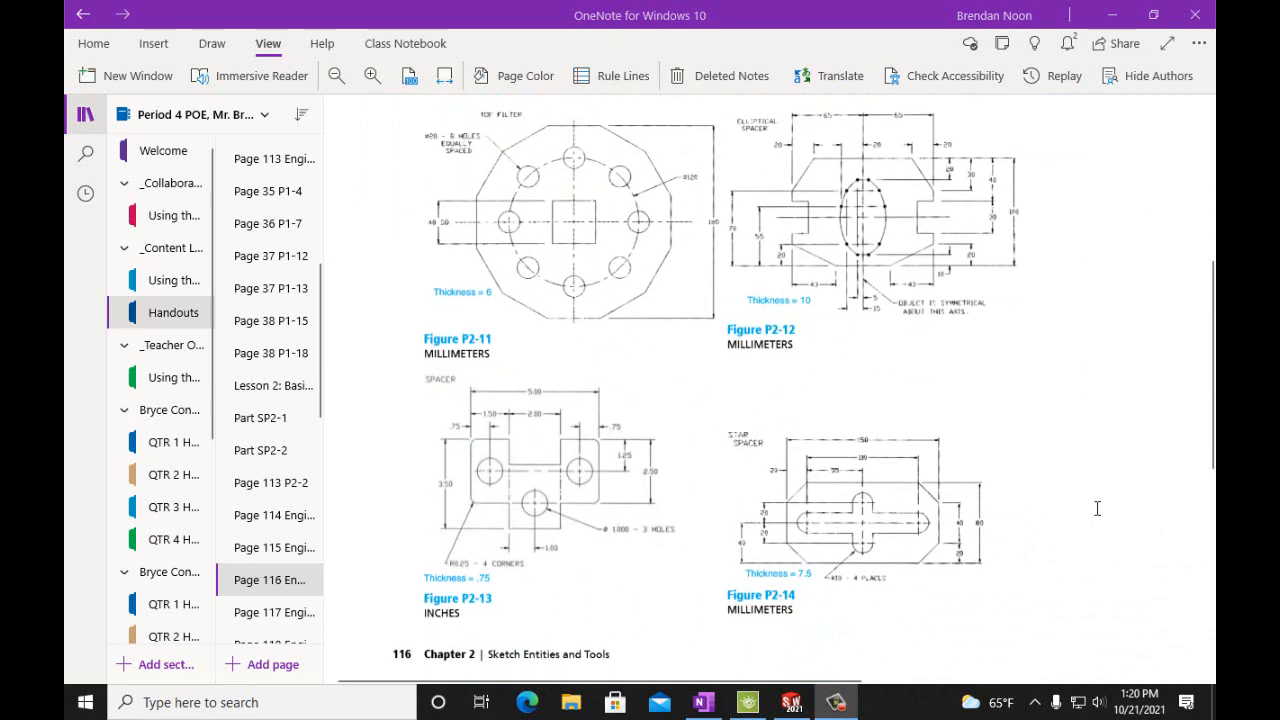
# Look through the part drawings on page 116 of the handout and find Figure P2-11
pyautogui.scroll(5, 1097, 508)
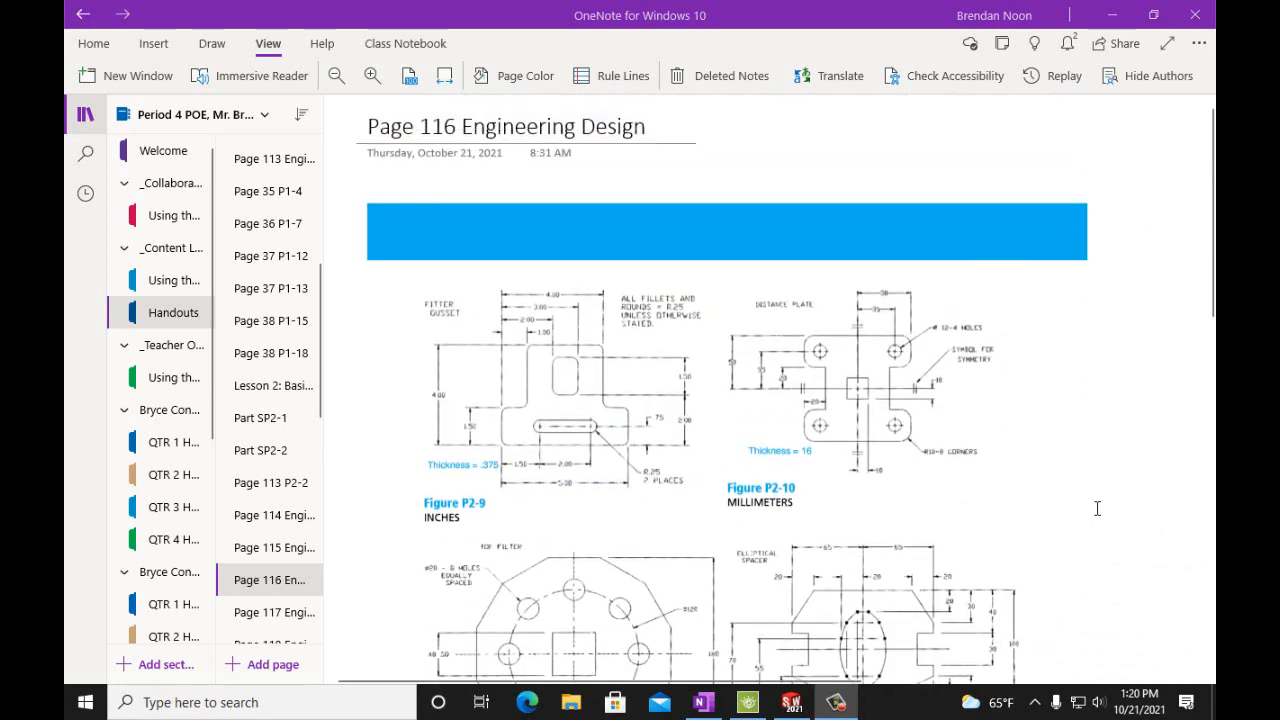
pyautogui.scroll(-1, 1097, 508)
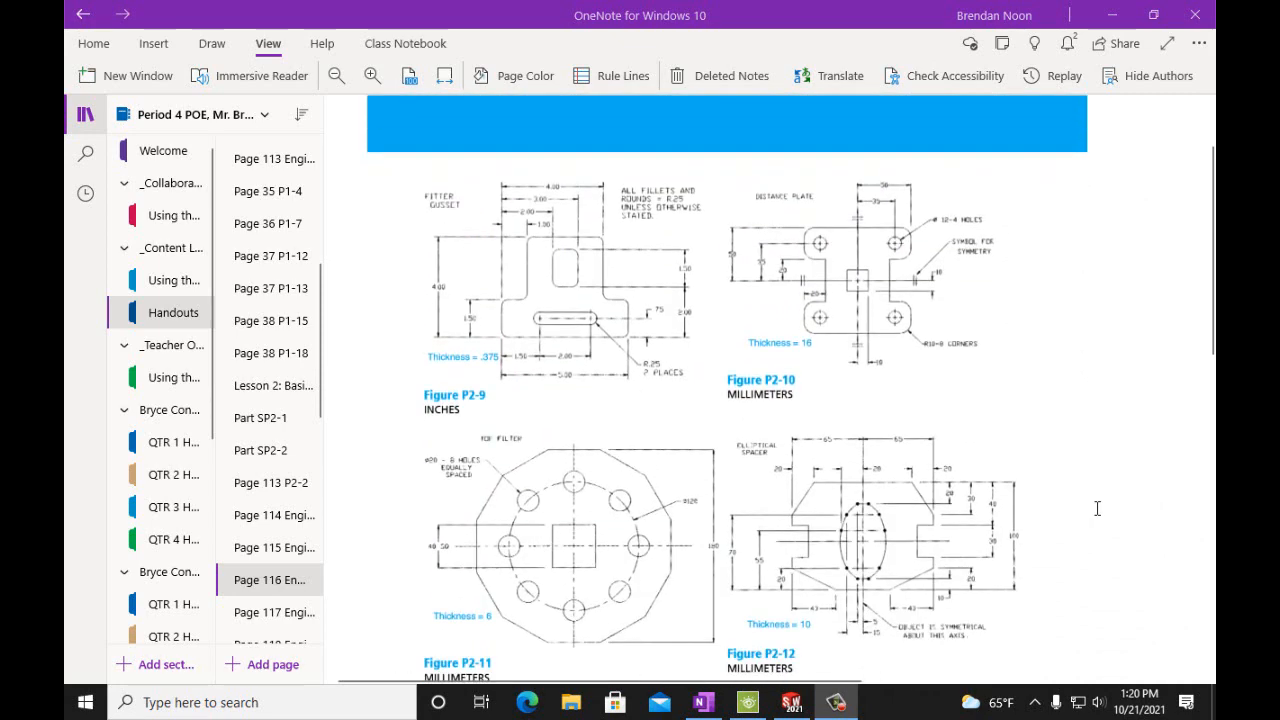
pyautogui.scroll(-1, 1097, 508)
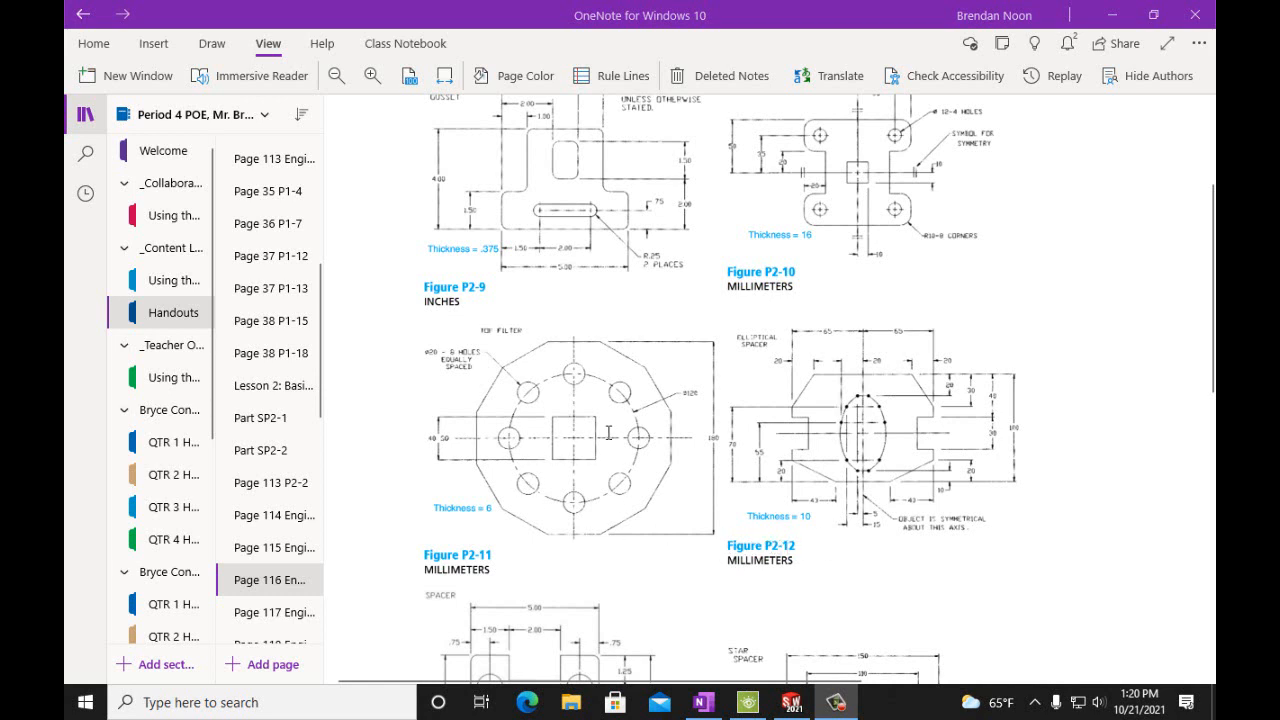
pyautogui.scroll(-3, 608, 432)
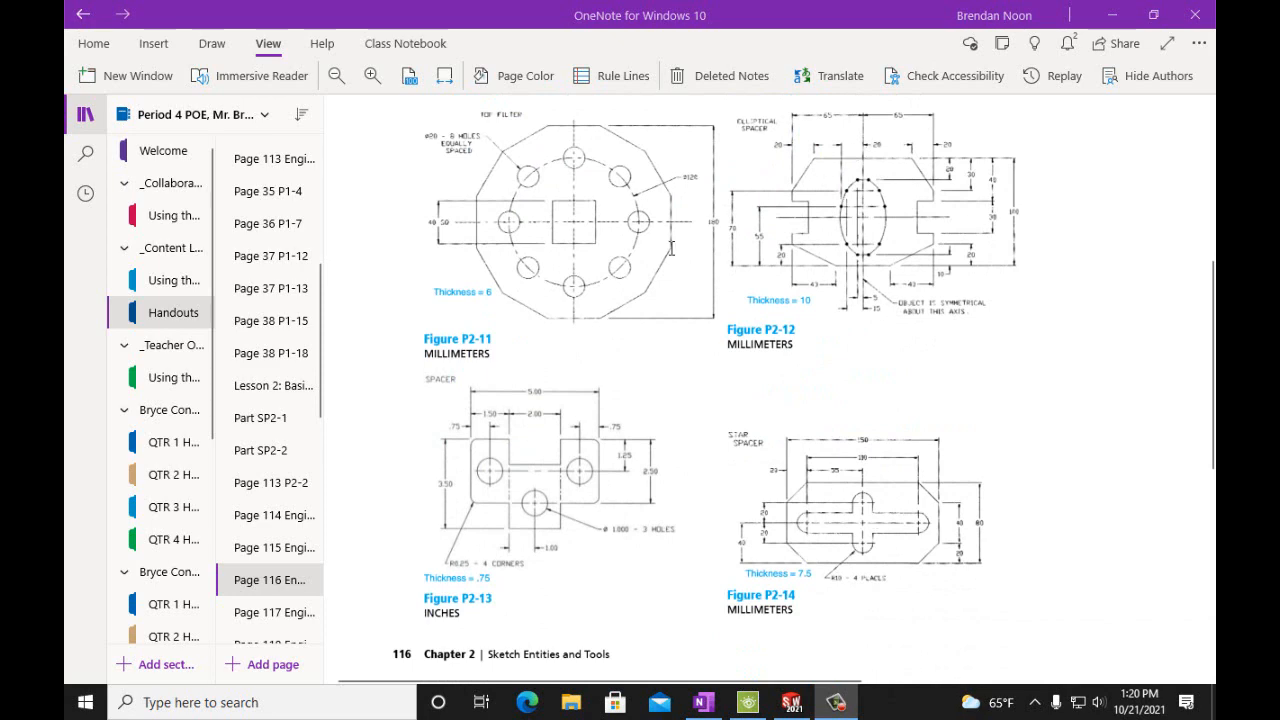
pyautogui.scroll(6, 634, 256)
pyautogui.scroll(-3, 604, 457)
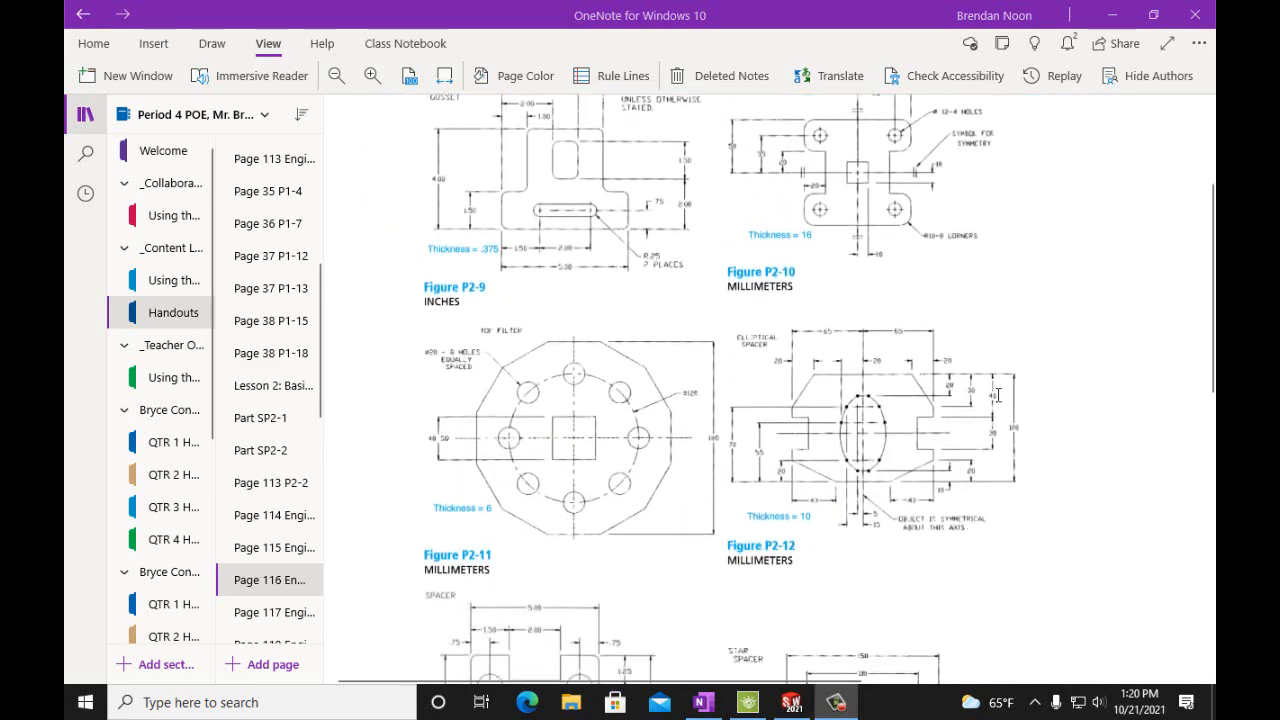
pyautogui.scroll(-3, 650, 570)
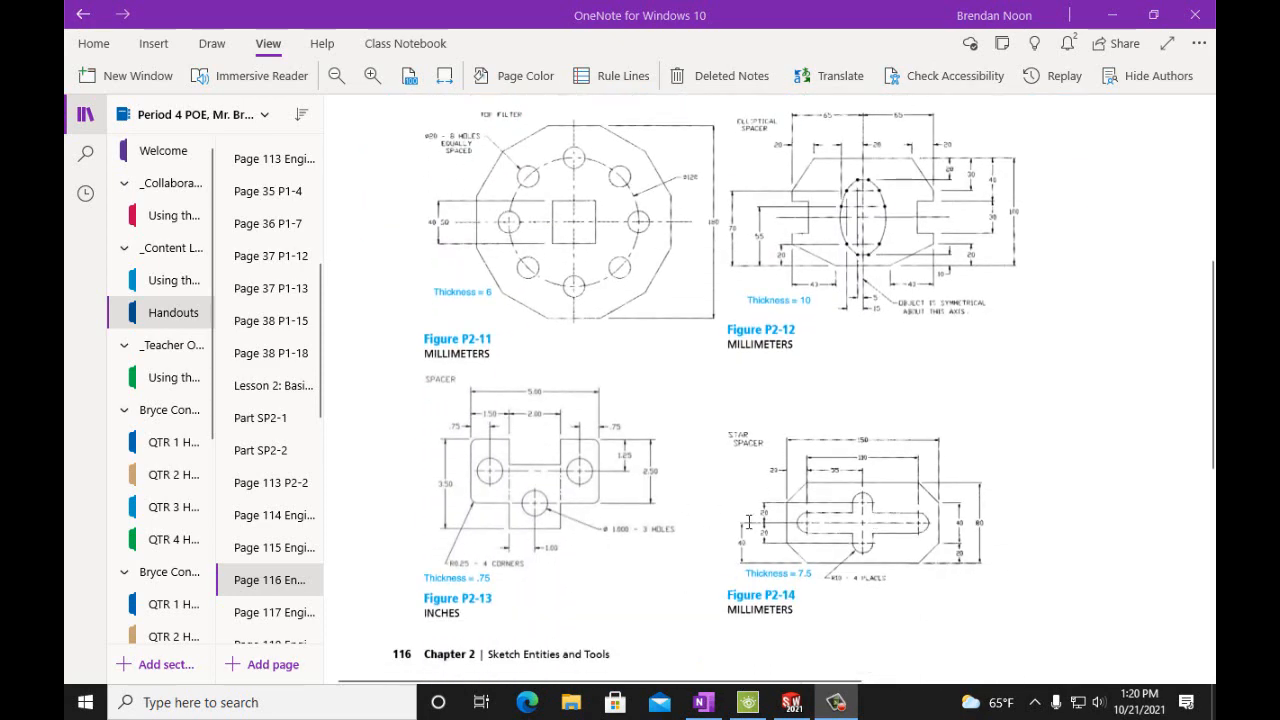
pyautogui.scroll(4, 748, 521)
pyautogui.scroll(-1, 752, 433)
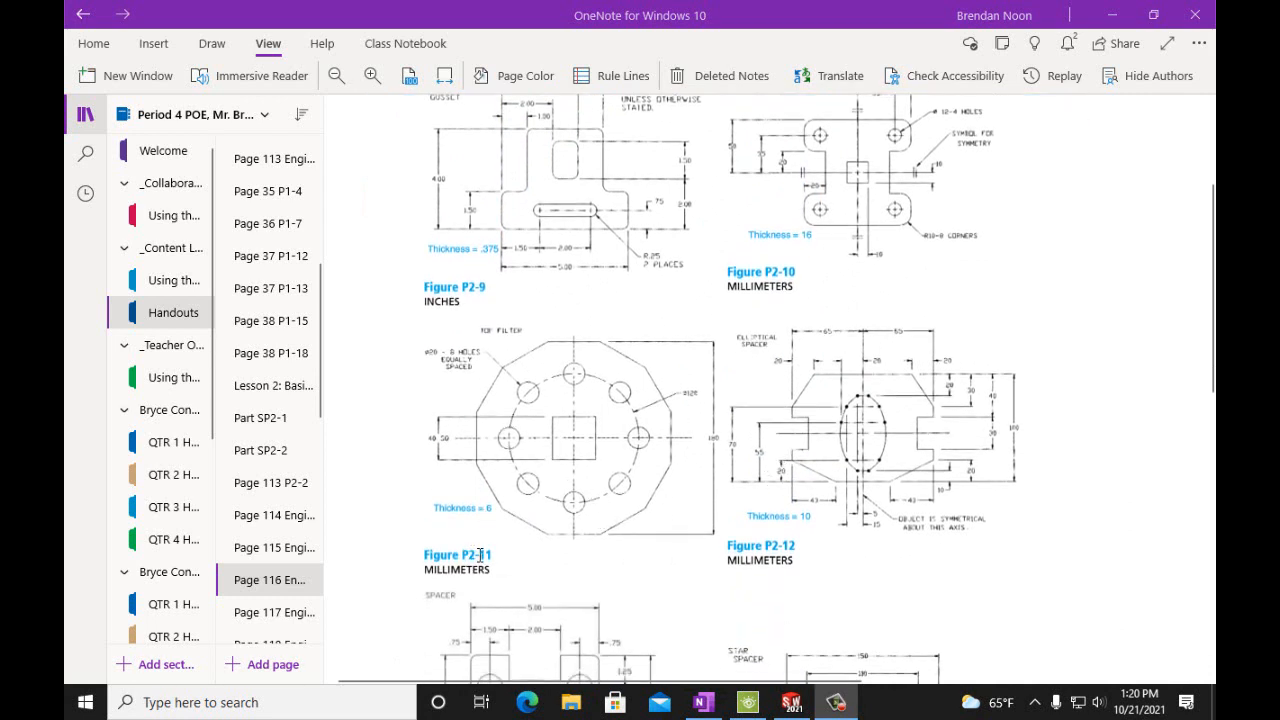
# Switch to SOLIDWORKS and start a sketch on the Front Plane
pyautogui.click(791, 702)
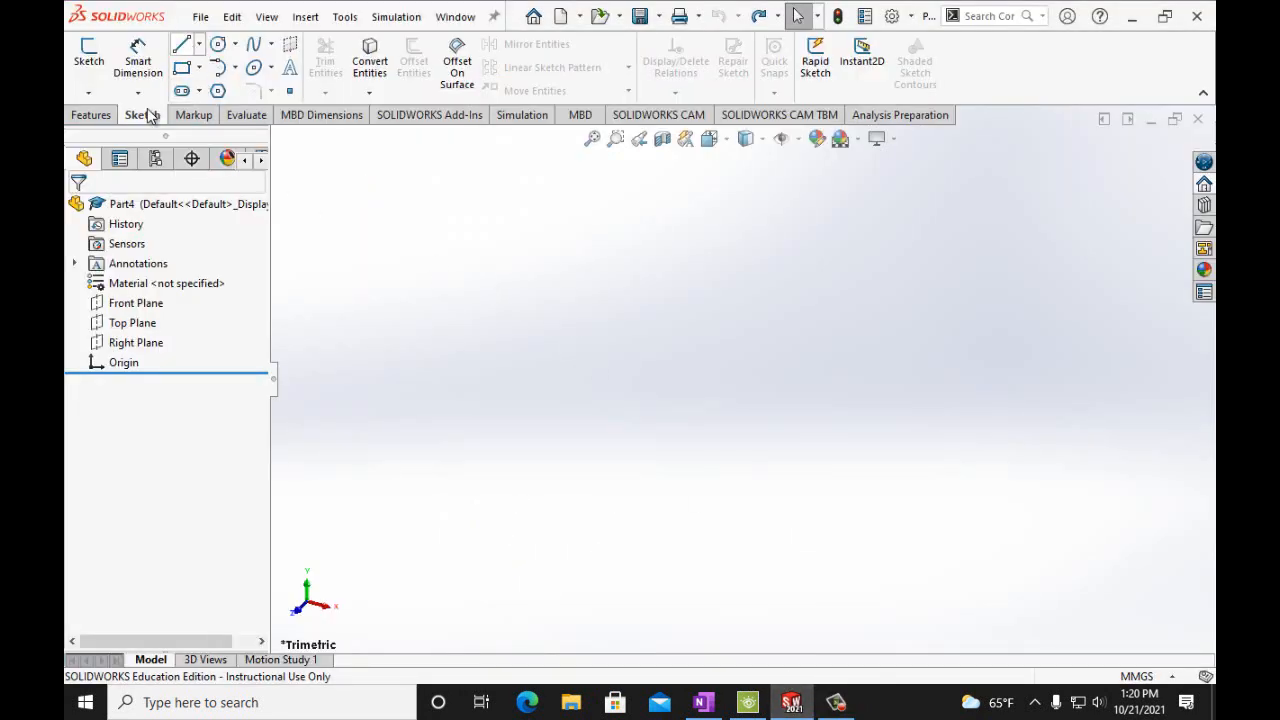
pyautogui.click(125, 306)
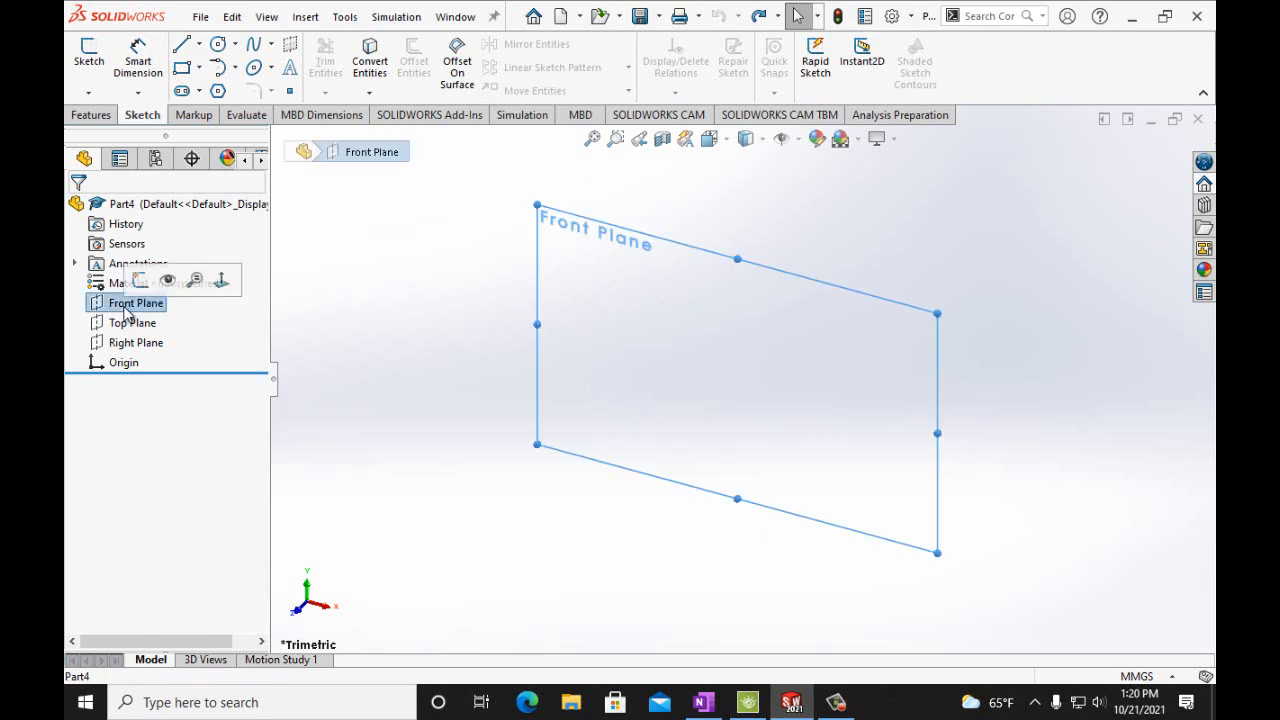
pyautogui.click(88, 52)
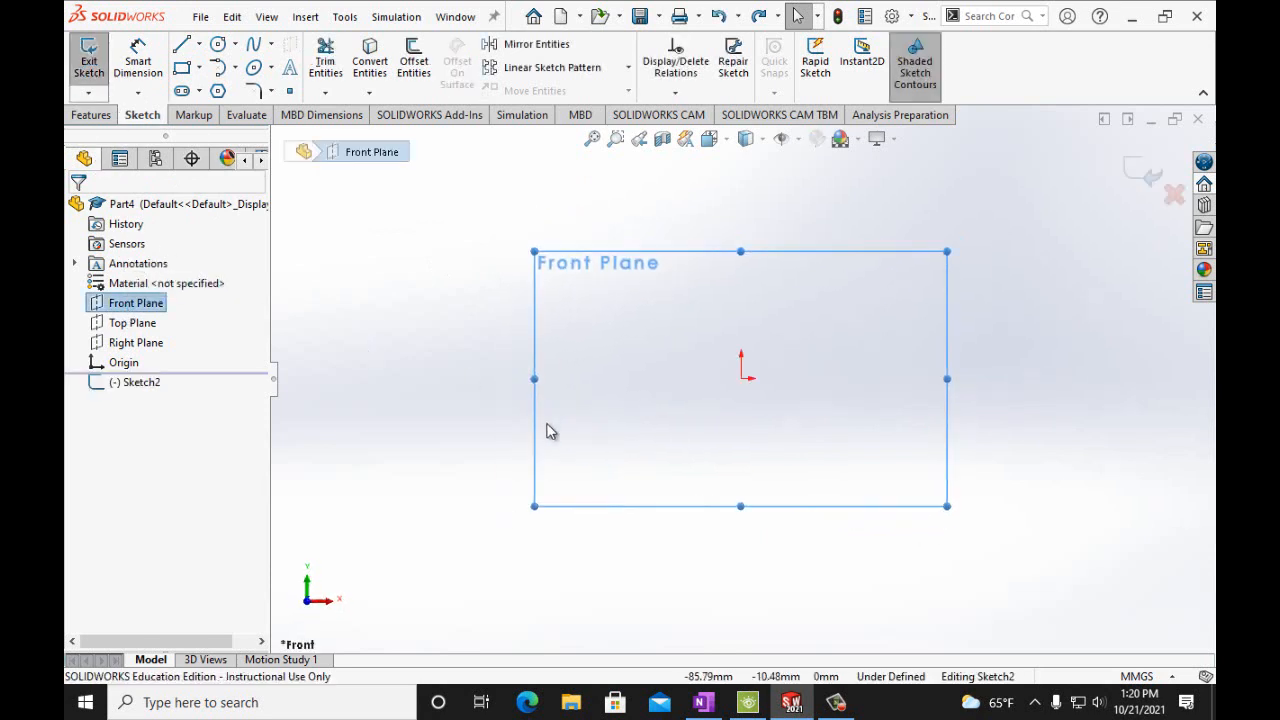
# Check Figure P2-11 in OneNote, and sketch a six-sided polygon centred on the origin with an inscribed circle about 64 mm in diameter
pyautogui.click(219, 91)
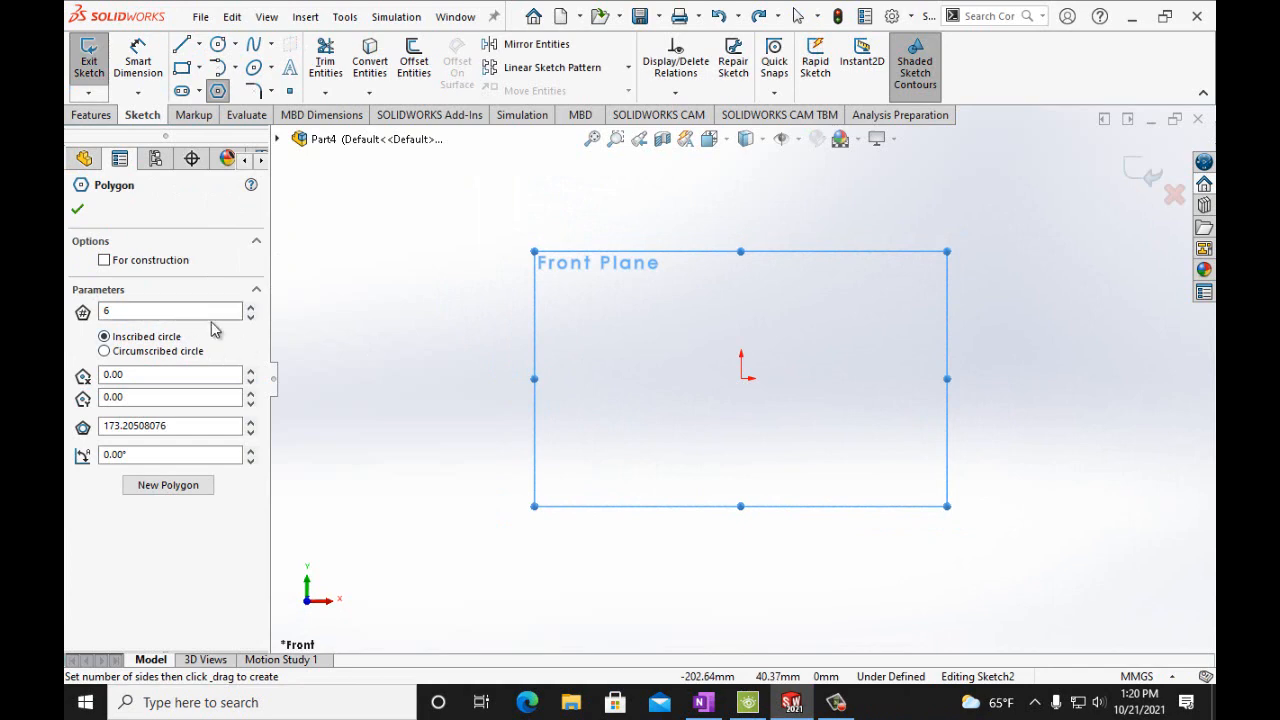
pyautogui.click(703, 705)
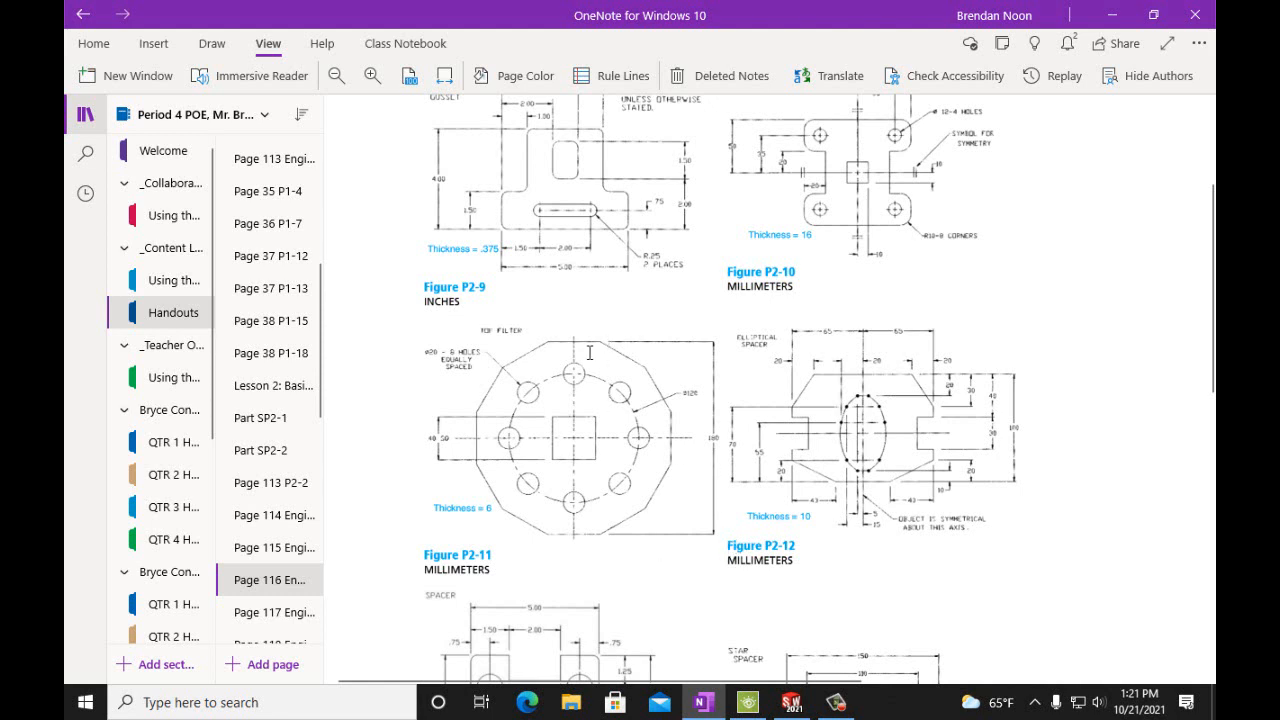
pyautogui.click(791, 702)
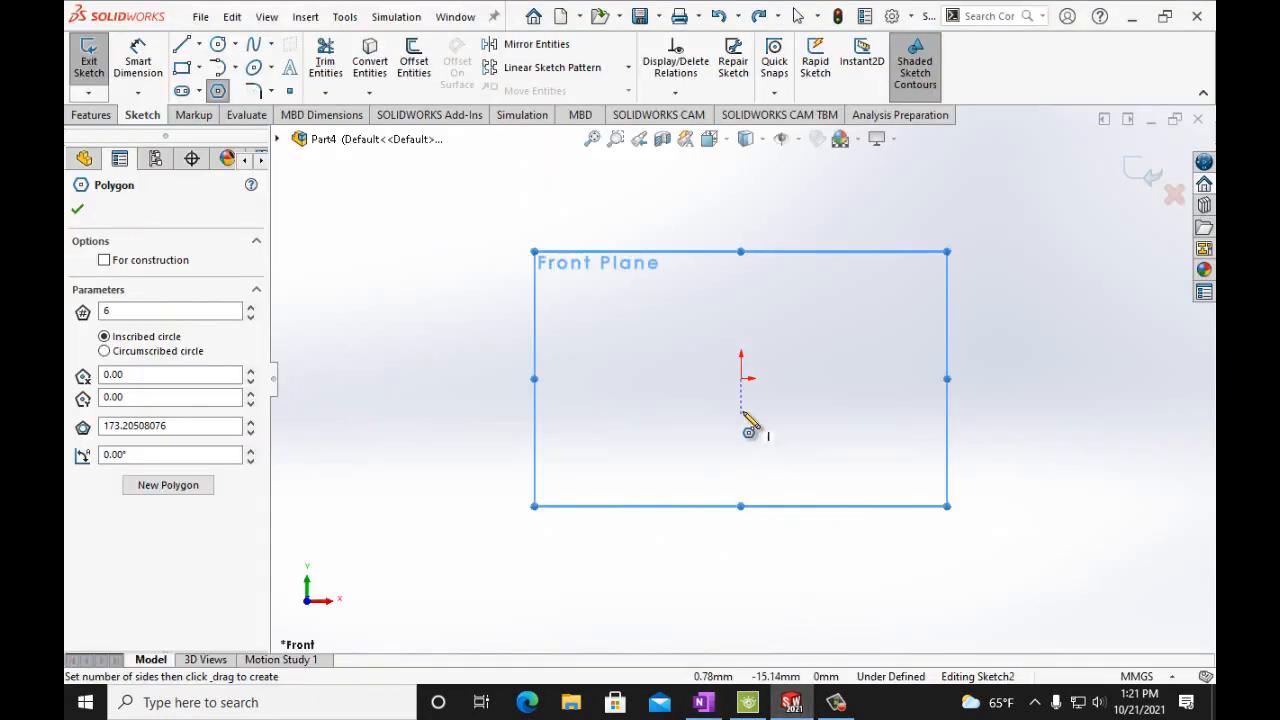
pyautogui.click(741, 378)
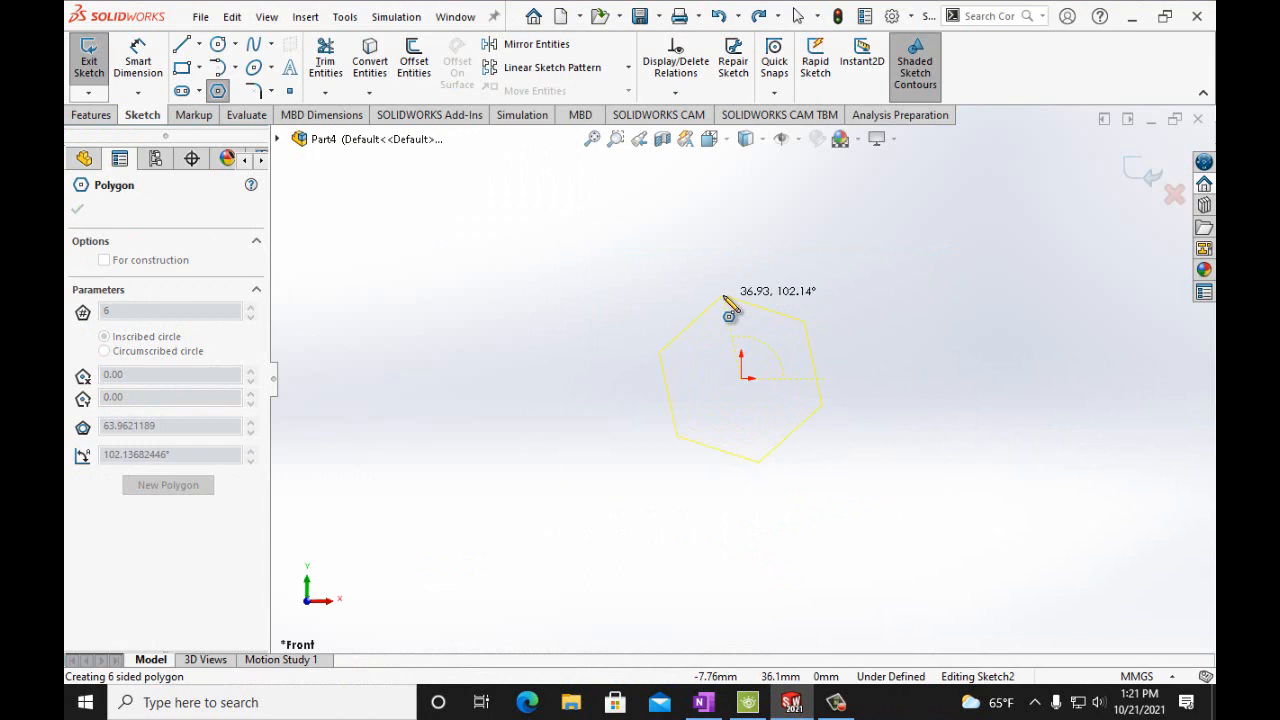
pyautogui.click(724, 297)
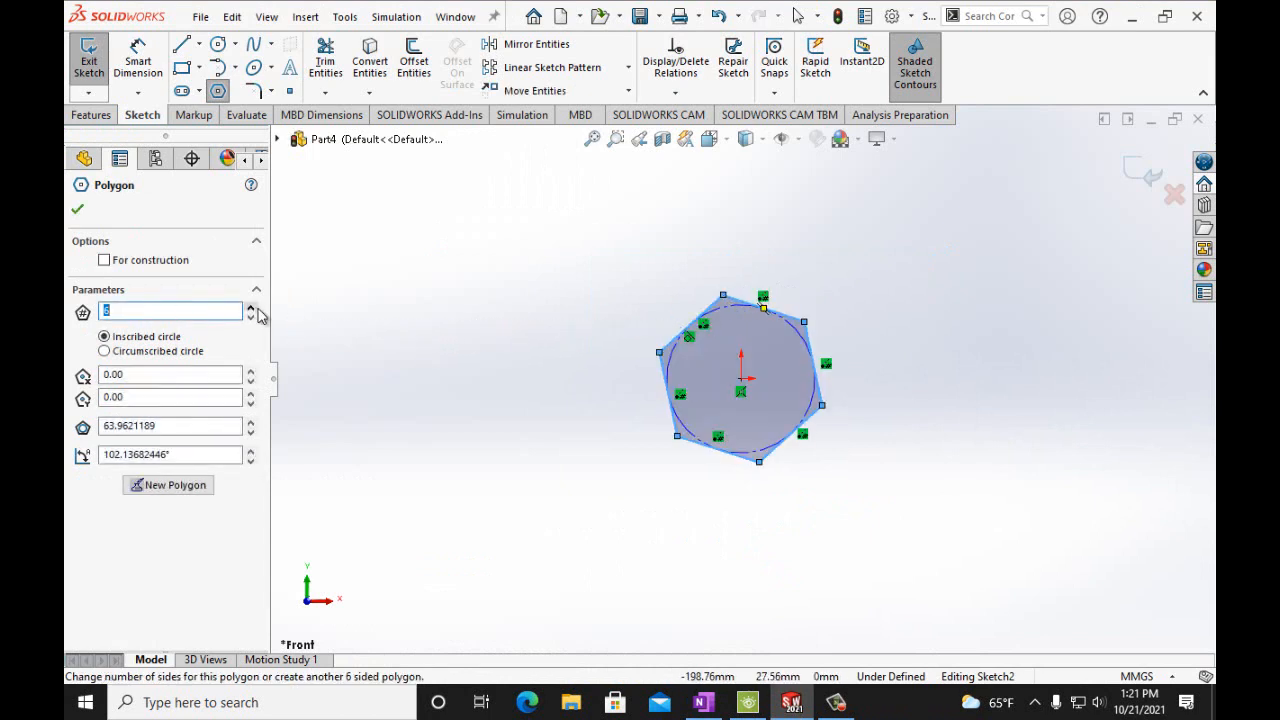
# Set the polygon's number of sides to 12 and finish the polygon
pyautogui.click(252, 310)
pyautogui.click(252, 310)
pyautogui.click(252, 310)
pyautogui.click(252, 310)
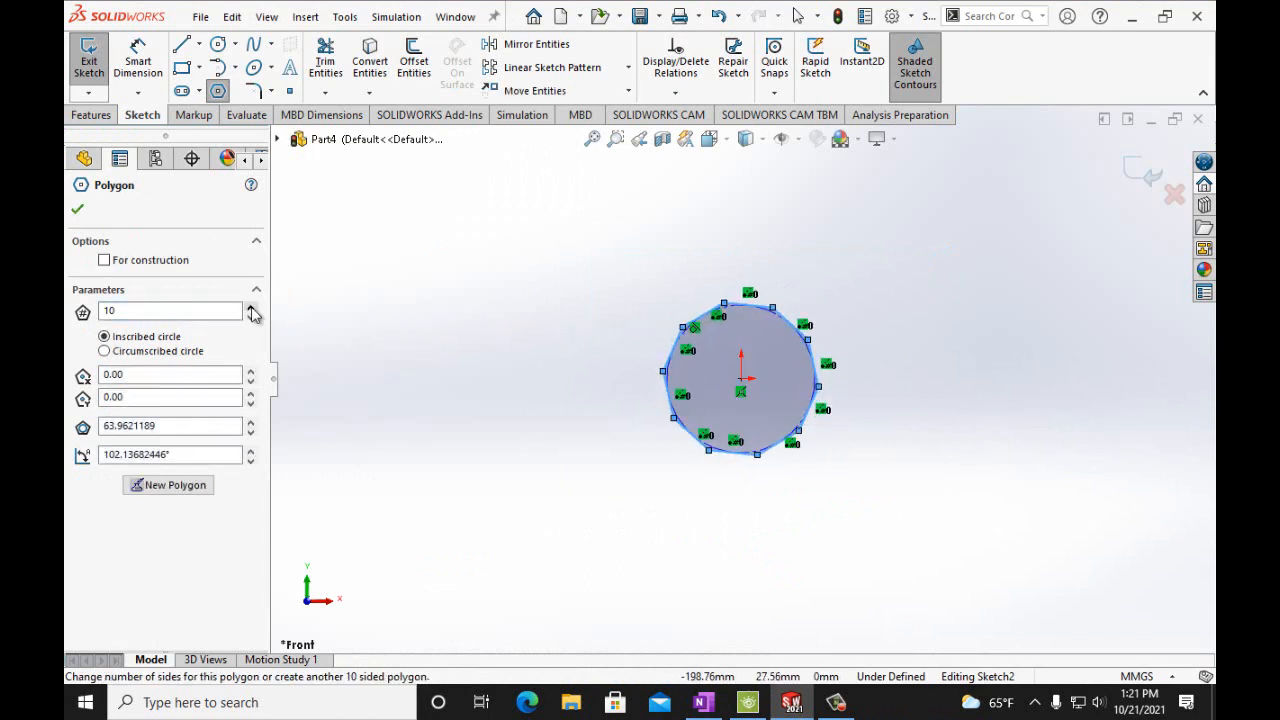
pyautogui.click(252, 310)
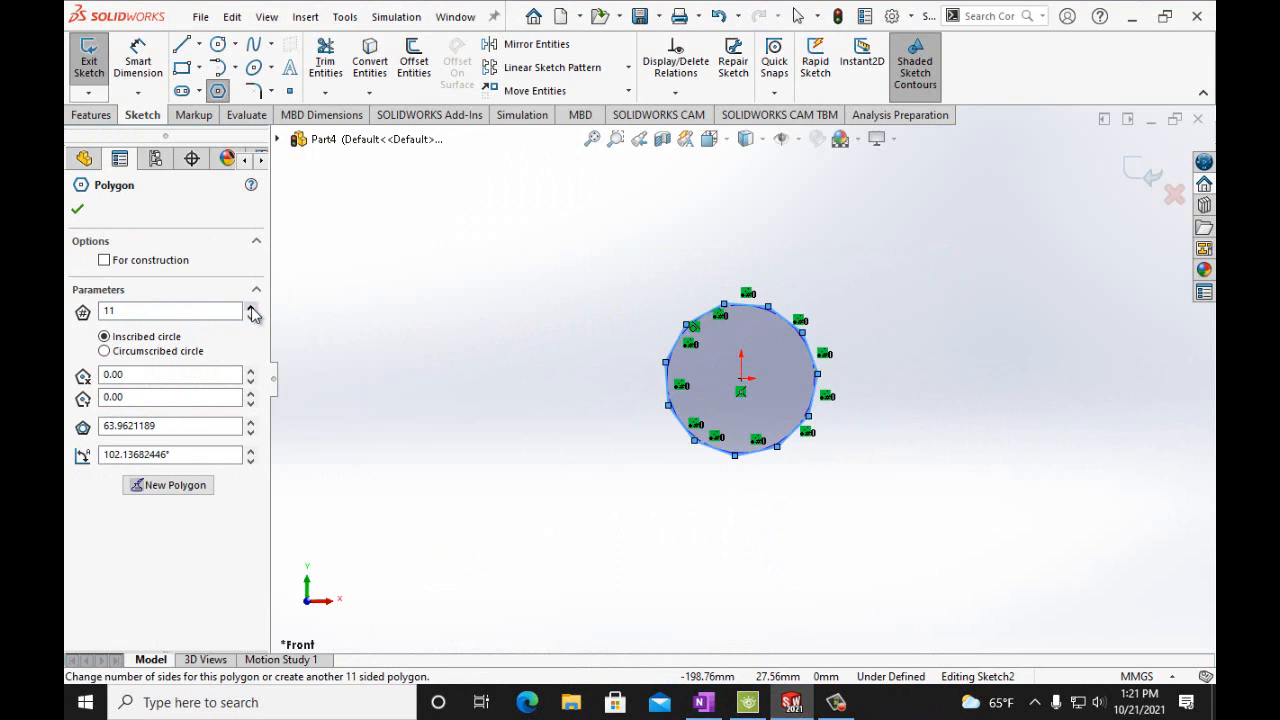
pyautogui.click(252, 310)
pyautogui.scroll(-2, 748, 408)
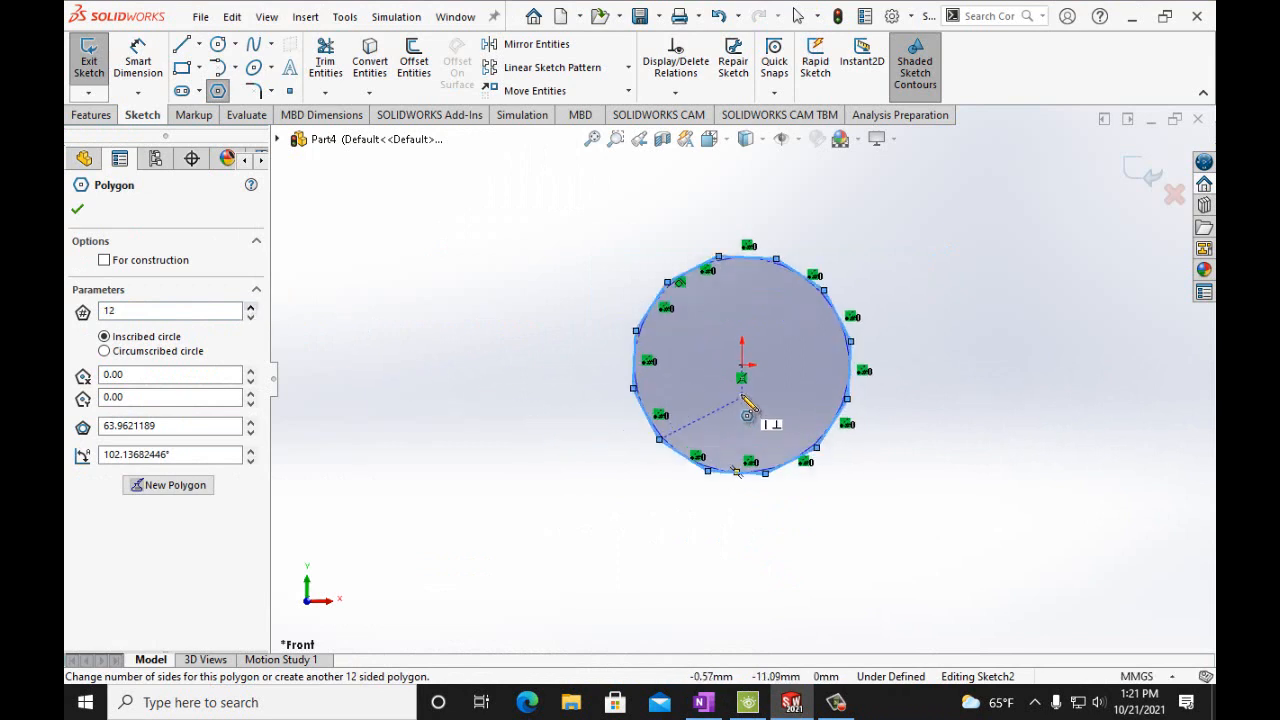
pyautogui.scroll(-3, 780, 296)
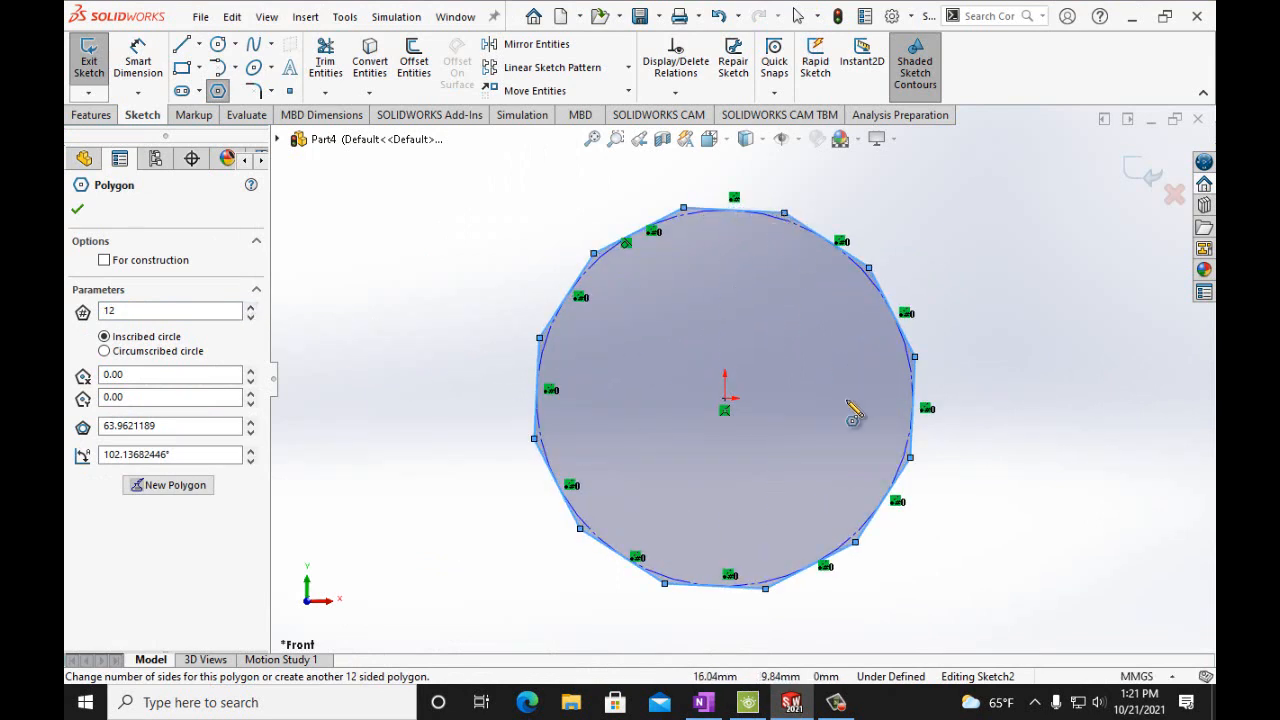
pyautogui.click(78, 210)
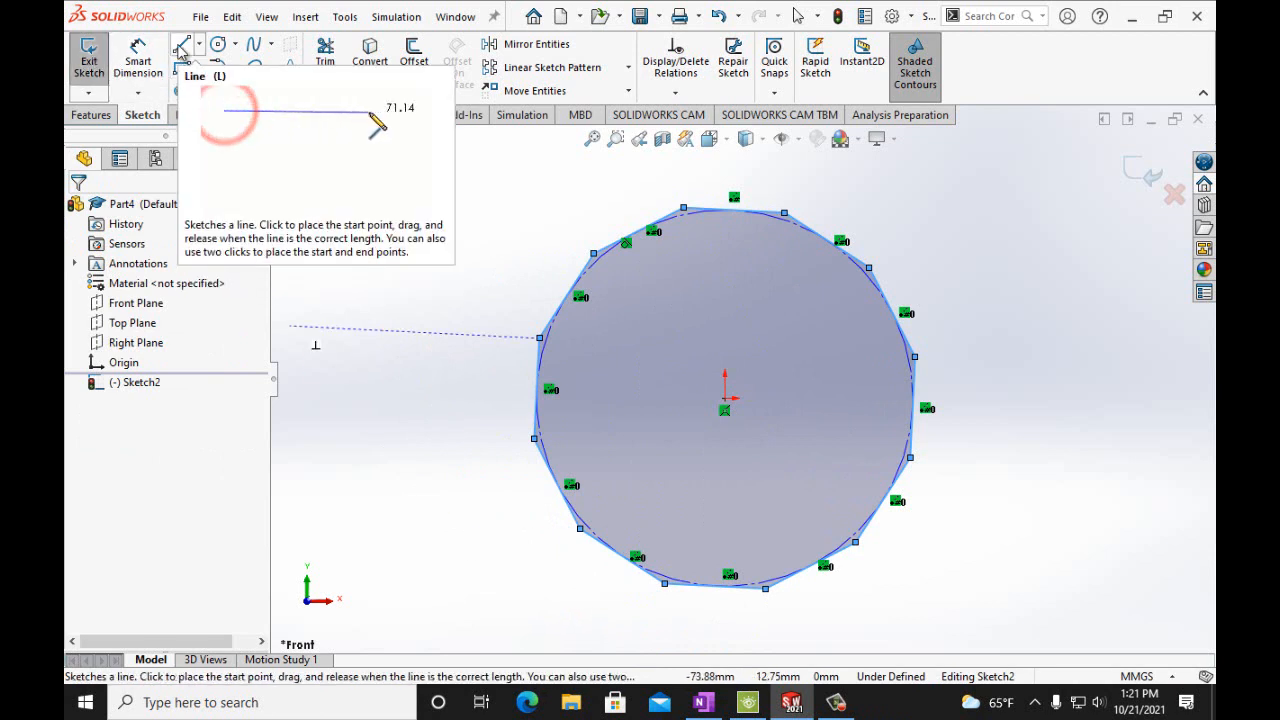
# Draw a horizontal centerline about 117 mm long through the origin, extending past both sides of the polygon
pyautogui.click(181, 48)
pyautogui.click(199, 44)
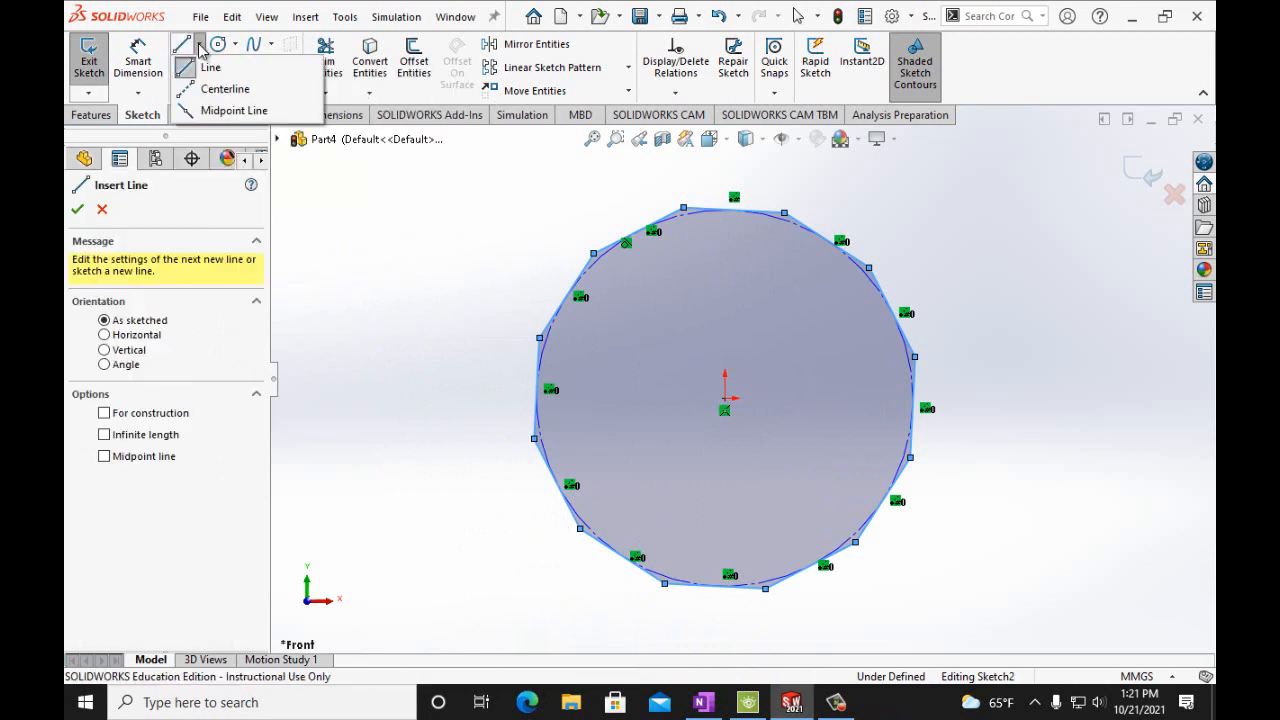
pyautogui.click(222, 89)
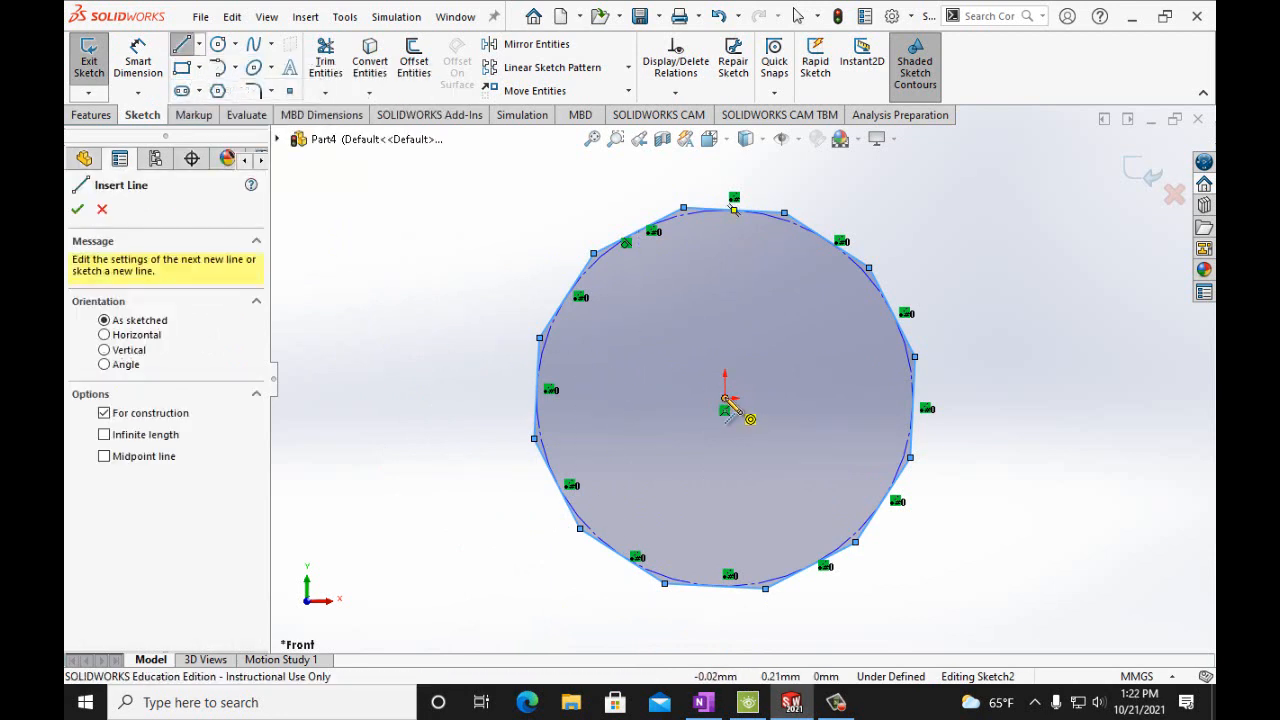
pyautogui.click(724, 399)
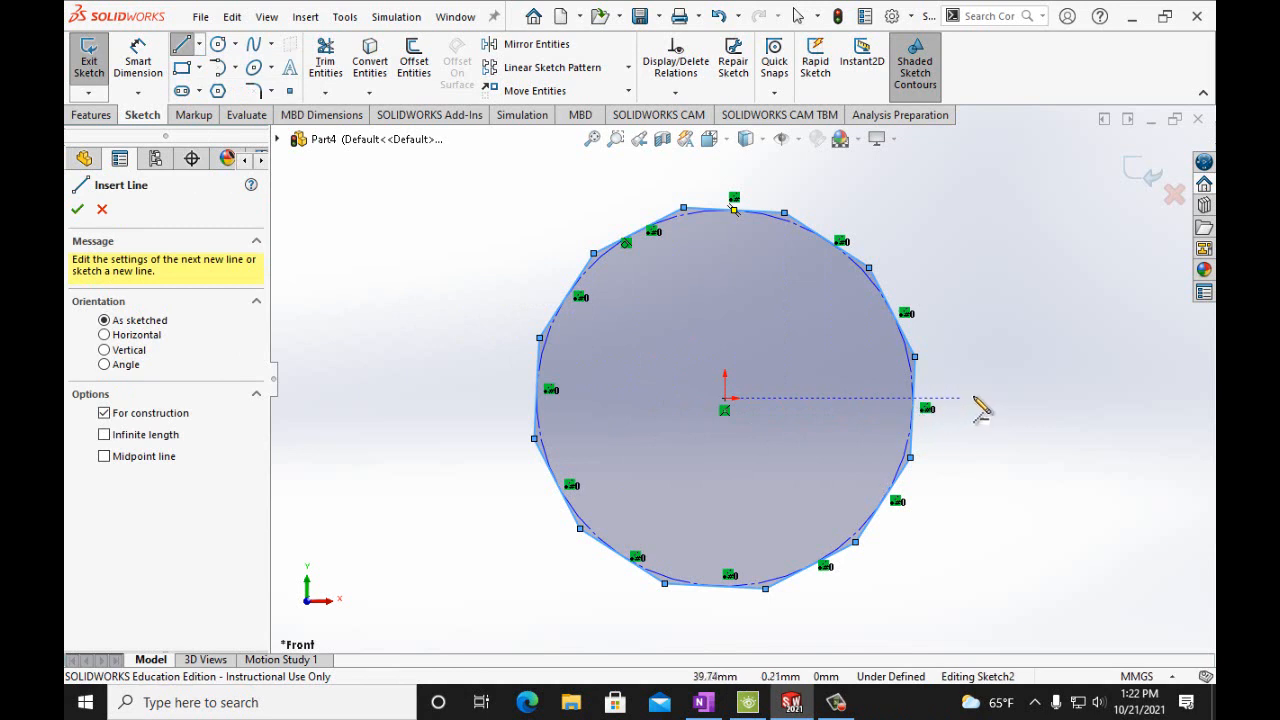
pyautogui.click(1072, 398)
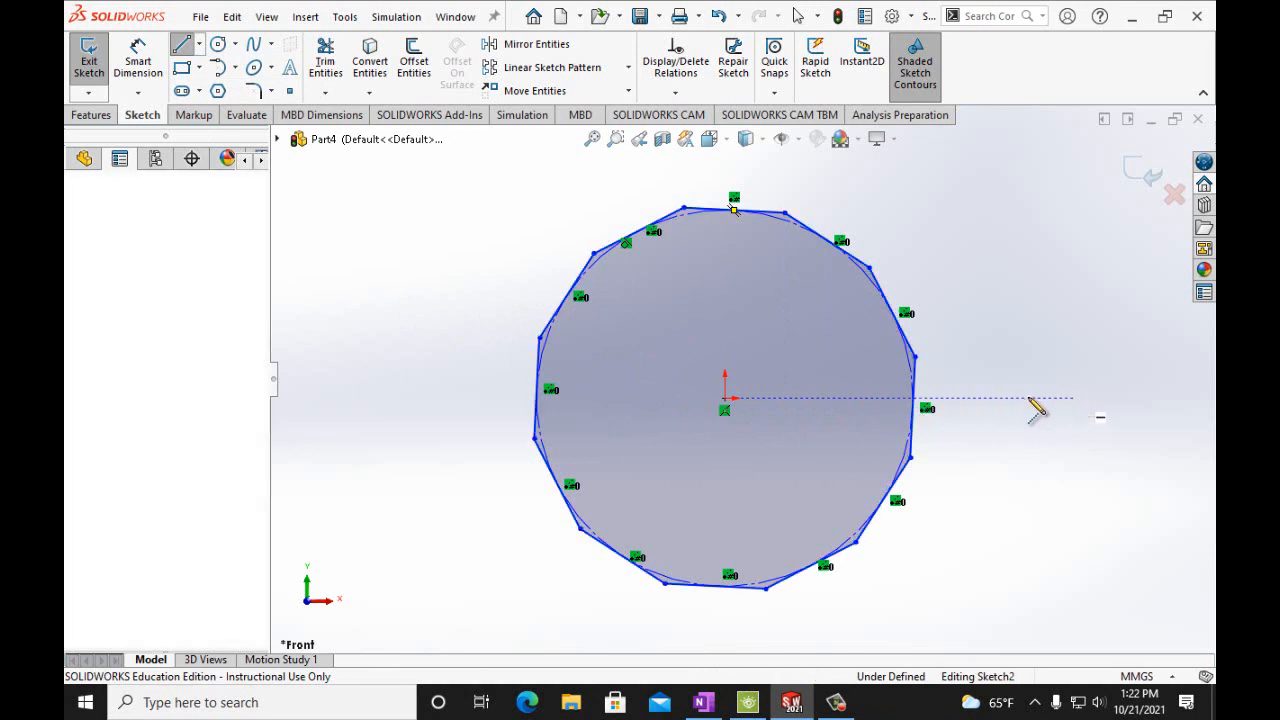
pyautogui.doubleClick(386, 398)
# Draw a vertical centerline about 81 mm long through the origin, extending above and below the polygon
pyautogui.click(726, 398)
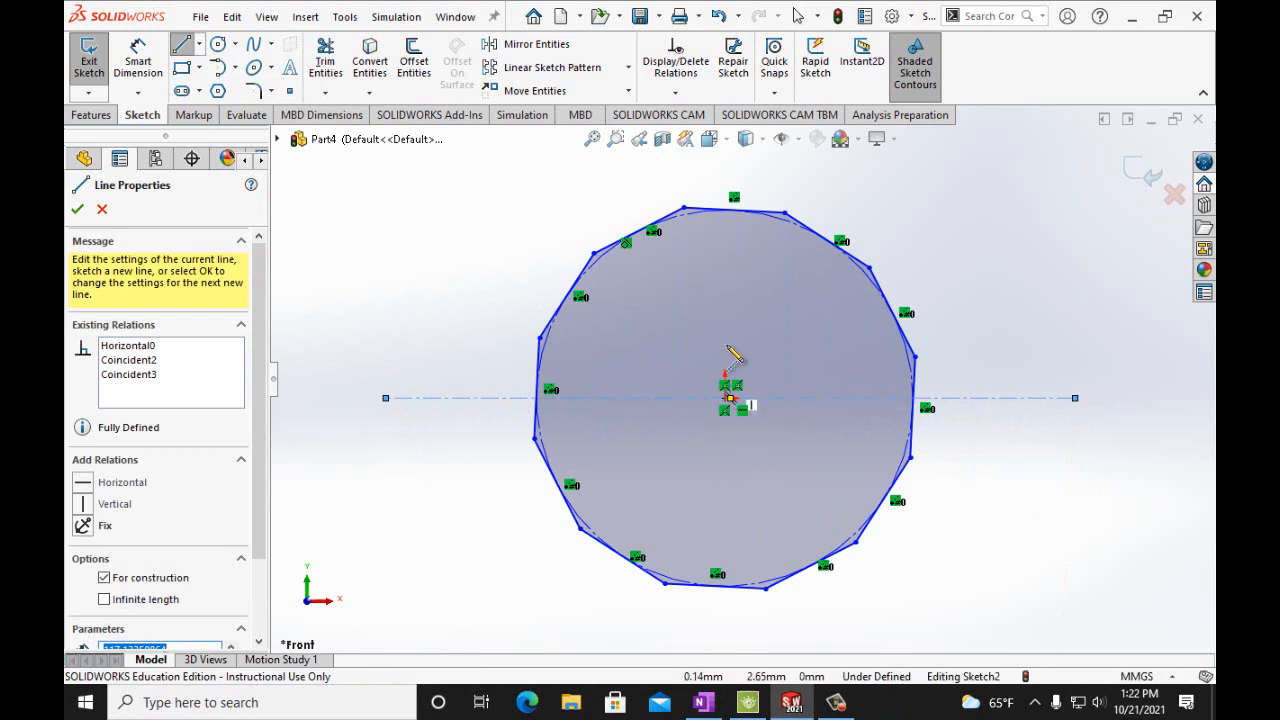
pyautogui.click(727, 172)
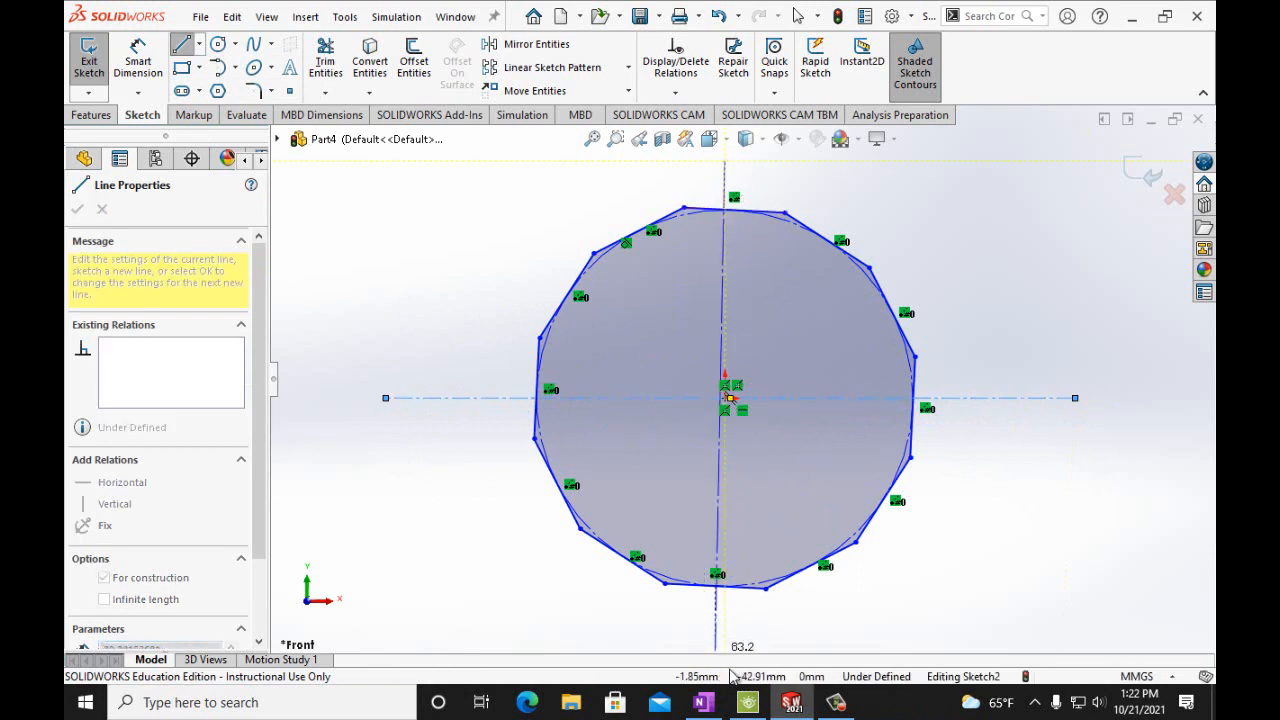
pyautogui.click(735, 640)
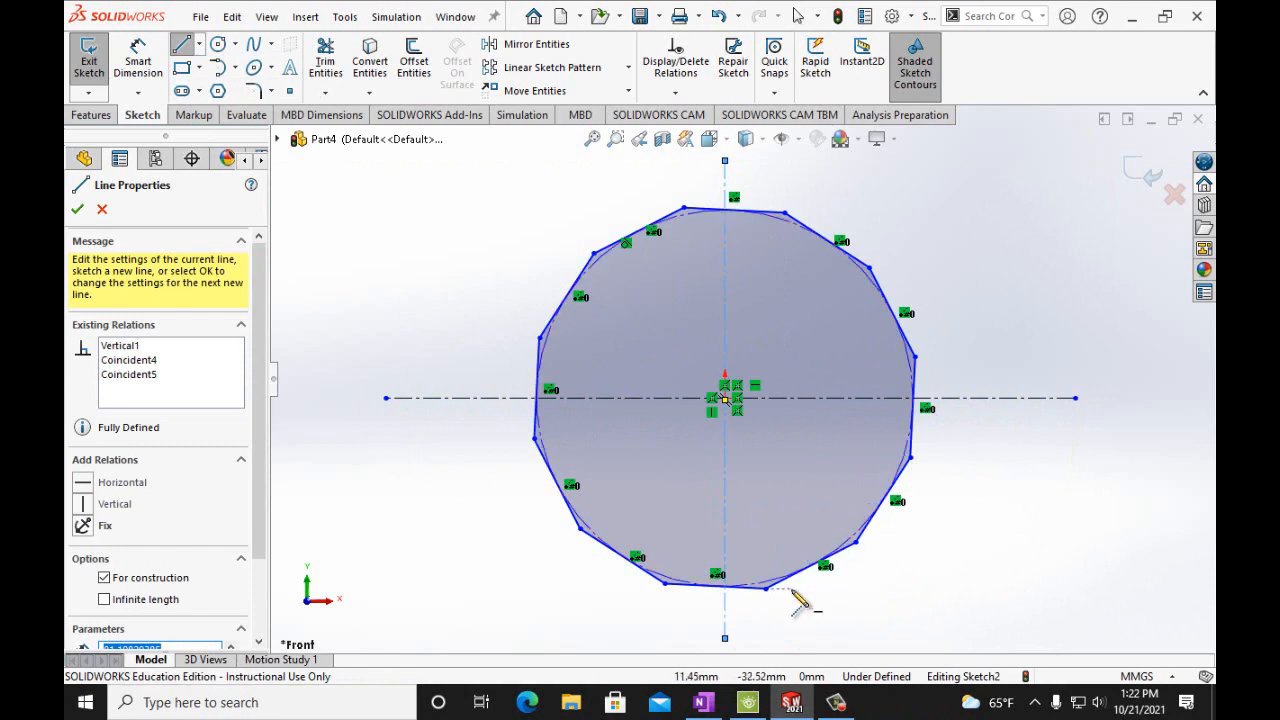
# Switch to OneNote and enlarge Figure P2-11 to read its dimensions
pyautogui.click(703, 702)
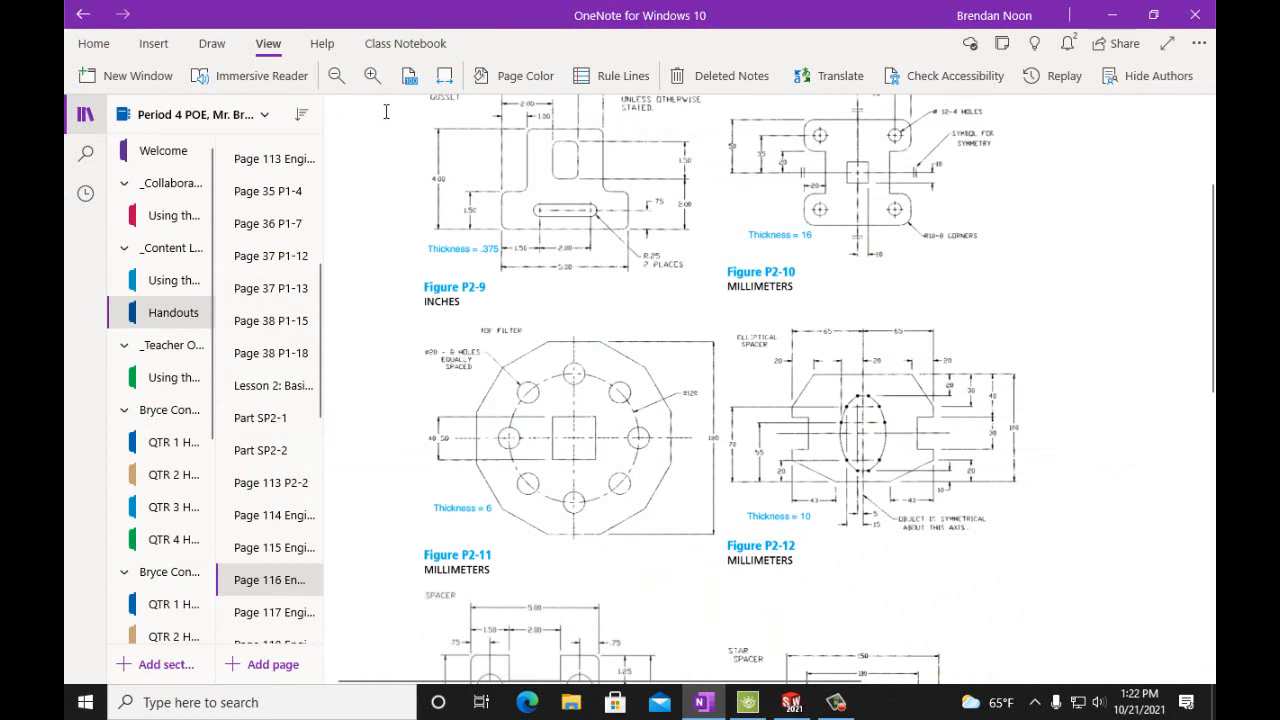
pyautogui.click(372, 77)
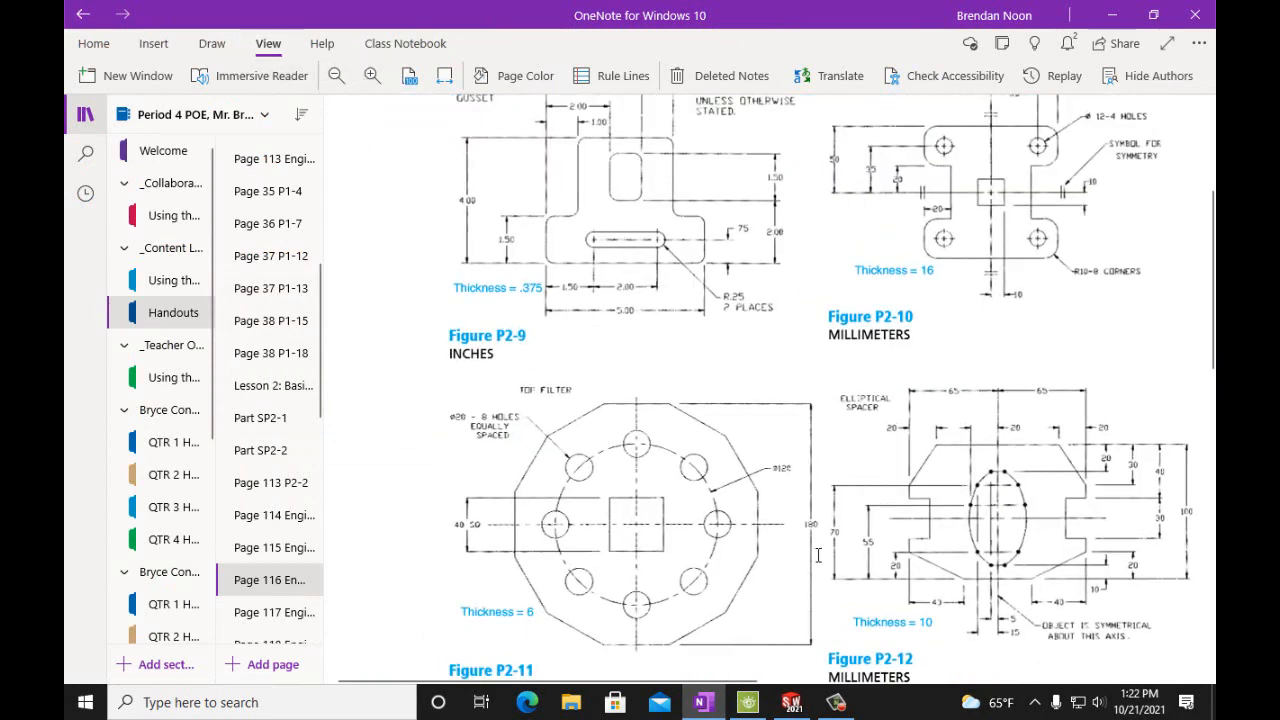
pyautogui.click(372, 77)
pyautogui.scroll(-3, 834, 529)
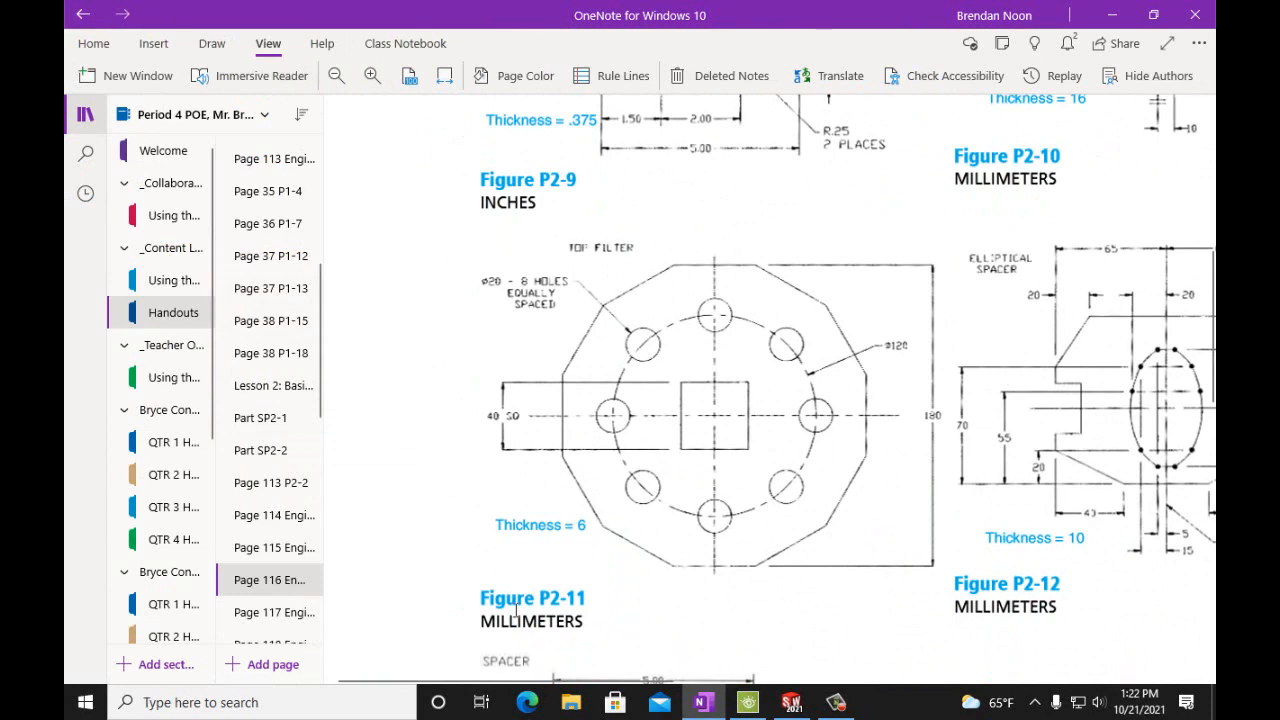
# Switch back to SOLIDWORKS and dimension the distance between the polygon's upper and lower sides as 180 mm
pyautogui.click(790, 705)
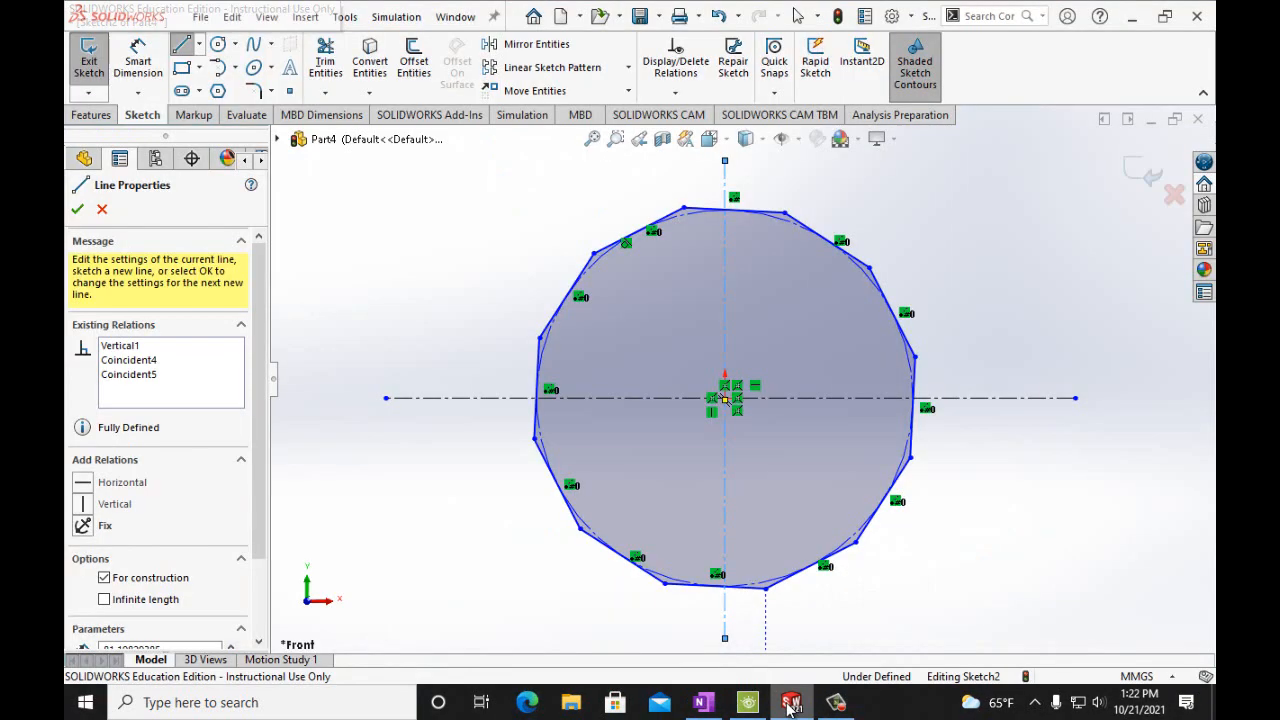
pyautogui.click(138, 57)
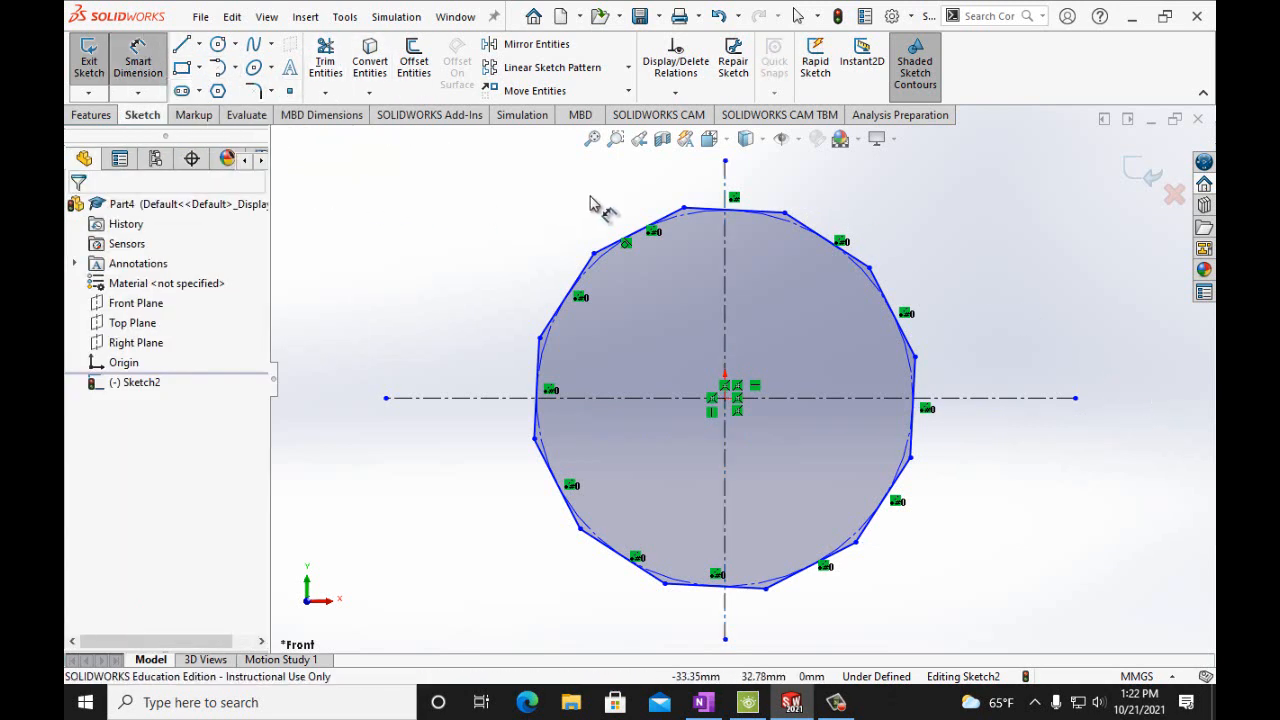
pyautogui.click(752, 211)
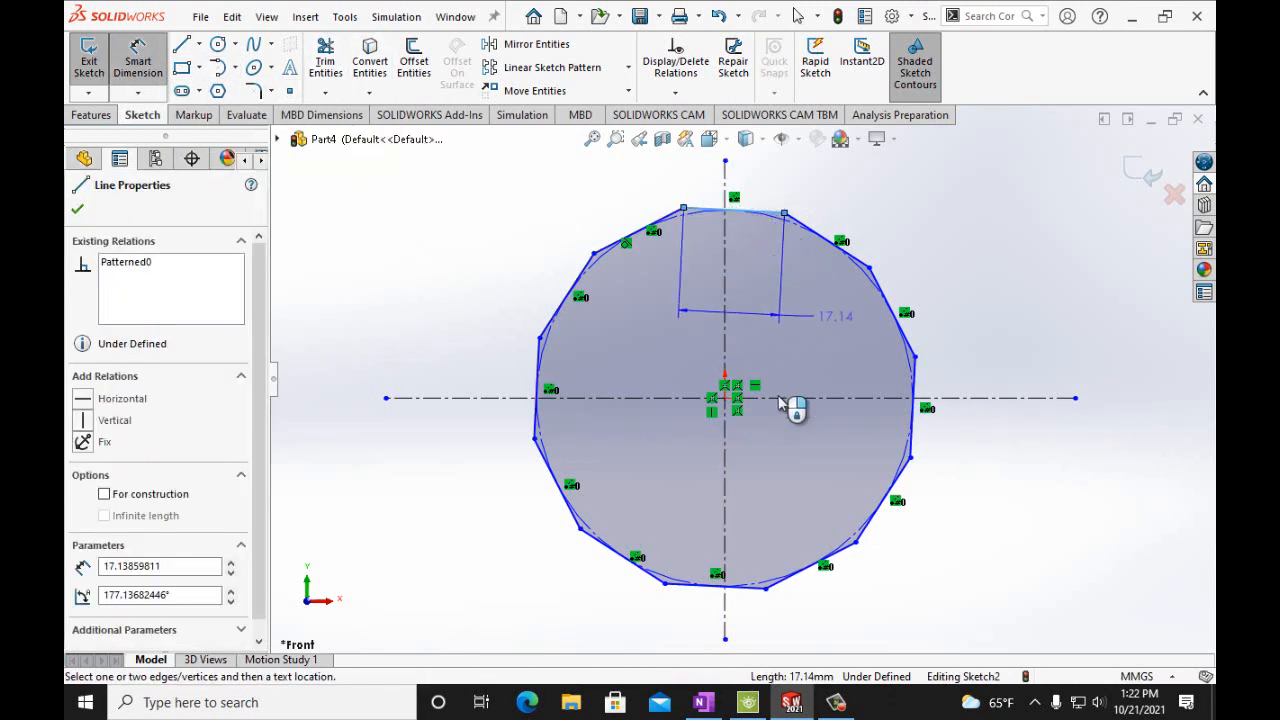
pyautogui.click(748, 594)
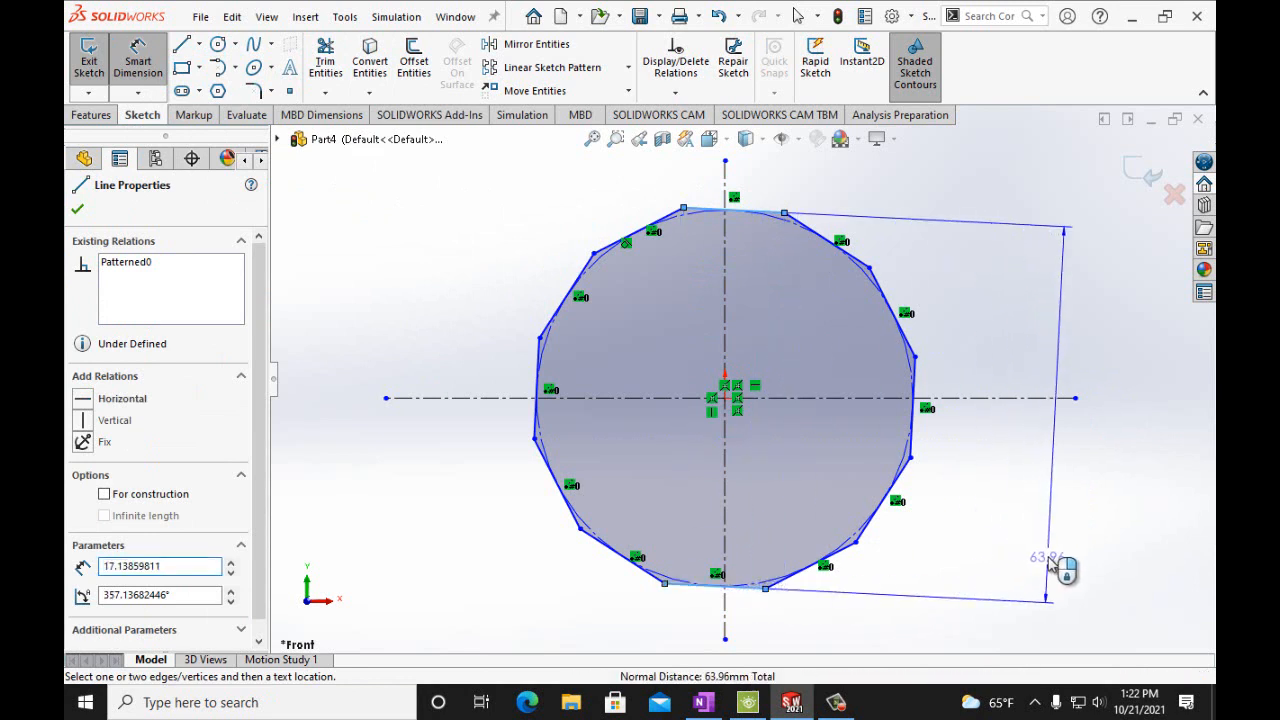
pyautogui.click(1050, 567)
pyautogui.write('1')
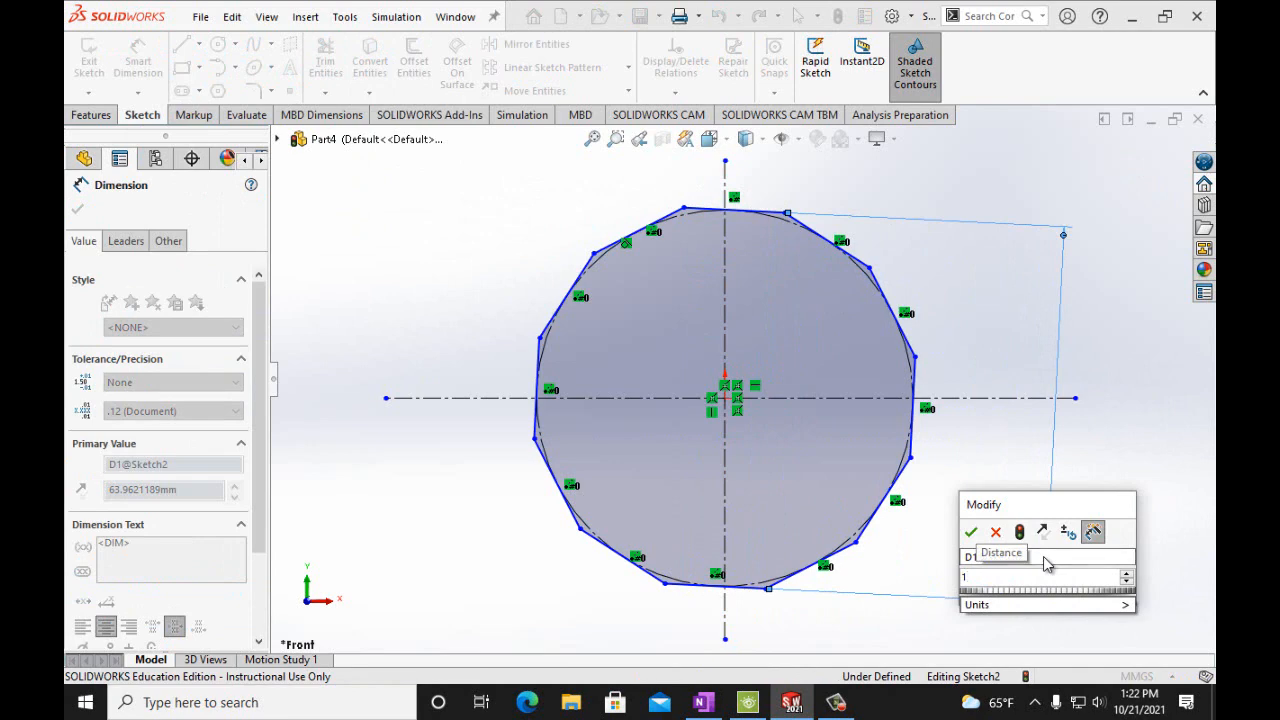
pyautogui.write('80mm')
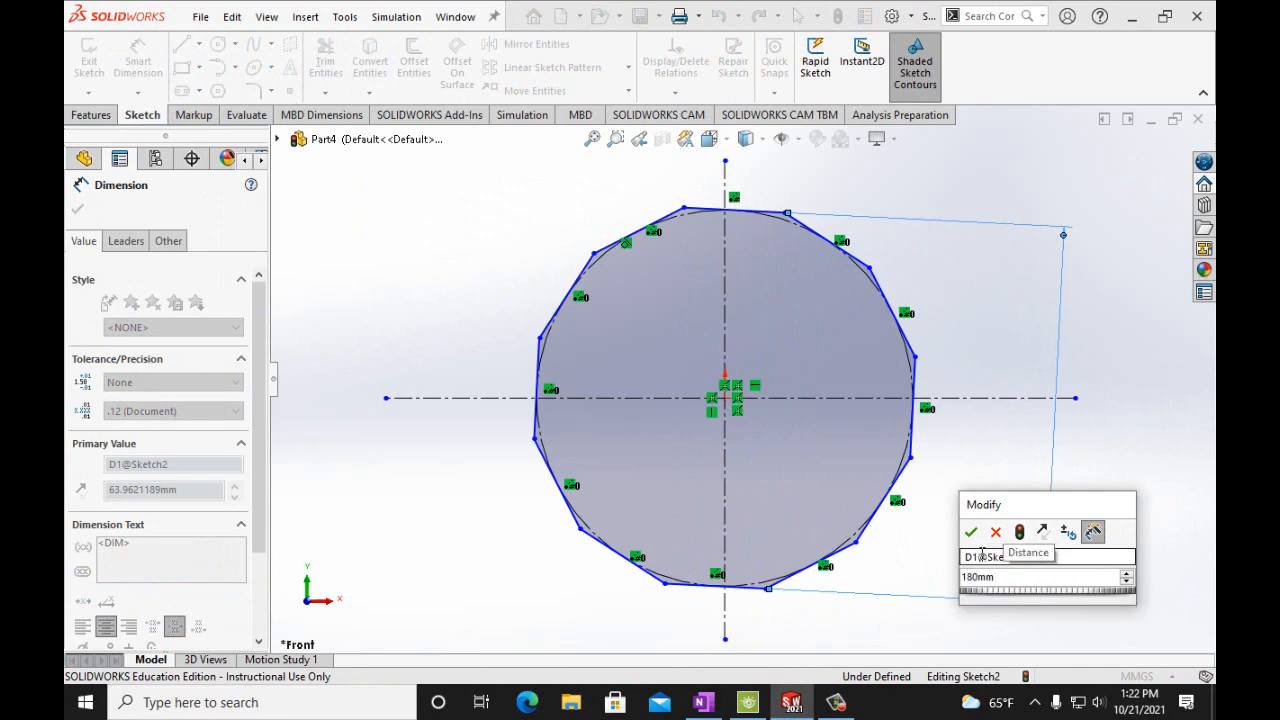
pyautogui.click(970, 532)
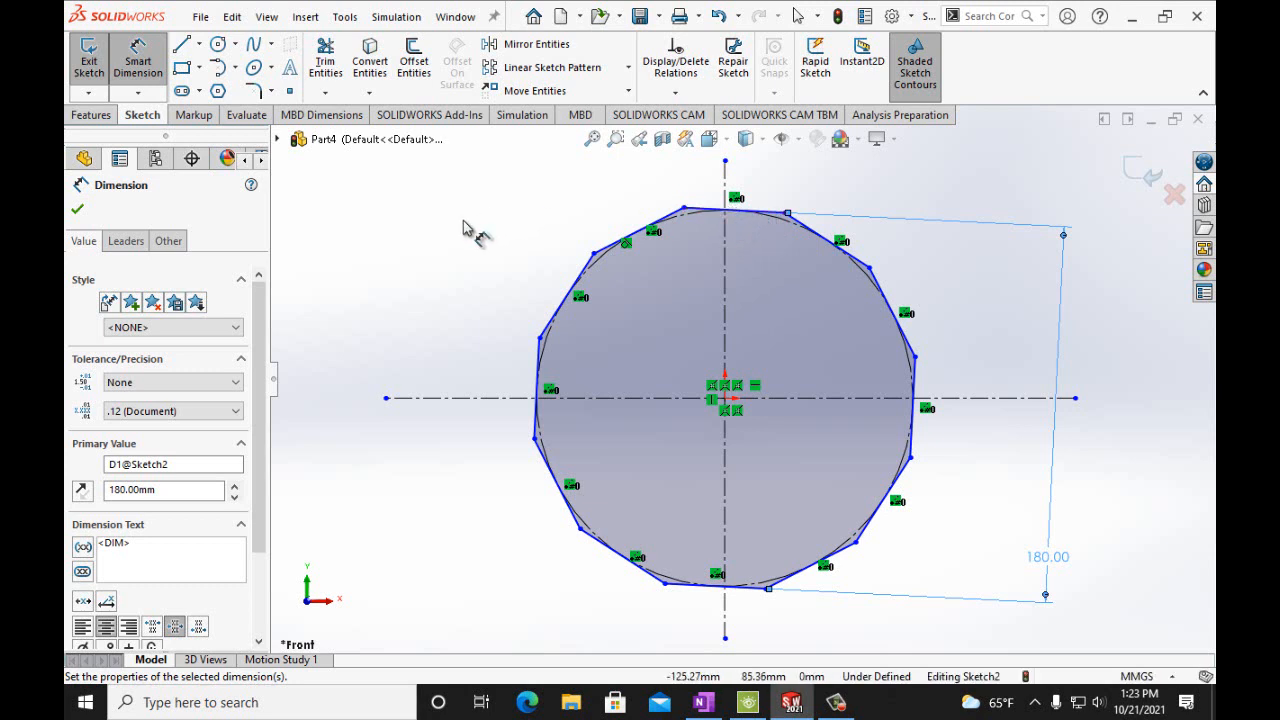
pyautogui.press('Escape')
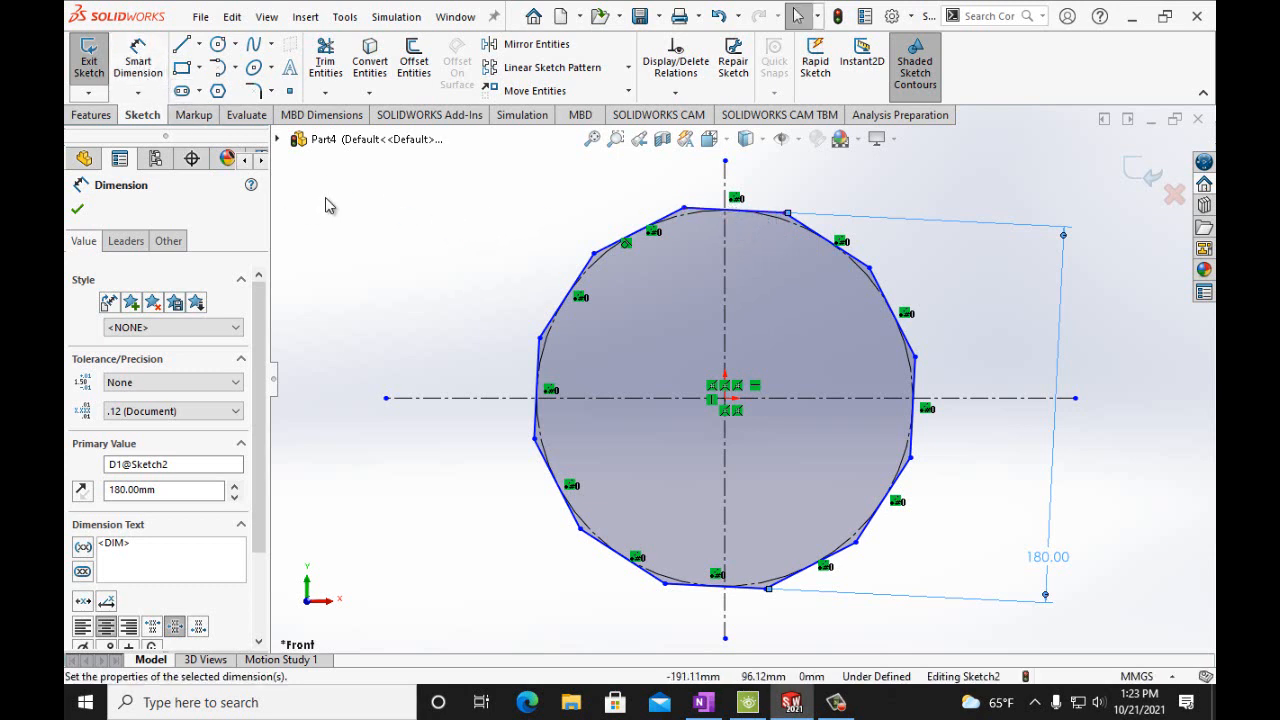
pyautogui.press('Escape')
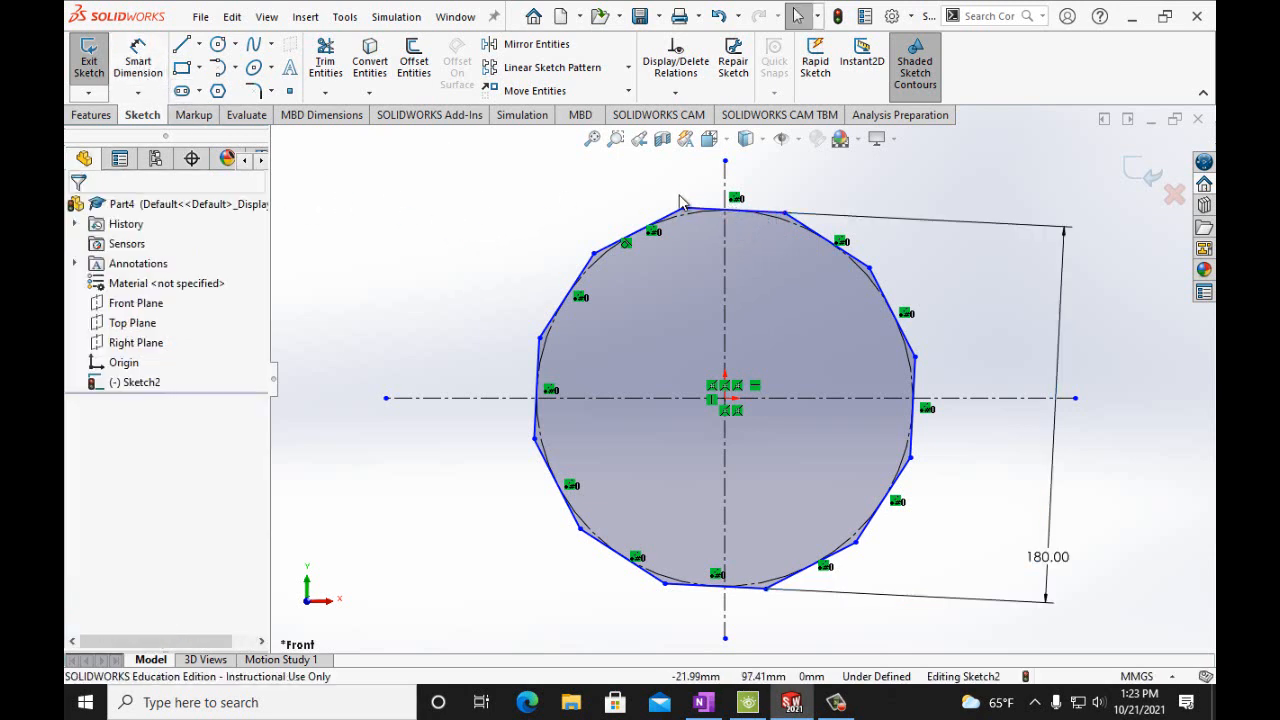
# Add a Horizontal relation to the polygon's upper side
pyautogui.click(676, 96)
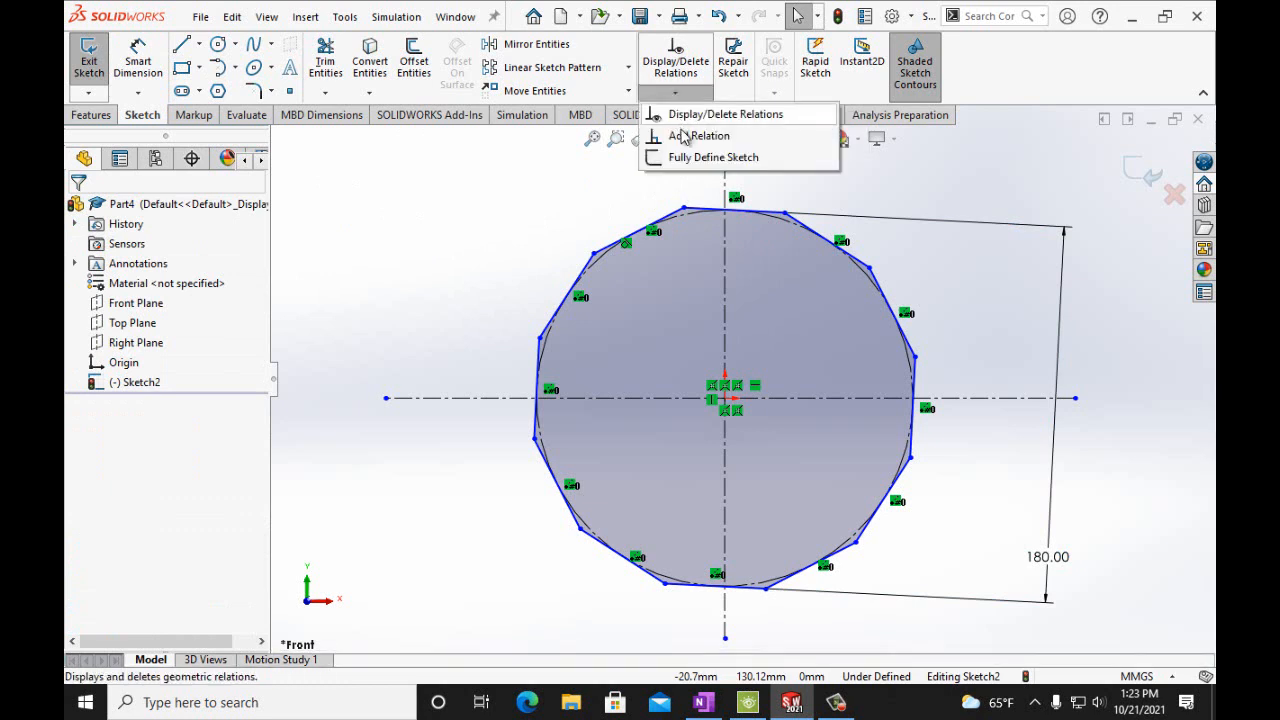
pyautogui.click(685, 137)
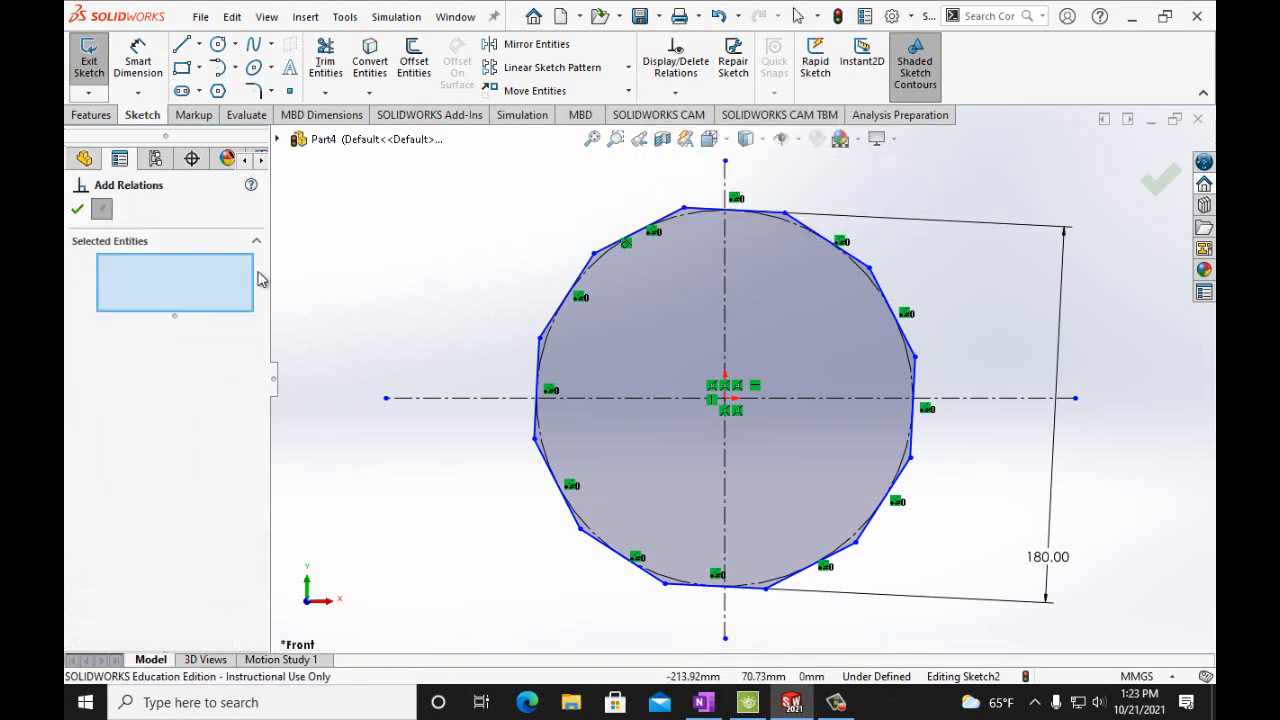
pyautogui.click(751, 222)
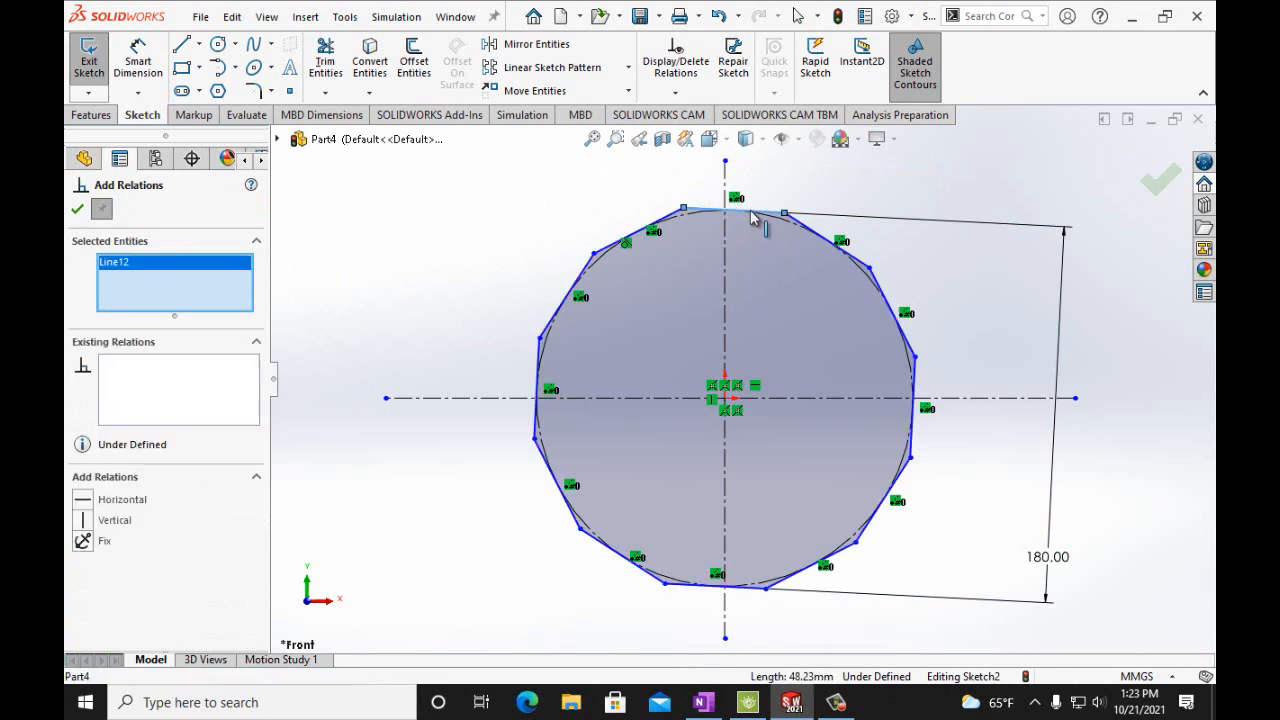
pyautogui.click(83, 502)
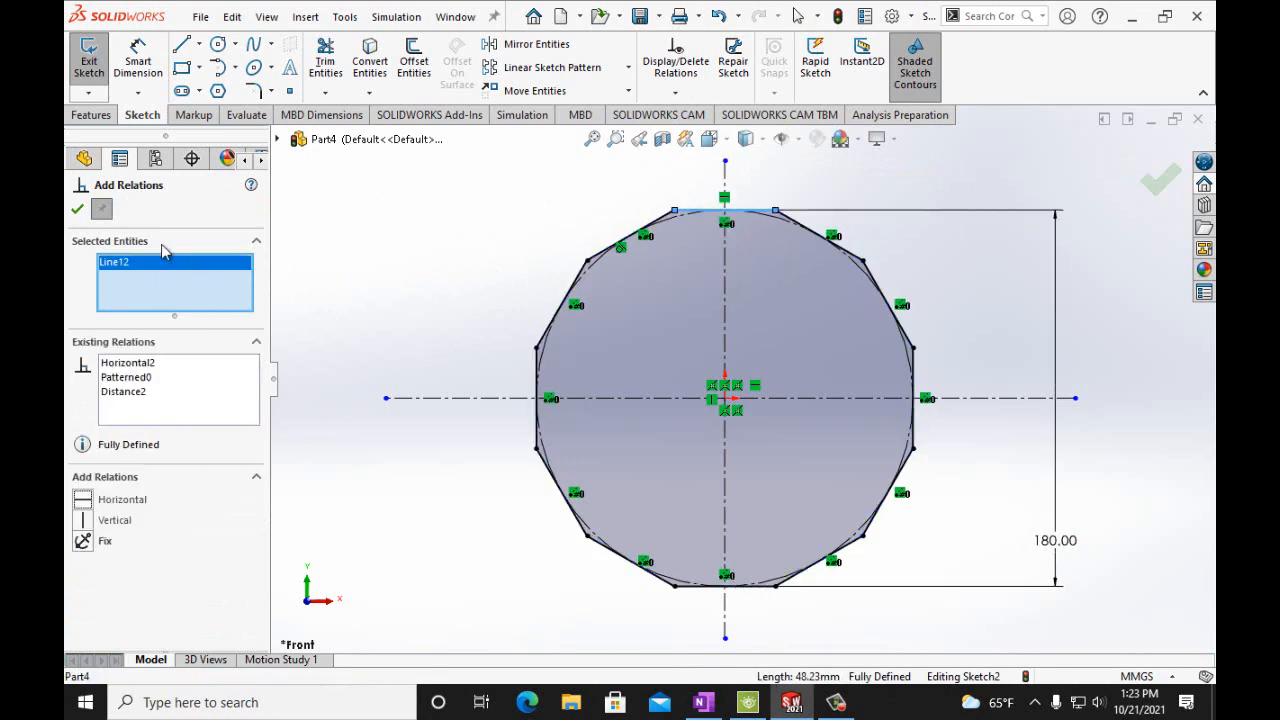
pyautogui.click(77, 208)
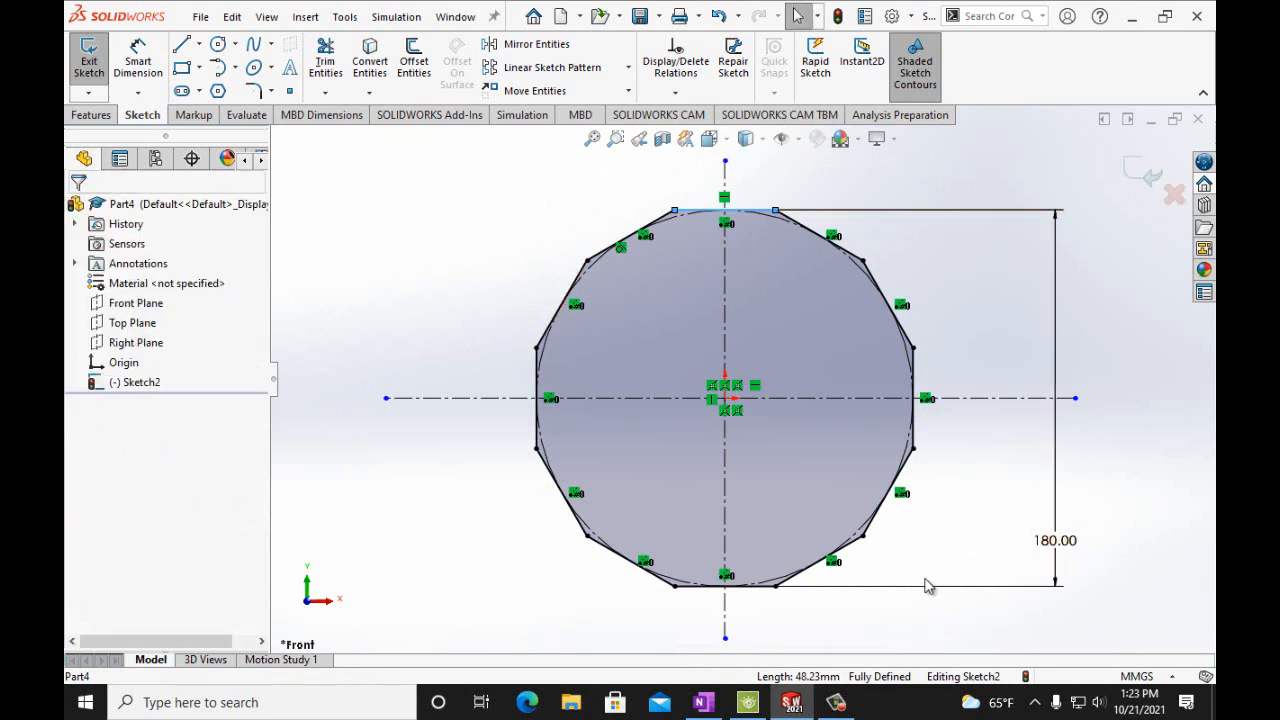
# Consult Figure P2-11 in OneNote, and in SOLIDWORKS draw a construction circle about 125 mm in diameter centred on the origin
pyautogui.click(791, 702)
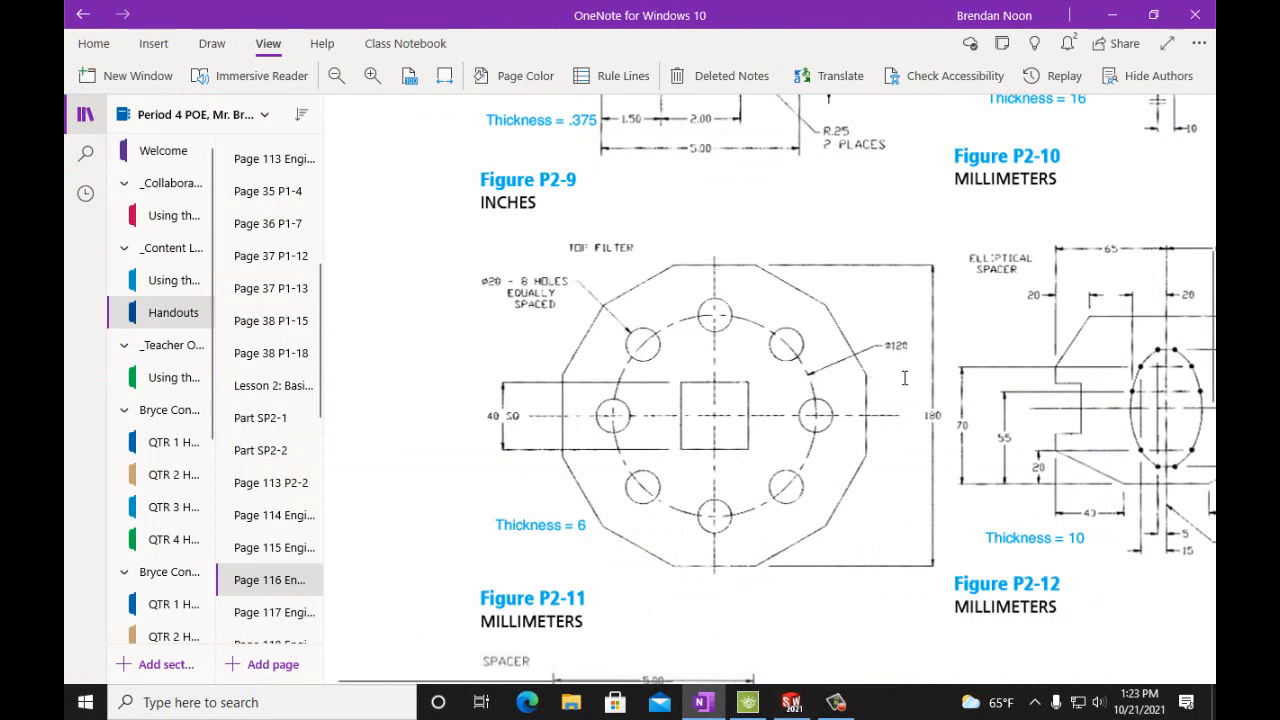
pyautogui.moveTo(712, 702)
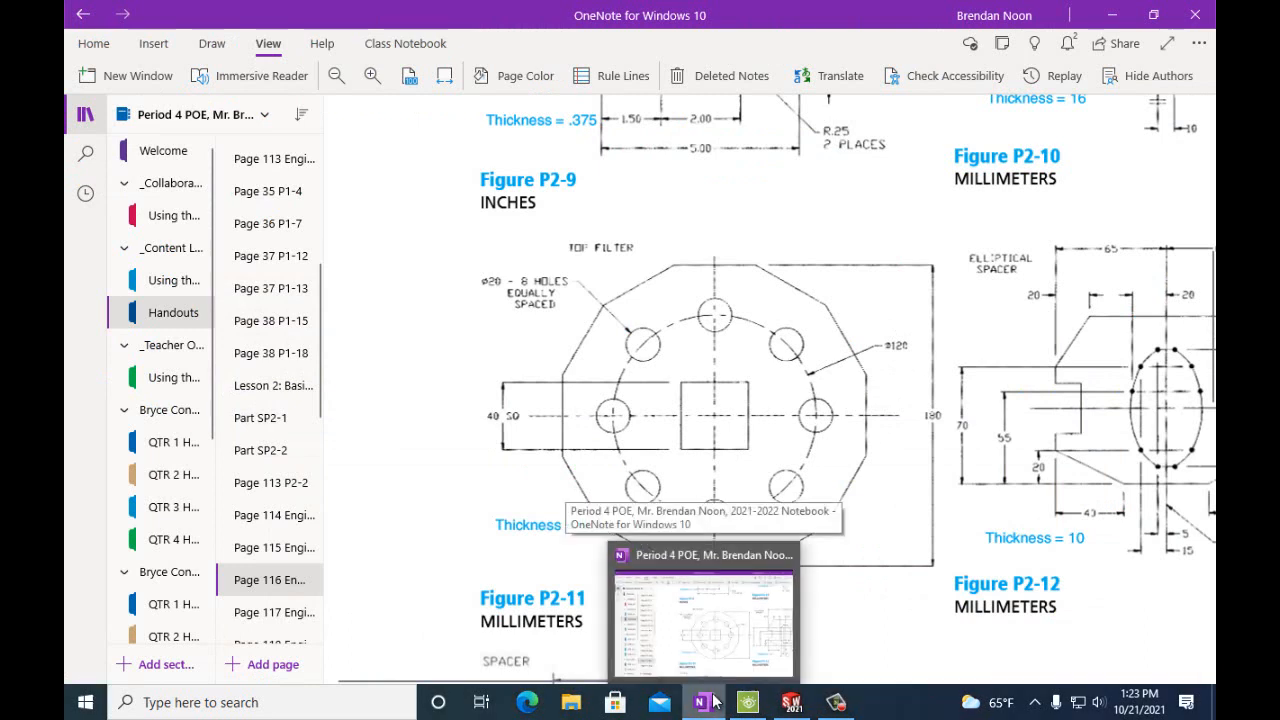
pyautogui.moveTo(791, 702)
pyautogui.click(789, 625)
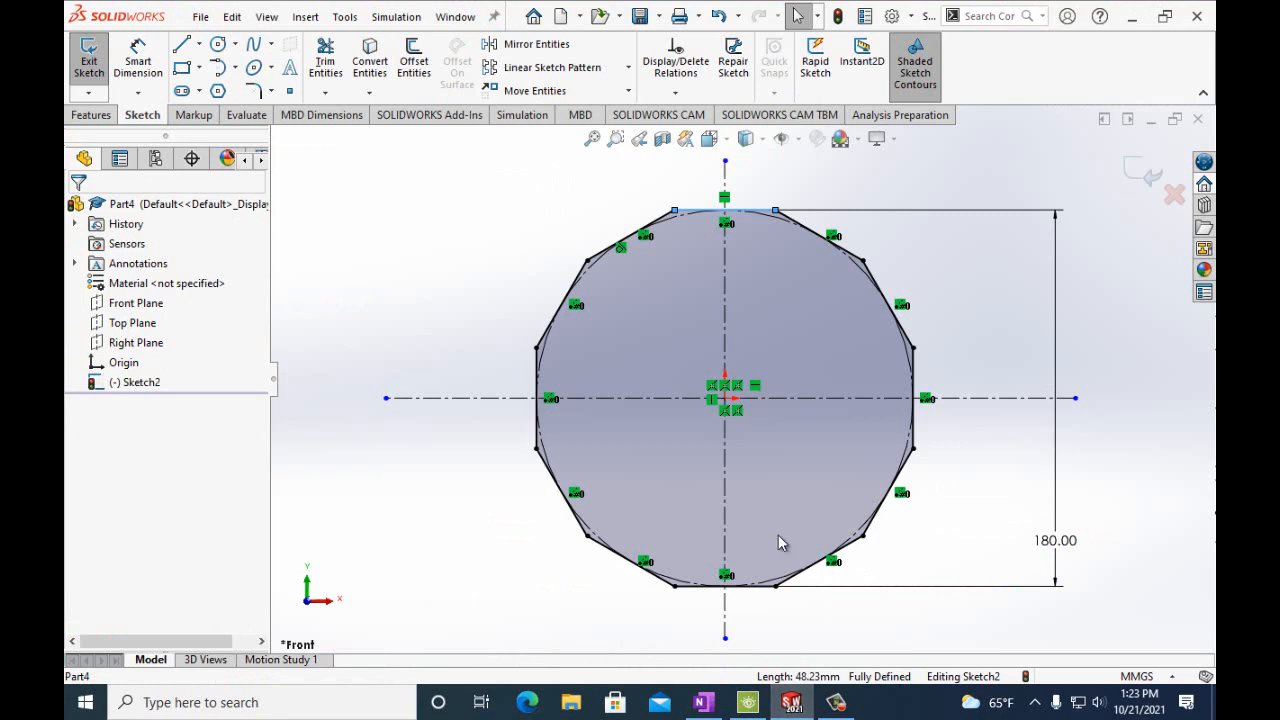
pyautogui.click(217, 44)
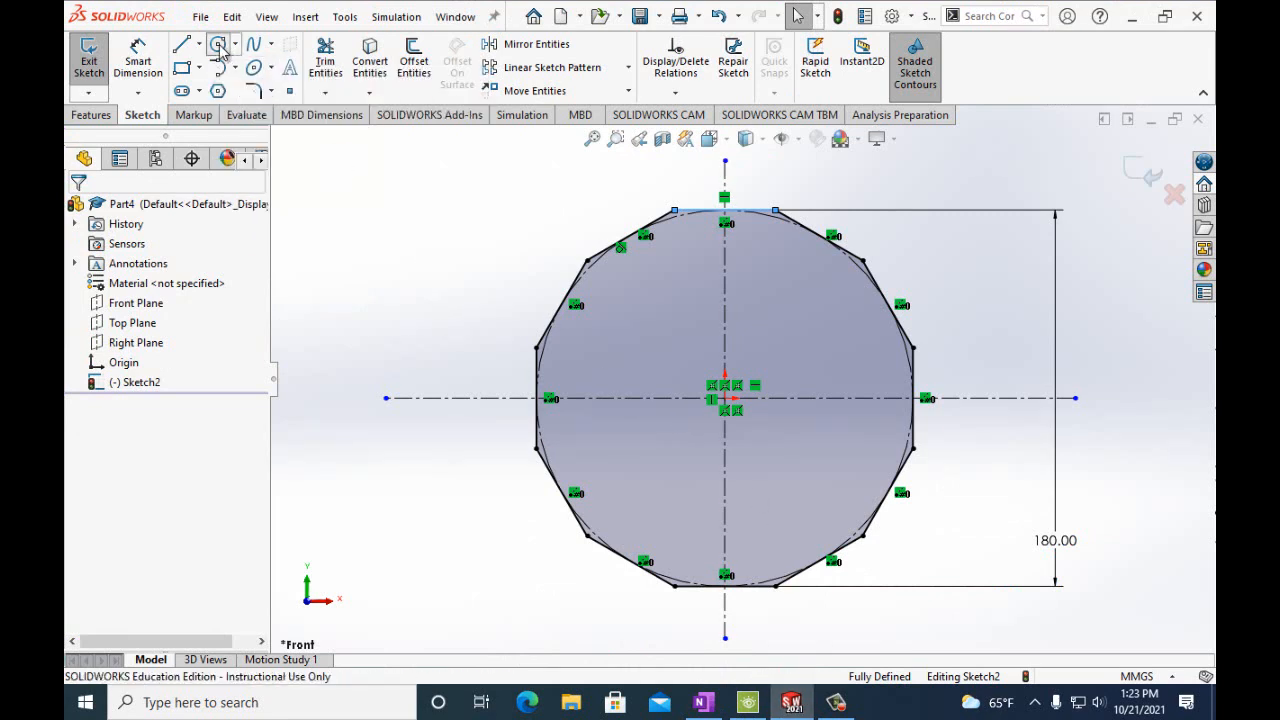
pyautogui.click(726, 399)
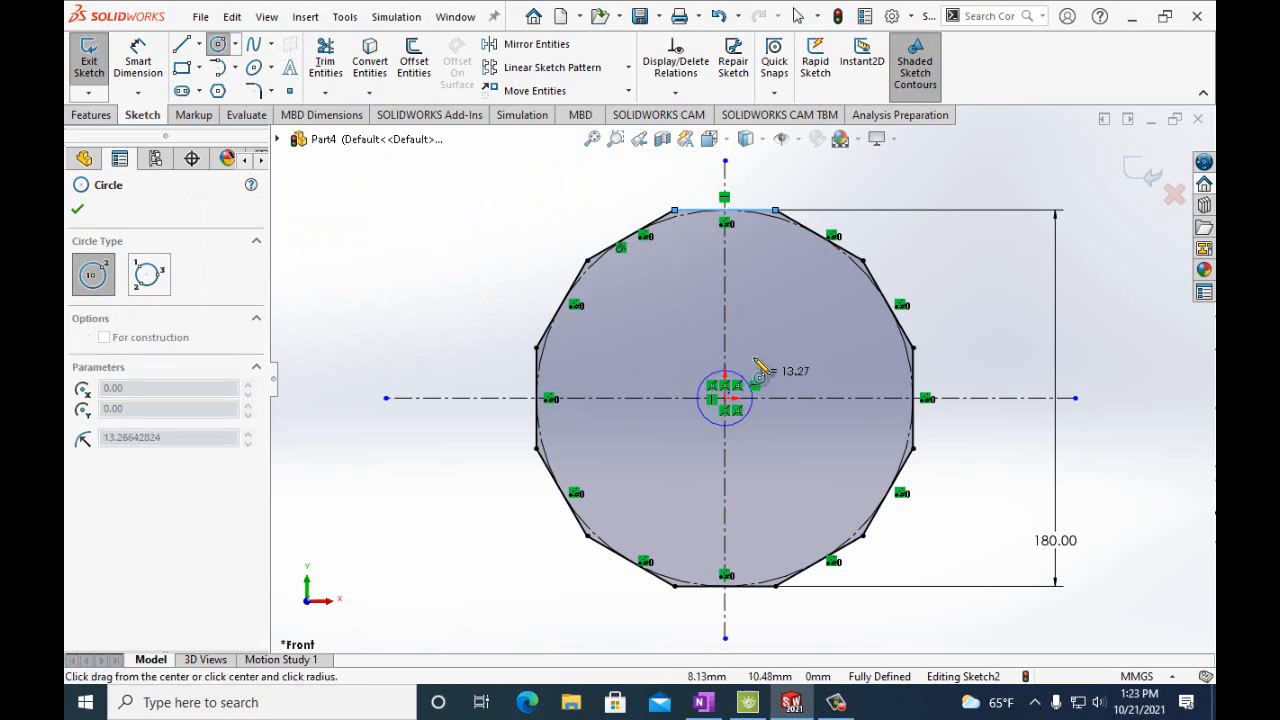
pyautogui.click(817, 317)
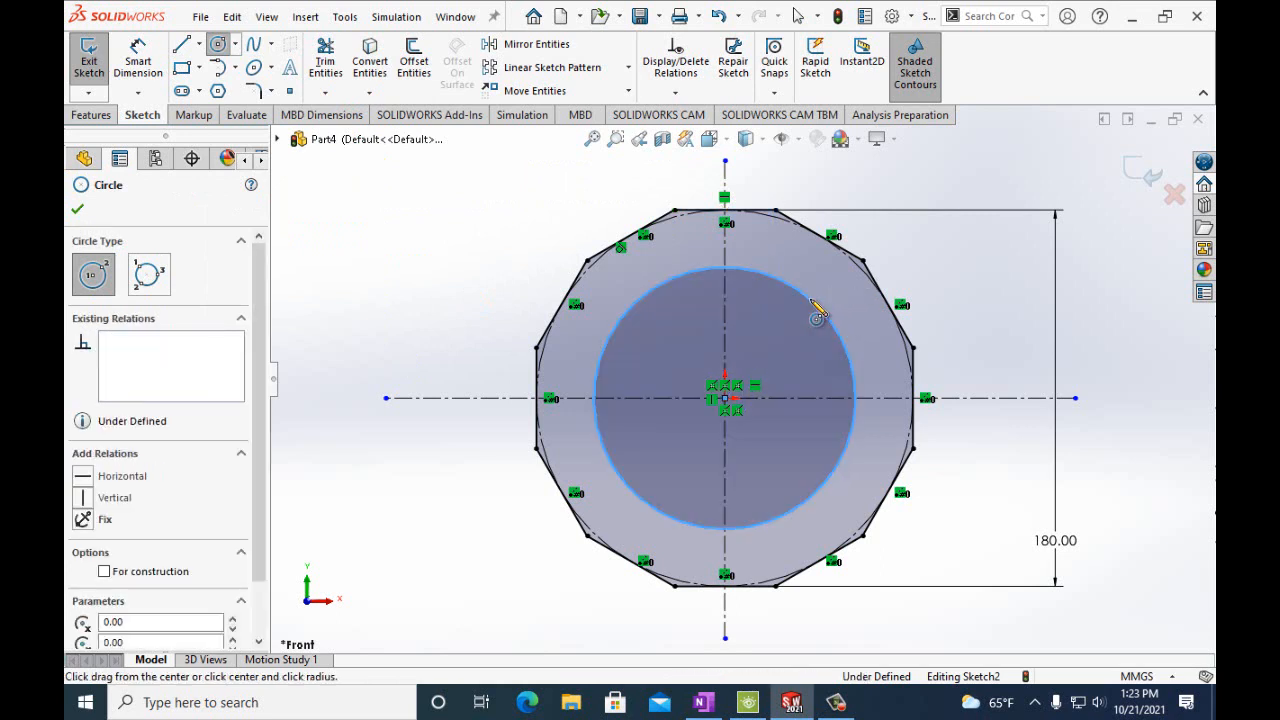
pyautogui.click(104, 572)
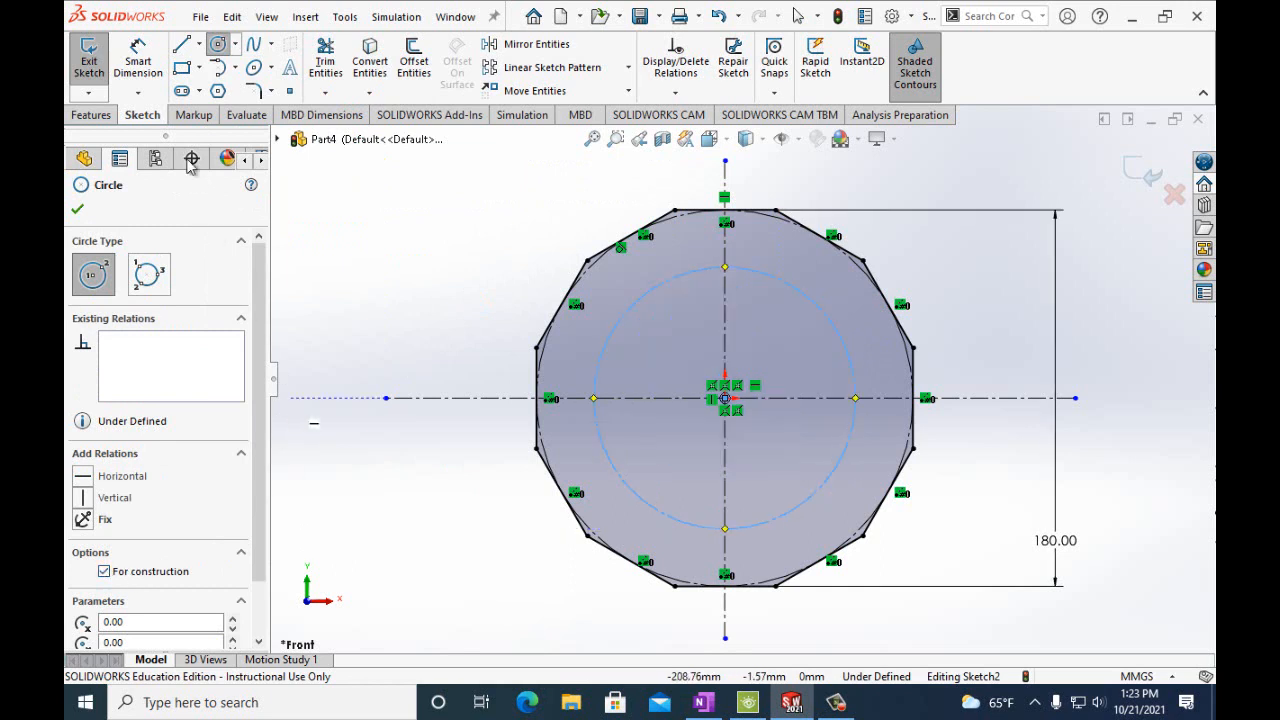
# Dimension the construction circle's diameter as 120 mm
pyautogui.click(138, 65)
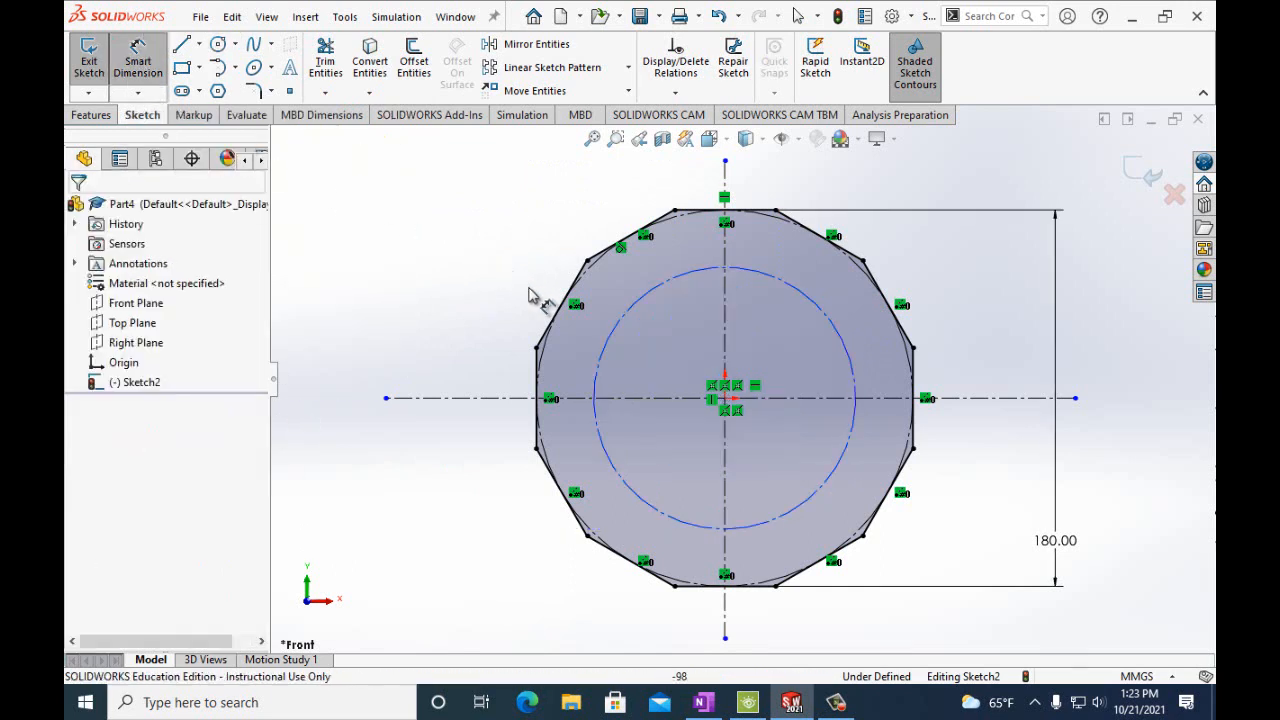
pyautogui.click(609, 342)
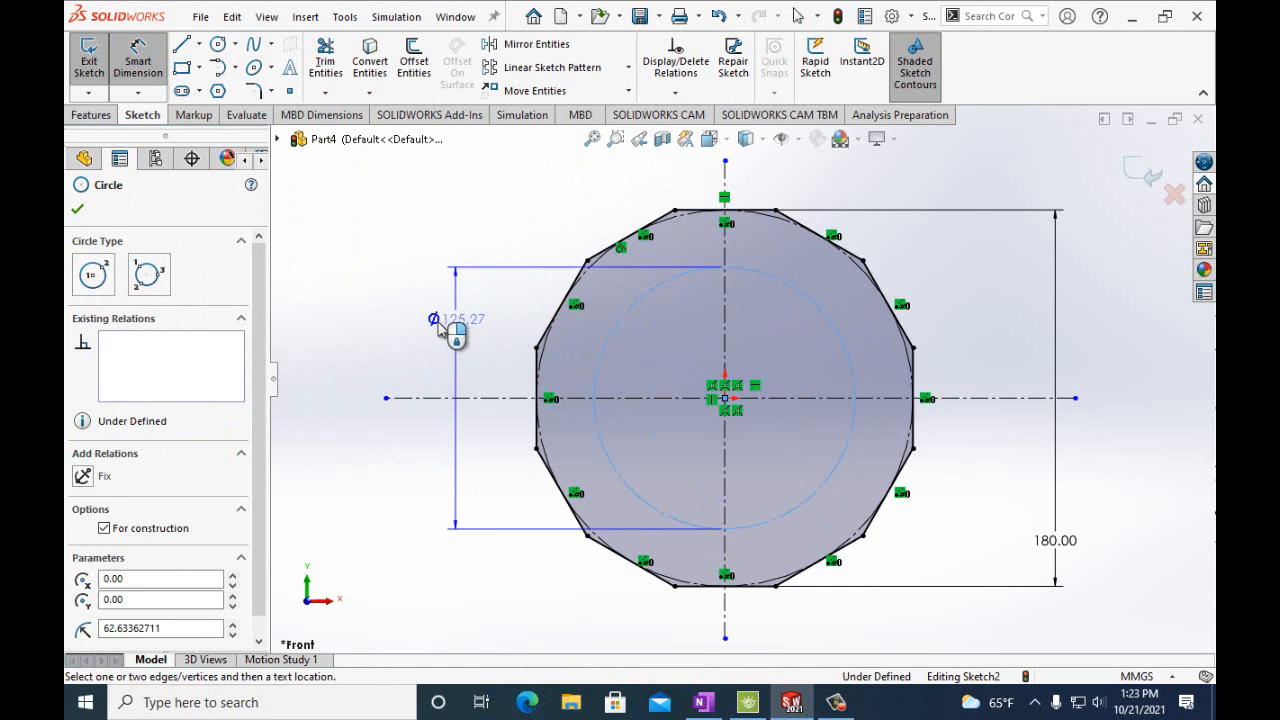
pyautogui.click(397, 332)
pyautogui.write('120mm')
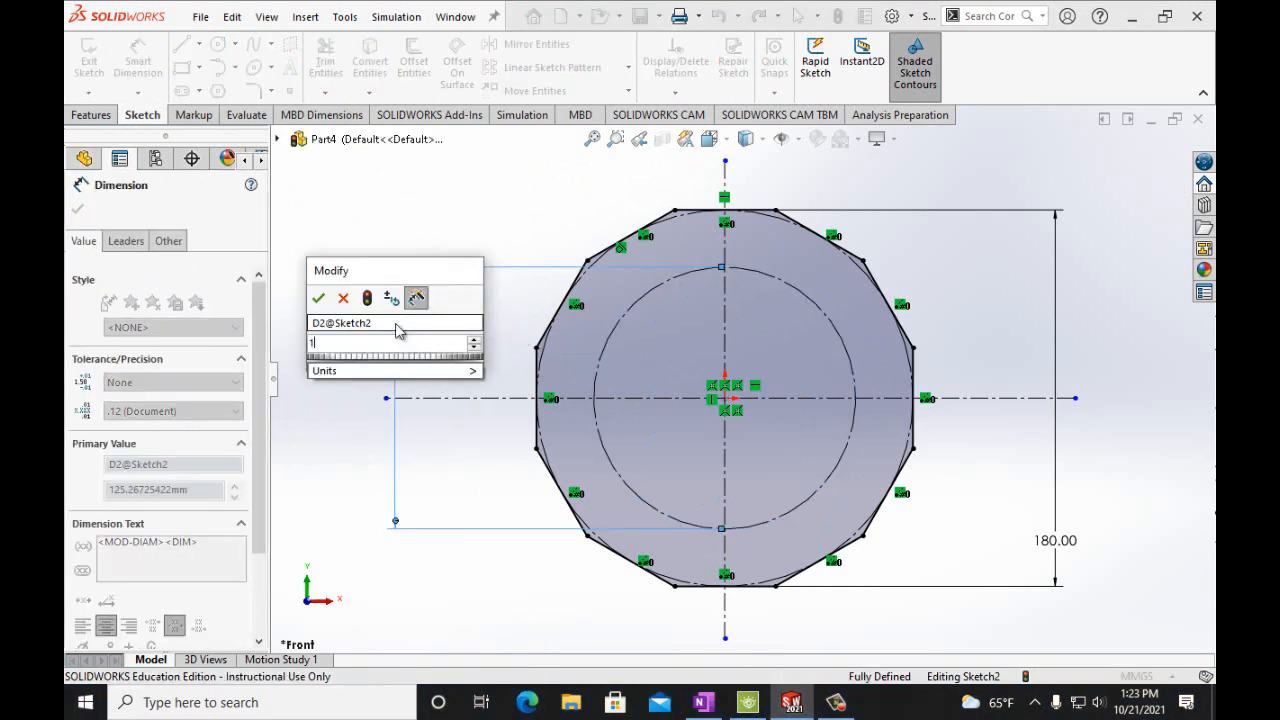
pyautogui.click(318, 298)
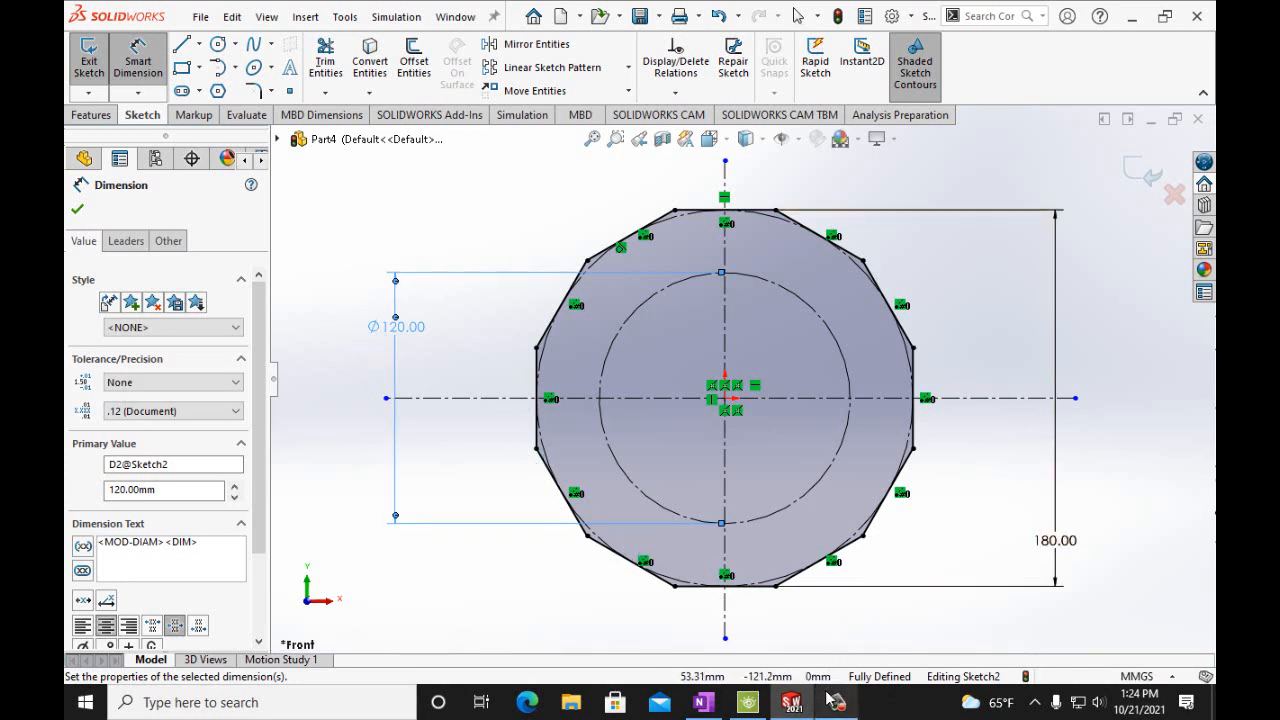
# Check the central square in OneNote's Figure P2-11, and in SOLIDWORKS draw a center rectangle about 41 by 36 mm at the origin
pyautogui.moveTo(800, 708)
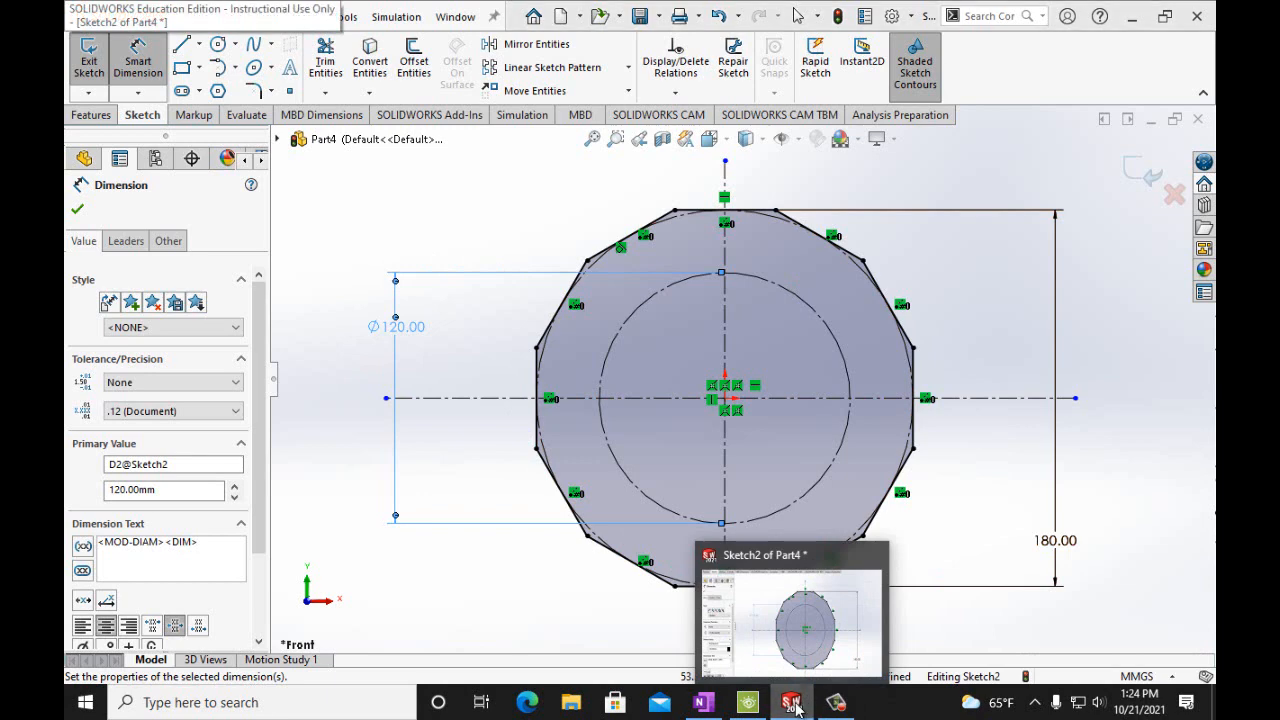
pyautogui.click(704, 702)
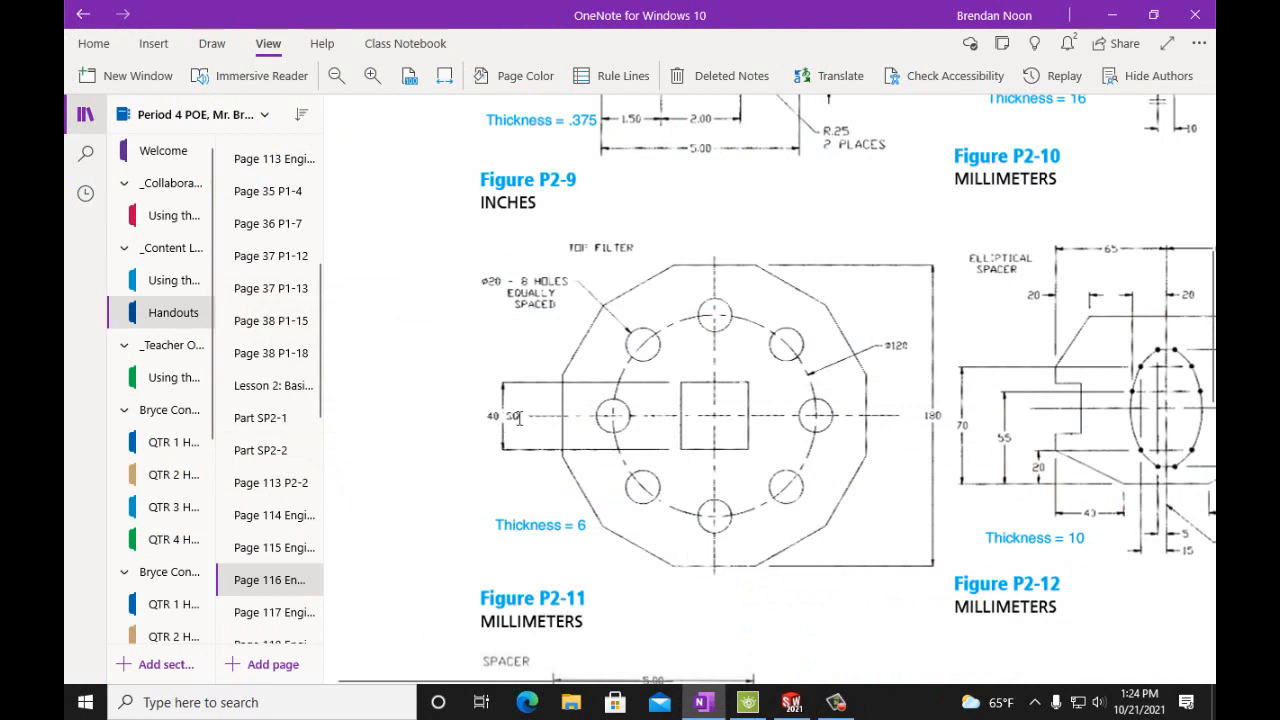
pyautogui.click(793, 709)
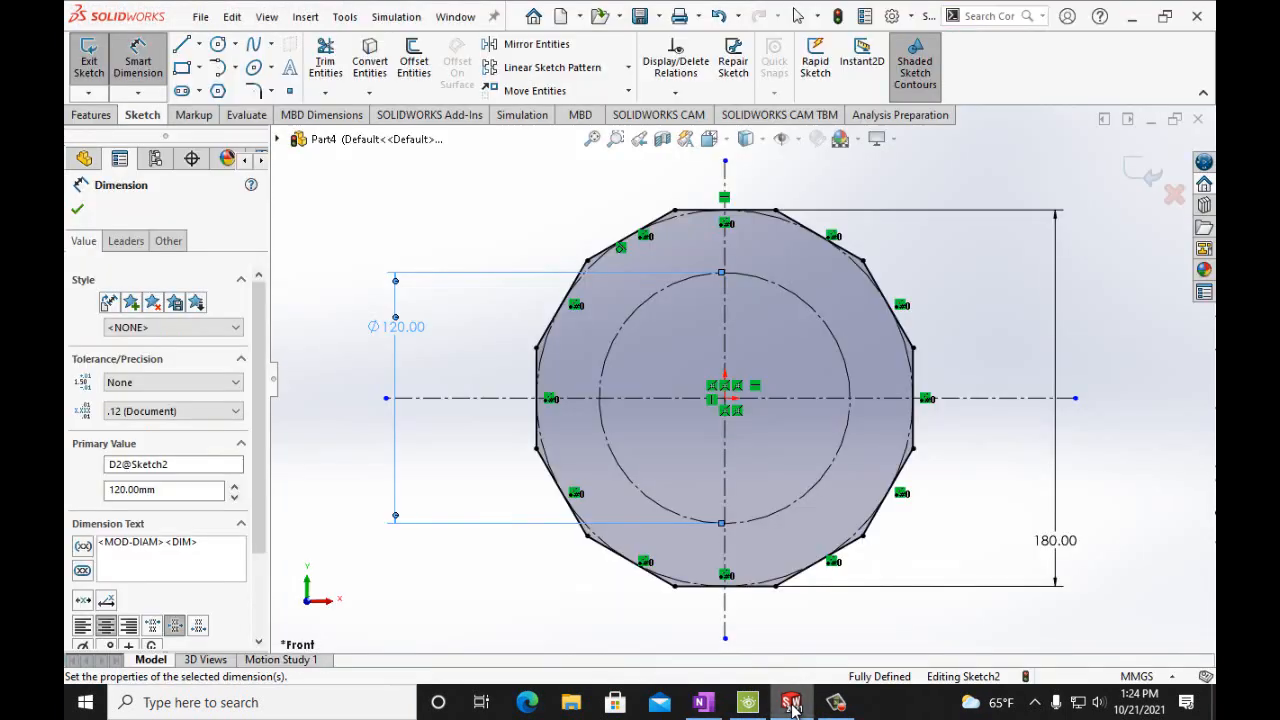
pyautogui.click(199, 69)
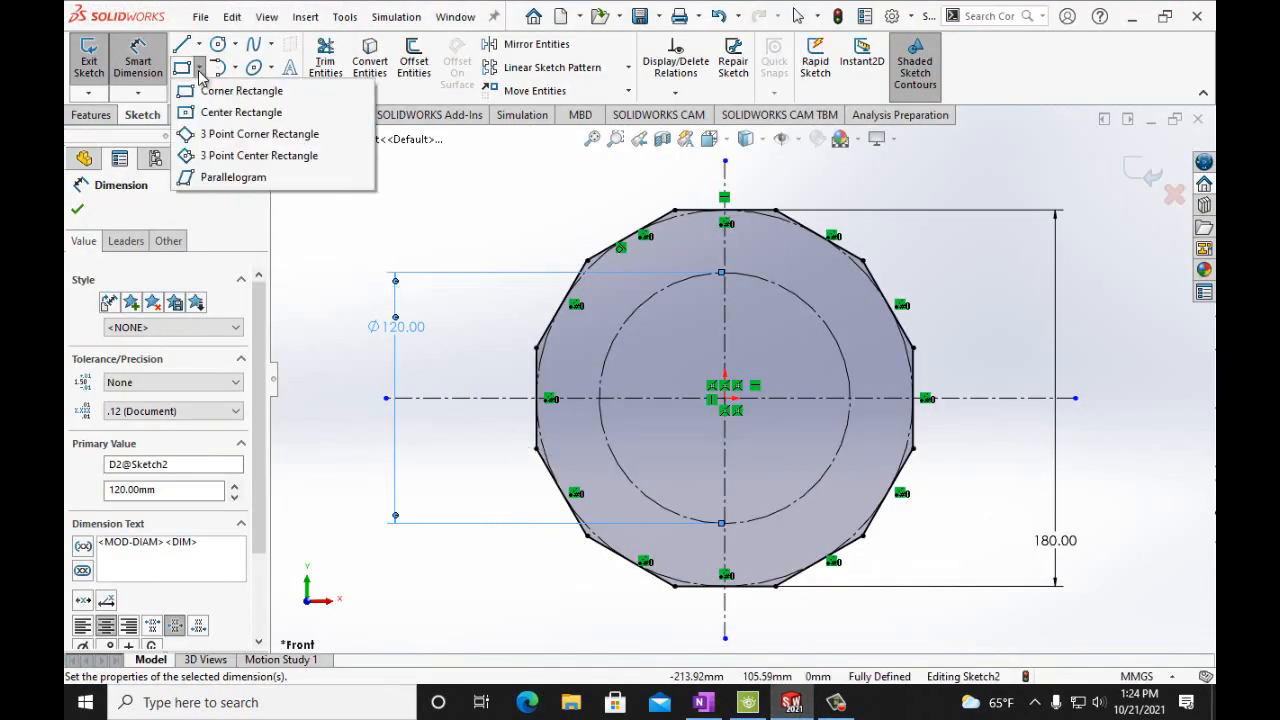
pyautogui.click(191, 117)
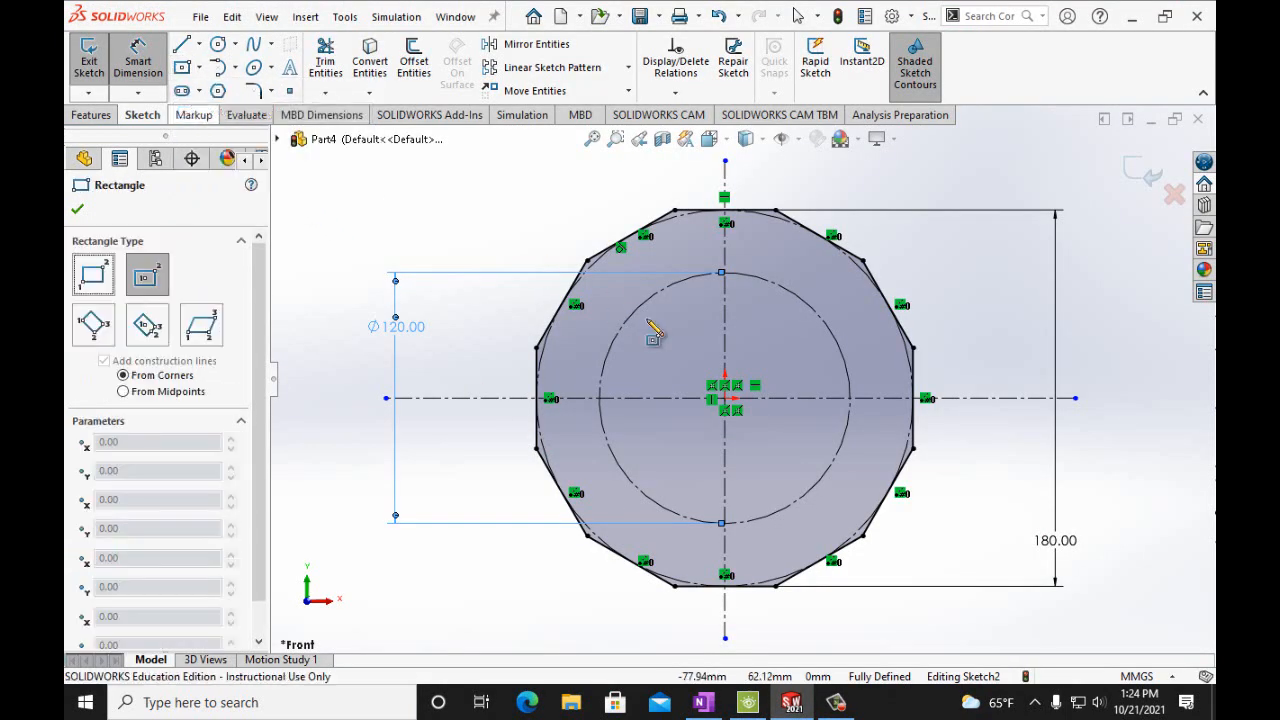
pyautogui.click(726, 398)
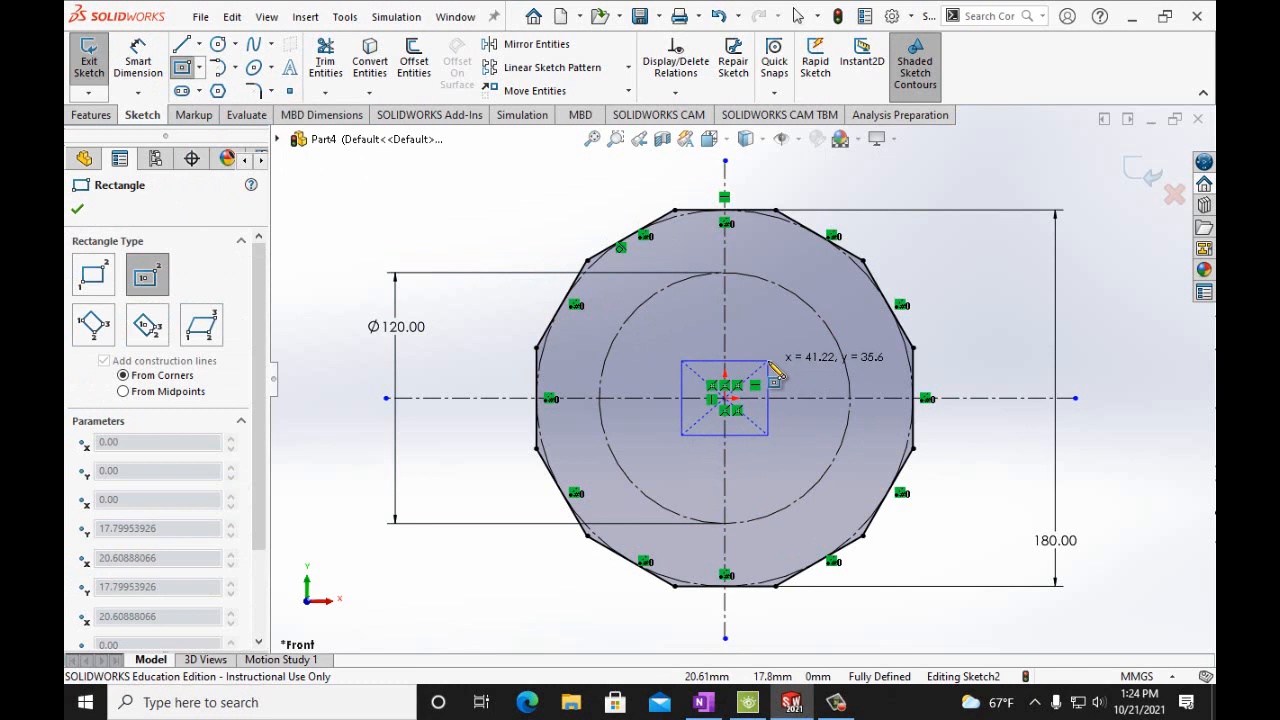
pyautogui.click(769, 362)
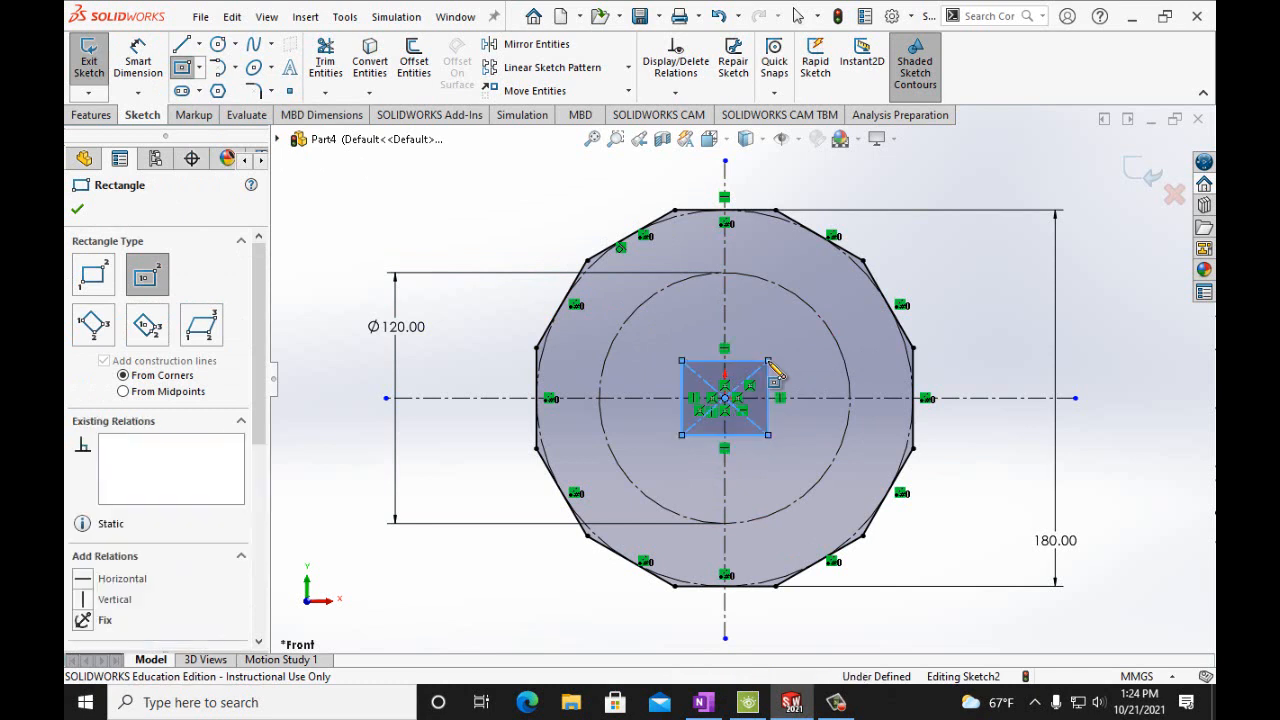
# Dimension the central rectangle's height and width as 40 mm each
pyautogui.click(140, 62)
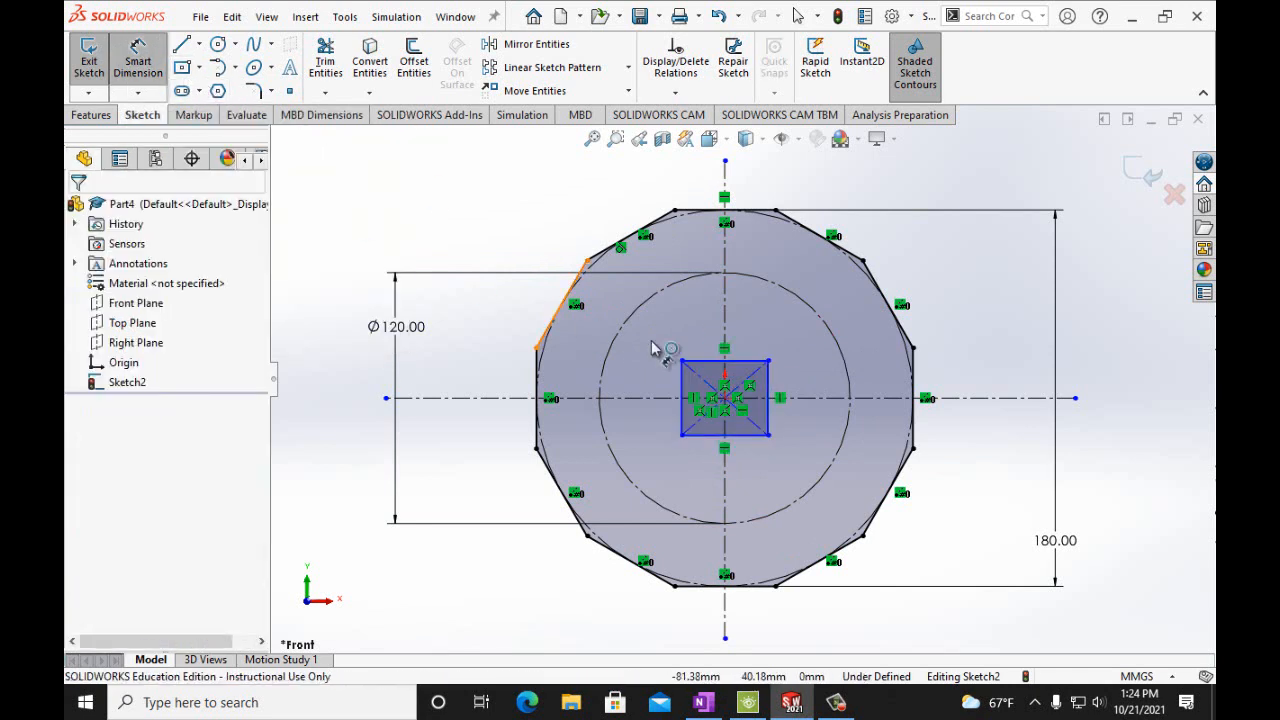
pyautogui.click(767, 390)
pyautogui.click(783, 380)
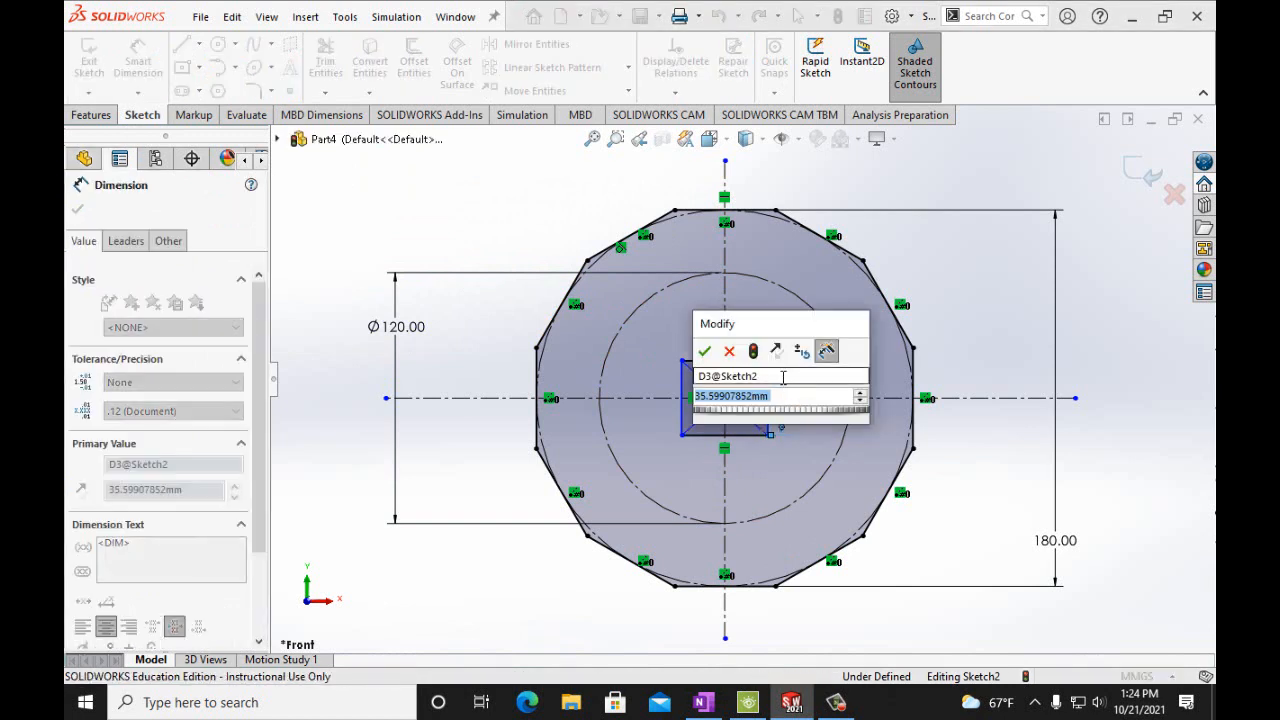
pyautogui.write('40mm')
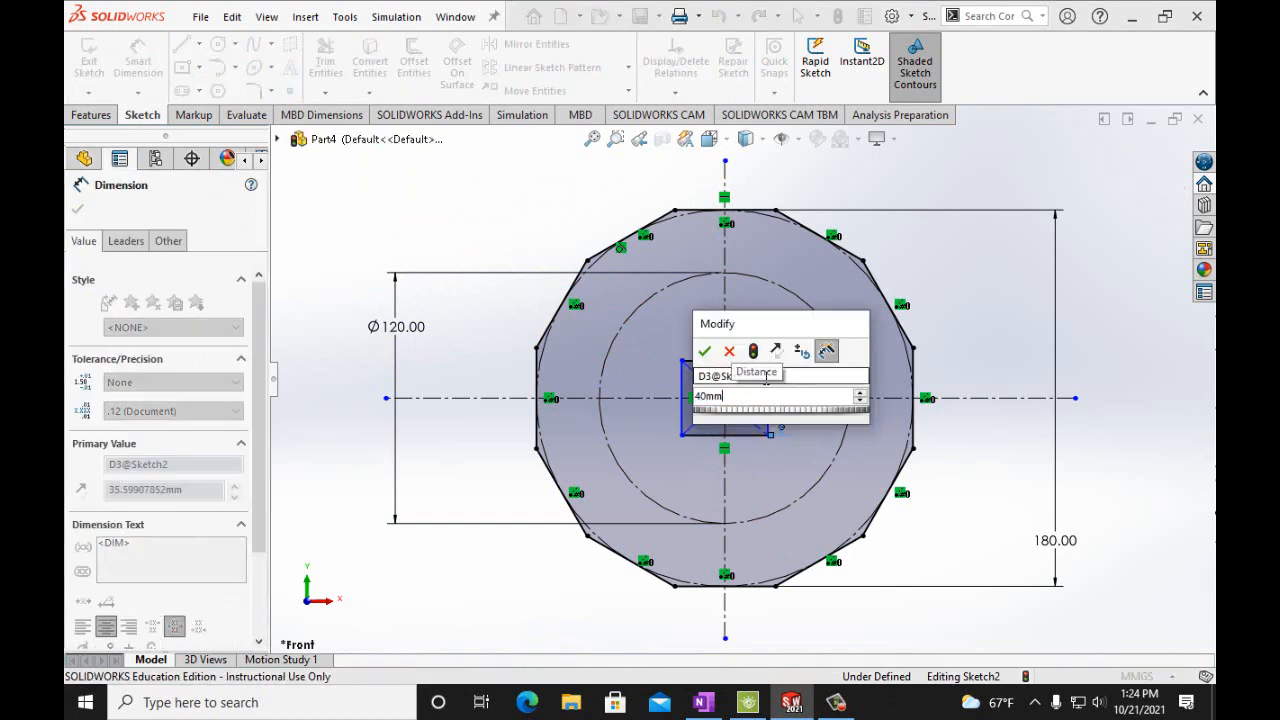
pyautogui.click(705, 352)
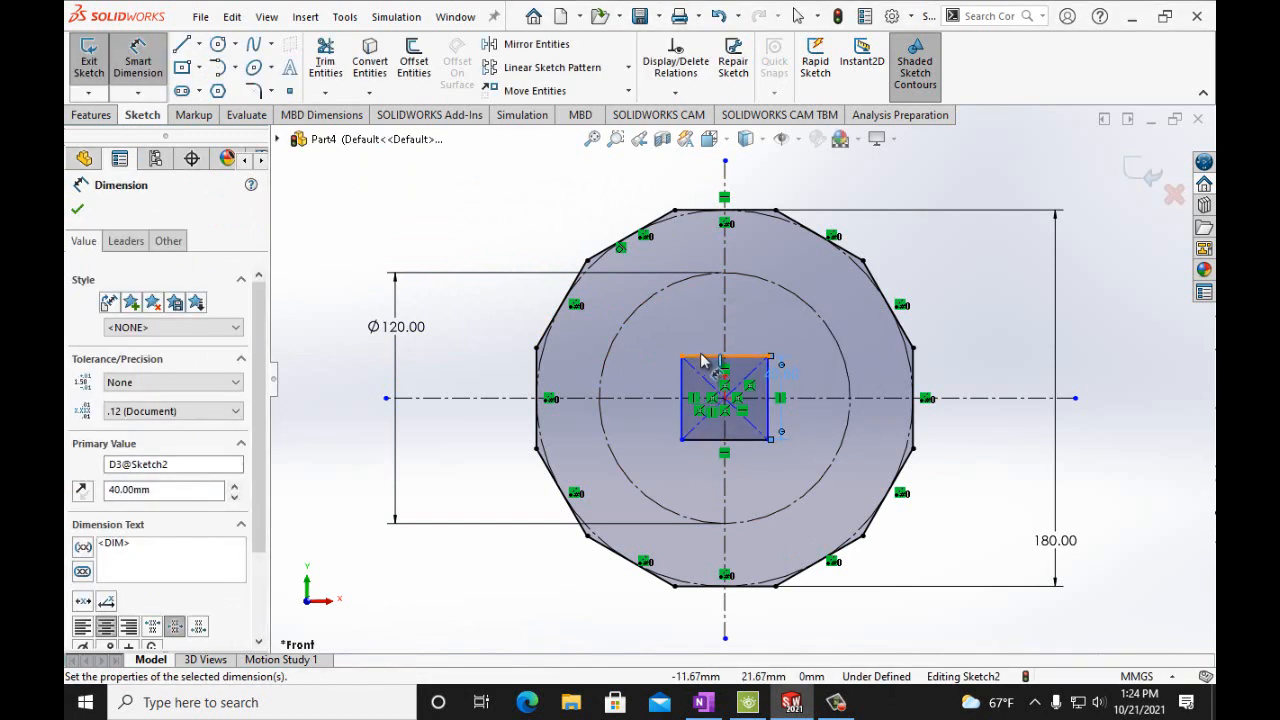
pyautogui.click(704, 356)
pyautogui.click(701, 352)
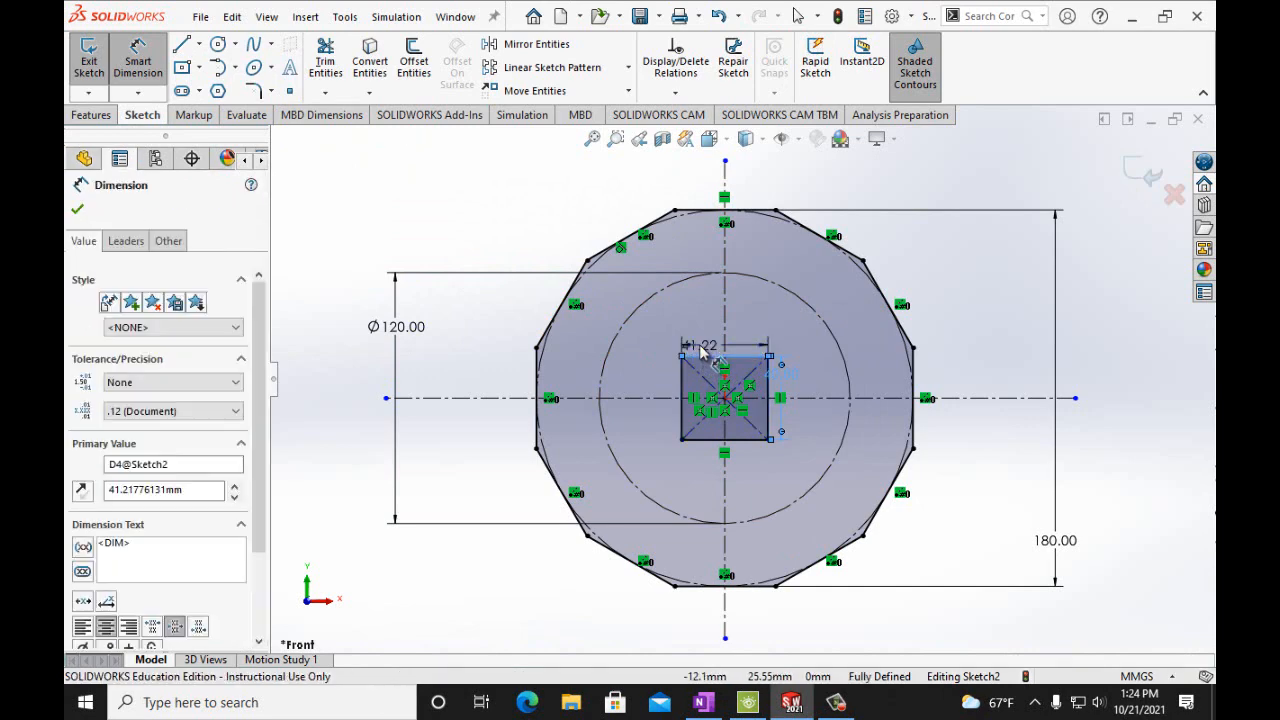
pyautogui.write('40mm')
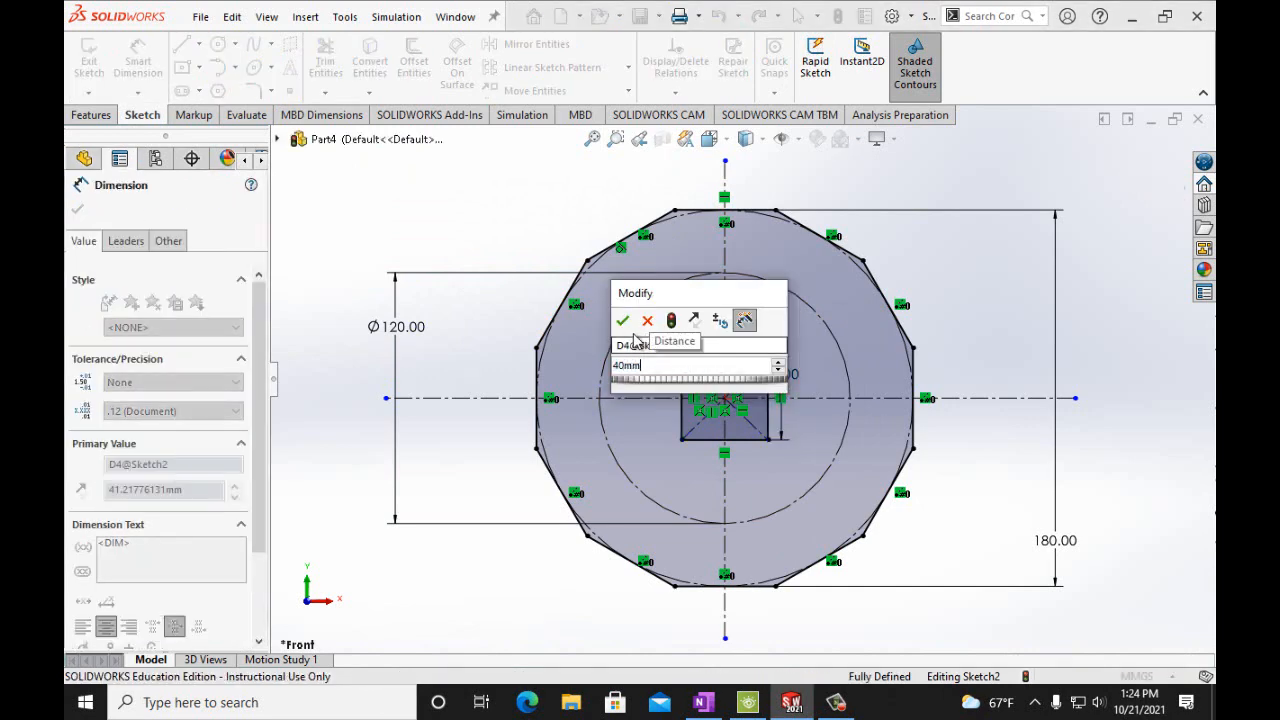
pyautogui.click(622, 321)
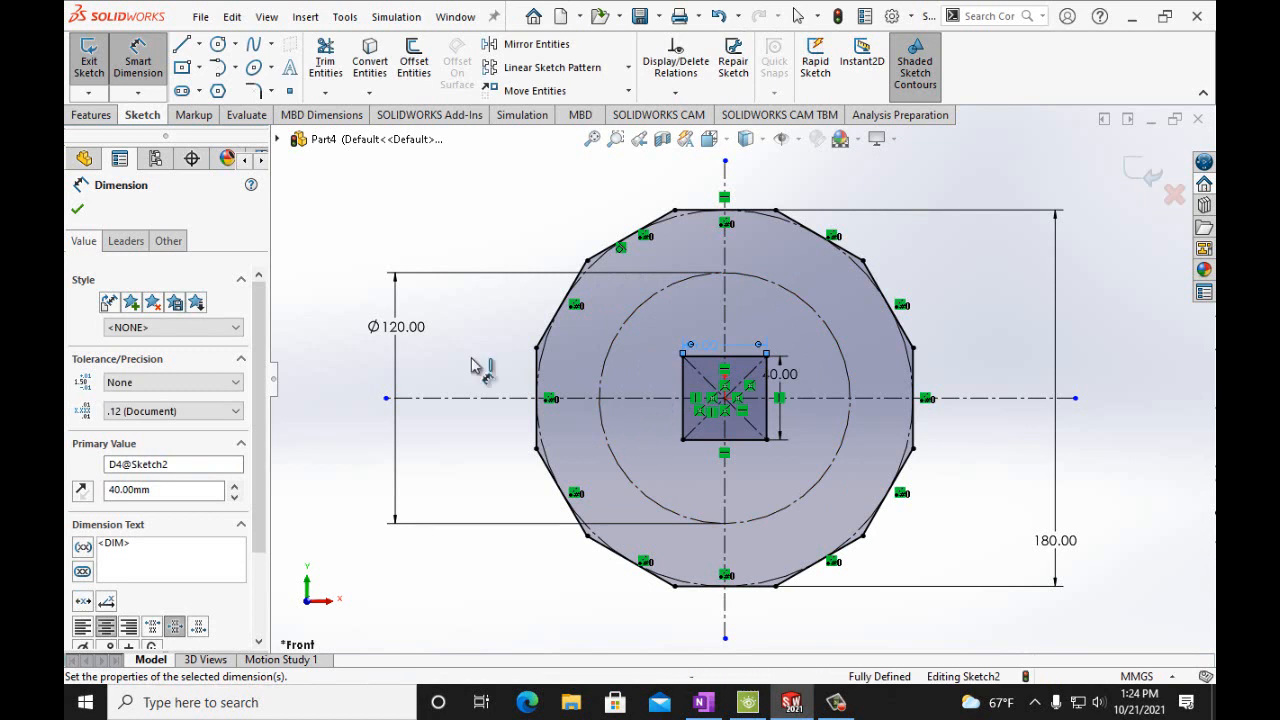
# Draw a circle about 15 mm in diameter centred where the construction circle's upper edge crosses the vertical centerline
pyautogui.click(217, 45)
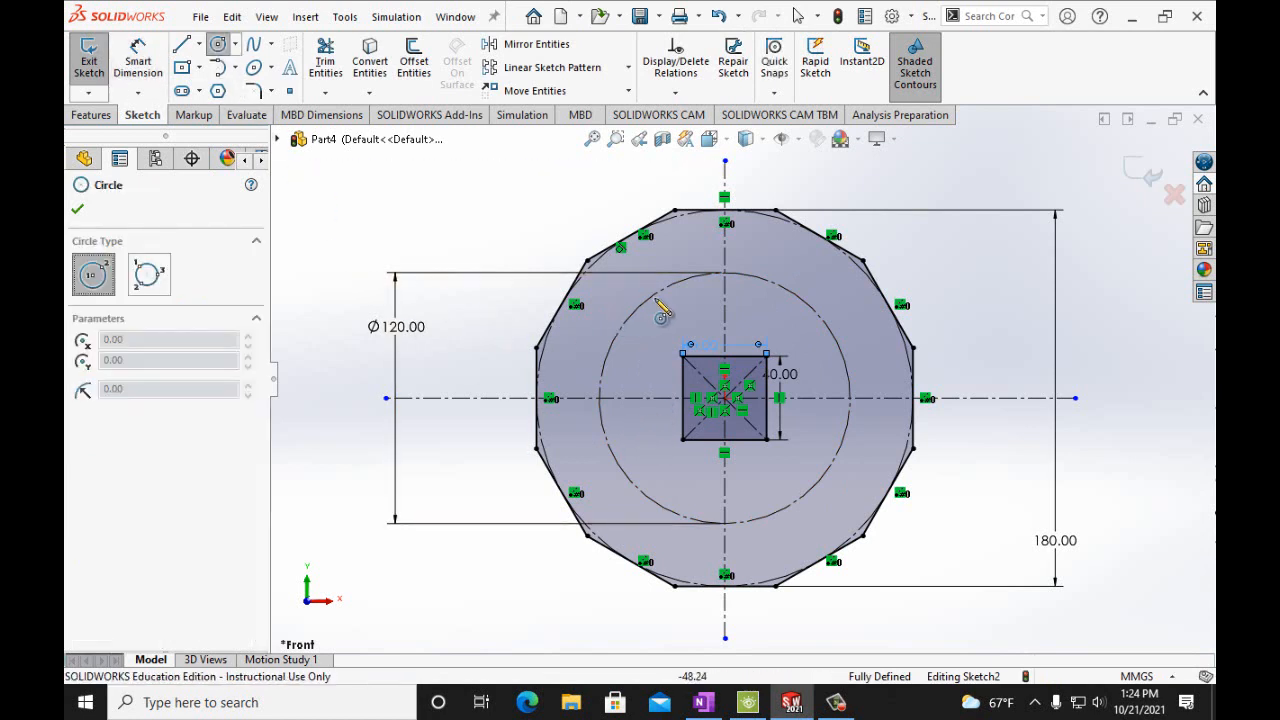
pyautogui.click(724, 272)
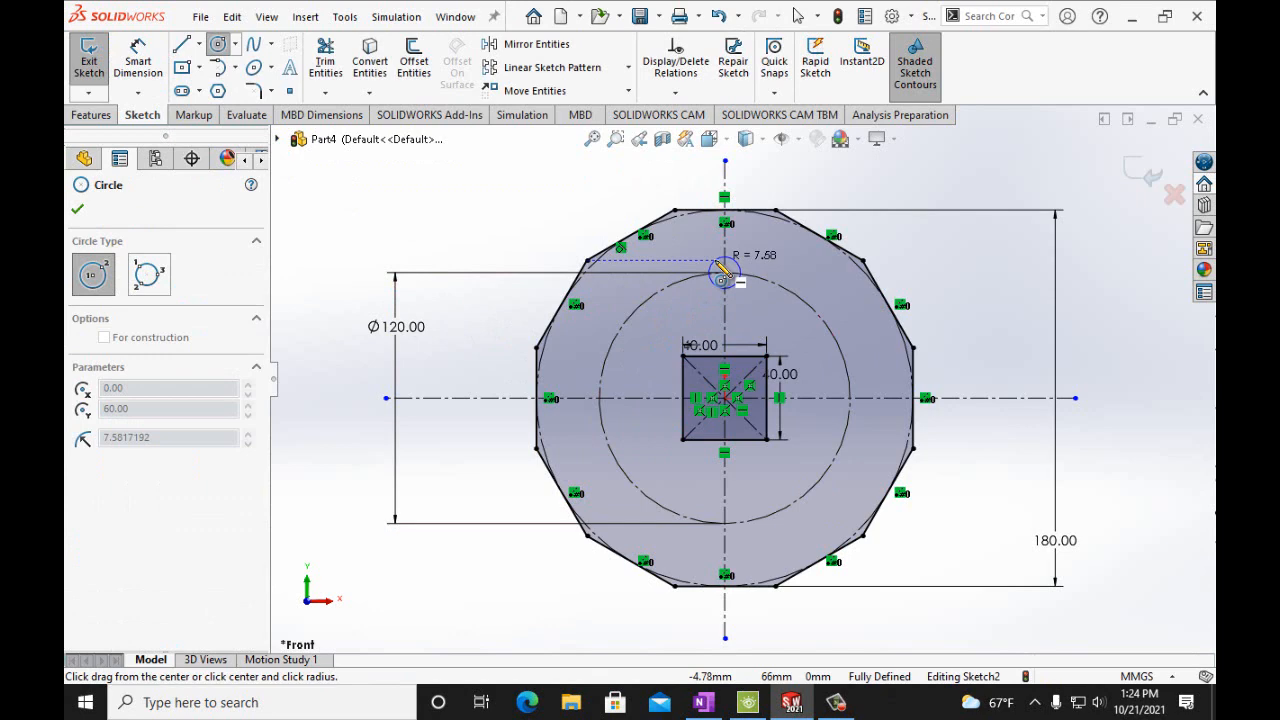
pyautogui.click(718, 266)
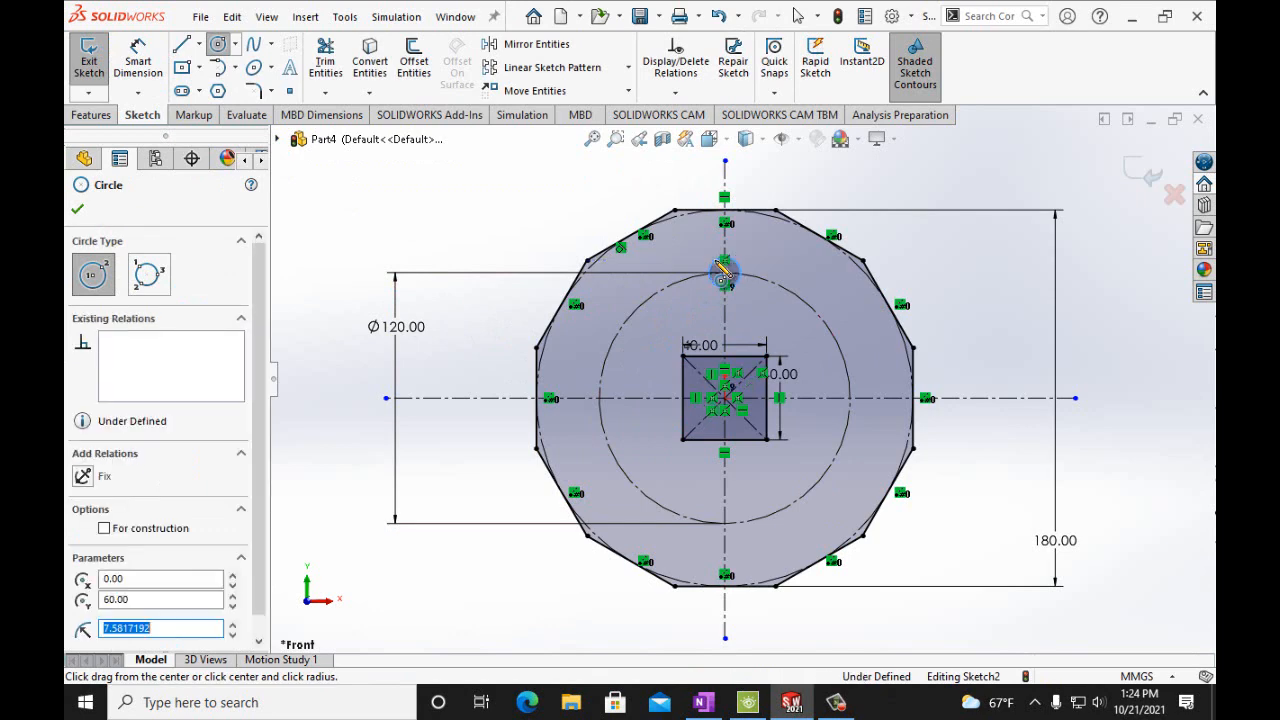
# Check the hole size in OneNote's Figure P2-11, and in SOLIDWORKS dimension the small circle's diameter as 20 mm
pyautogui.click(703, 704)
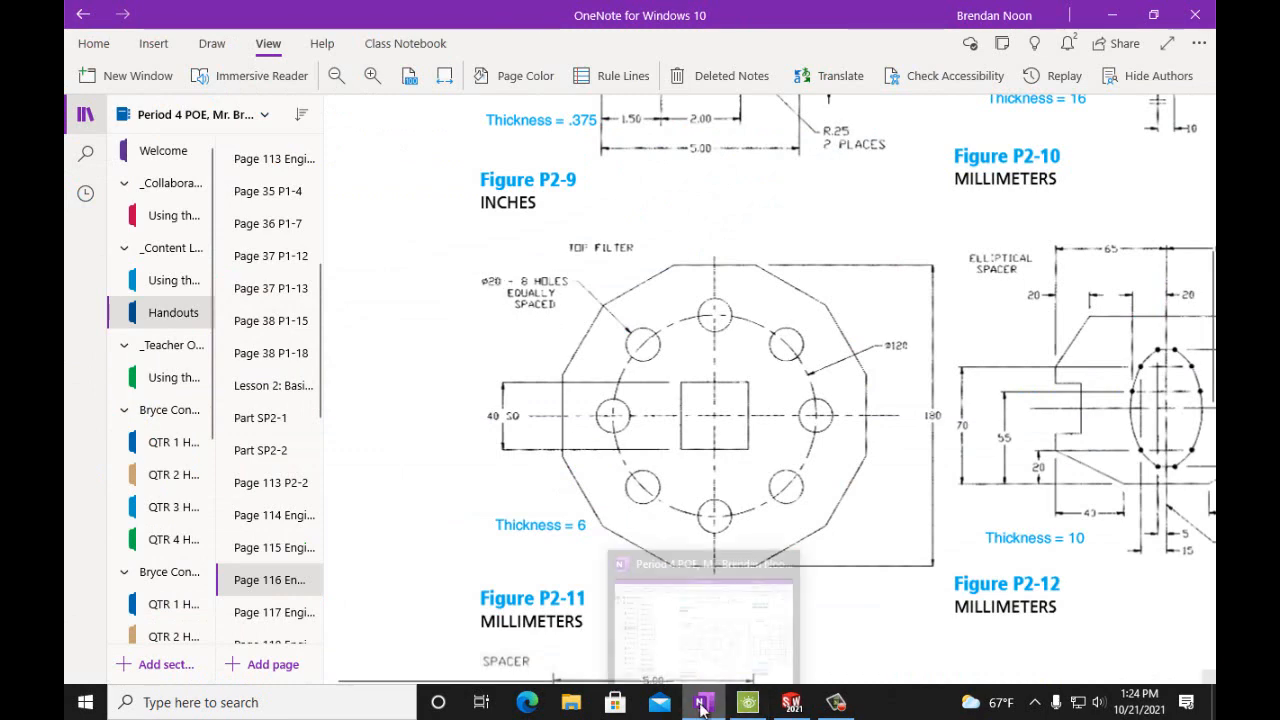
pyautogui.click(799, 706)
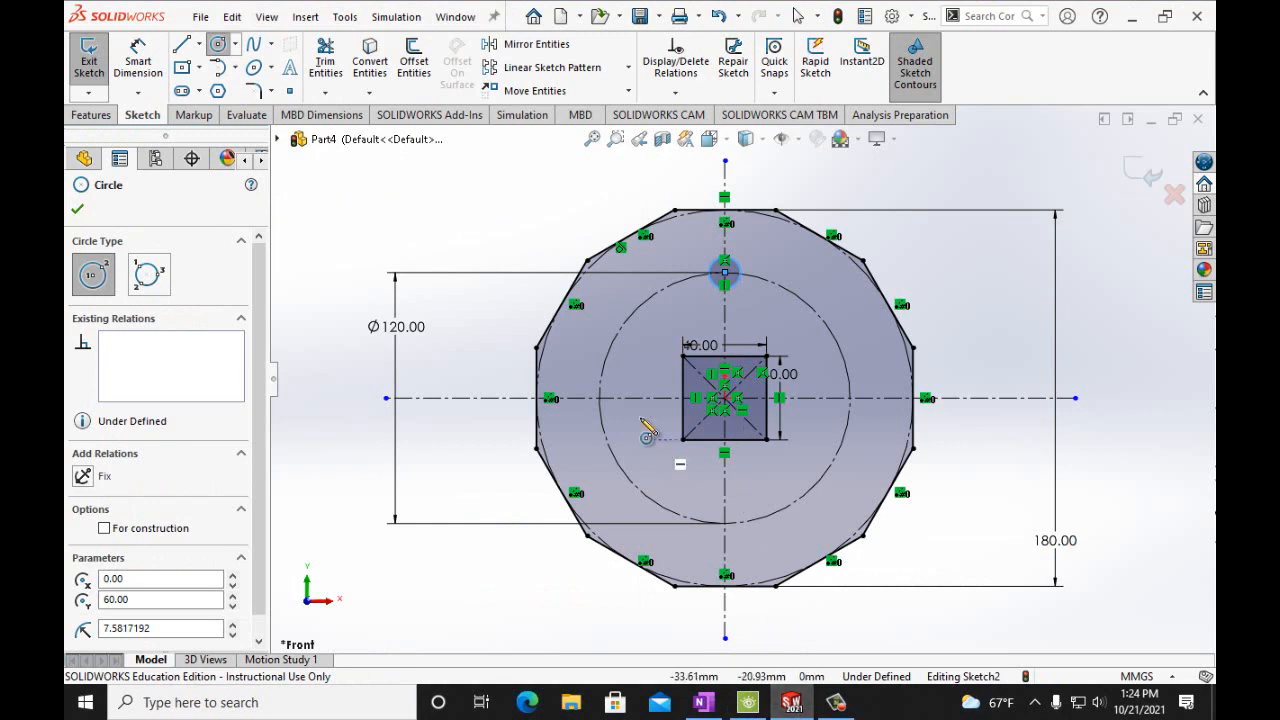
pyautogui.click(134, 66)
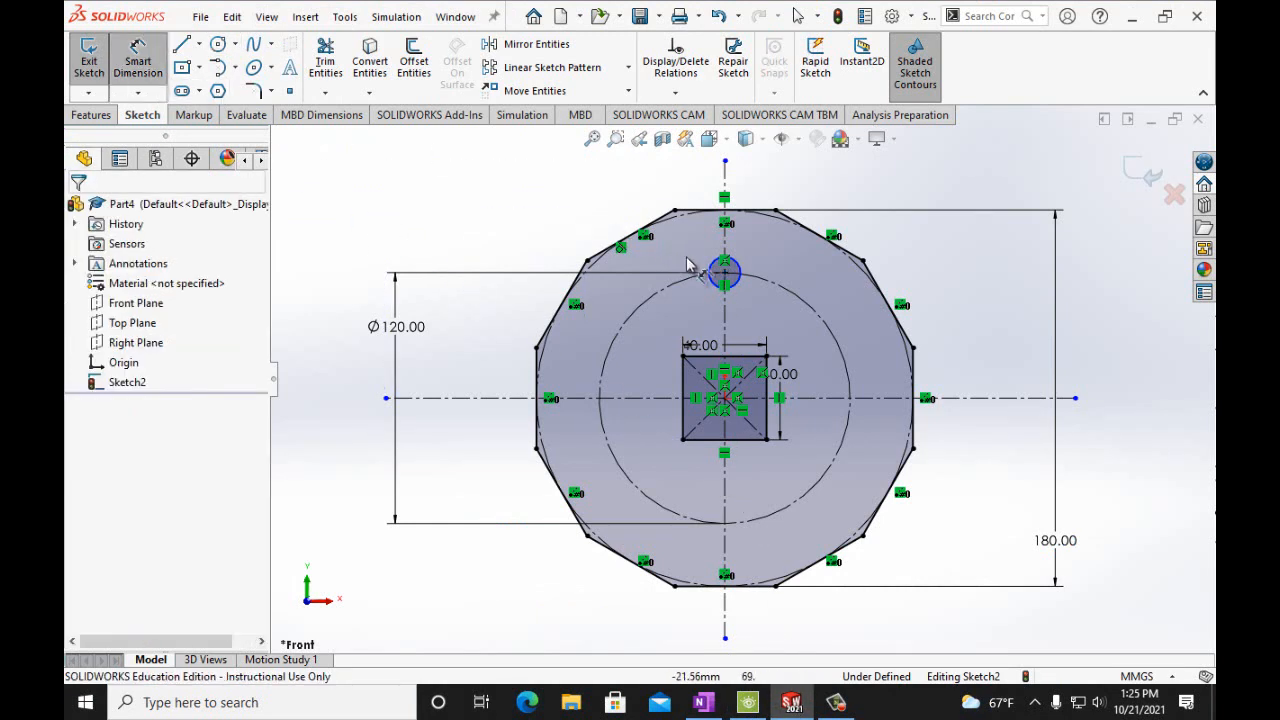
pyautogui.click(716, 268)
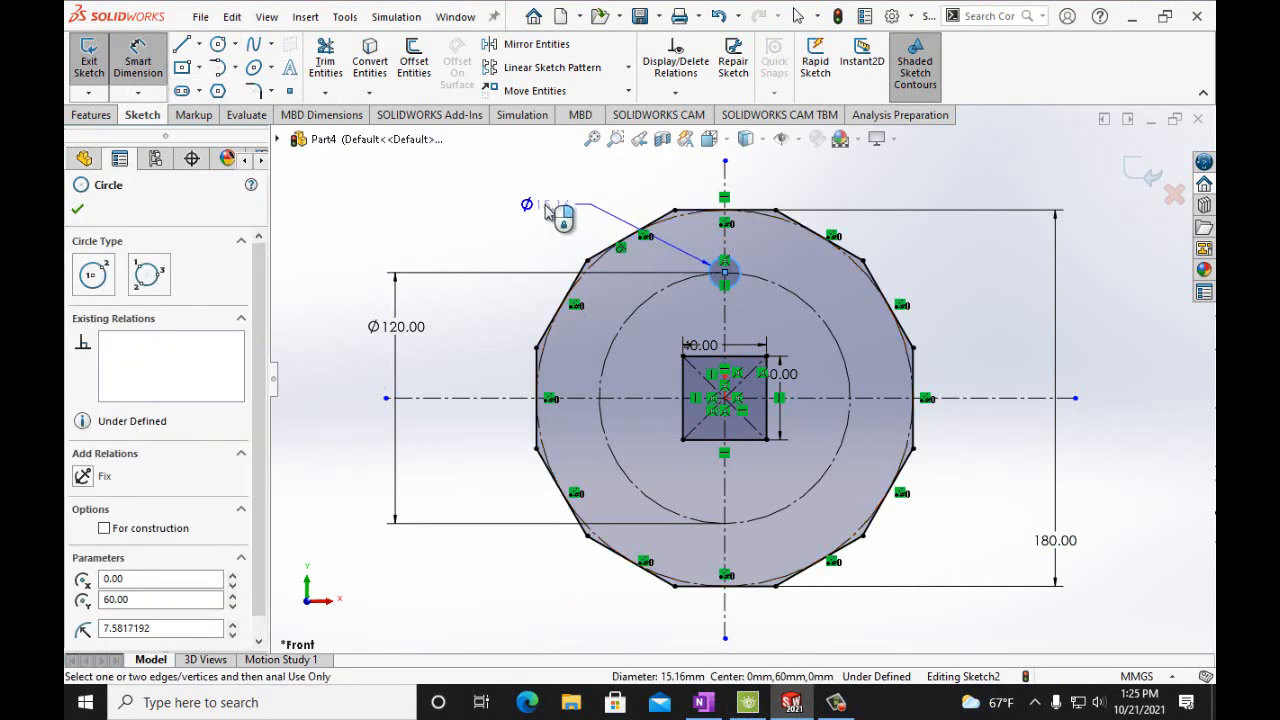
pyautogui.click(560, 210)
pyautogui.write('20mm')
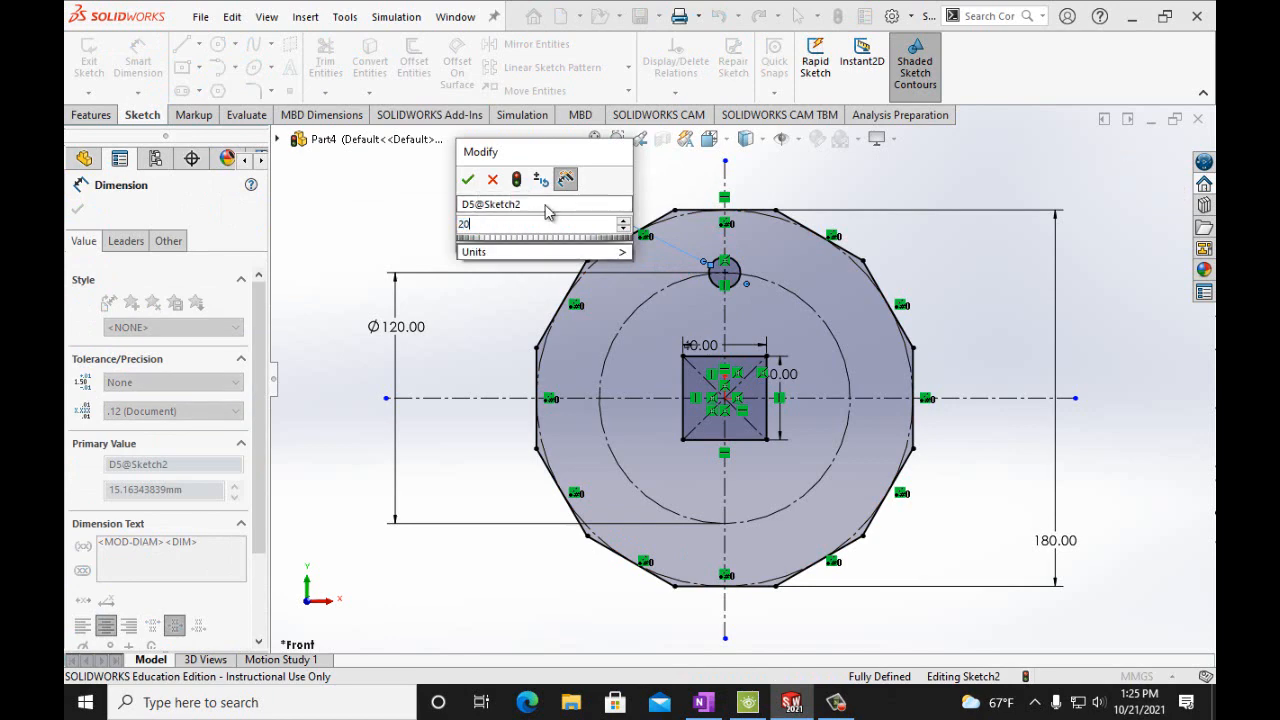
pyautogui.click(468, 180)
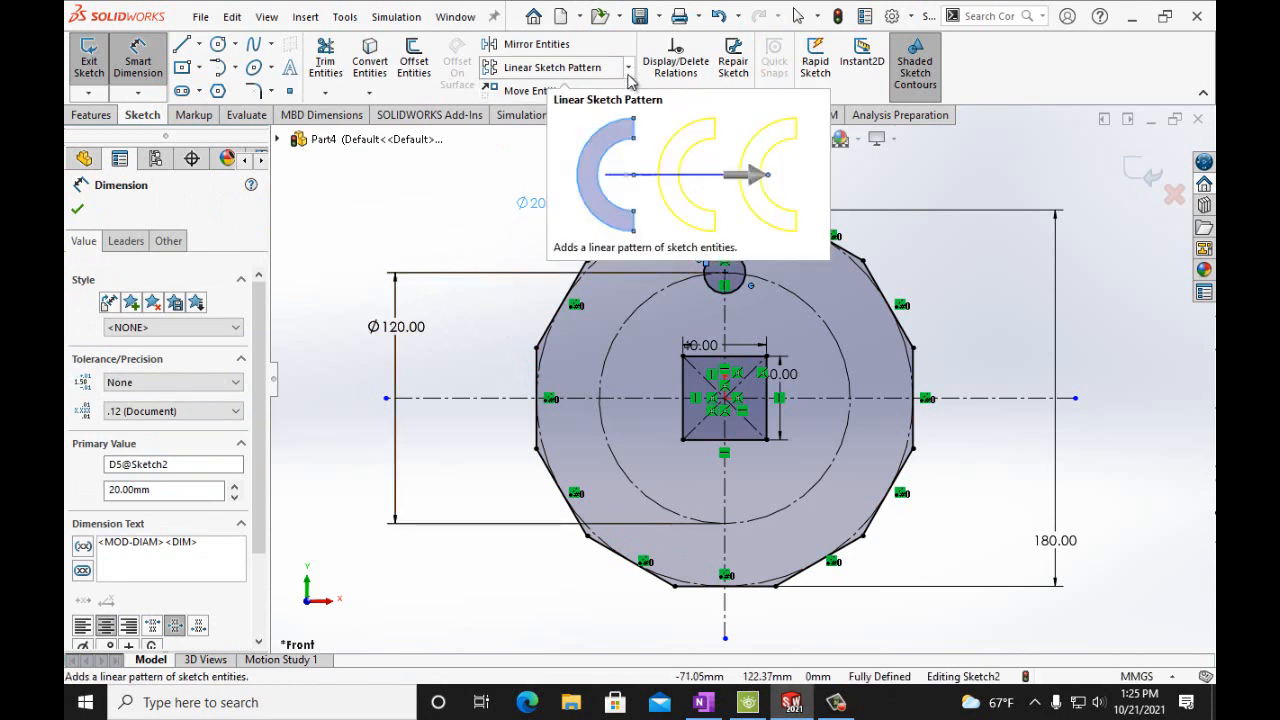
pyautogui.click(79, 210)
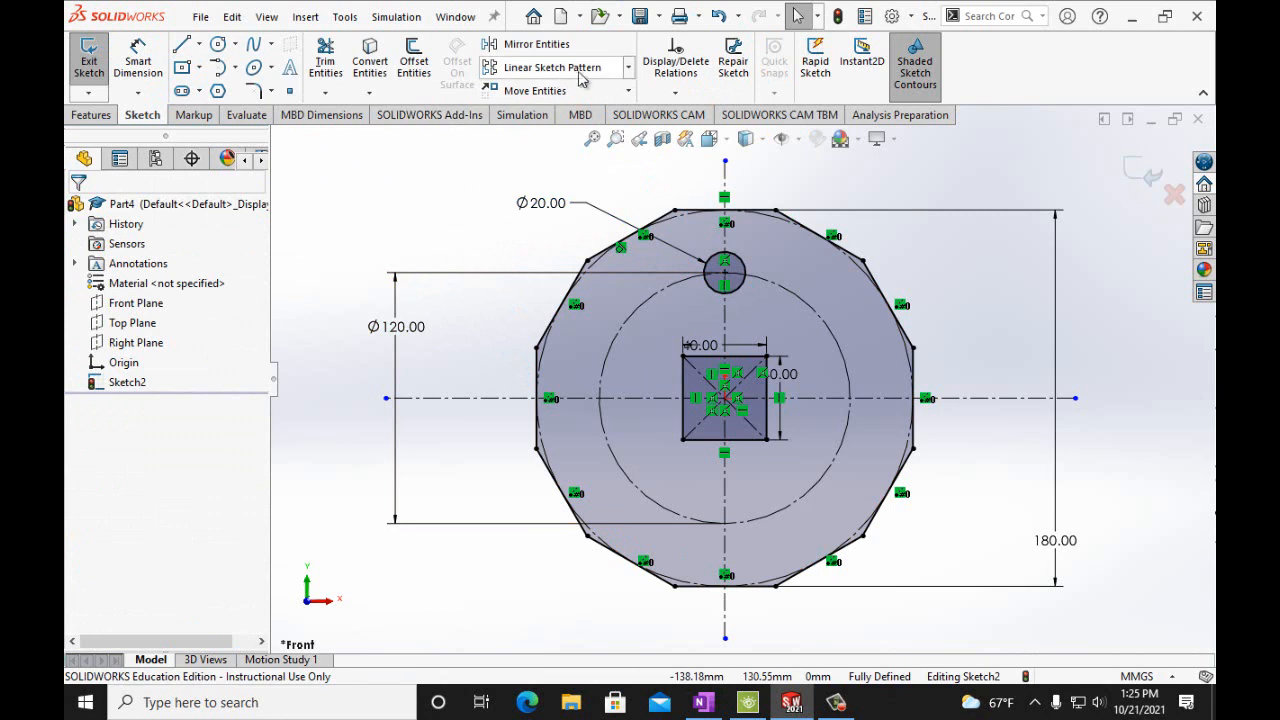
# Create a circular sketch pattern of the 20 mm circle around the origin with 8 equally spaced instances
pyautogui.click(629, 68)
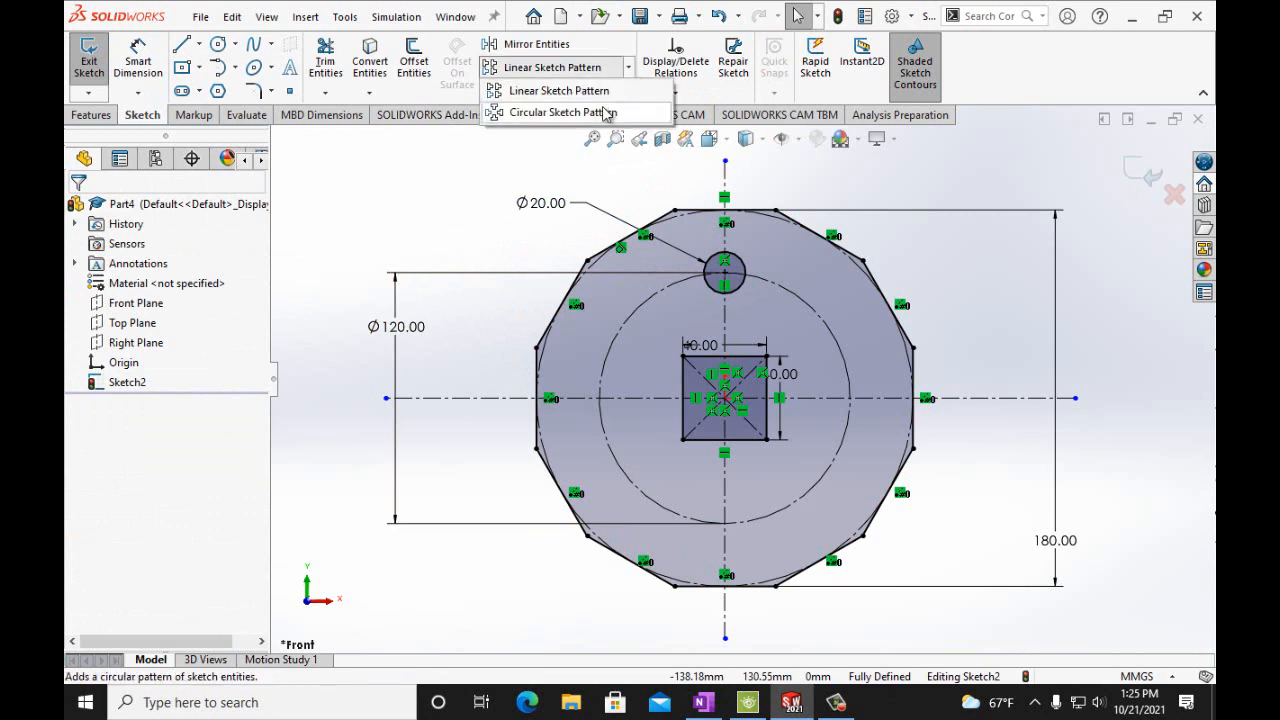
pyautogui.click(605, 112)
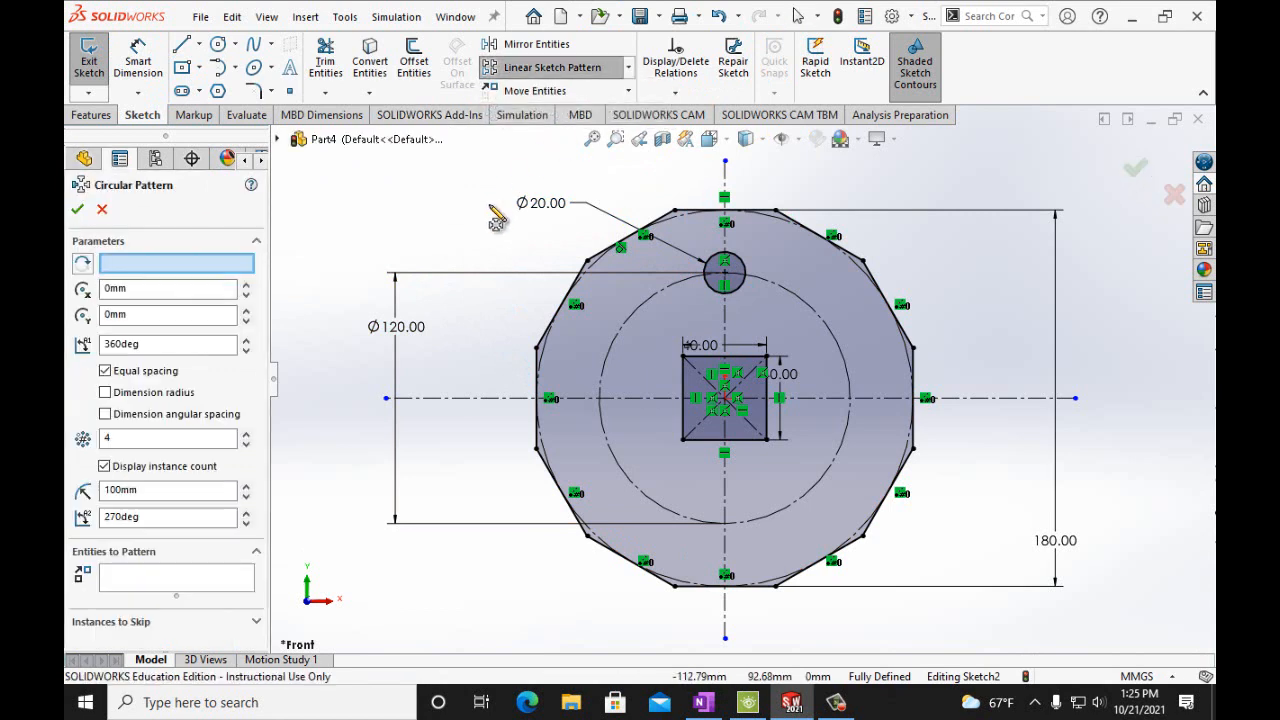
pyautogui.click(709, 292)
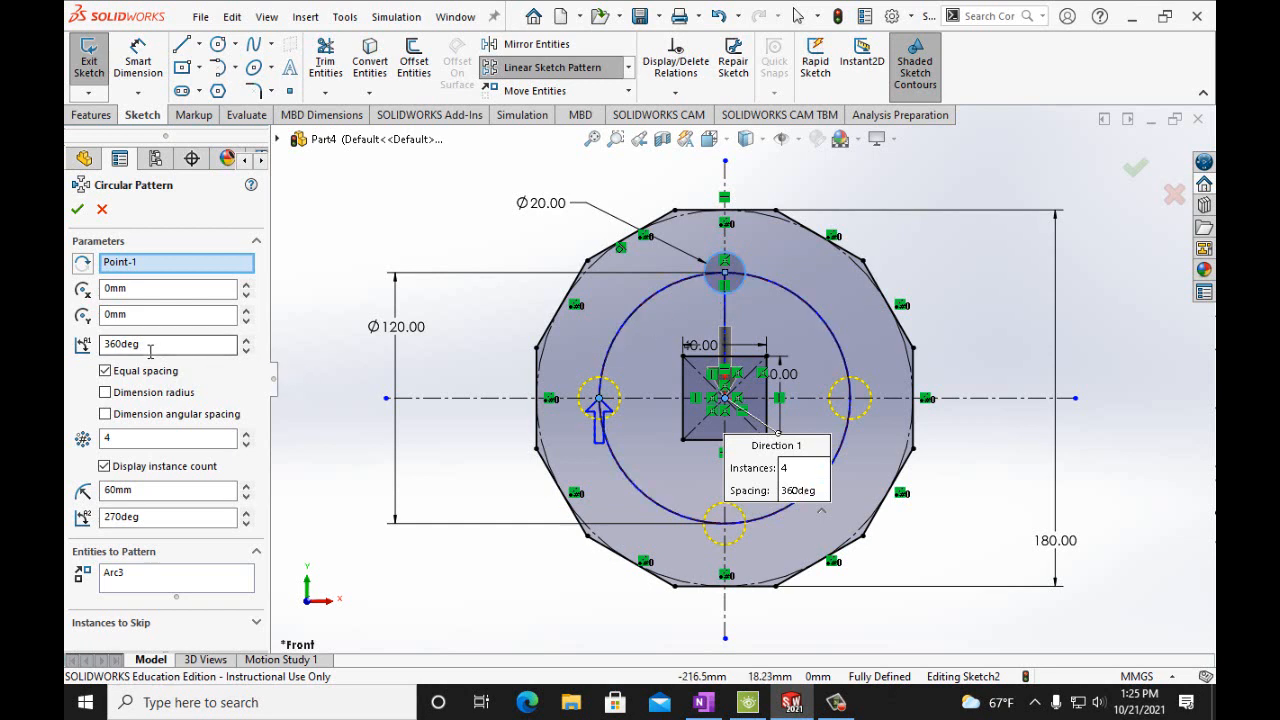
pyautogui.click(245, 434)
pyautogui.click(245, 434)
pyautogui.click(245, 434)
pyautogui.click(245, 434)
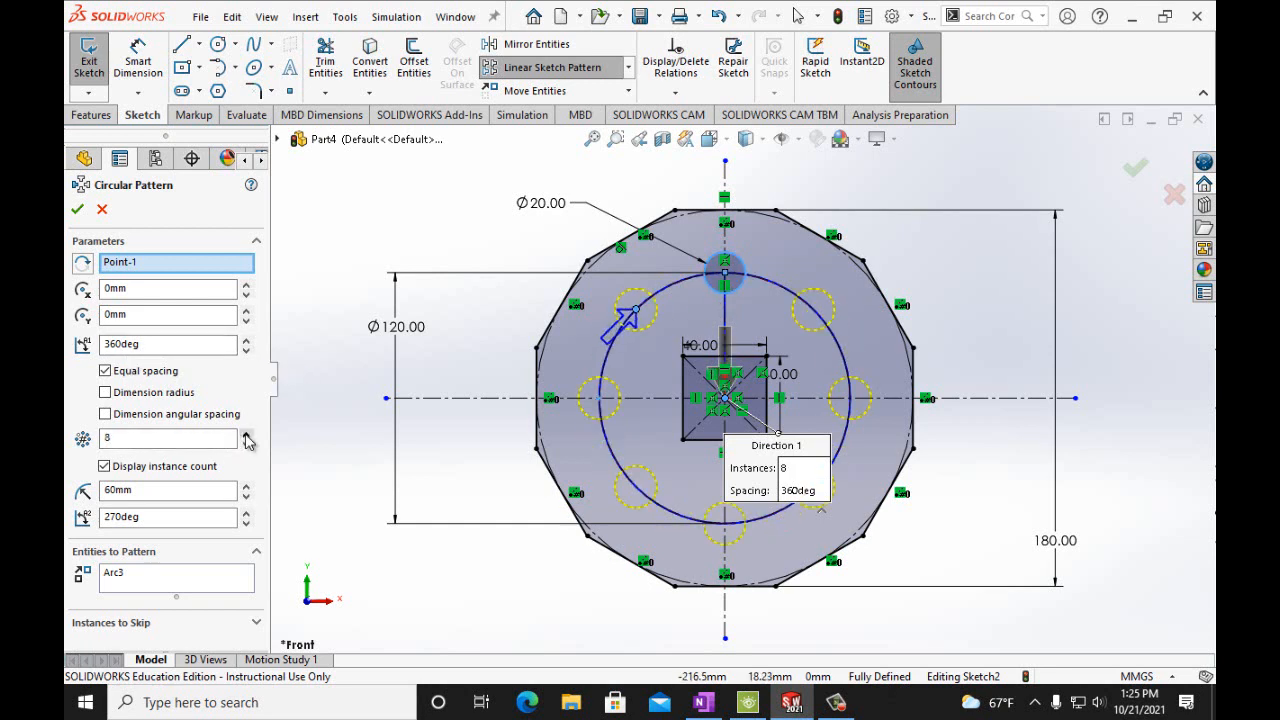
pyautogui.click(77, 209)
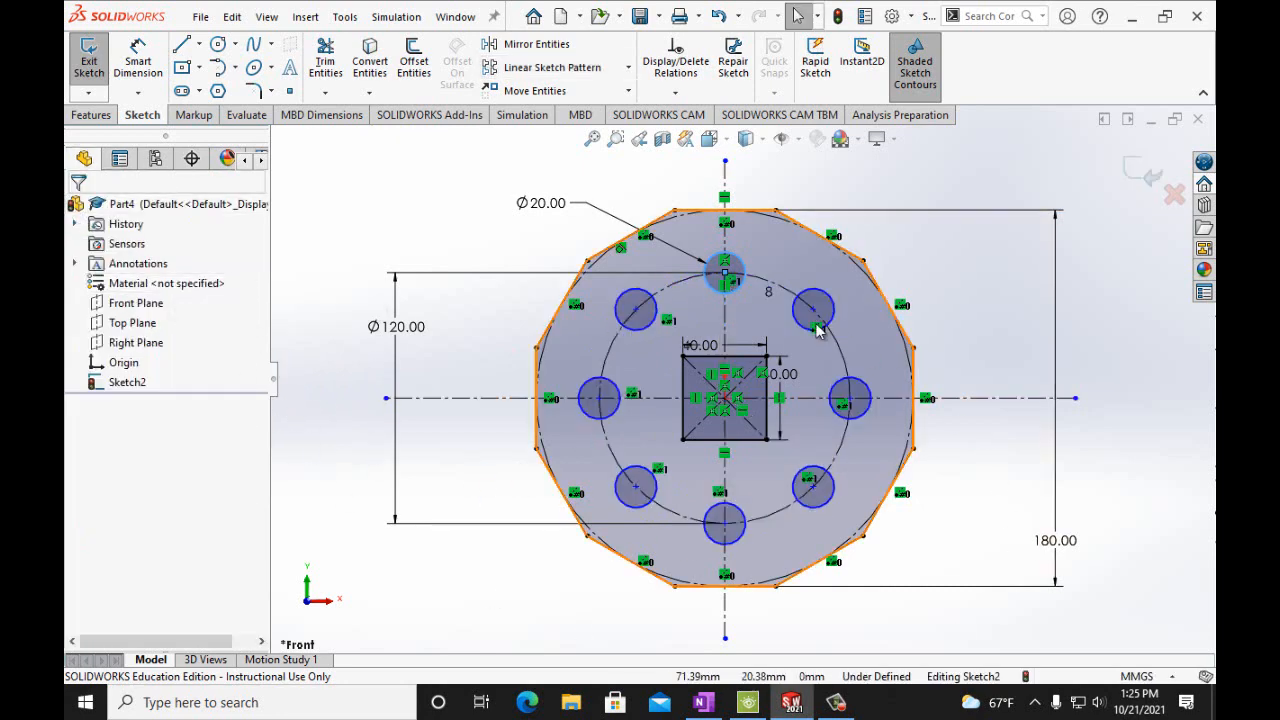
# Extrude the sketch as a boss to a blind depth of 6 mm in SOLIDWORKS, checking the thickness in OneNote's Figure P2-11
pyautogui.click(91, 115)
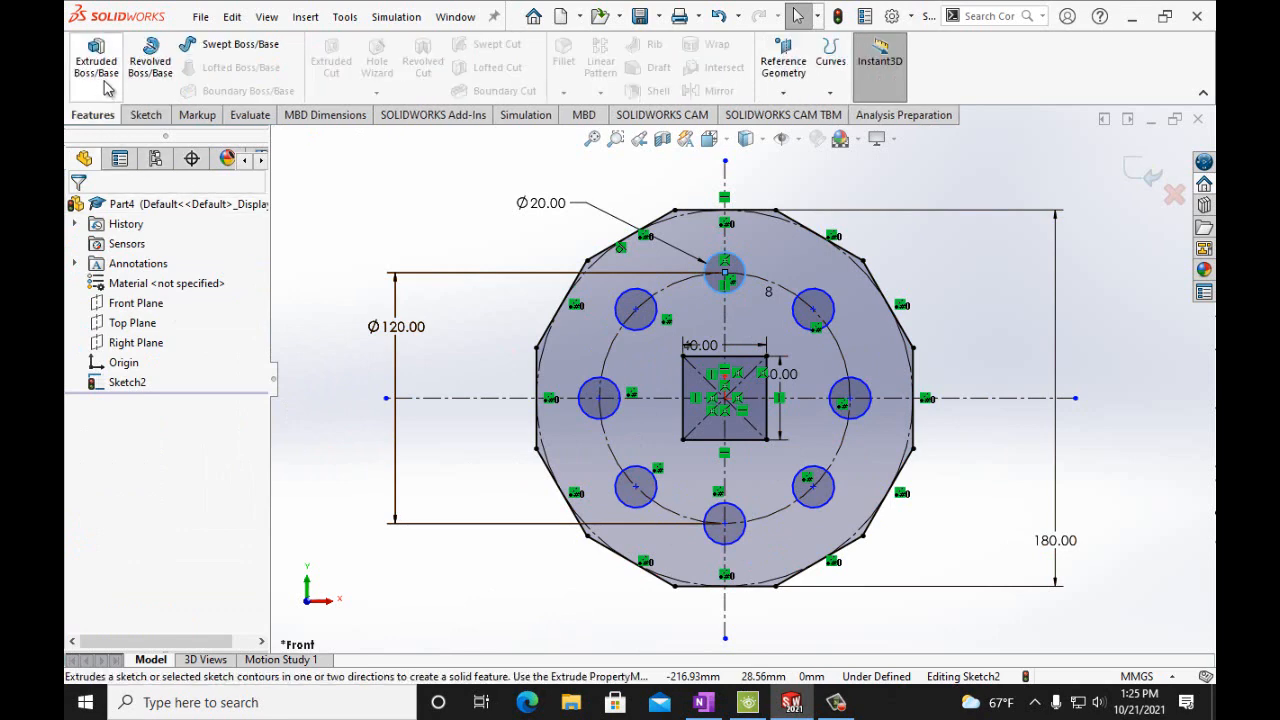
pyautogui.click(104, 80)
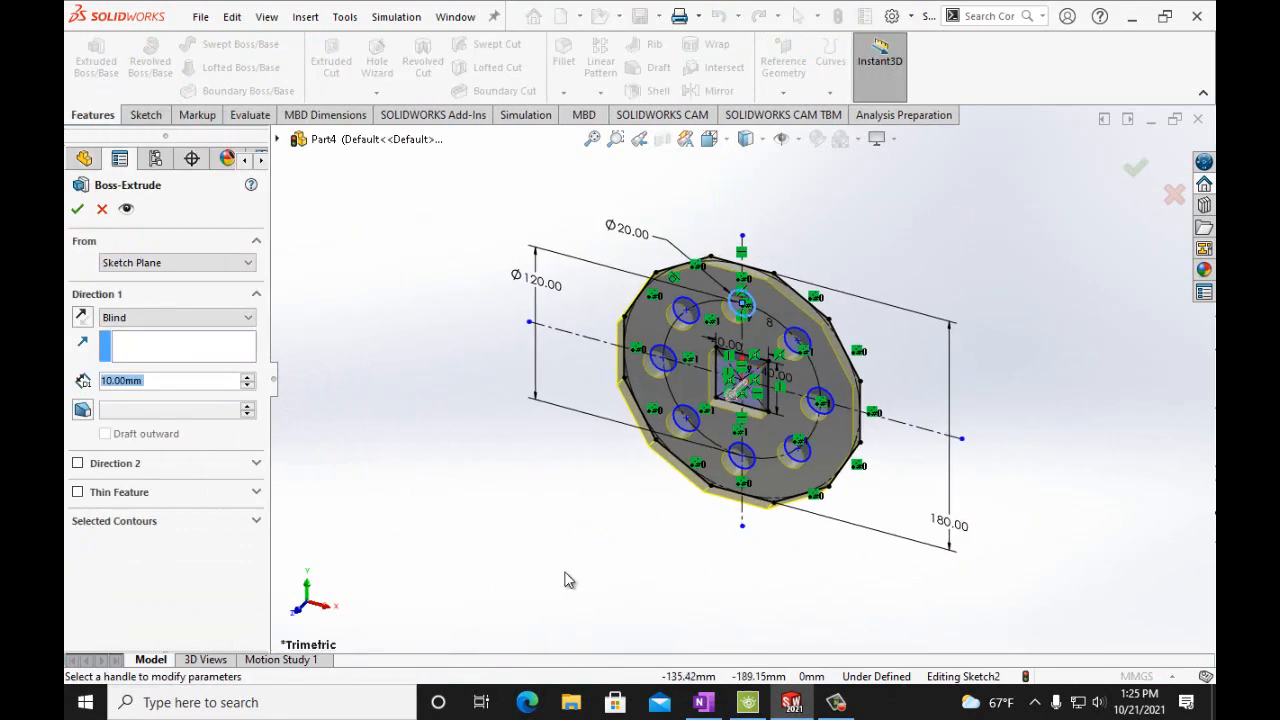
pyautogui.click(705, 704)
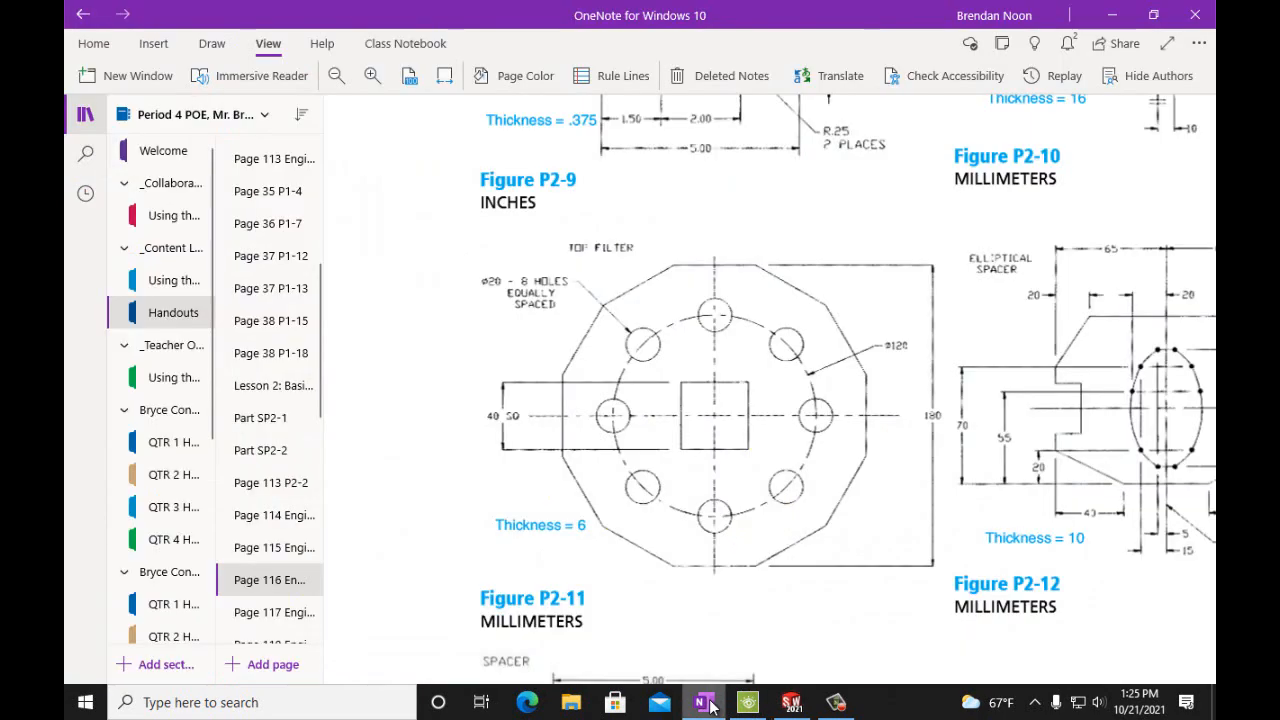
pyautogui.click(706, 704)
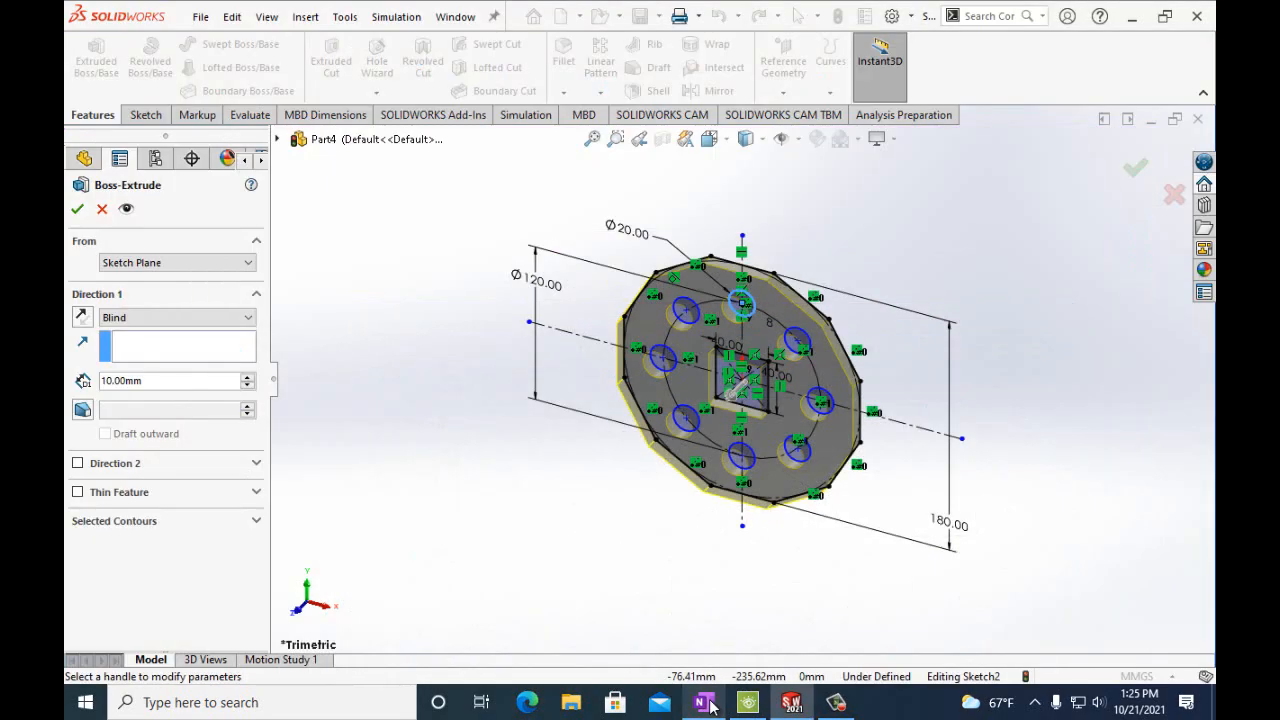
pyautogui.click(165, 381)
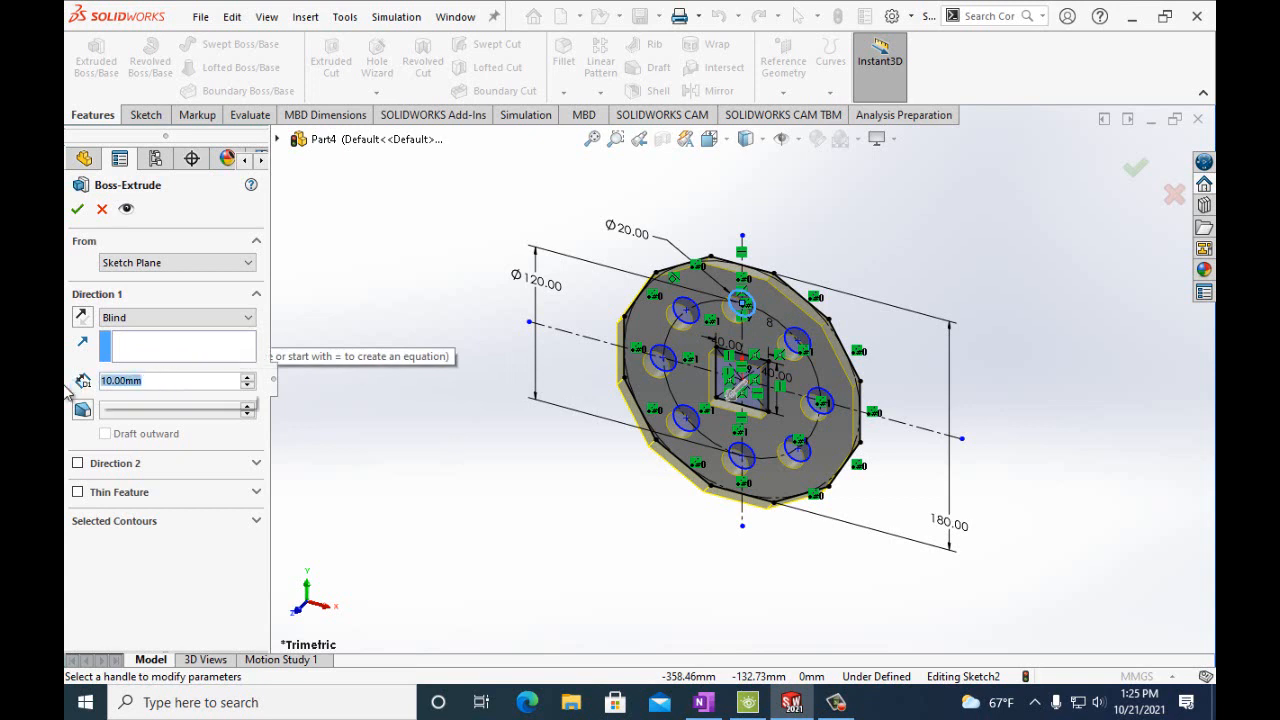
pyautogui.write('6mm')
pyautogui.click(78, 212)
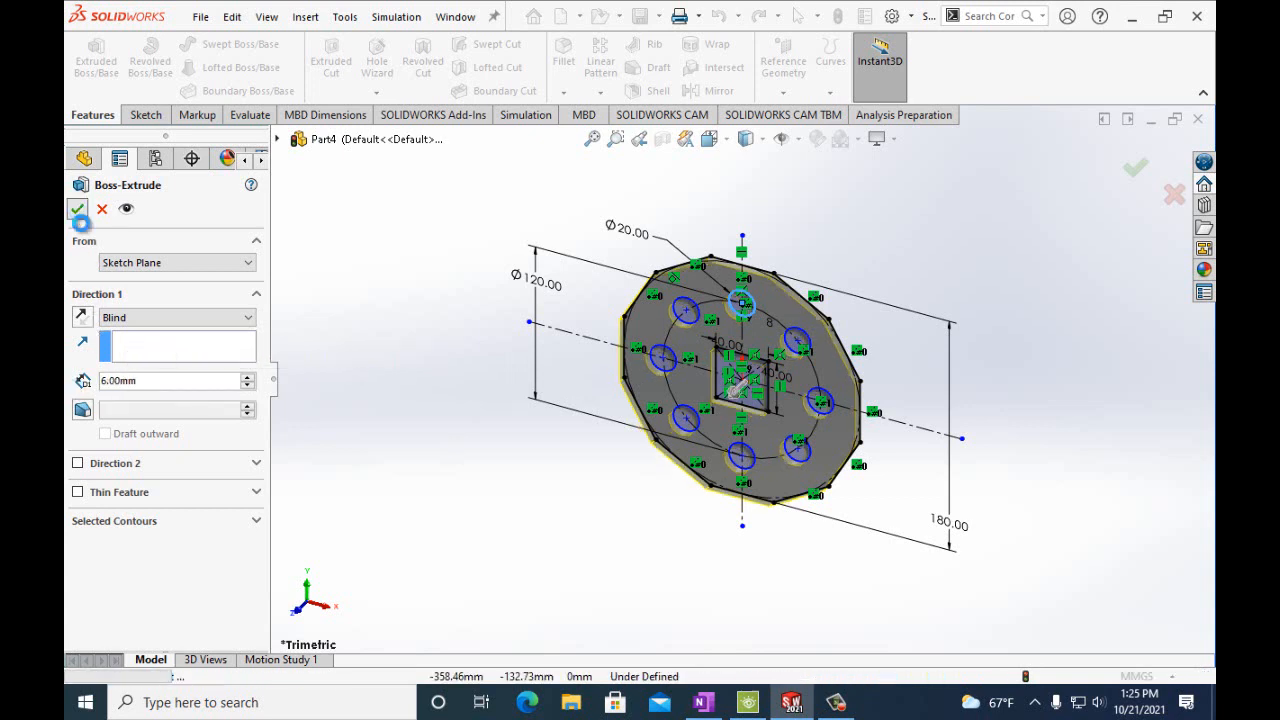
pyautogui.press('Up')
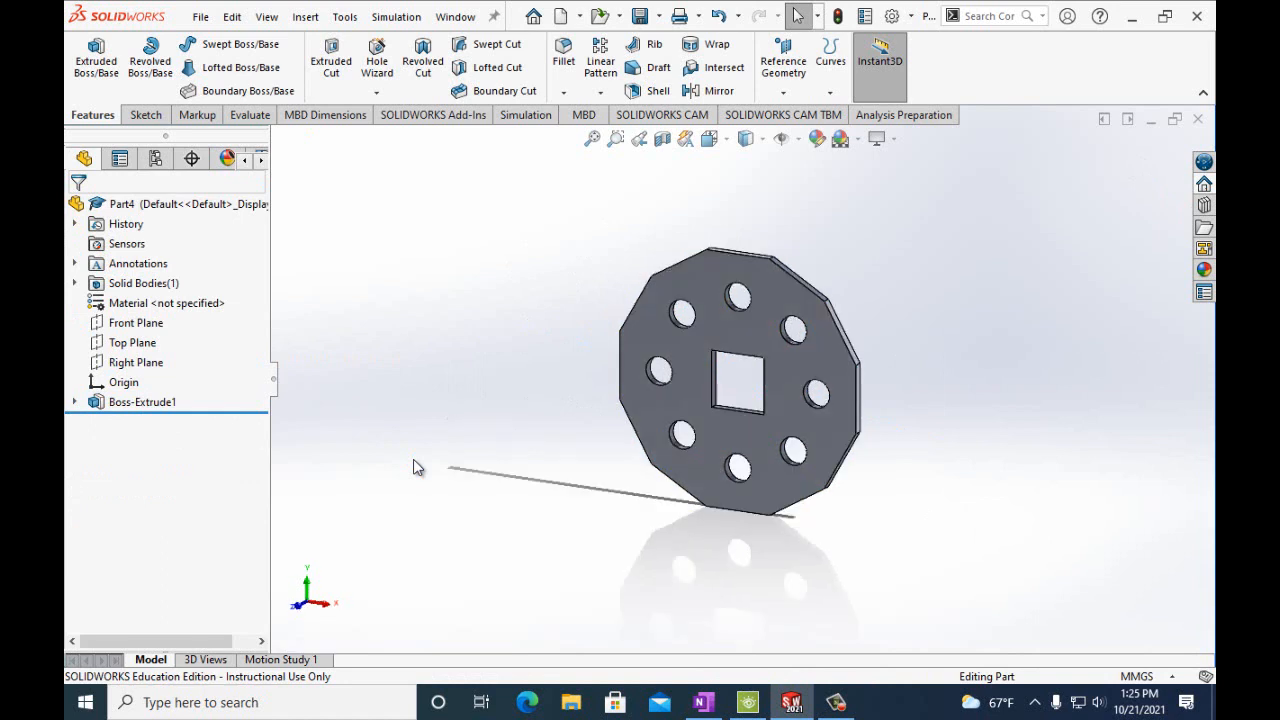
pyautogui.press('Right')
pyautogui.press('Right')
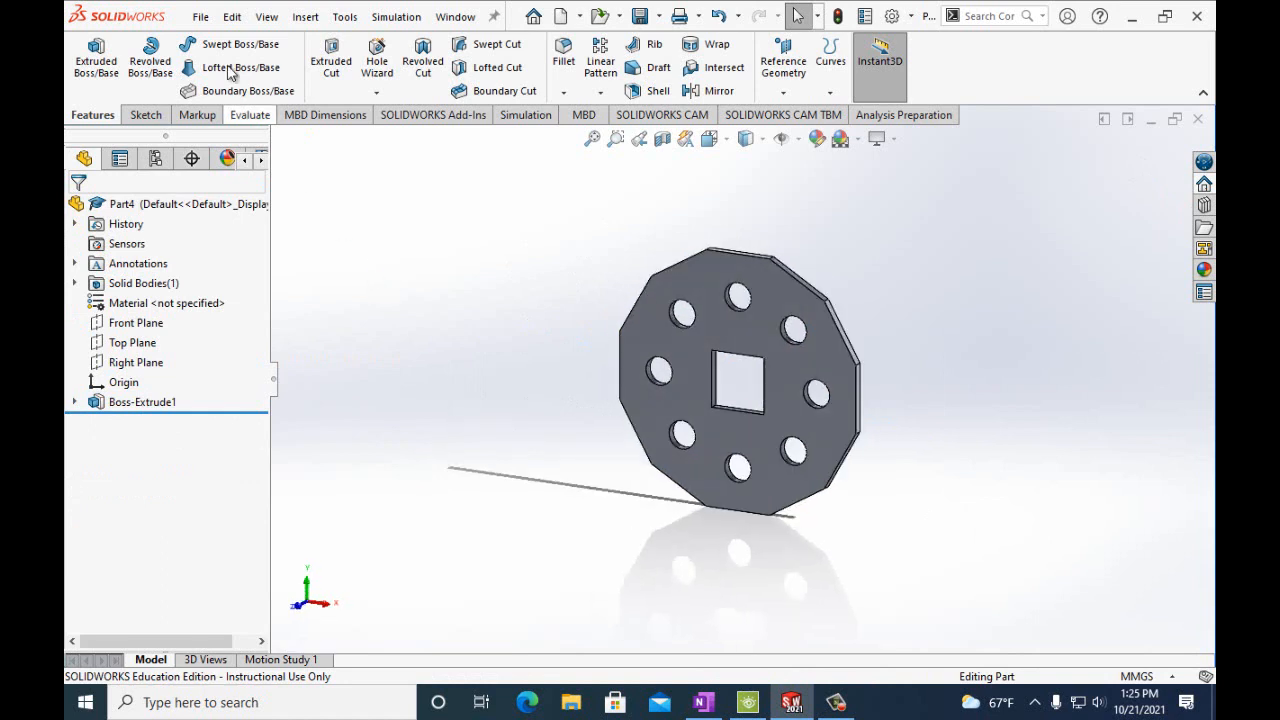
# Save the part under the file name PartP2-11, checking the figure number in OneNote
pyautogui.click(200, 16)
pyautogui.click(245, 240)
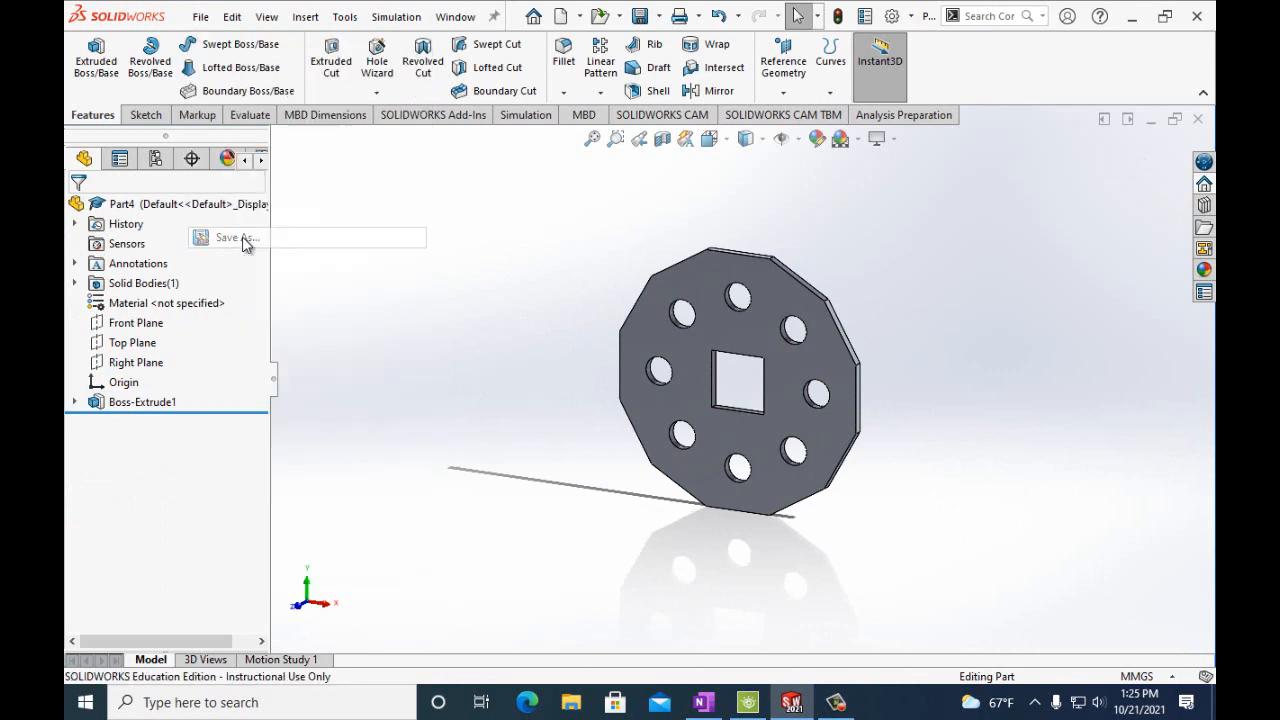
pyautogui.click(703, 702)
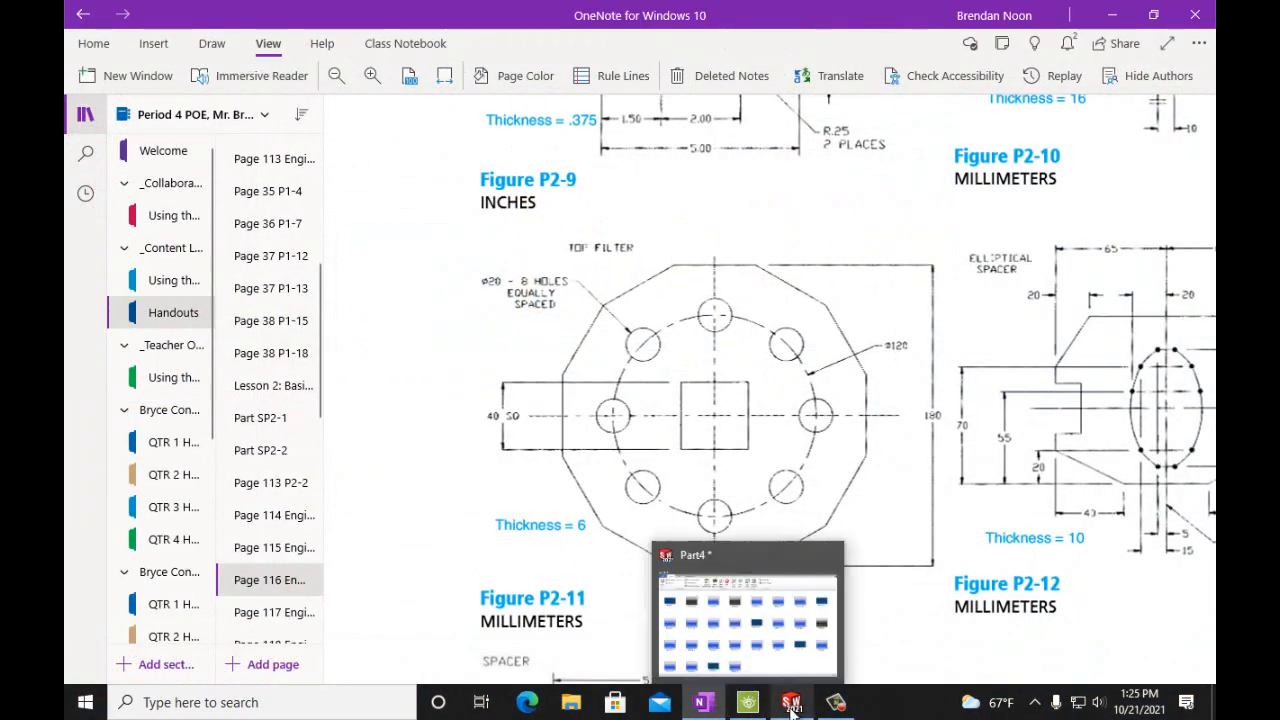
pyautogui.click(735, 612)
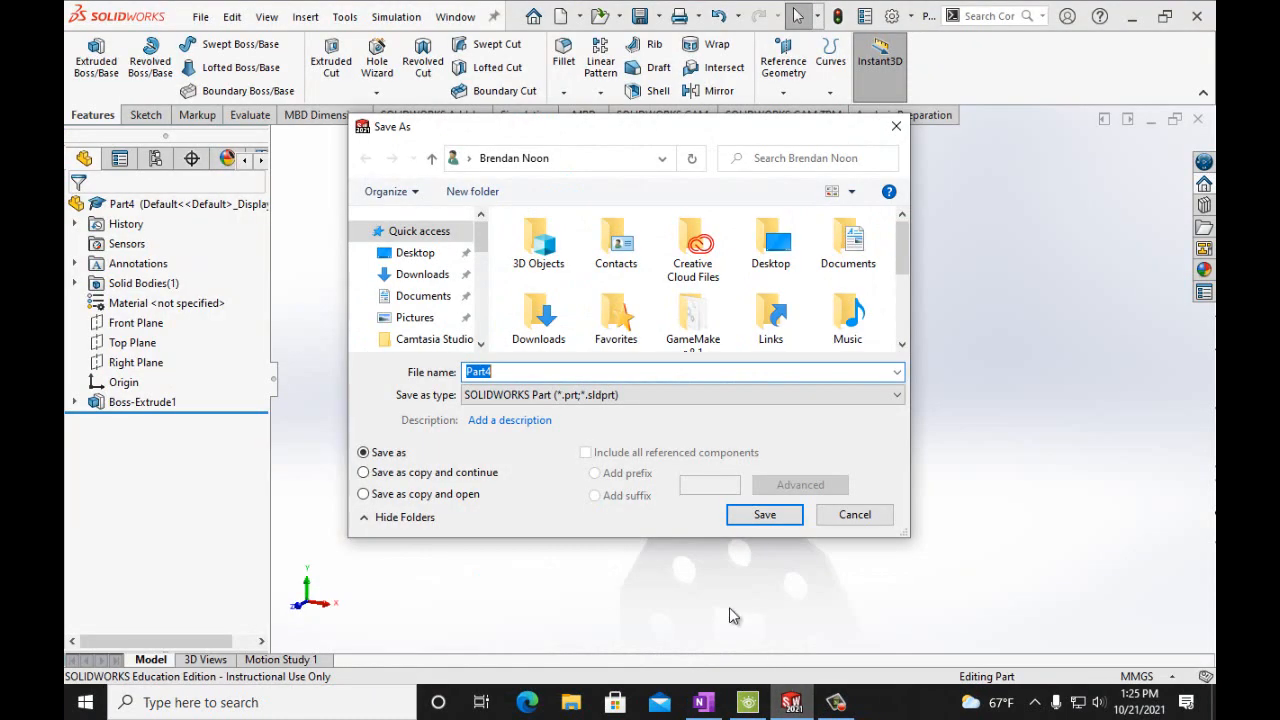
pyautogui.click(561, 372)
pyautogui.press('BackSpace')
pyautogui.write('P')
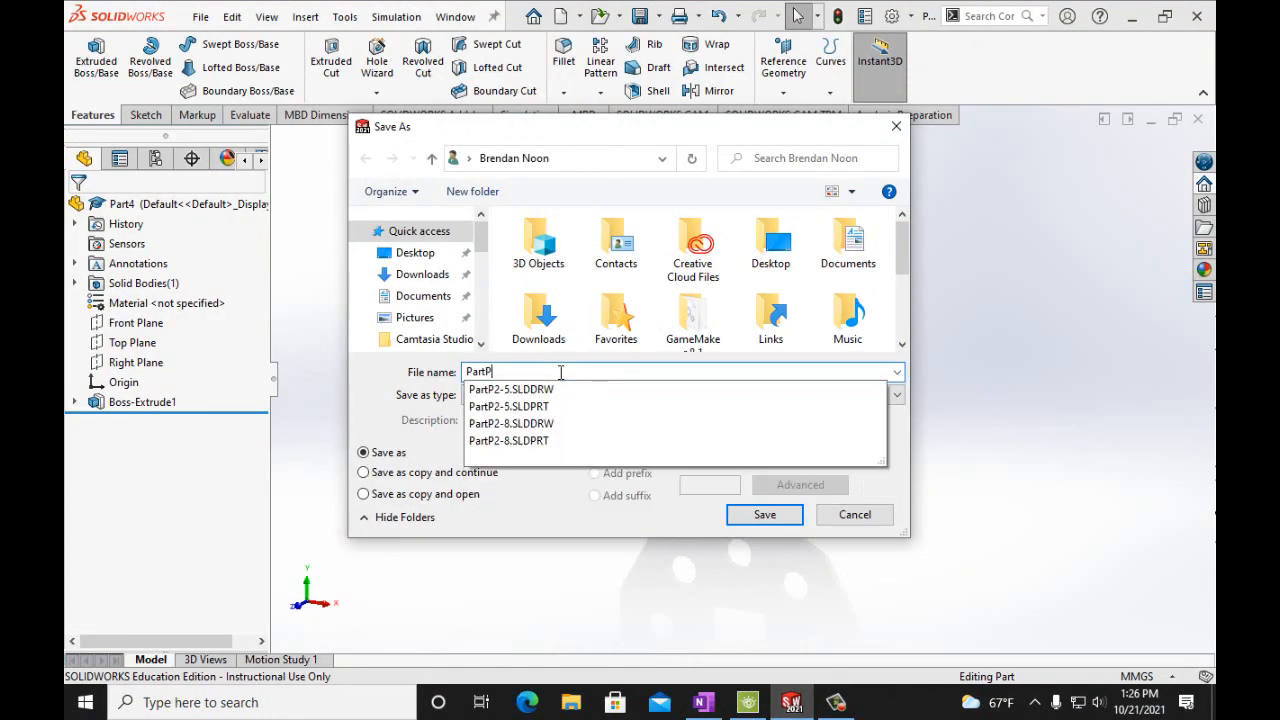
pyautogui.write('2-11')
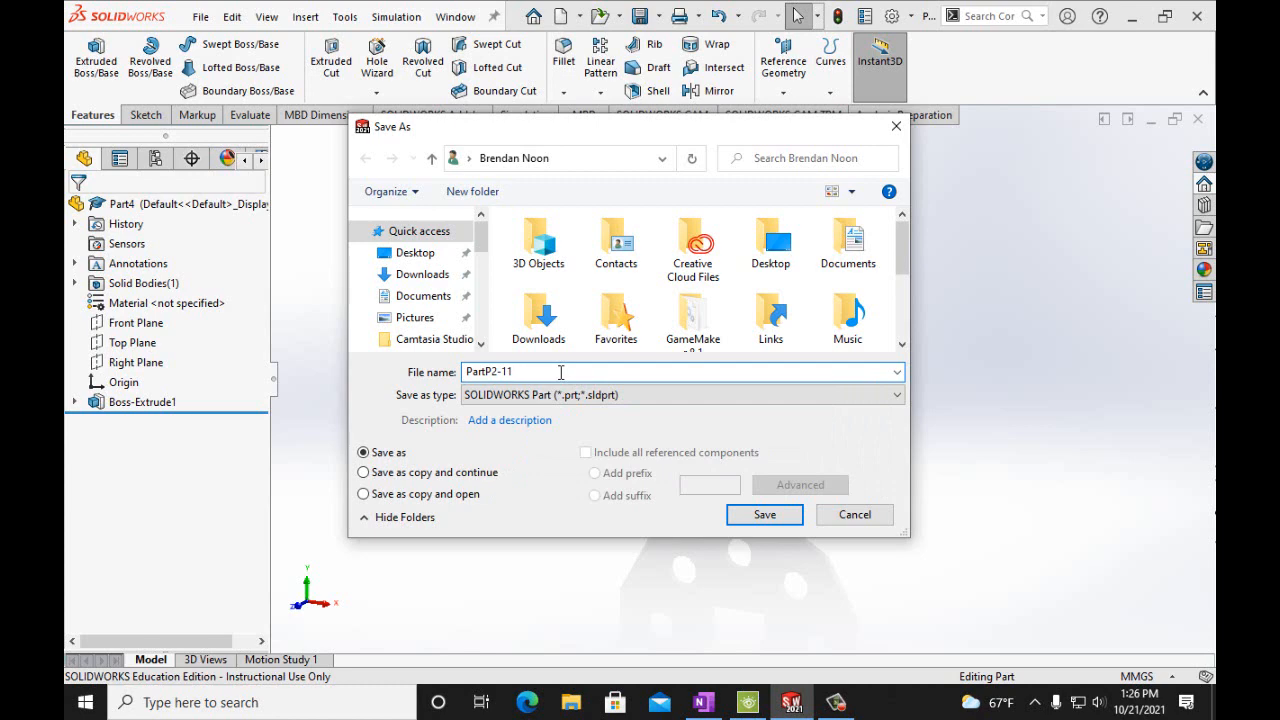
pyautogui.click(762, 517)
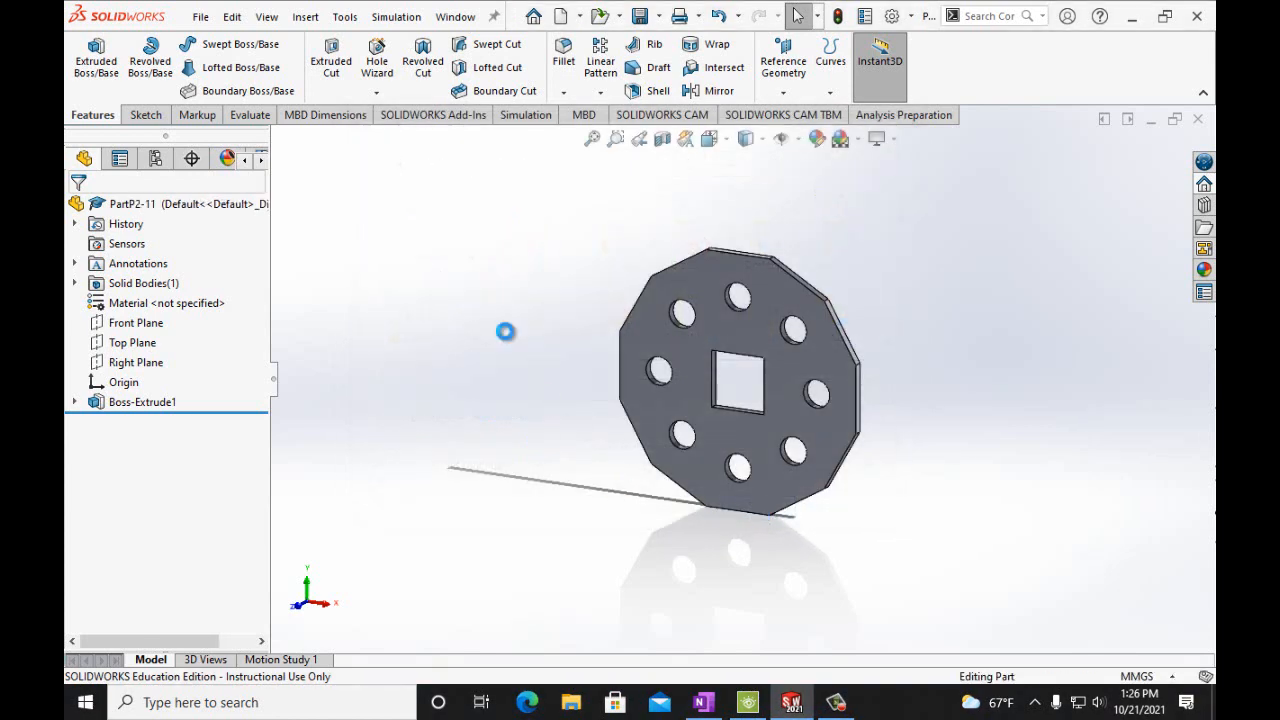
# Make a drawing from the part using the standard A (ANSI) Landscape sheet format
pyautogui.click(200, 16)
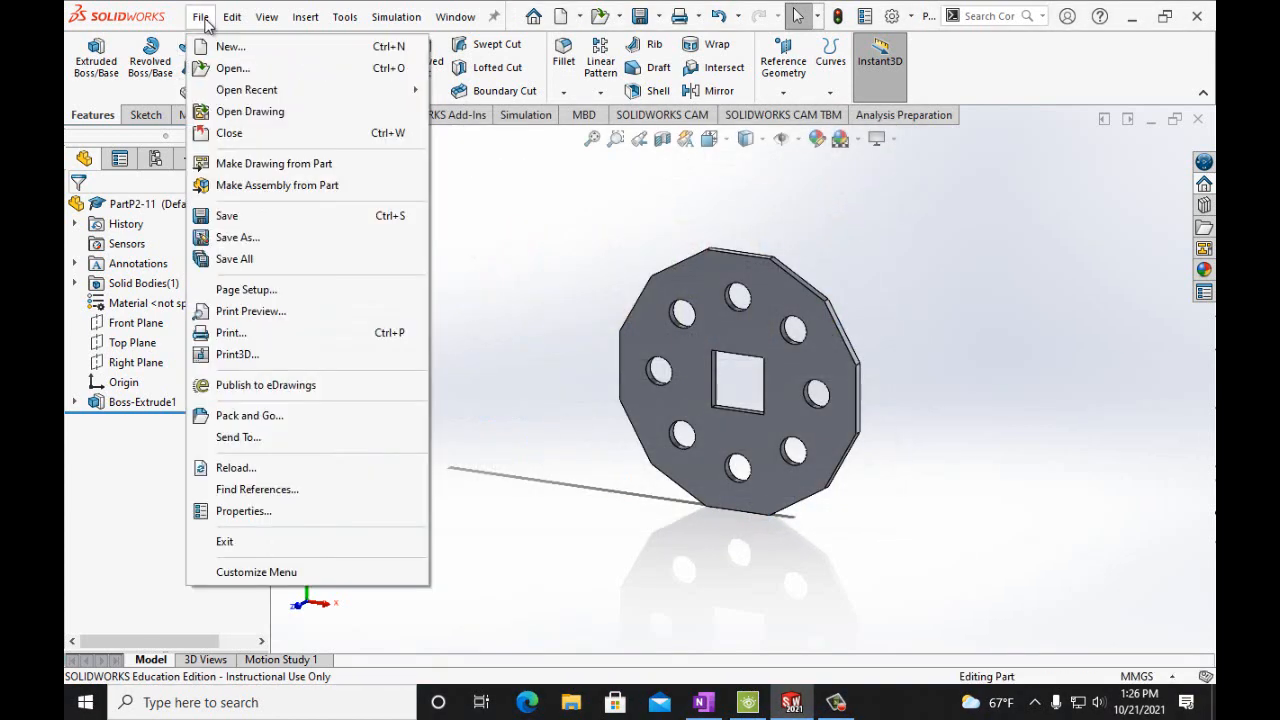
pyautogui.click(262, 164)
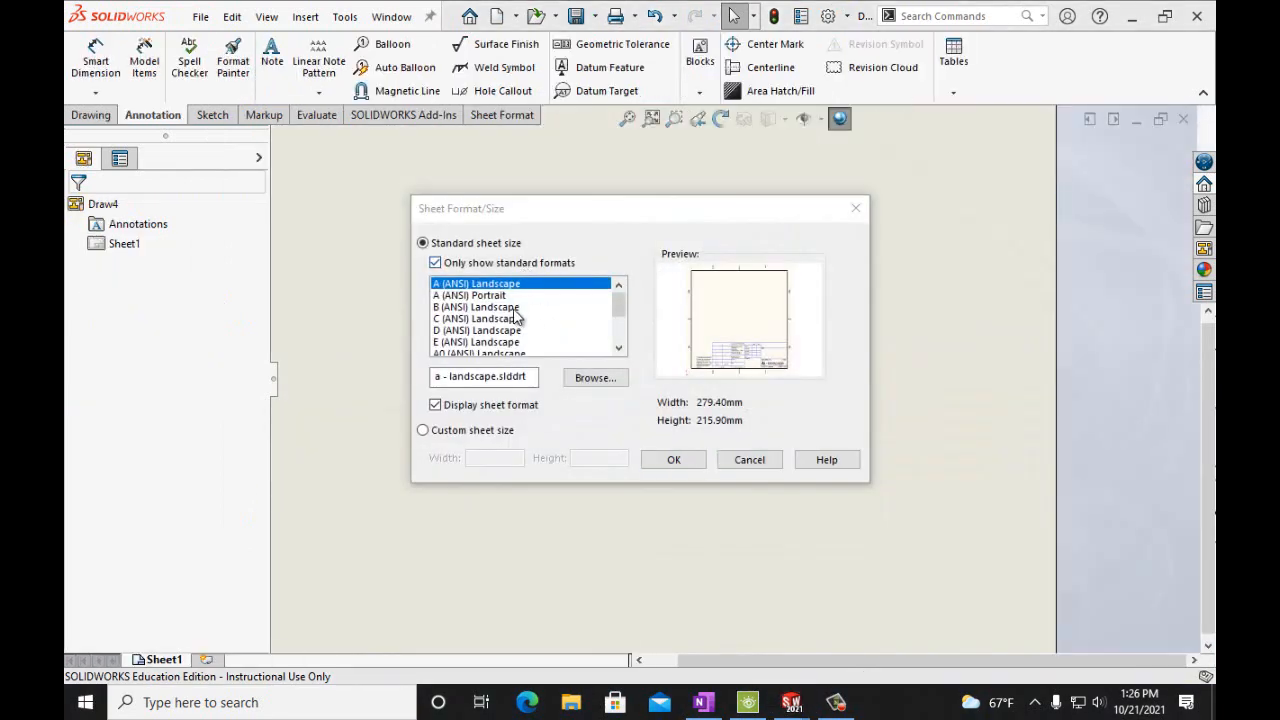
pyautogui.click(674, 457)
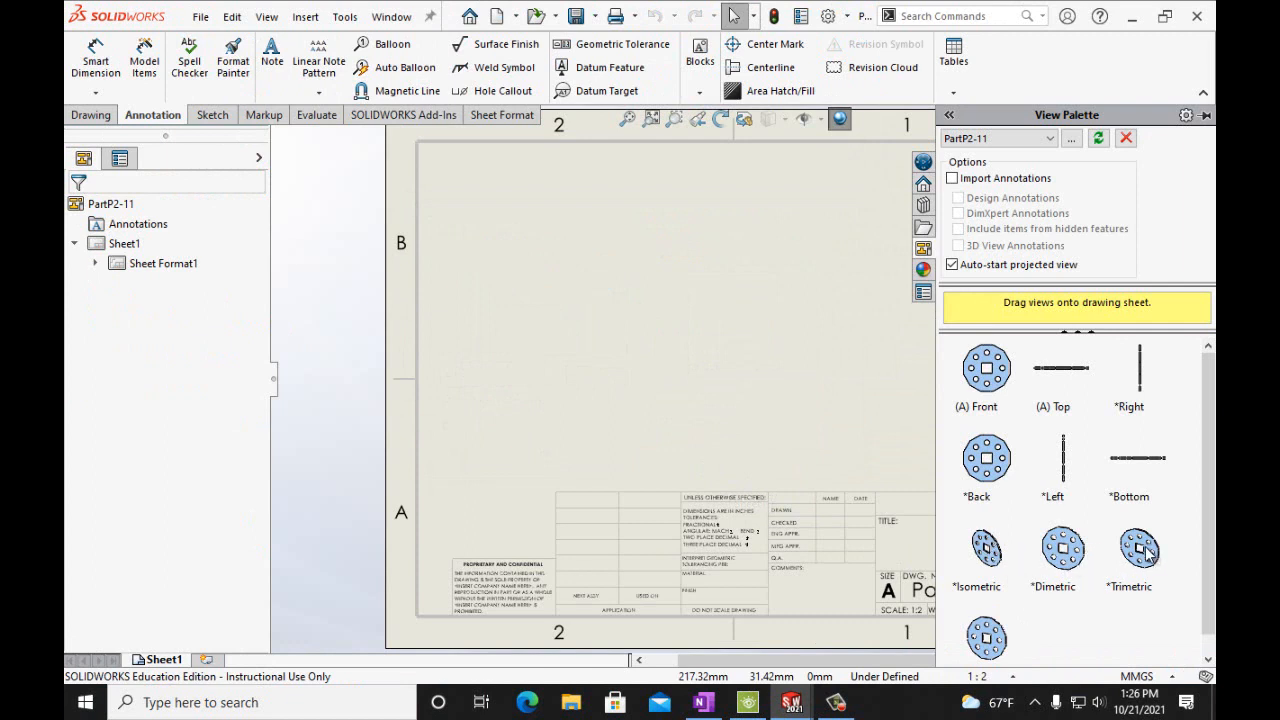
# Place a Trimetric view of the part above the title block and set its display style to Shaded With Edges
pyautogui.moveTo(1138, 548)
pyautogui.mouseDown()
pyautogui.moveTo(729, 371)
pyautogui.moveTo(730, 322)
pyautogui.mouseUp()
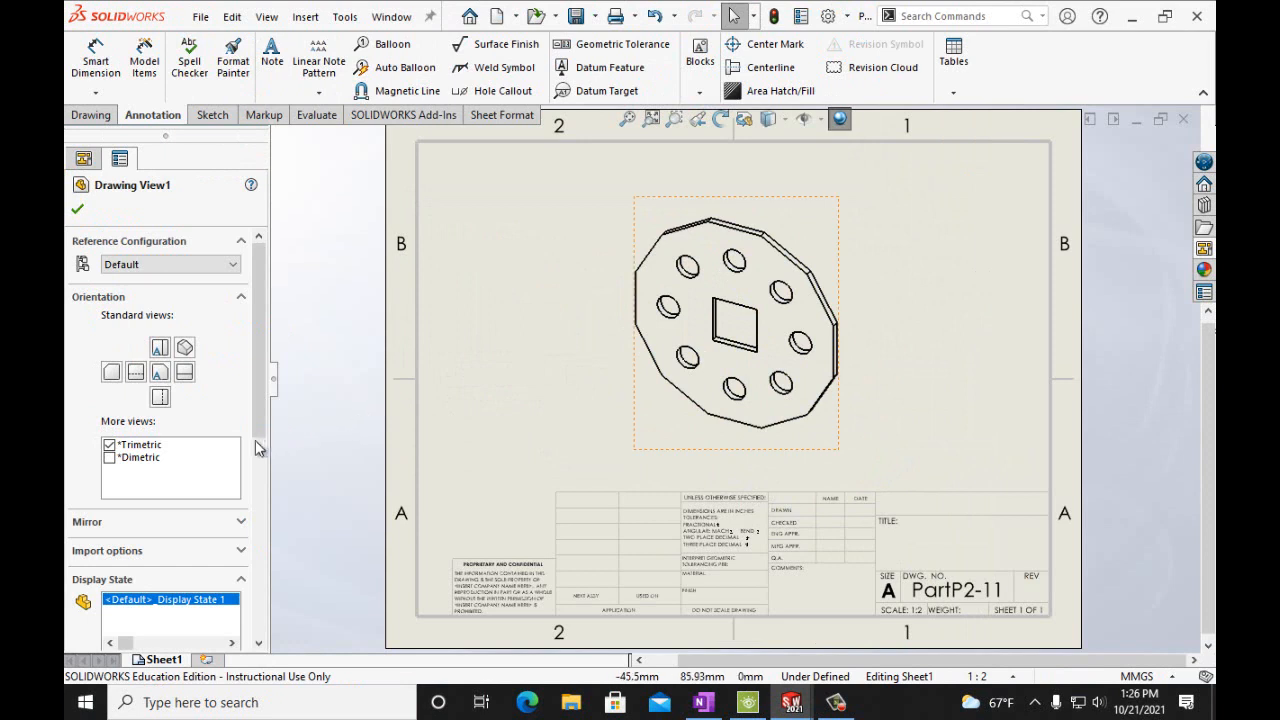
pyautogui.scroll(-3, 255, 440)
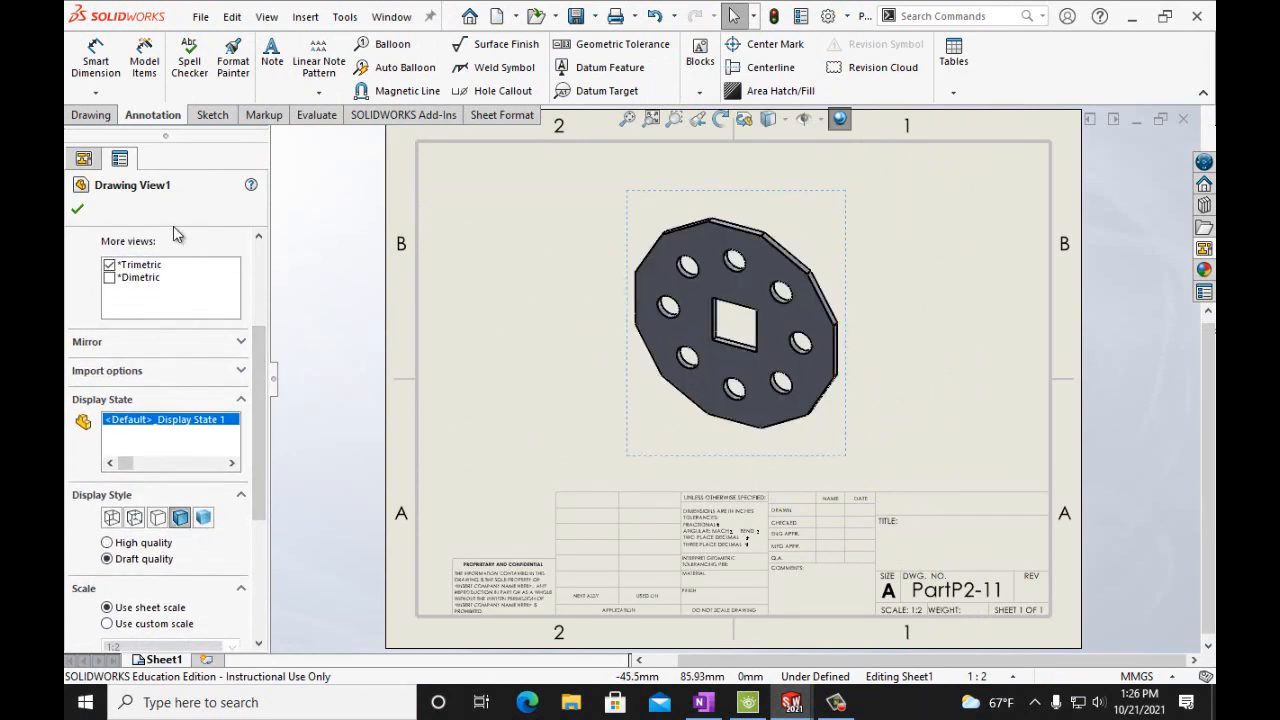
pyautogui.click(78, 210)
# Add a note with the author's name above the title field in the drawing's title block
pyautogui.click(271, 52)
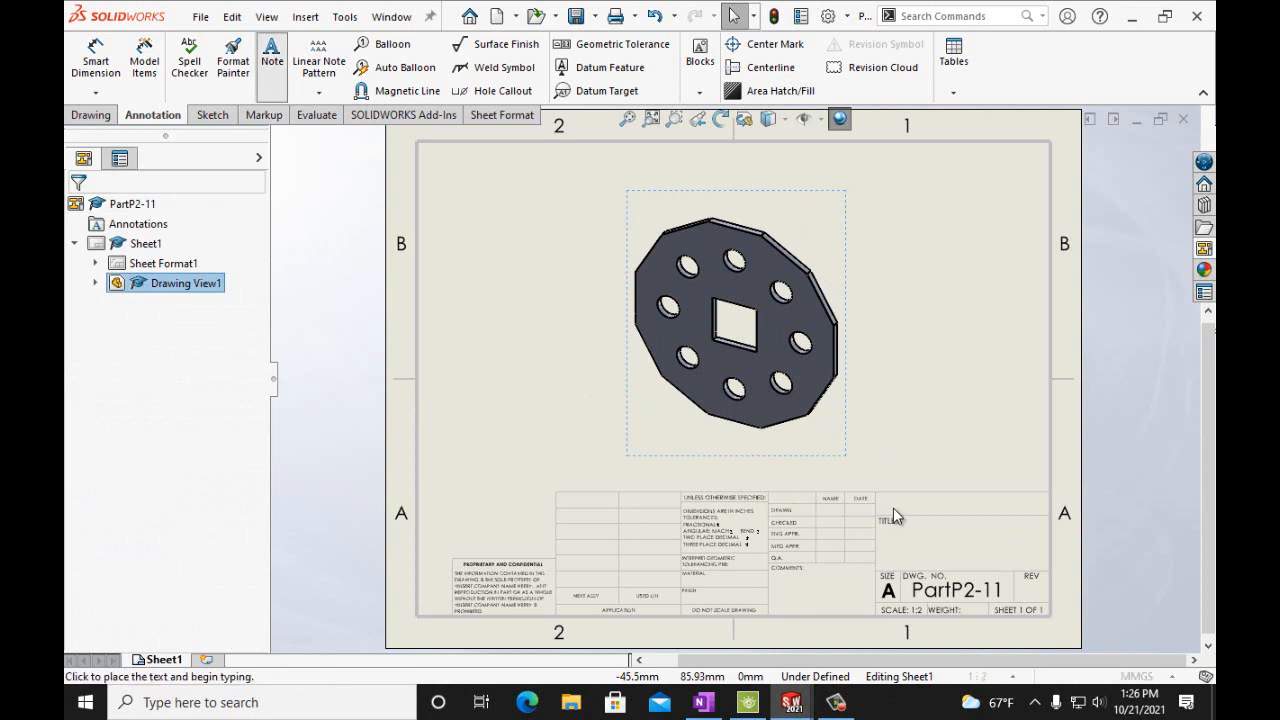
pyautogui.click(900, 508)
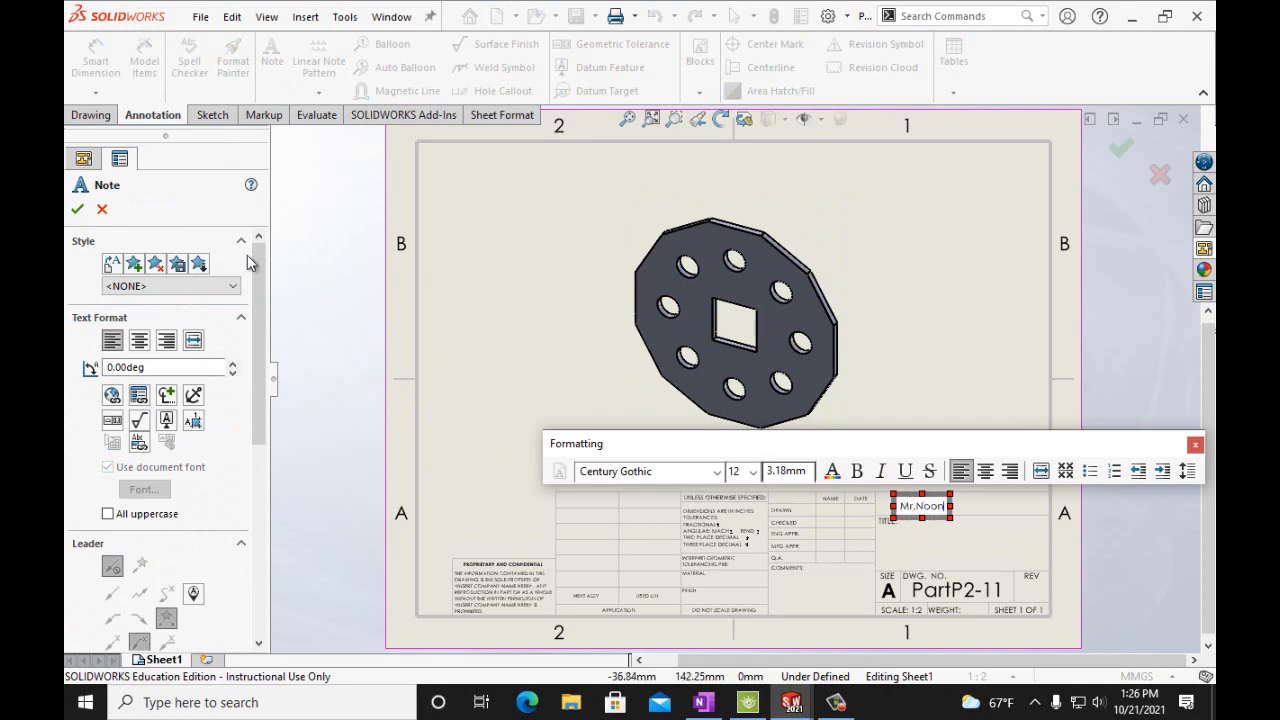
pyautogui.click(78, 210)
# Save the drawing as PartP2-11 in the SOLIDWORKS Drawing format
pyautogui.click(200, 17)
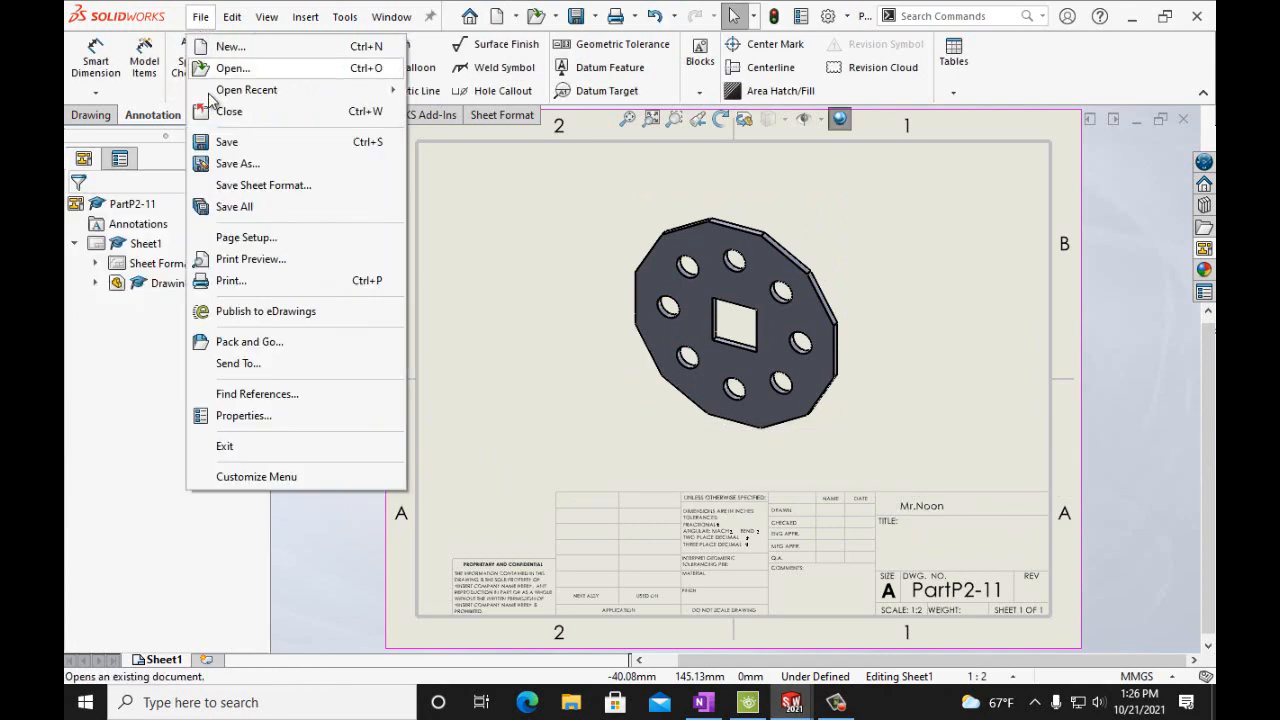
pyautogui.click(220, 142)
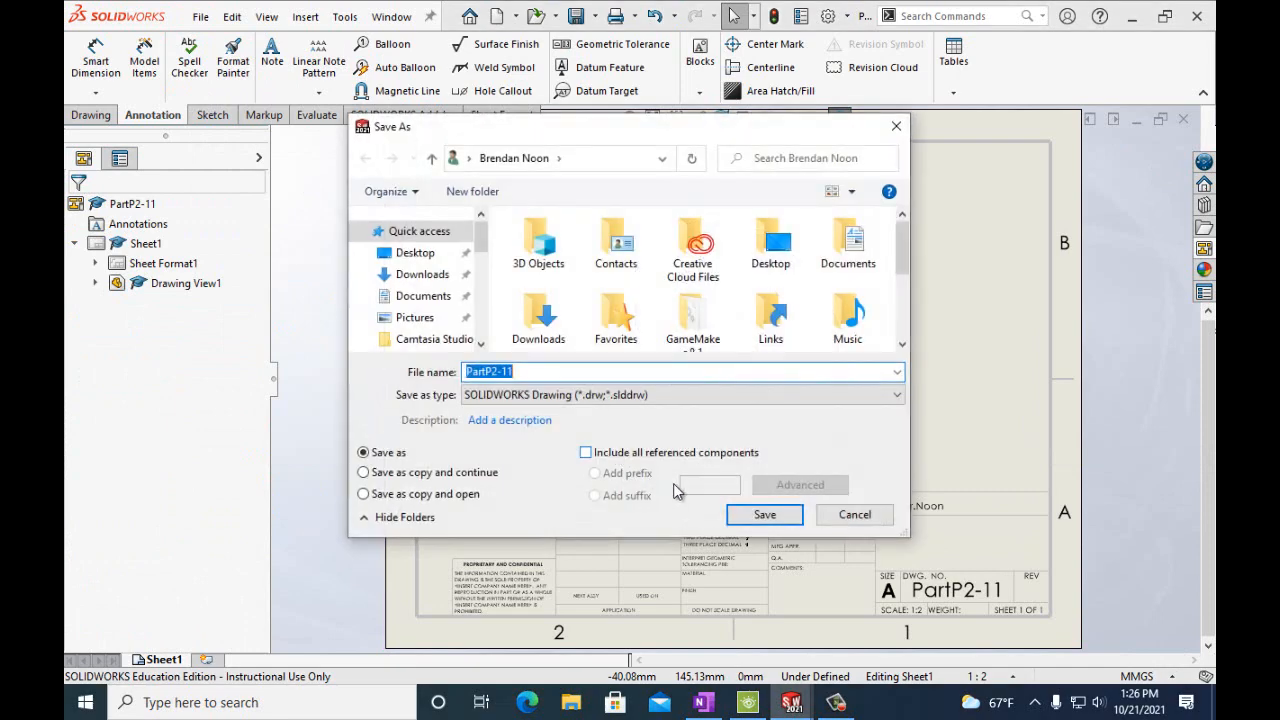
pyautogui.click(762, 515)
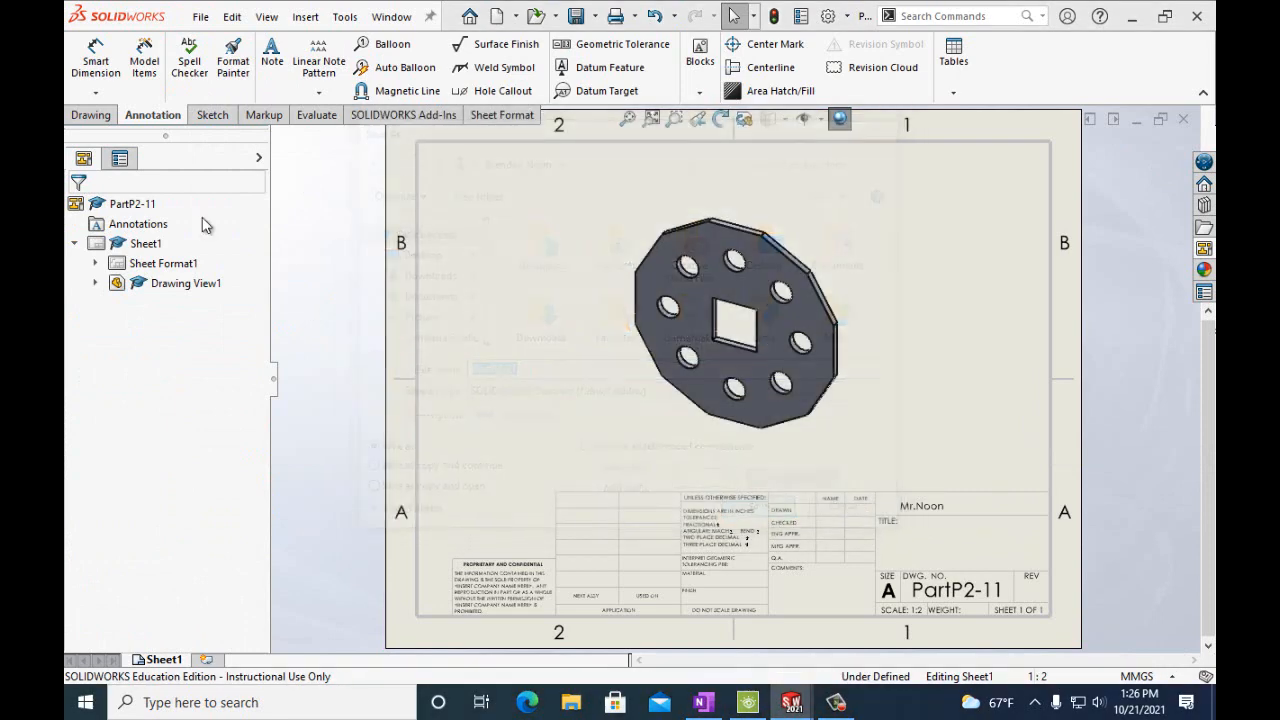
# Print the current sheet to OneNote for Windows 10, inserting the printout in the Handouts section
pyautogui.click(205, 20)
pyautogui.click(250, 285)
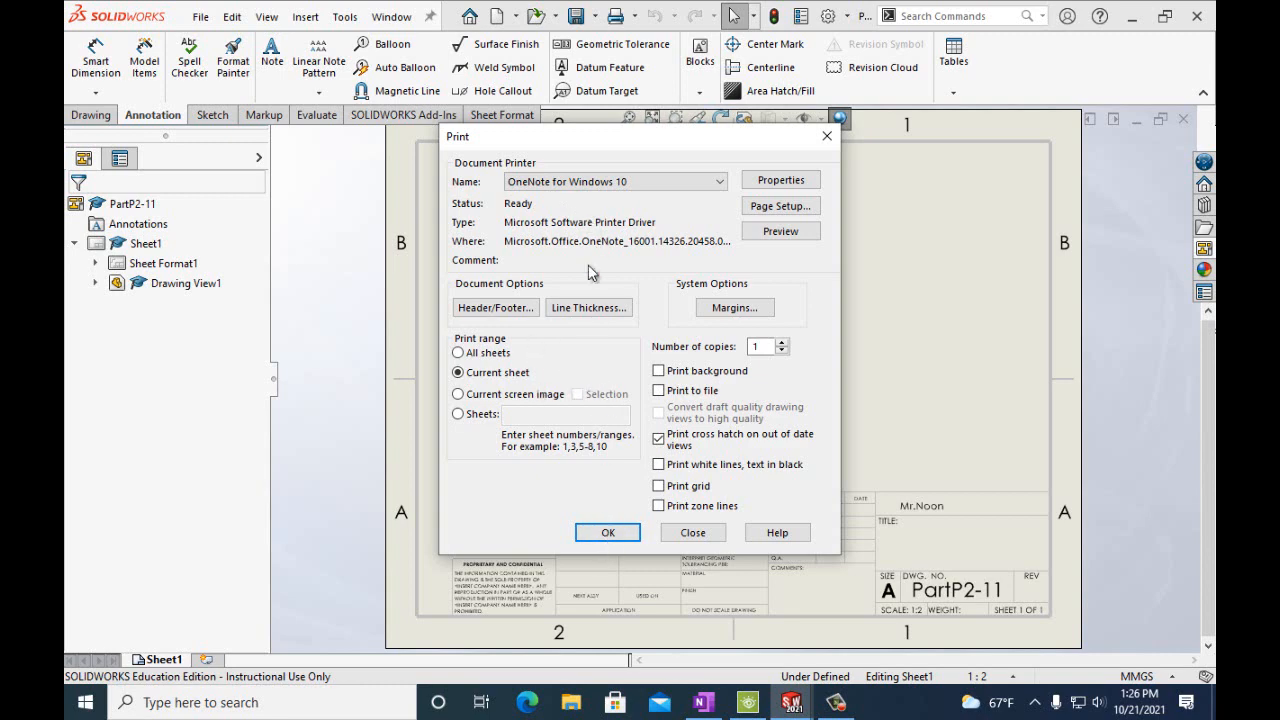
pyautogui.click(608, 532)
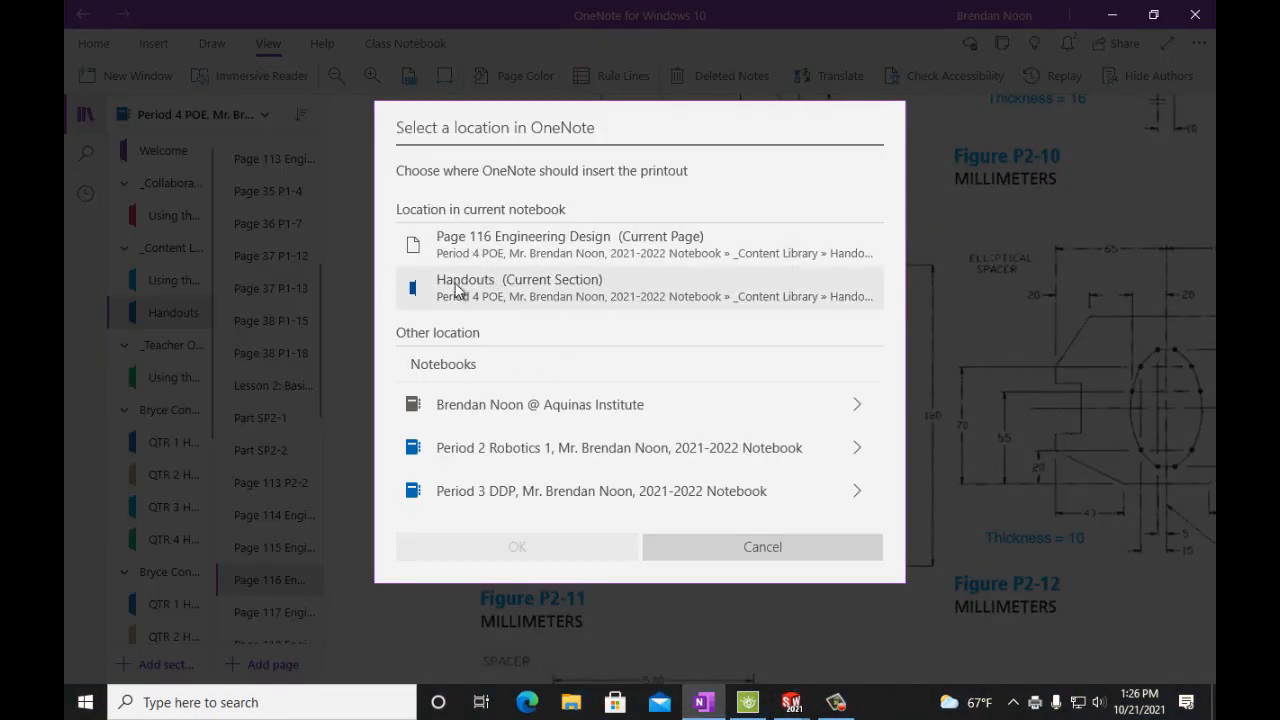
pyautogui.click(457, 289)
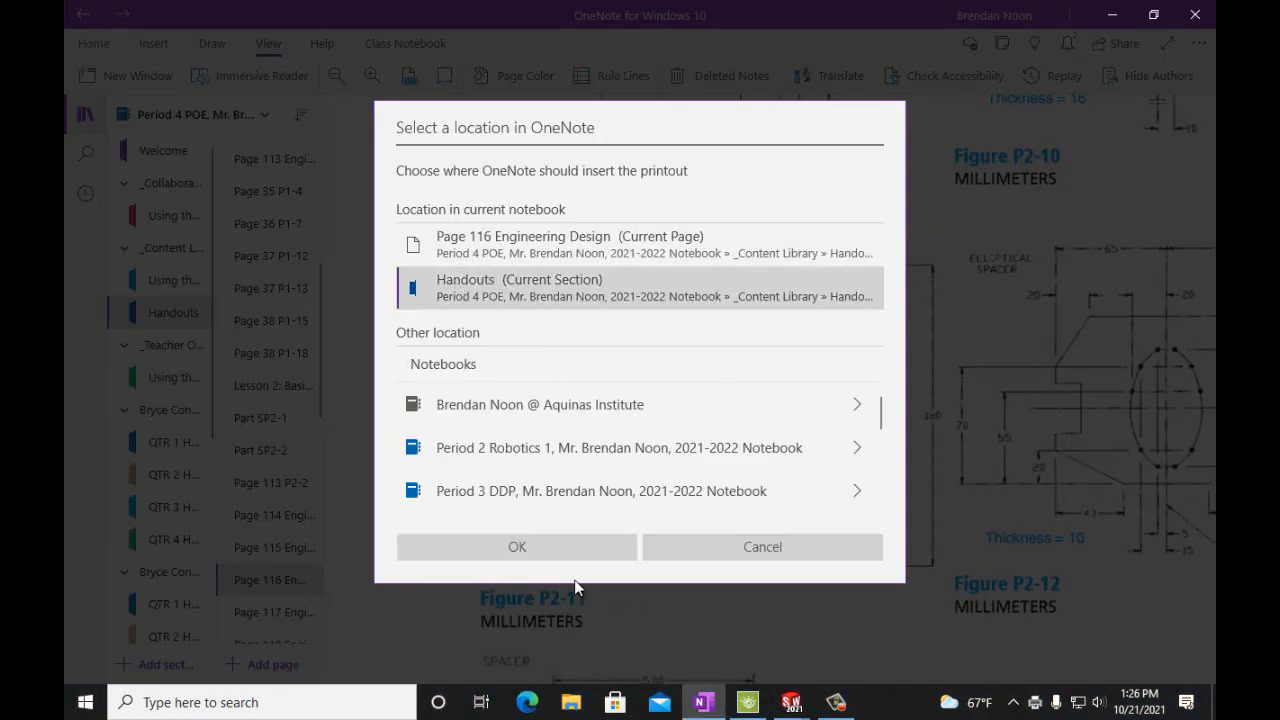
pyautogui.click(566, 548)
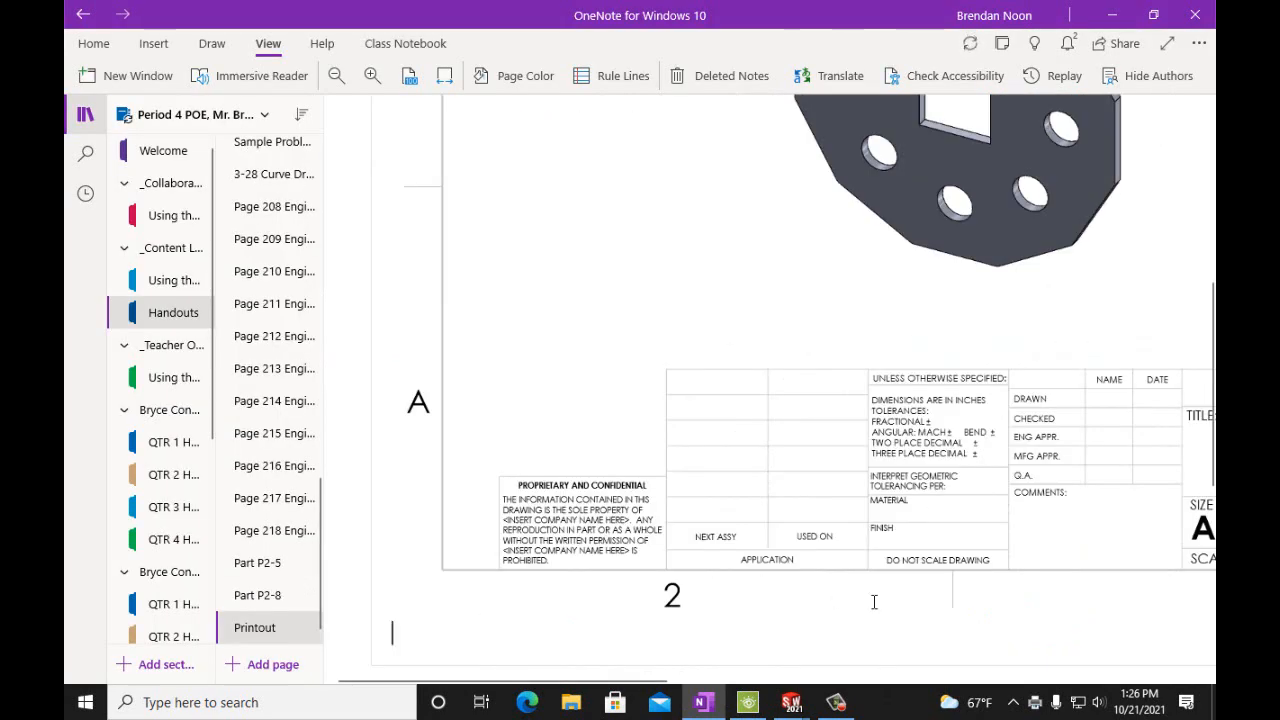
# Retitle the new printout page in OneNote as Part P2-11
pyautogui.moveTo(619, 680); pyautogui.dragTo(683, 686)
pyautogui.moveTo(705, 692)
pyautogui.mouseDown()
pyautogui.moveTo(719, 692)
pyautogui.moveTo(674, 687)
pyautogui.mouseUp()
pyautogui.scroll(4, 656, 611)
pyautogui.scroll(1, 656, 611)
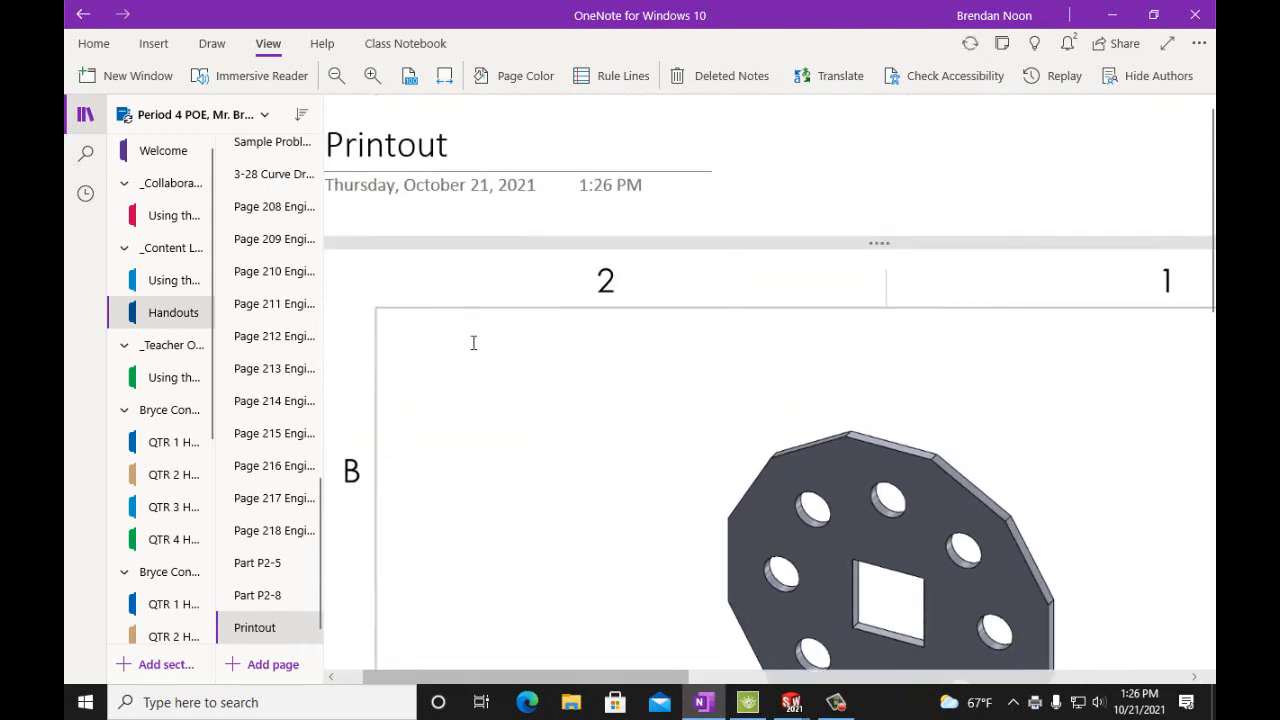
pyautogui.click(457, 154)
pyautogui.press('BackSpace')
pyautogui.press('BackSpace')
pyautogui.press('BackSpace')
pyautogui.press('BackSpace')
pyautogui.press('BackSpace')
pyautogui.press('BackSpace')
pyautogui.press('BackSpace')
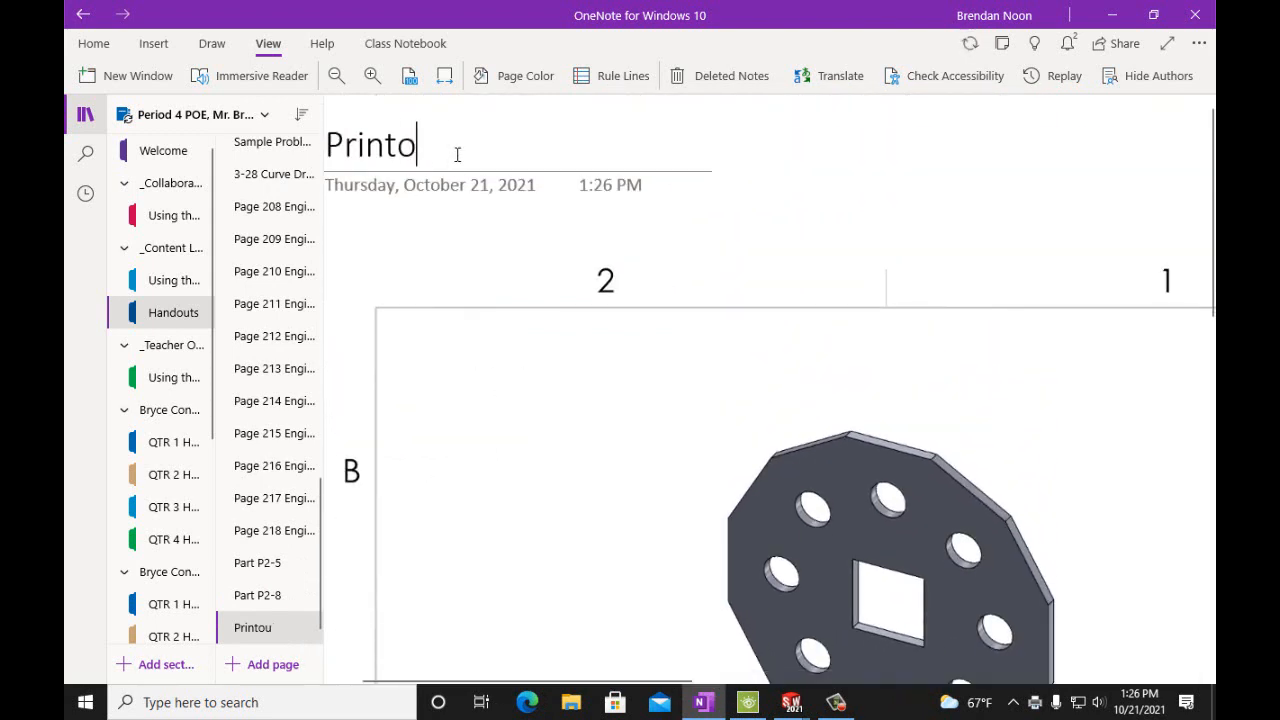
pyautogui.write('ar')
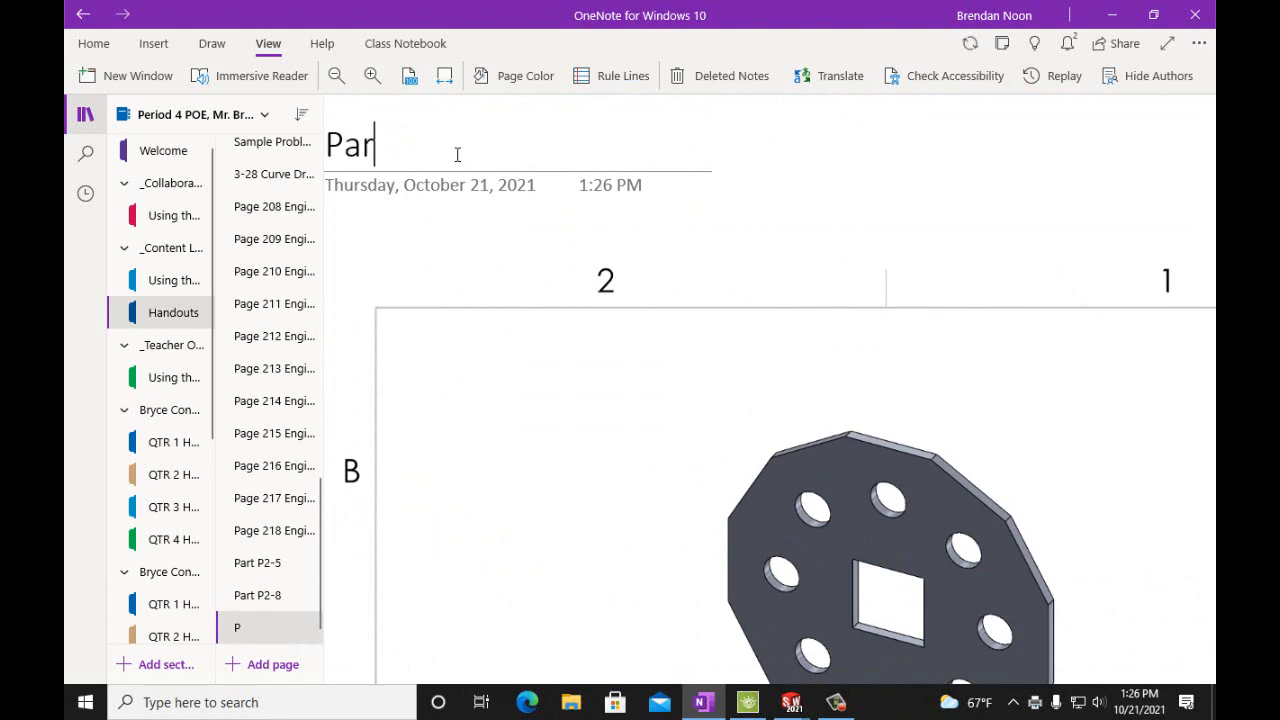
pyautogui.write('t P2-11')
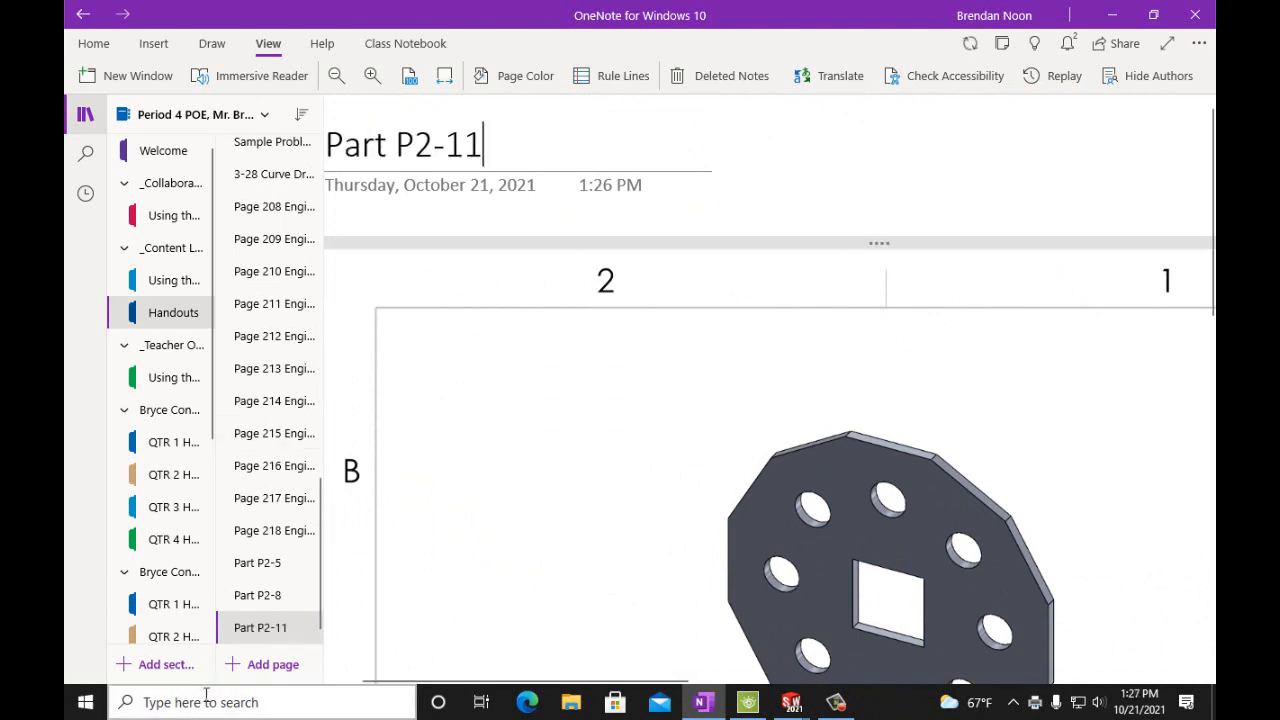
# Open the Page 116 Engineering Design handout and examine the Elliptical Spacer in Figure P2-12
pyautogui.click(298, 434)
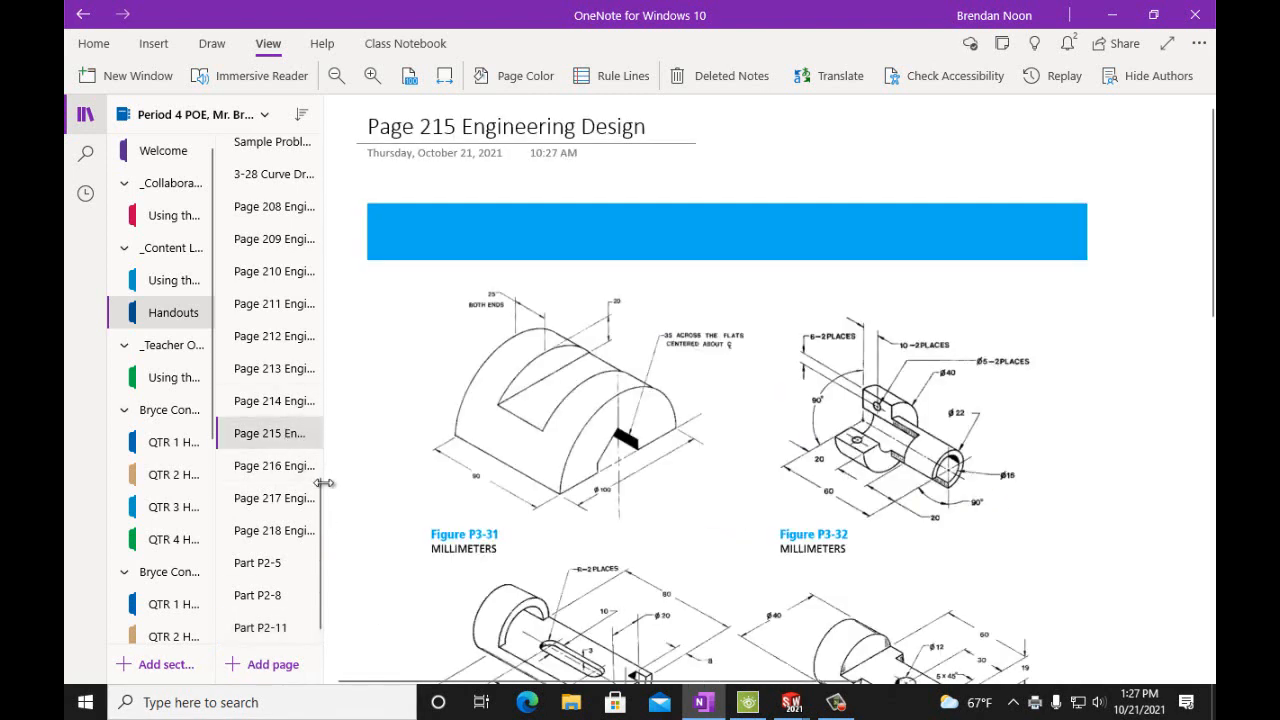
pyautogui.moveTo(322, 491); pyautogui.dragTo(323, 370)
pyautogui.click(283, 259)
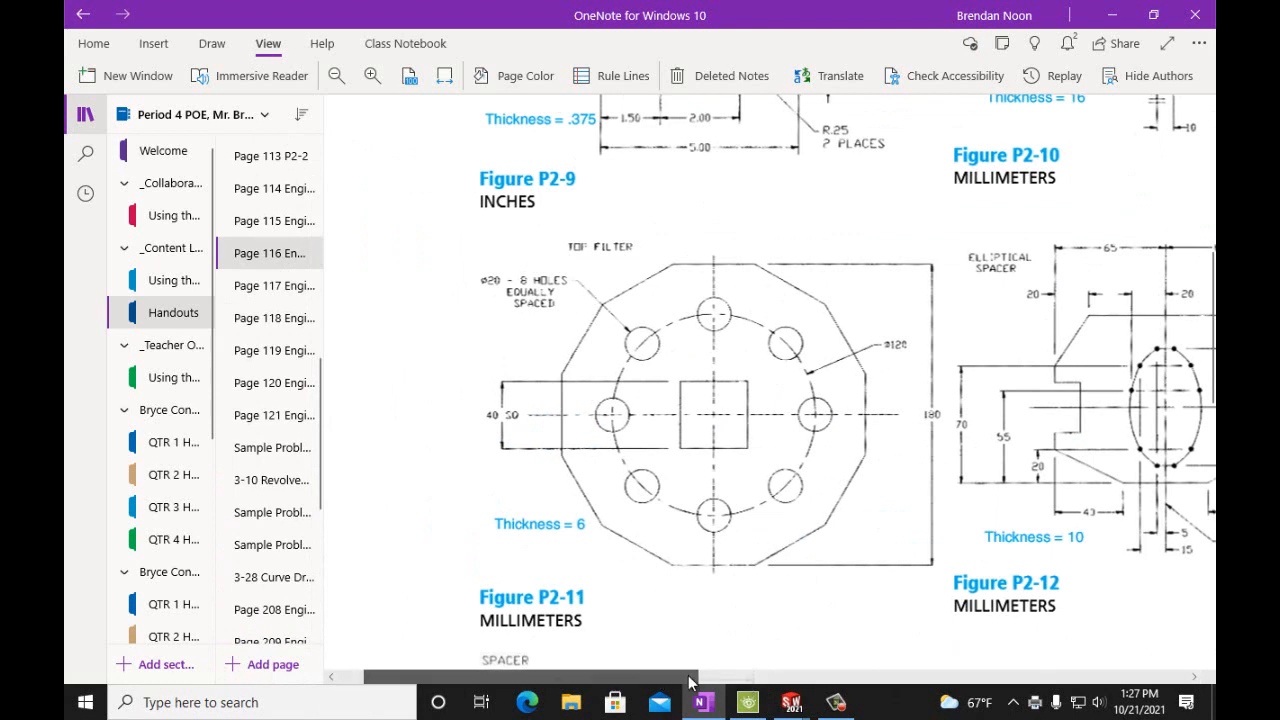
pyautogui.moveTo(689, 681); pyautogui.dragTo(900, 684)
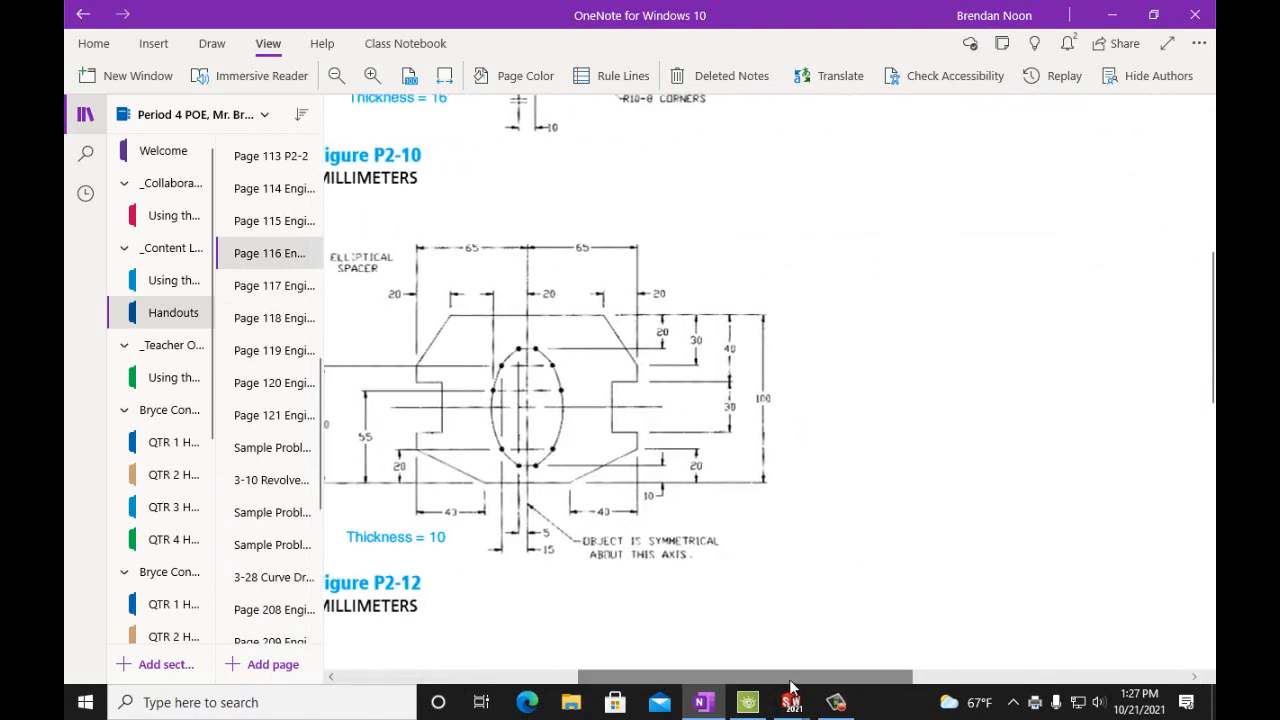
pyautogui.moveTo(790, 686); pyautogui.dragTo(715, 686)
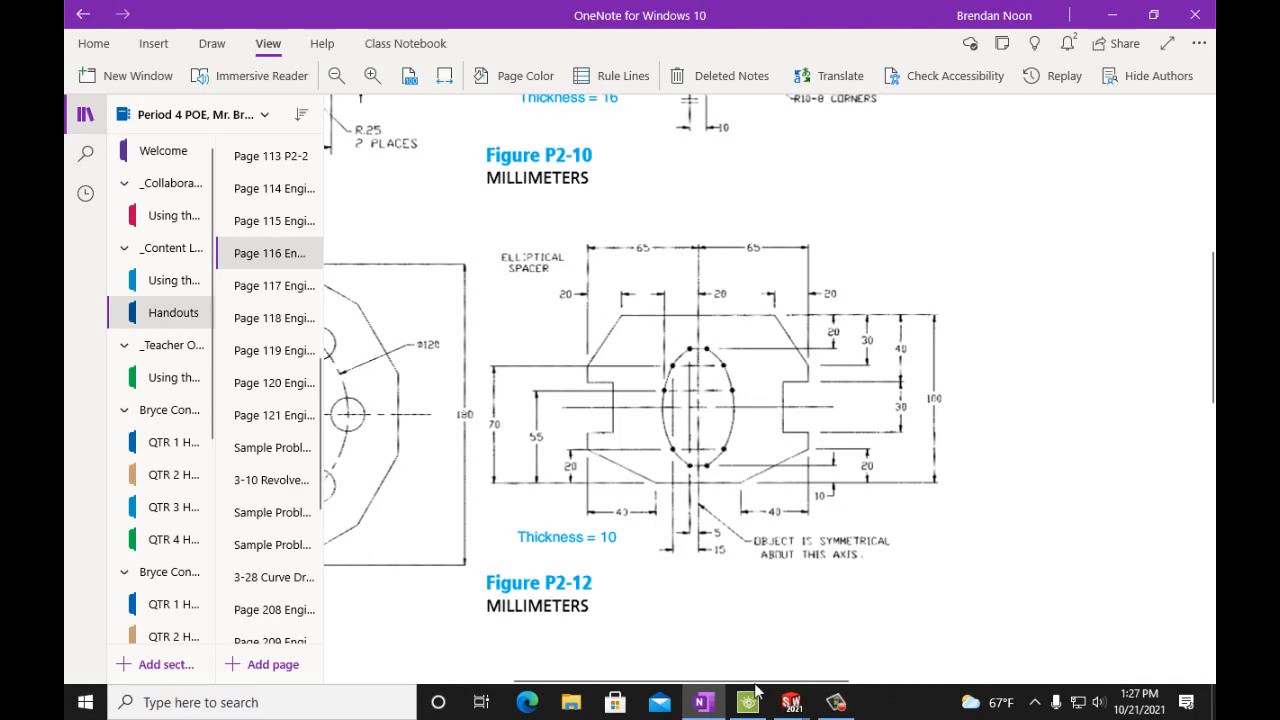
# Switch to SOLIDWORKS and create a new part document
pyautogui.moveTo(791, 705)
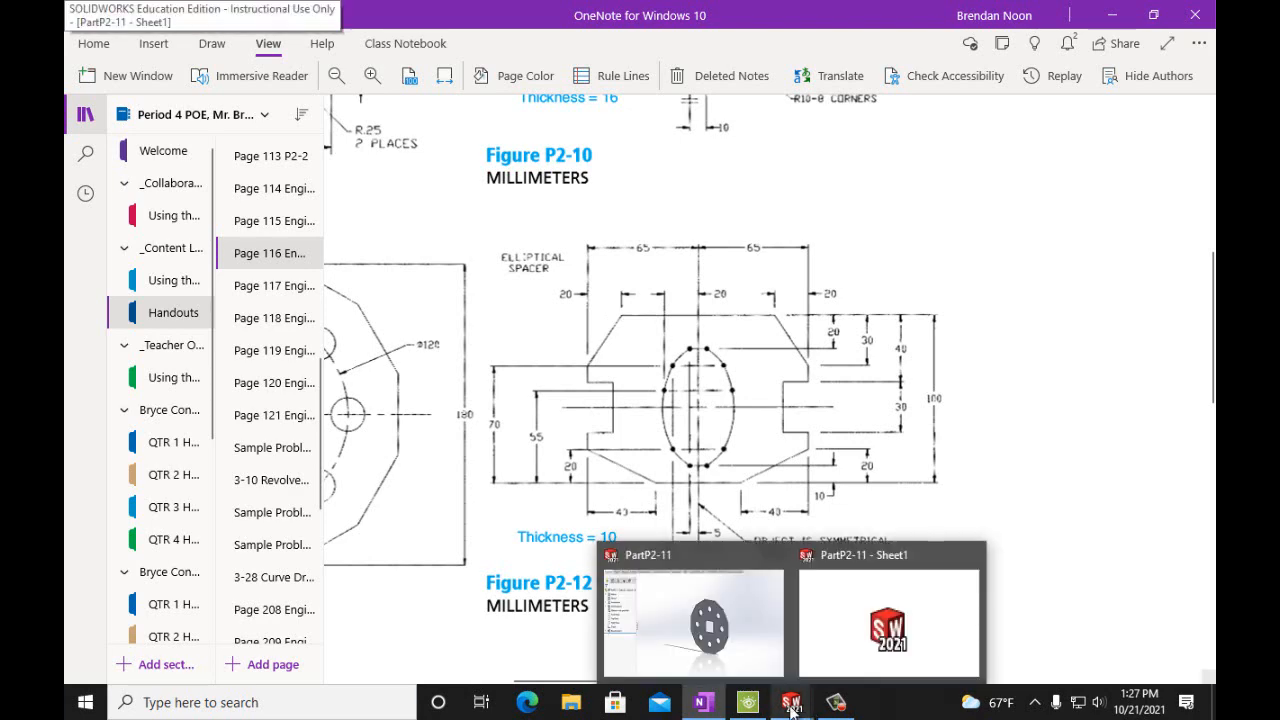
pyautogui.click(836, 612)
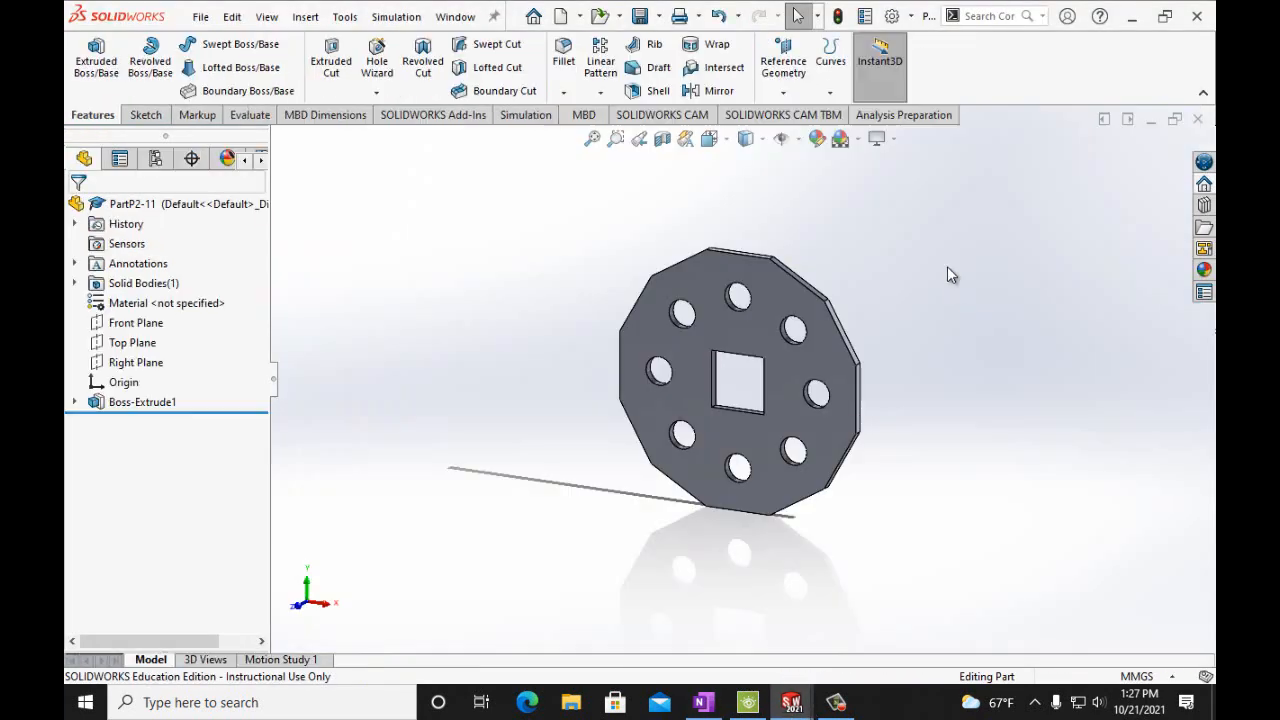
pyautogui.click(201, 17)
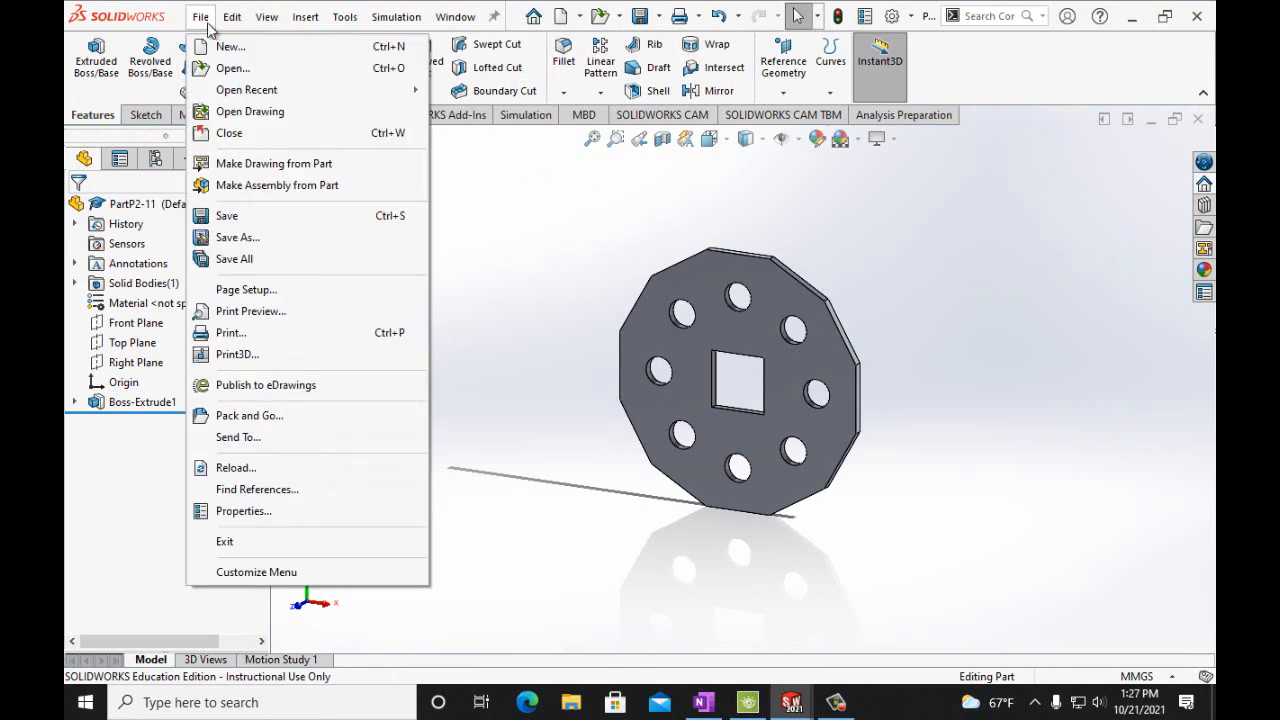
pyautogui.click(218, 43)
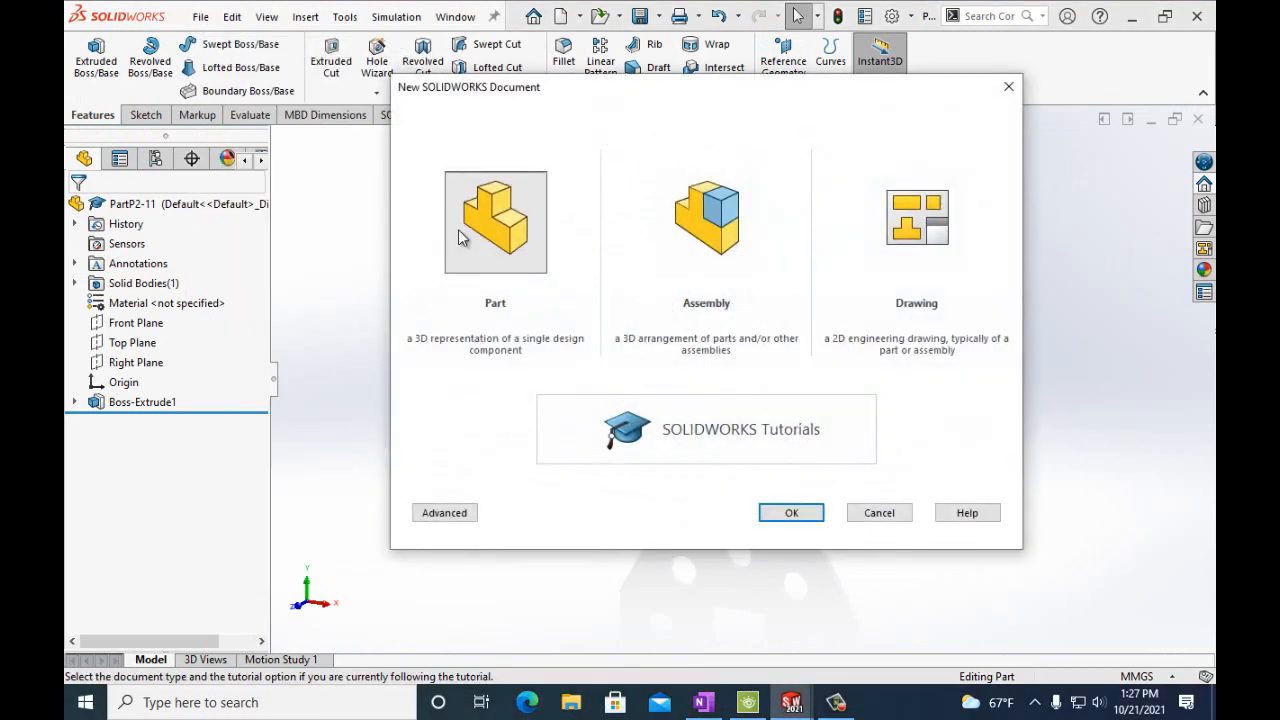
pyautogui.click(791, 514)
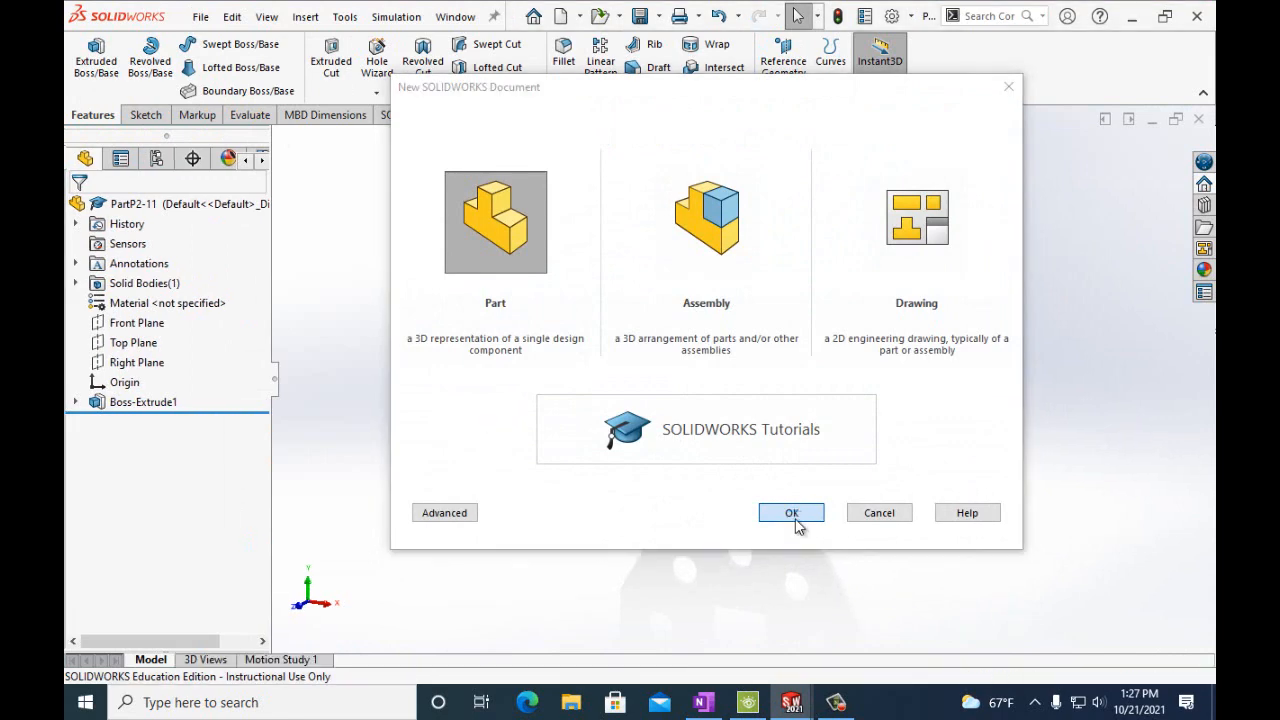
# Arrange the SOLIDWORKS and OneNote windows side by side, with the Elliptical Spacer drawing in Figure P2-12 visible beside the new part
pyautogui.click(1166, 16)
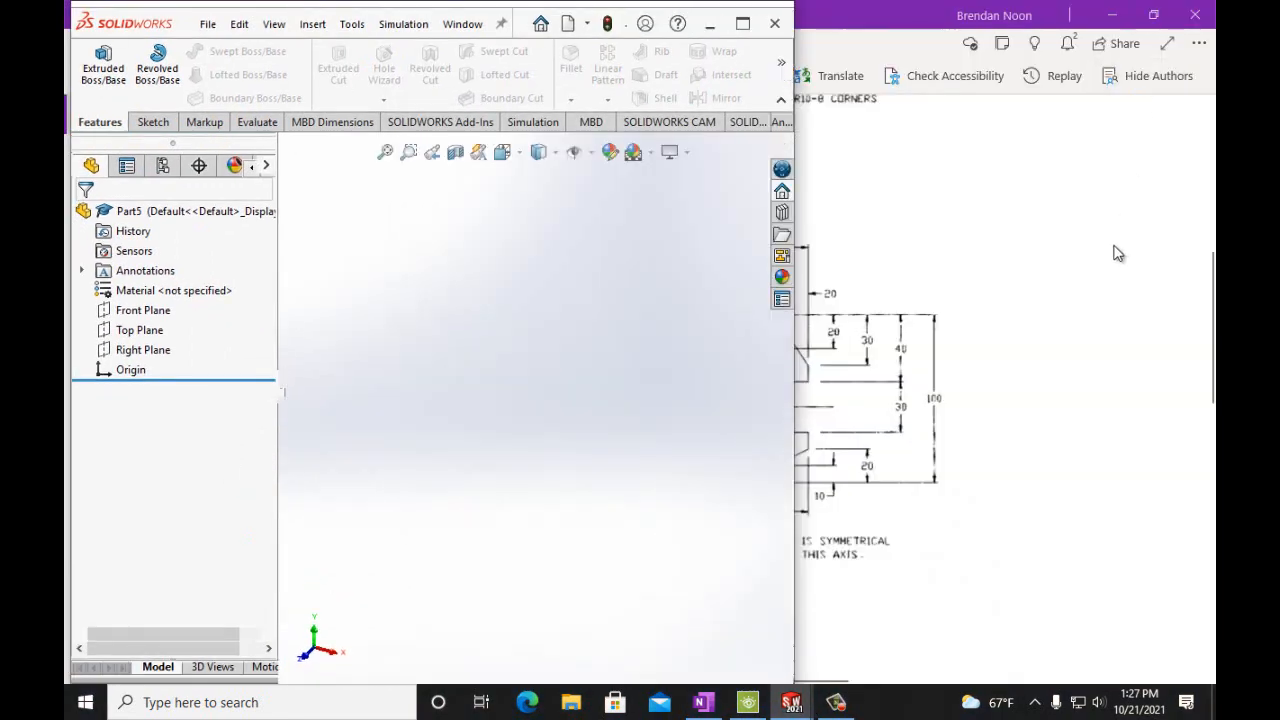
pyautogui.click(1163, 18)
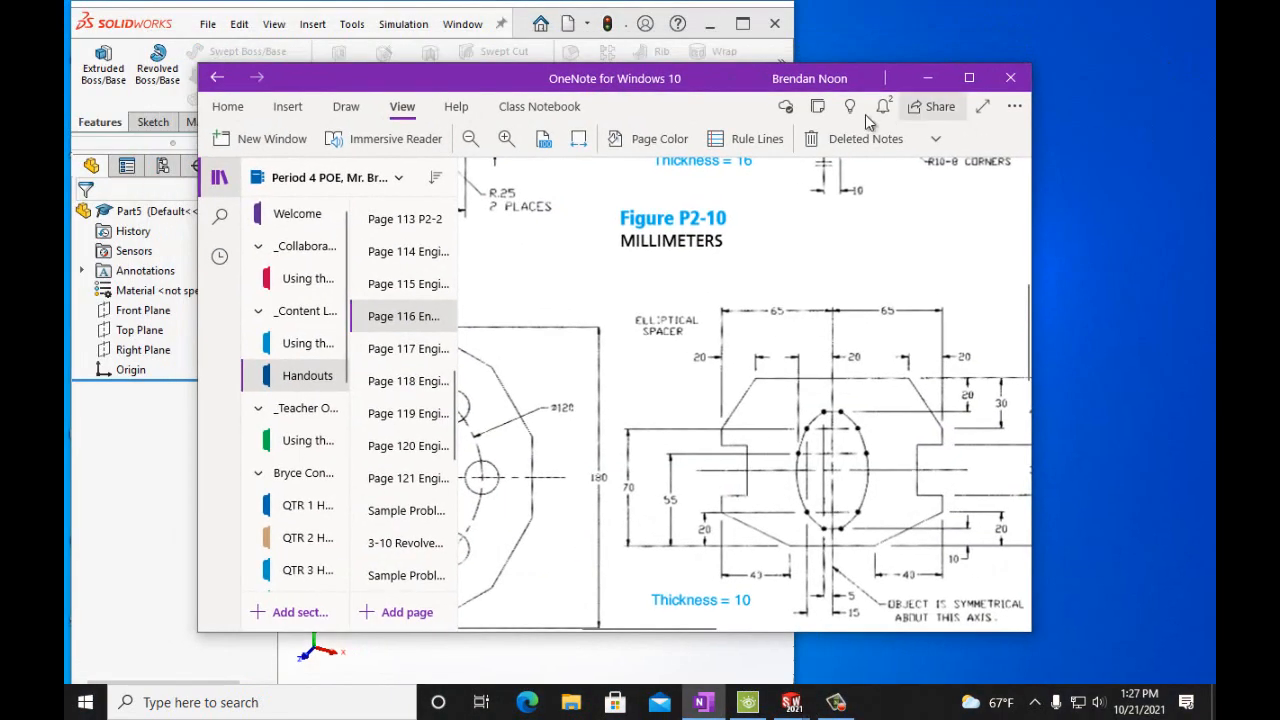
pyautogui.moveTo(730, 83); pyautogui.dragTo(739, 82)
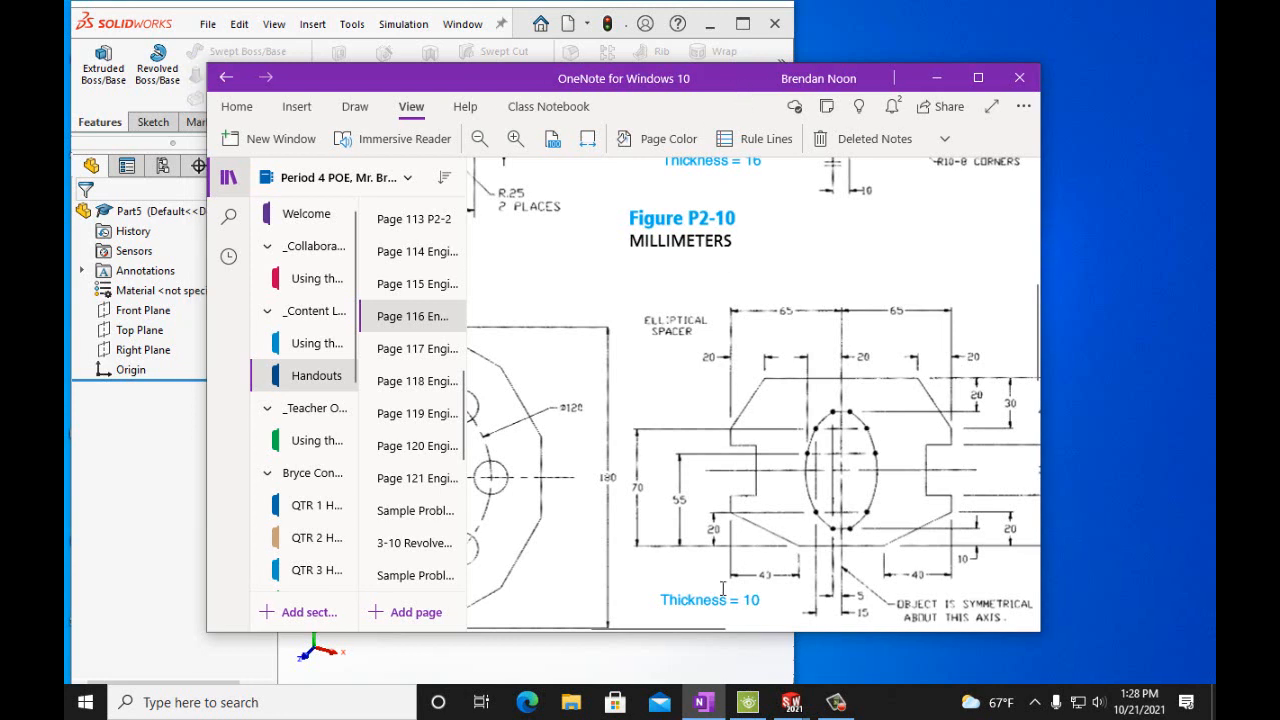
pyautogui.moveTo(713, 627)
pyautogui.moveTo(712, 624); pyautogui.dragTo(724, 626)
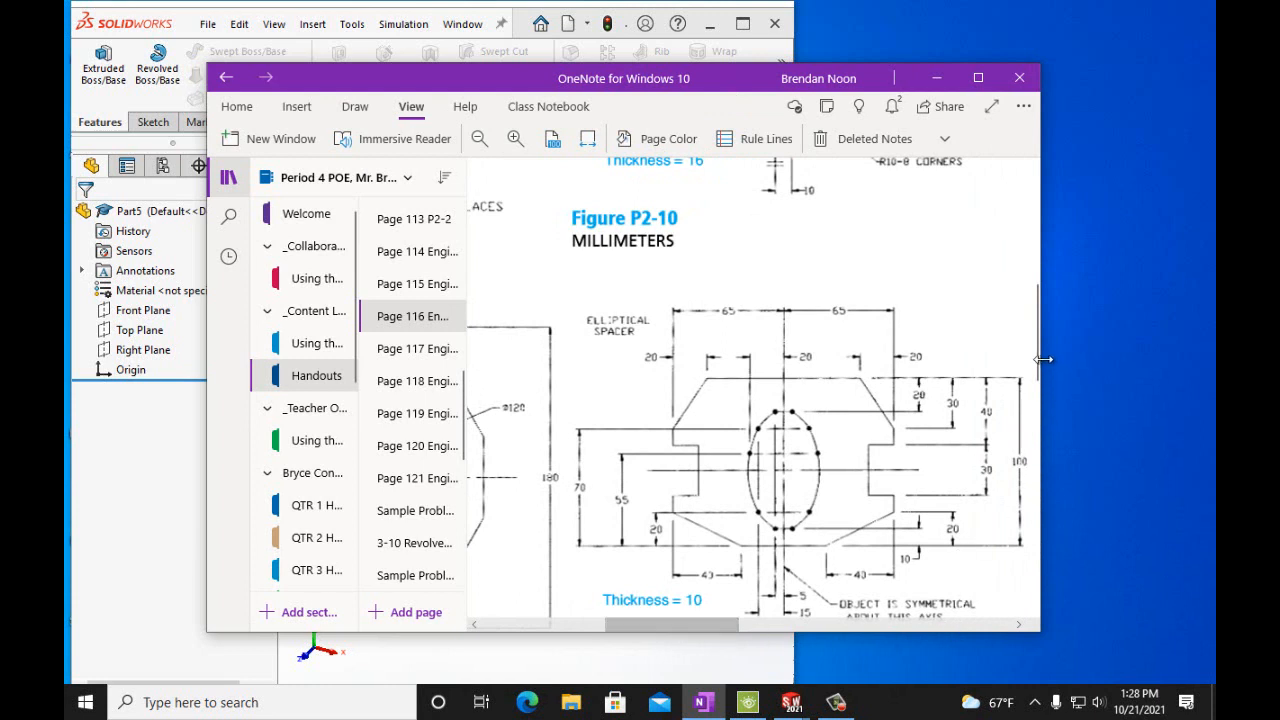
pyautogui.scroll(-1, 992, 390)
pyautogui.scroll(-2, 992, 390)
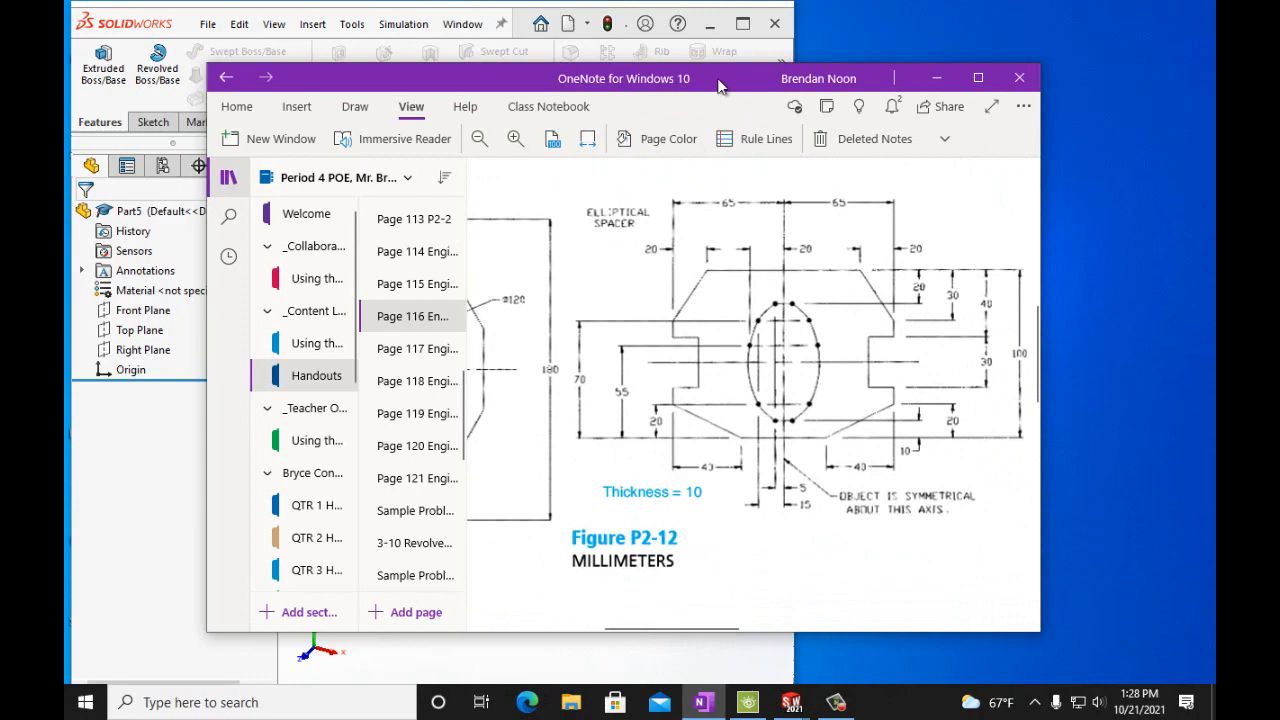
pyautogui.moveTo(724, 80); pyautogui.dragTo(897, 139)
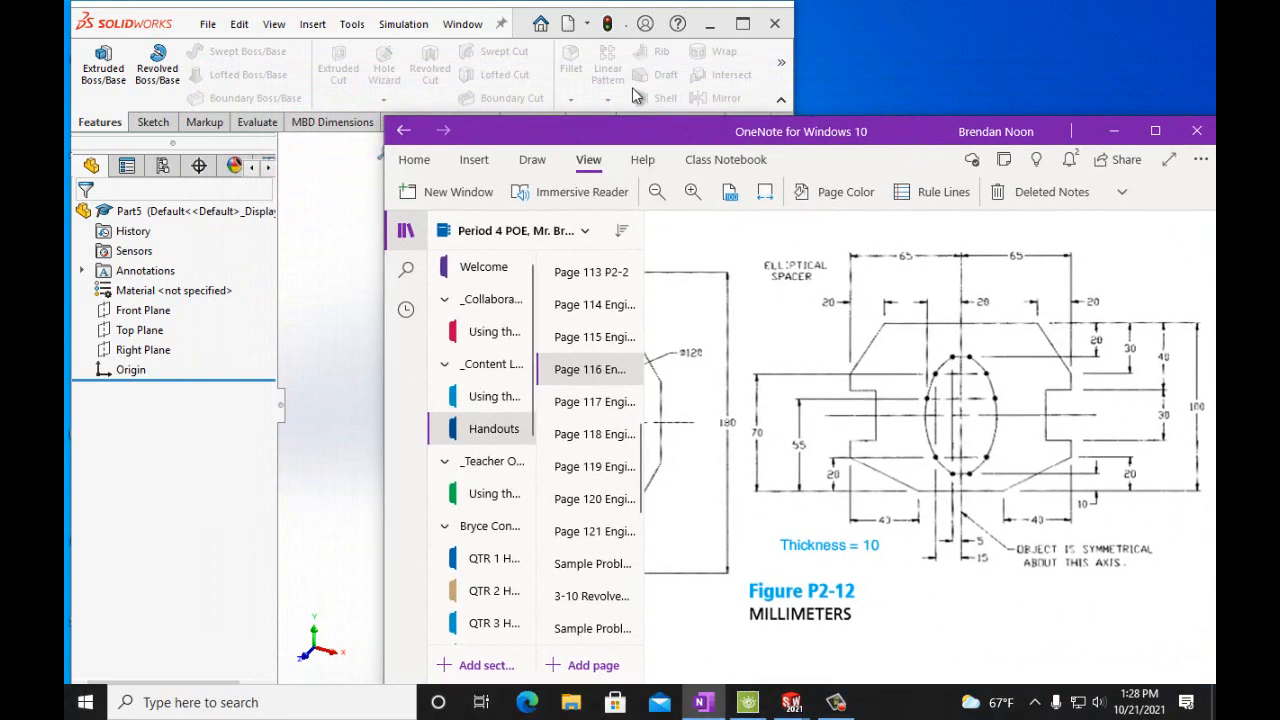
pyautogui.click(190, 30)
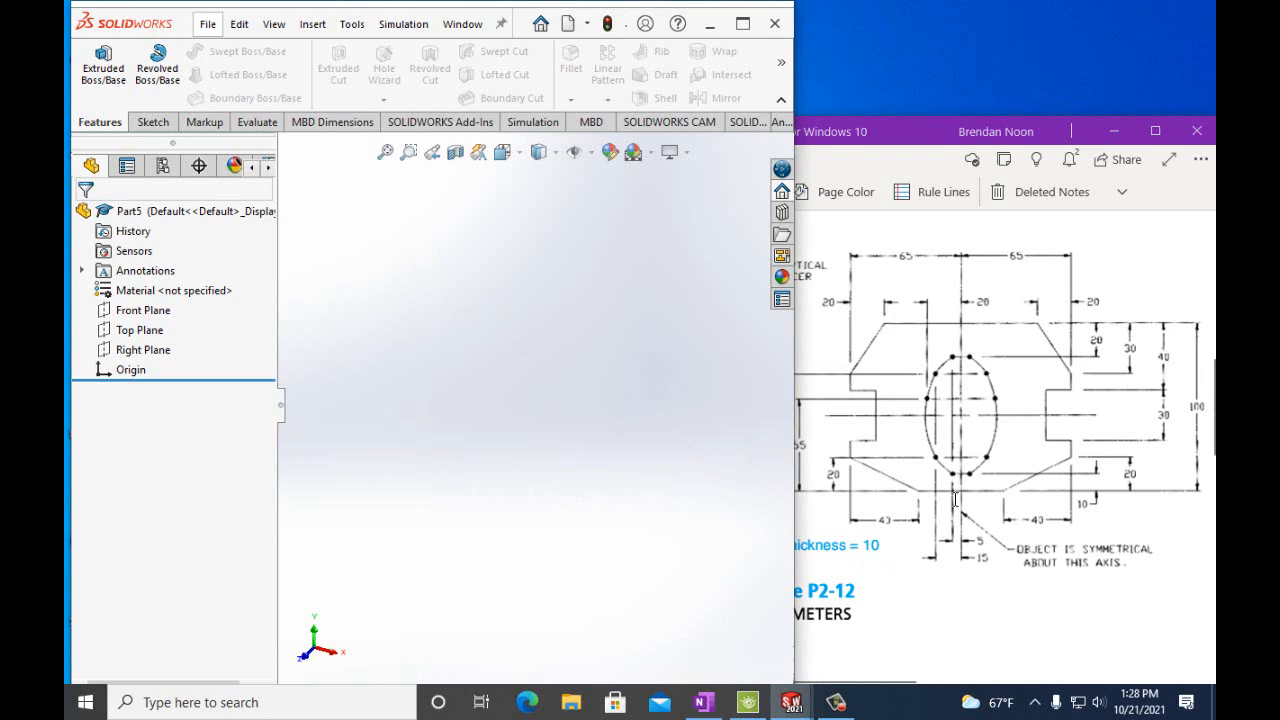
pyautogui.click(912, 138)
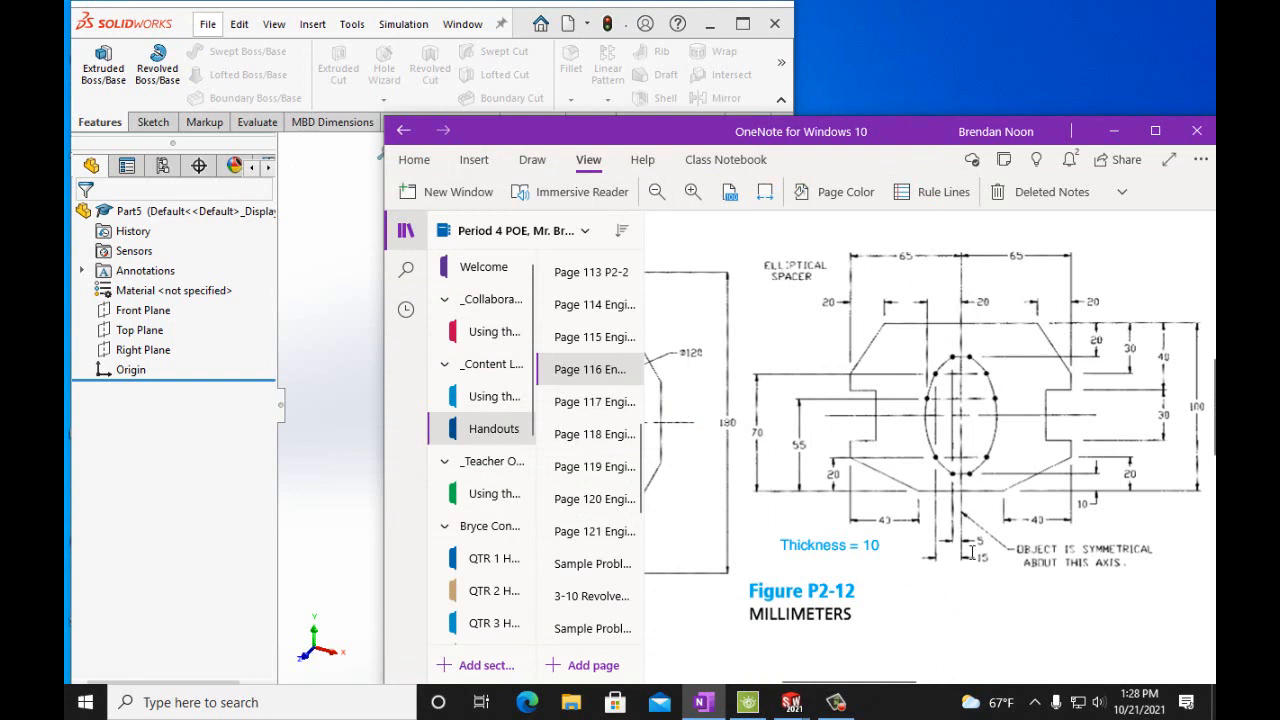
# Switch to SOLIDWORKS and start a sketch on the Front Plane of the new part
pyautogui.click(178, 33)
pyautogui.click(143, 310)
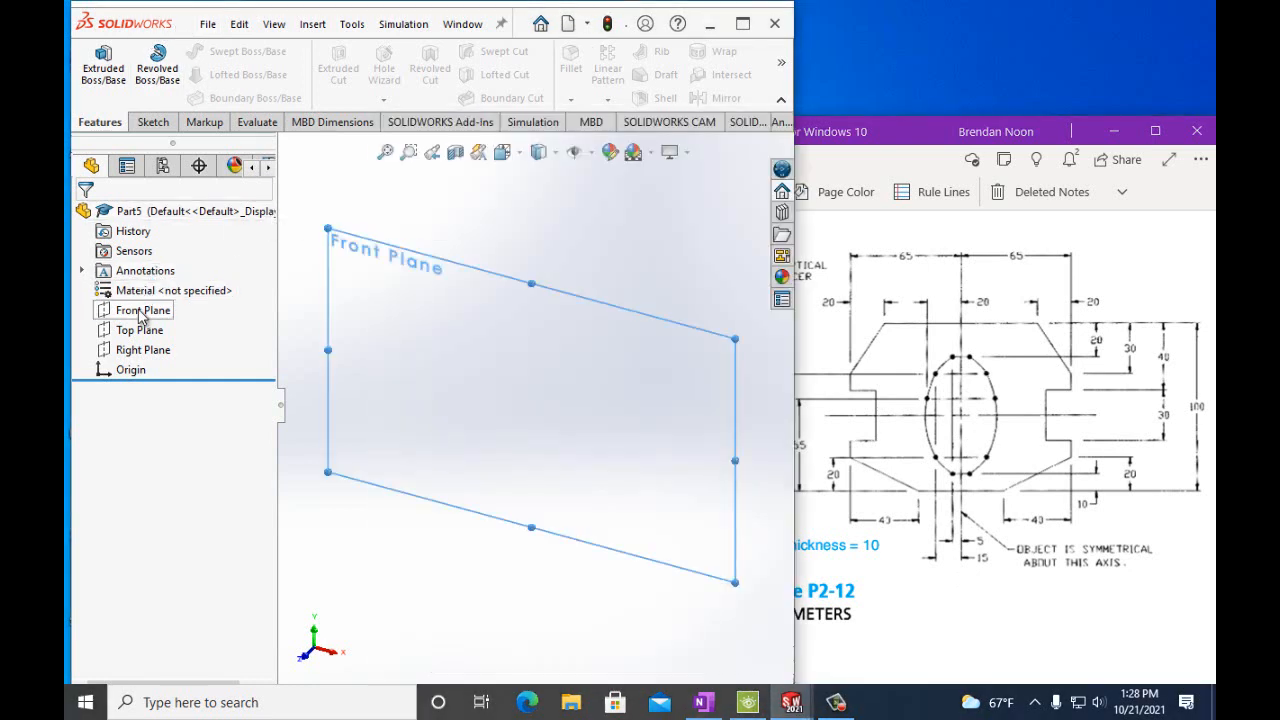
pyautogui.click(152, 121)
pyautogui.click(96, 60)
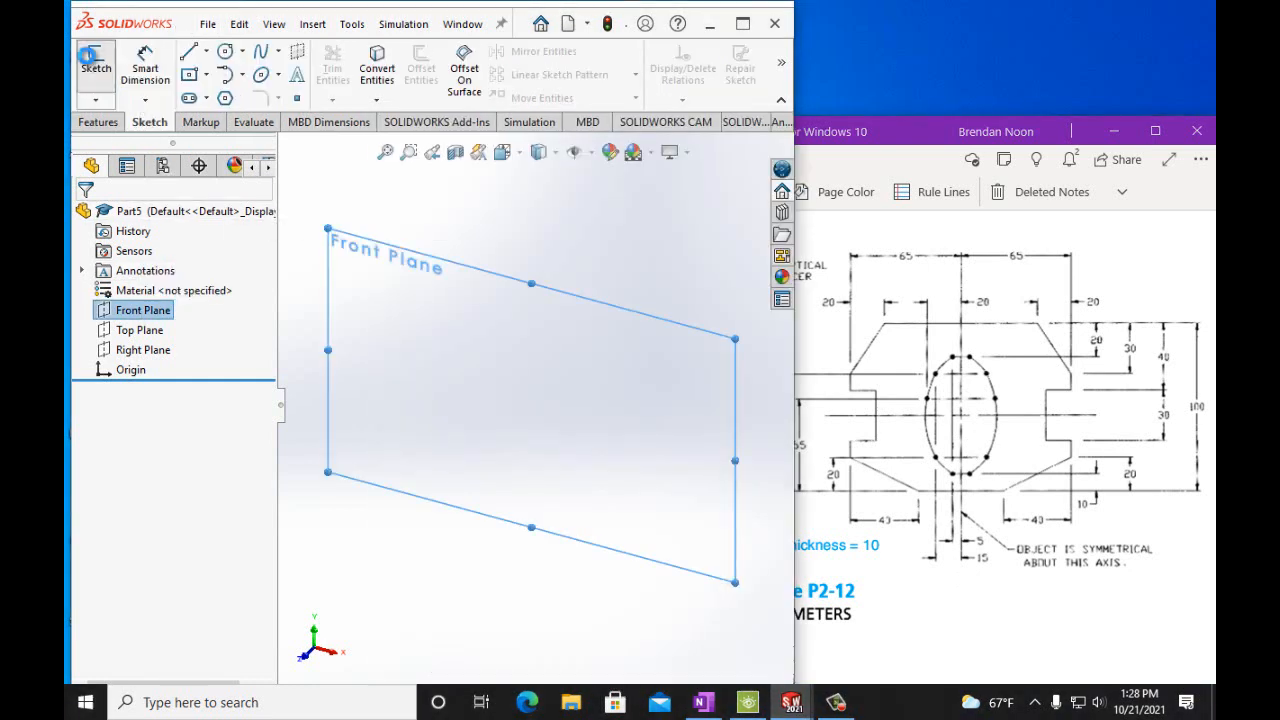
# Draw a vertical construction centerline about 175 mm long through the origin, extending above and below it
pyautogui.click(206, 51)
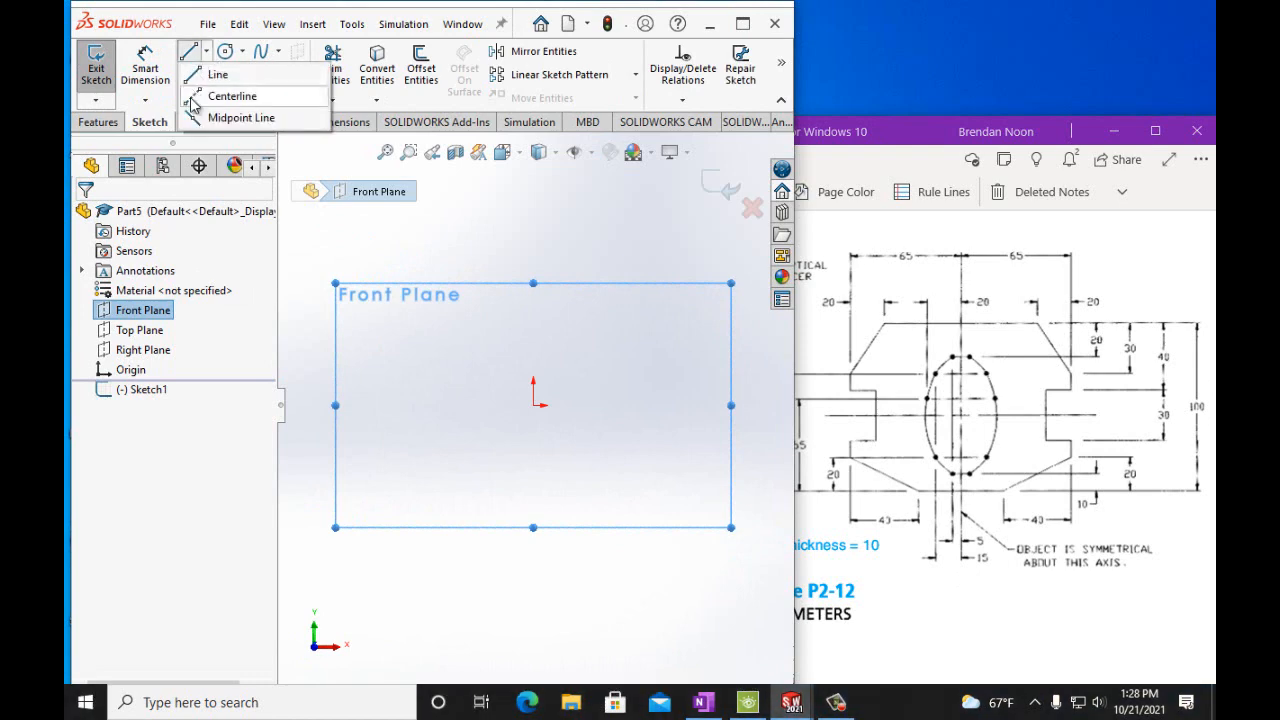
pyautogui.click(210, 94)
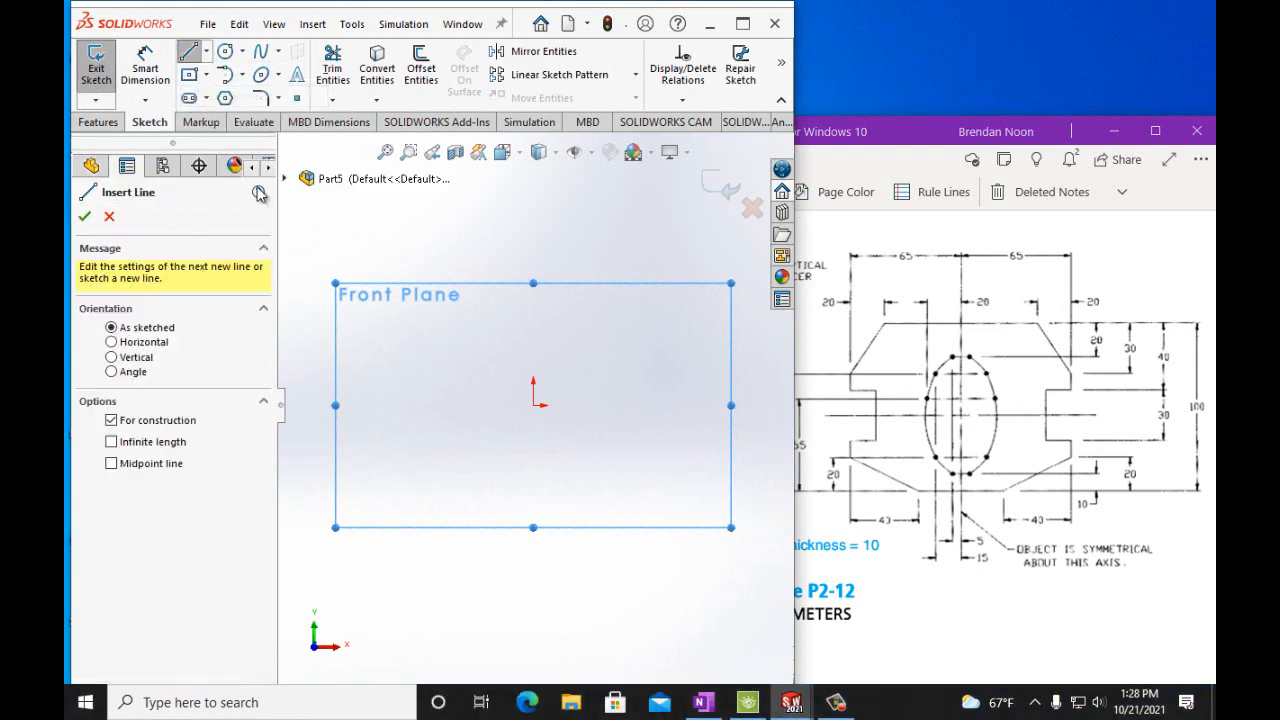
pyautogui.click(533, 405)
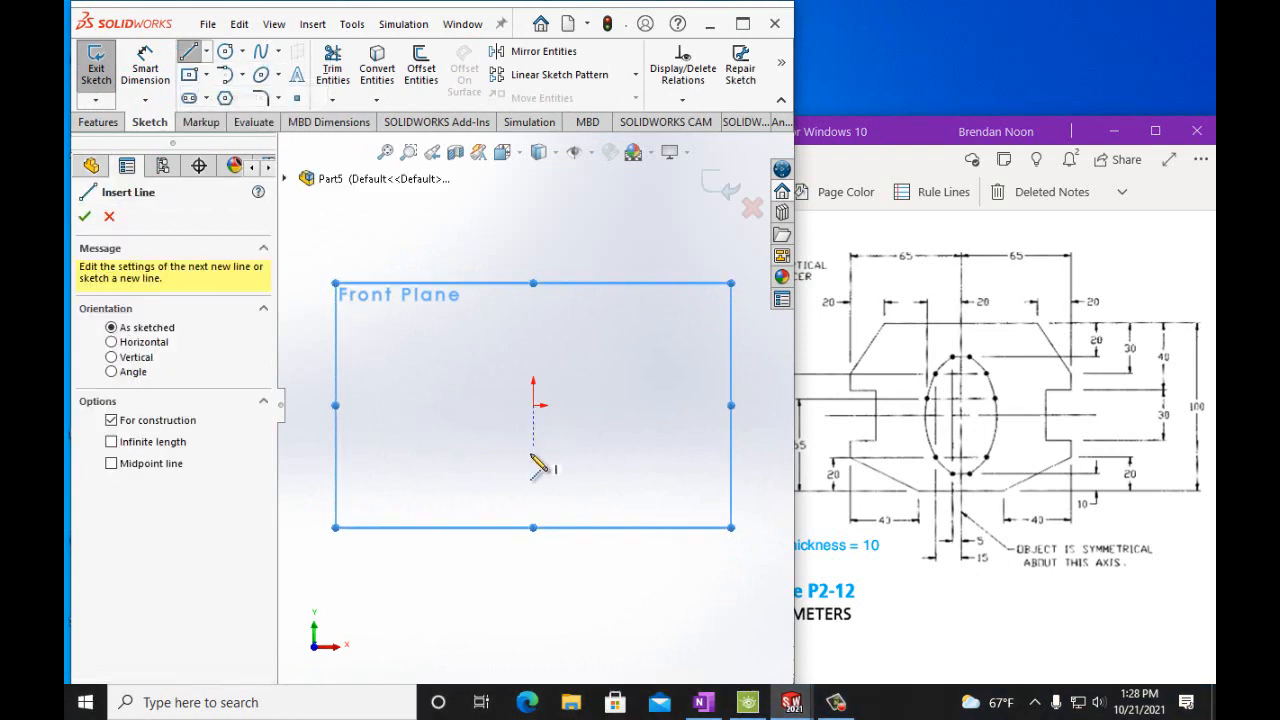
pyautogui.click(531, 578)
pyautogui.click(532, 578)
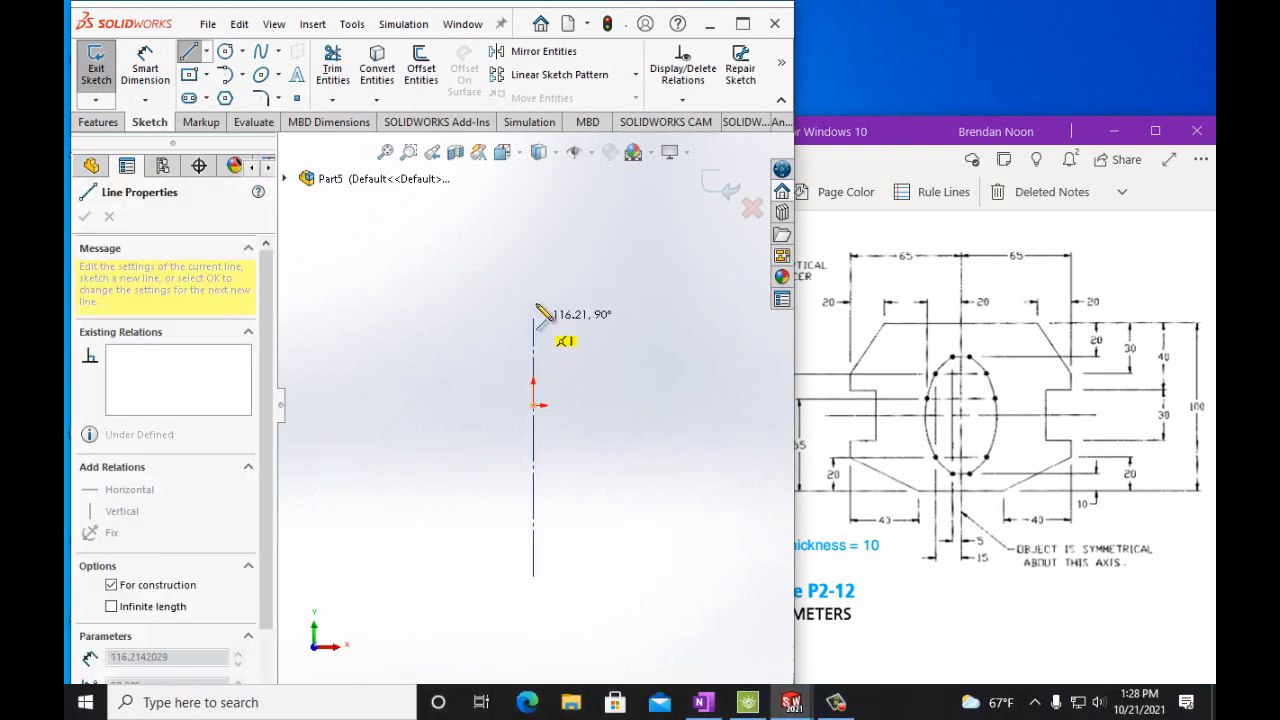
pyautogui.click(534, 187)
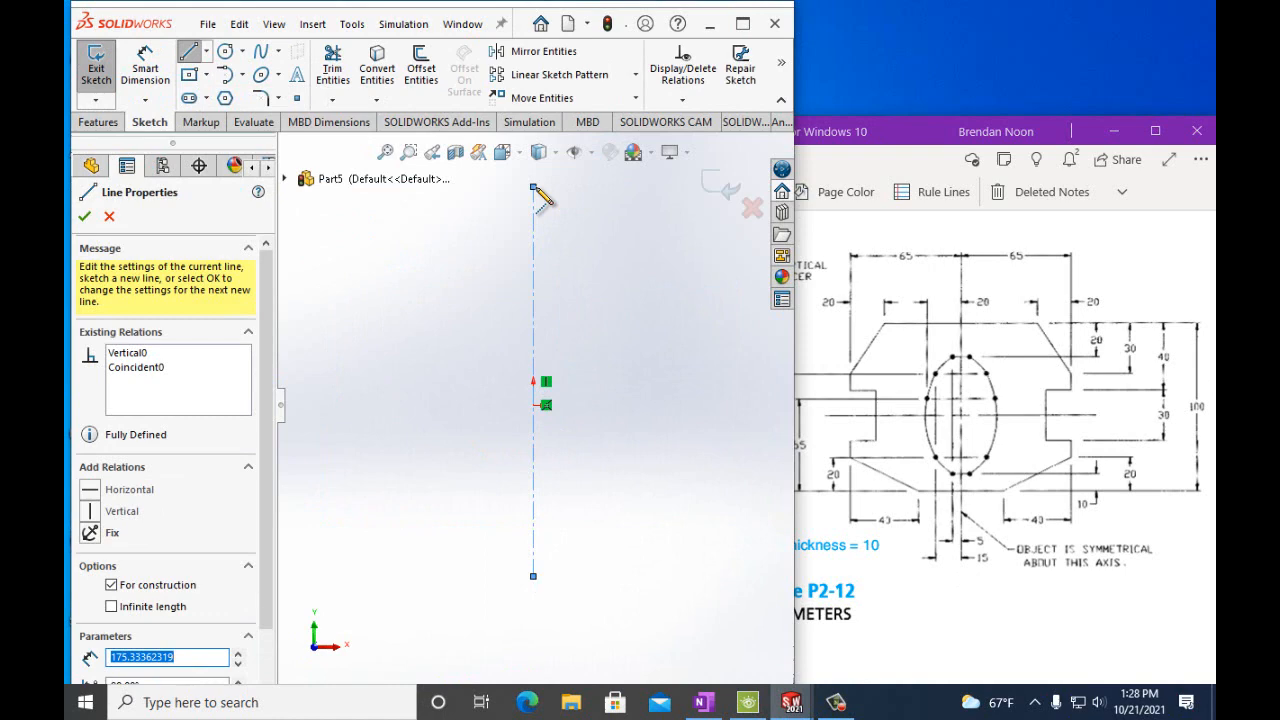
# Sketch a horizontal line leftward from the origin, followed by a slanted line about 47 mm long going up and left
pyautogui.click(207, 52)
pyautogui.click(218, 74)
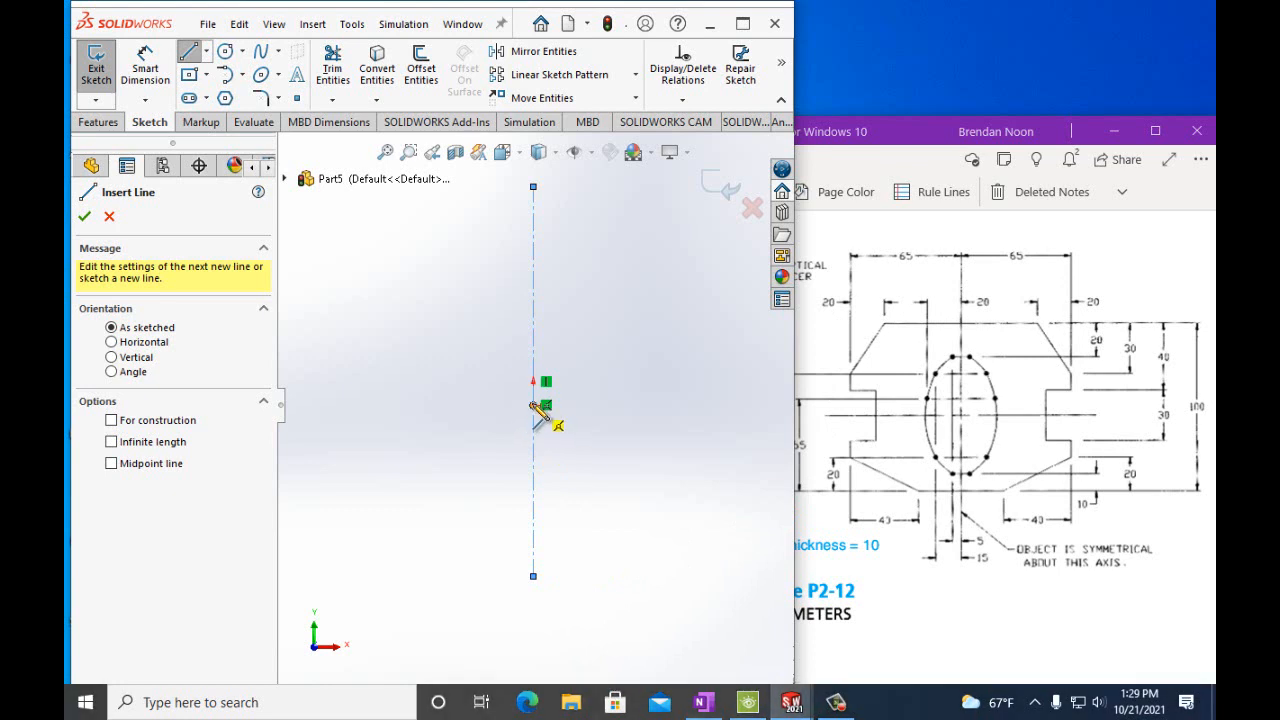
pyautogui.click(533, 405)
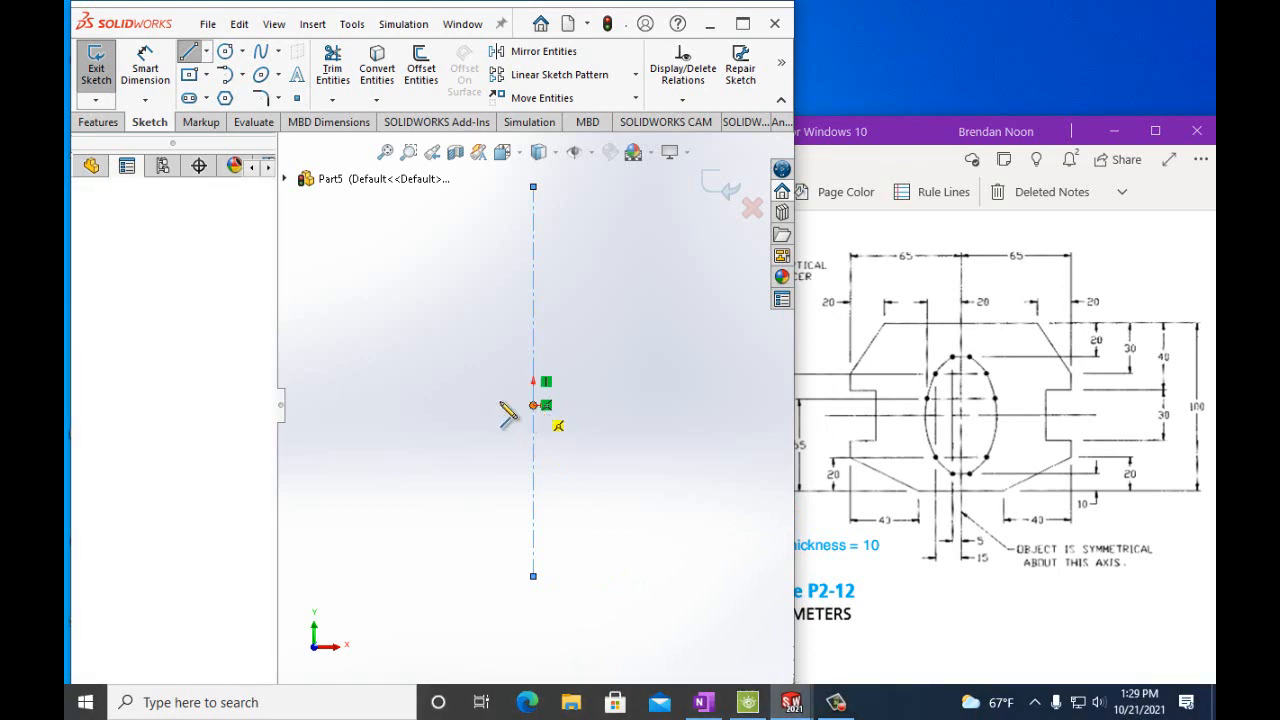
pyautogui.click(429, 405)
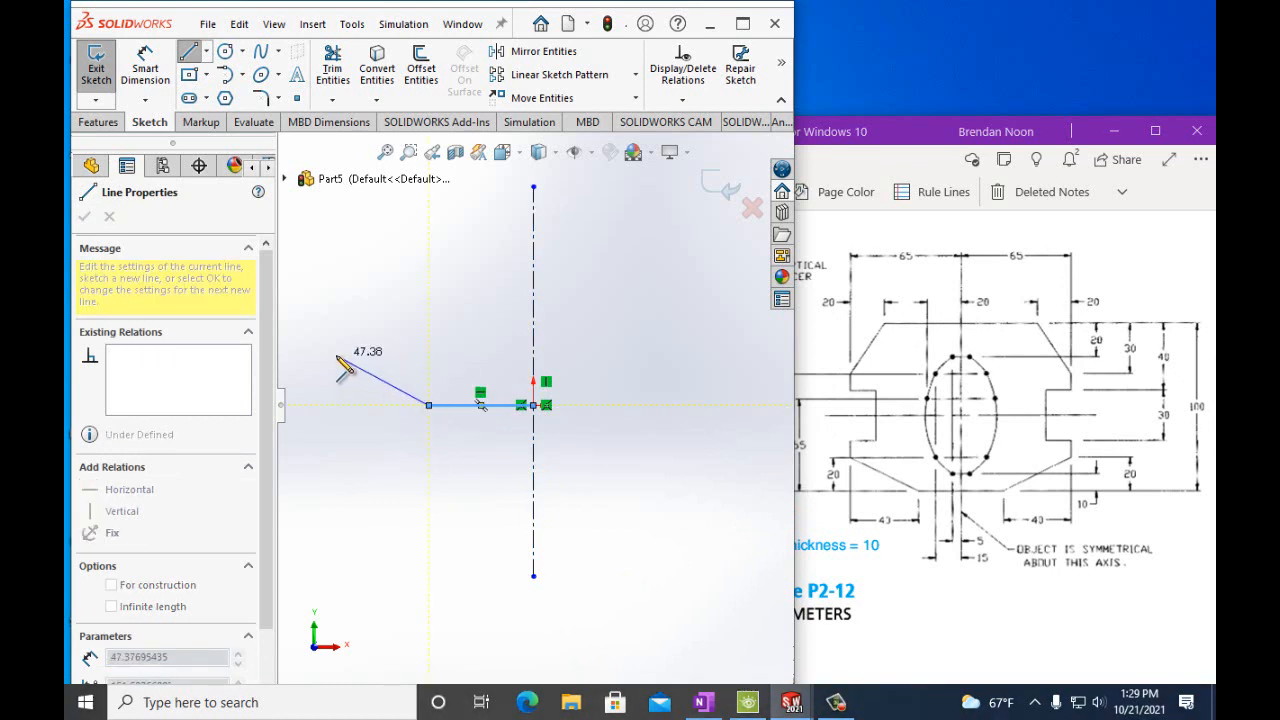
pyautogui.click(337, 356)
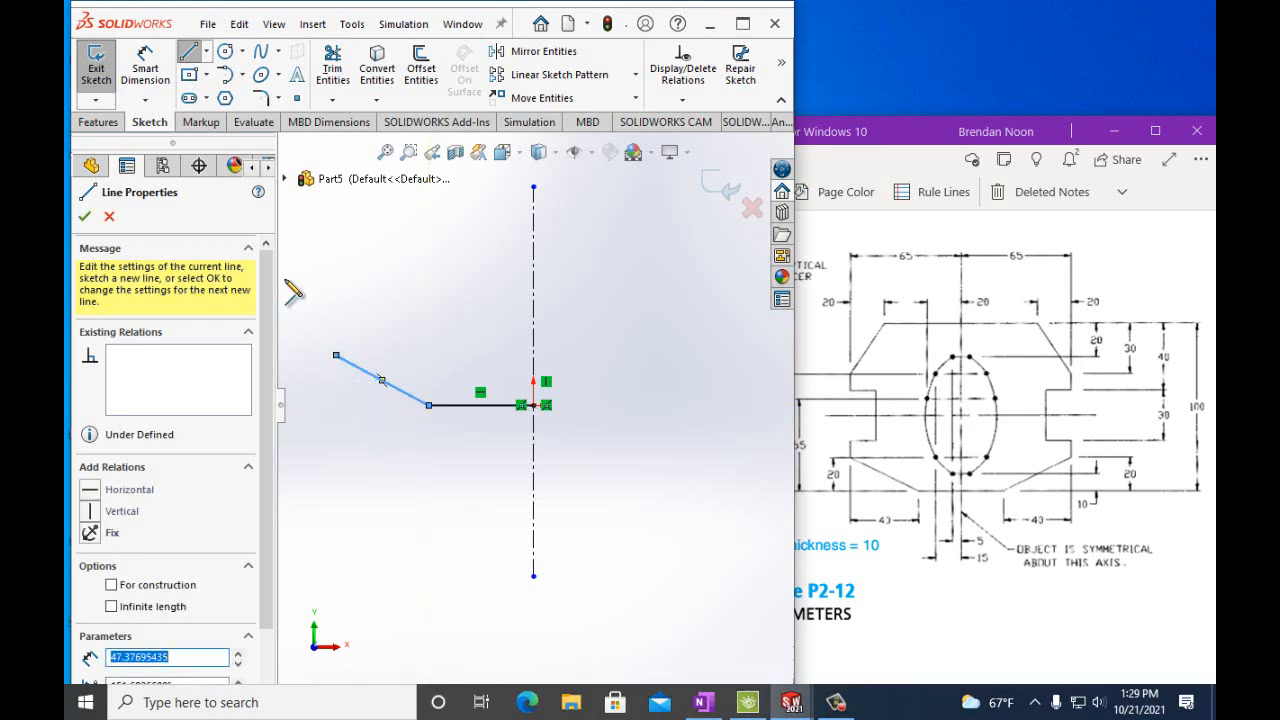
# Dimension the slanted line's horizontal span as 43 mm
pyautogui.click(146, 70)
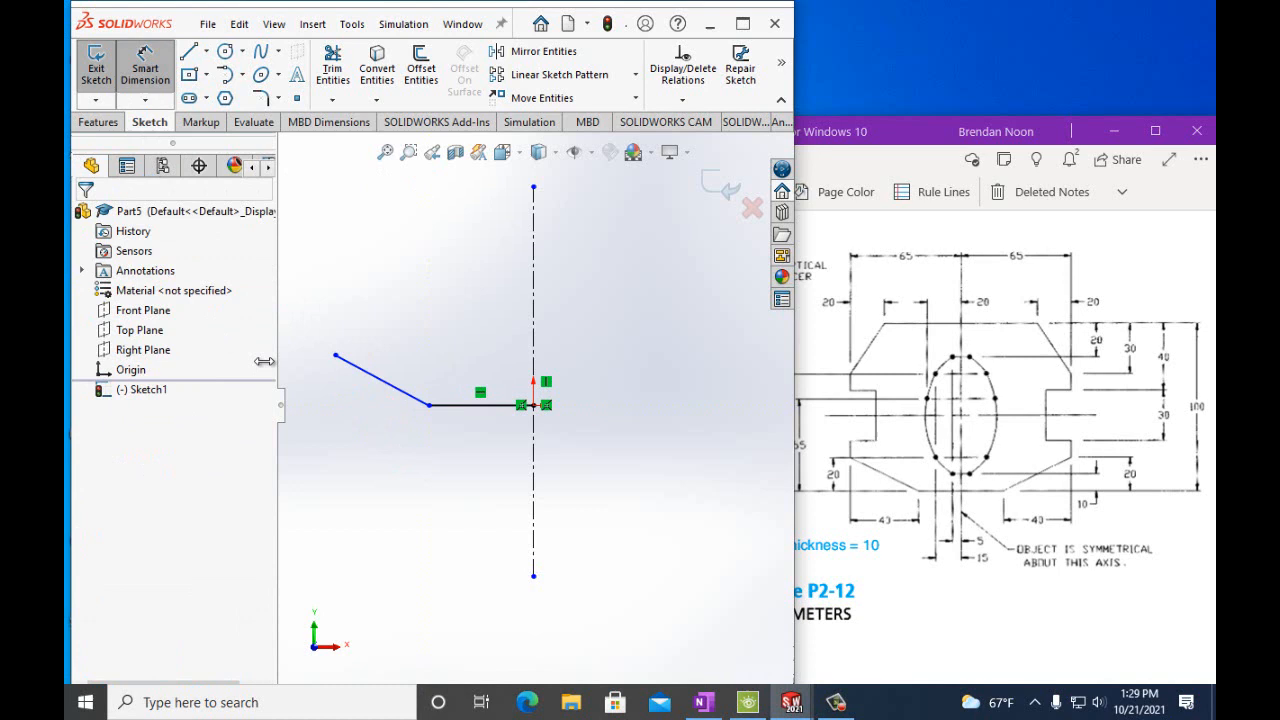
pyautogui.click(356, 392)
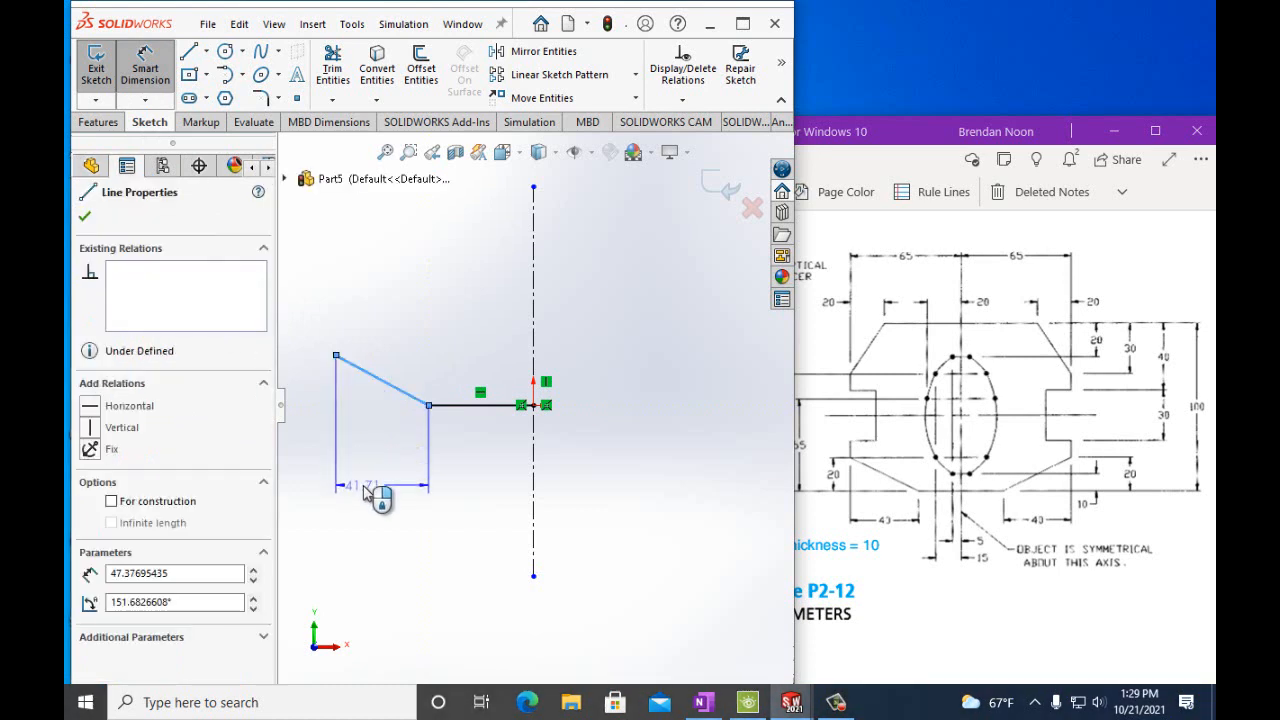
pyautogui.click(364, 490)
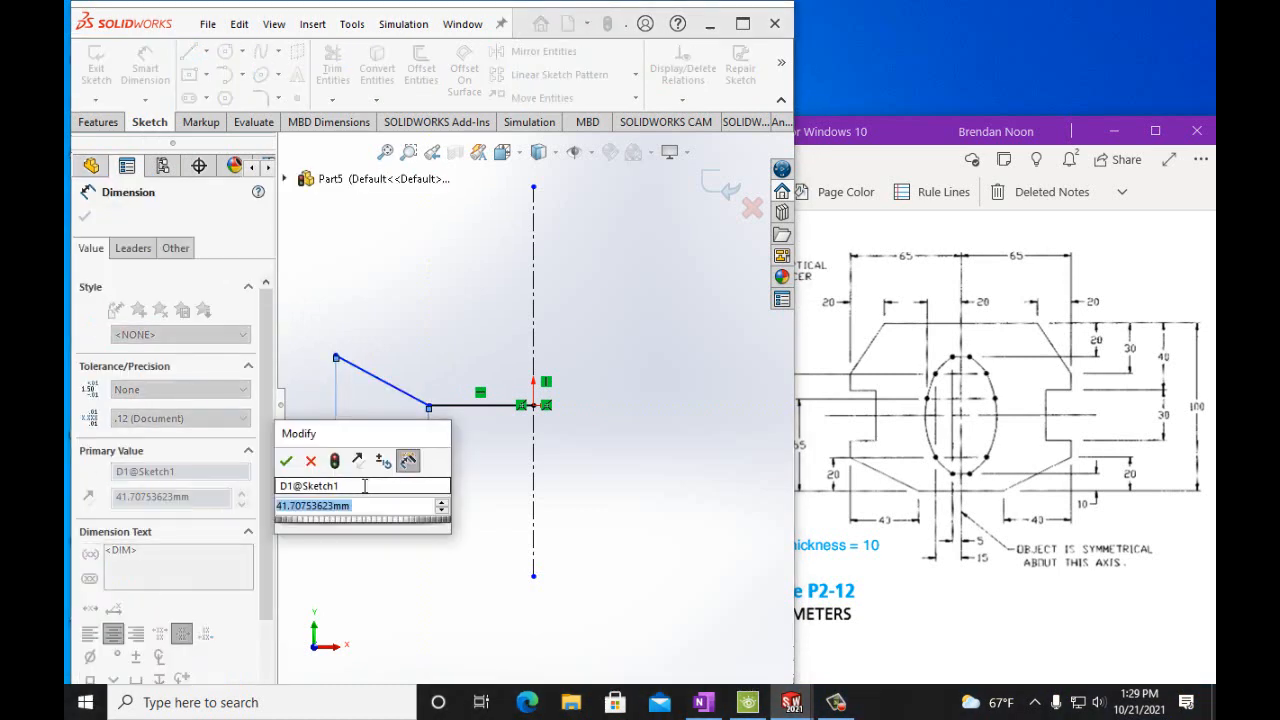
pyautogui.write('43mm')
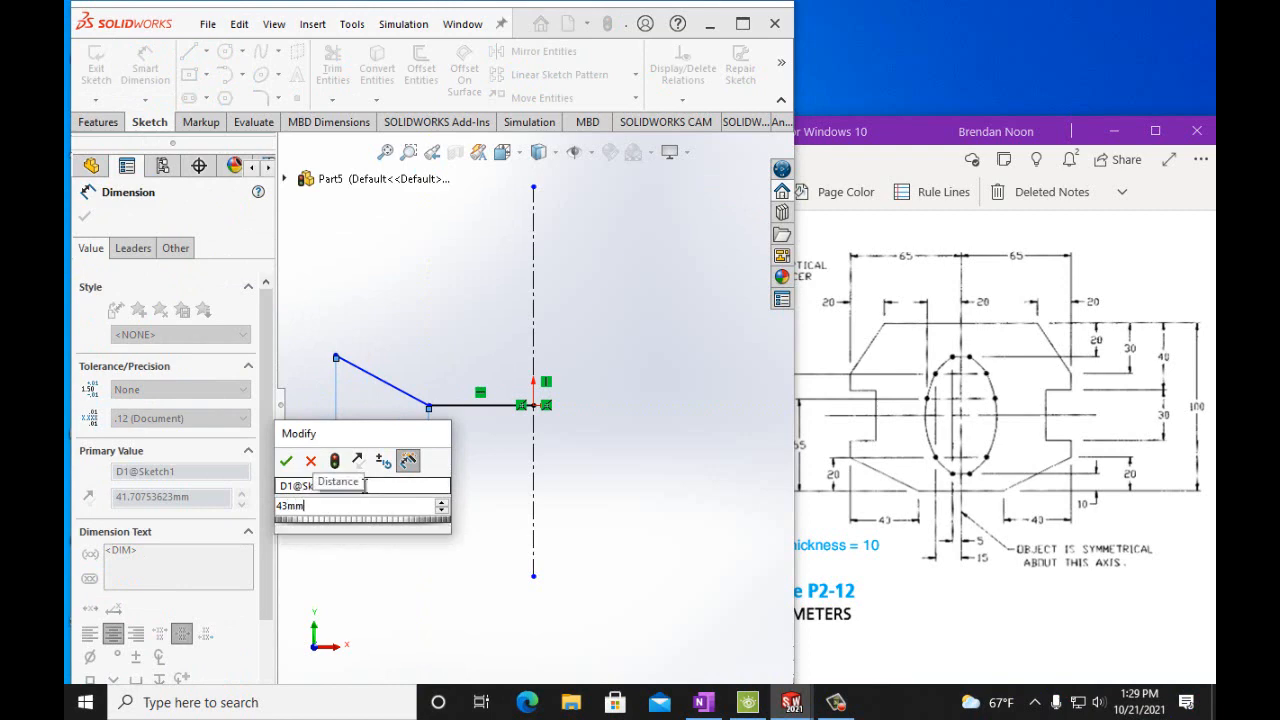
pyautogui.click(286, 460)
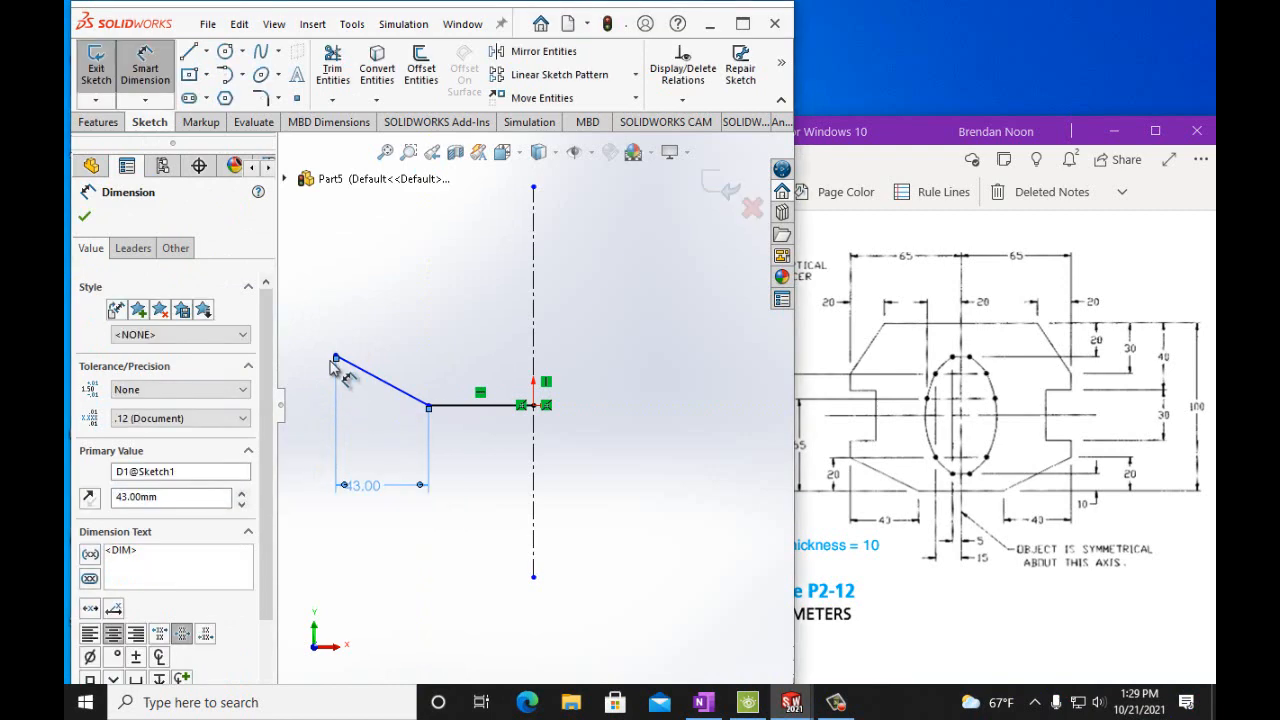
# Dimension the vertical height between the slanted line's two endpoints as 20 mm
pyautogui.scroll(2, 332, 366)
pyautogui.scroll(2, 415, 262)
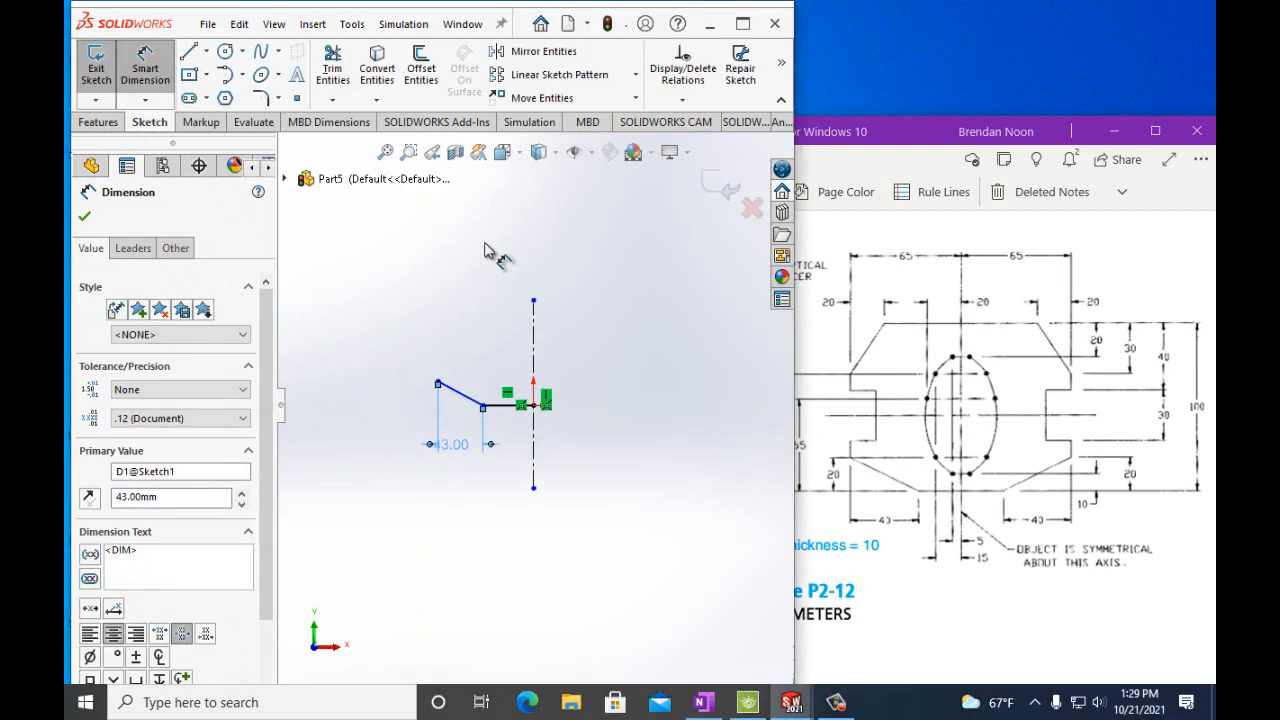
pyautogui.scroll(-3, 490, 252)
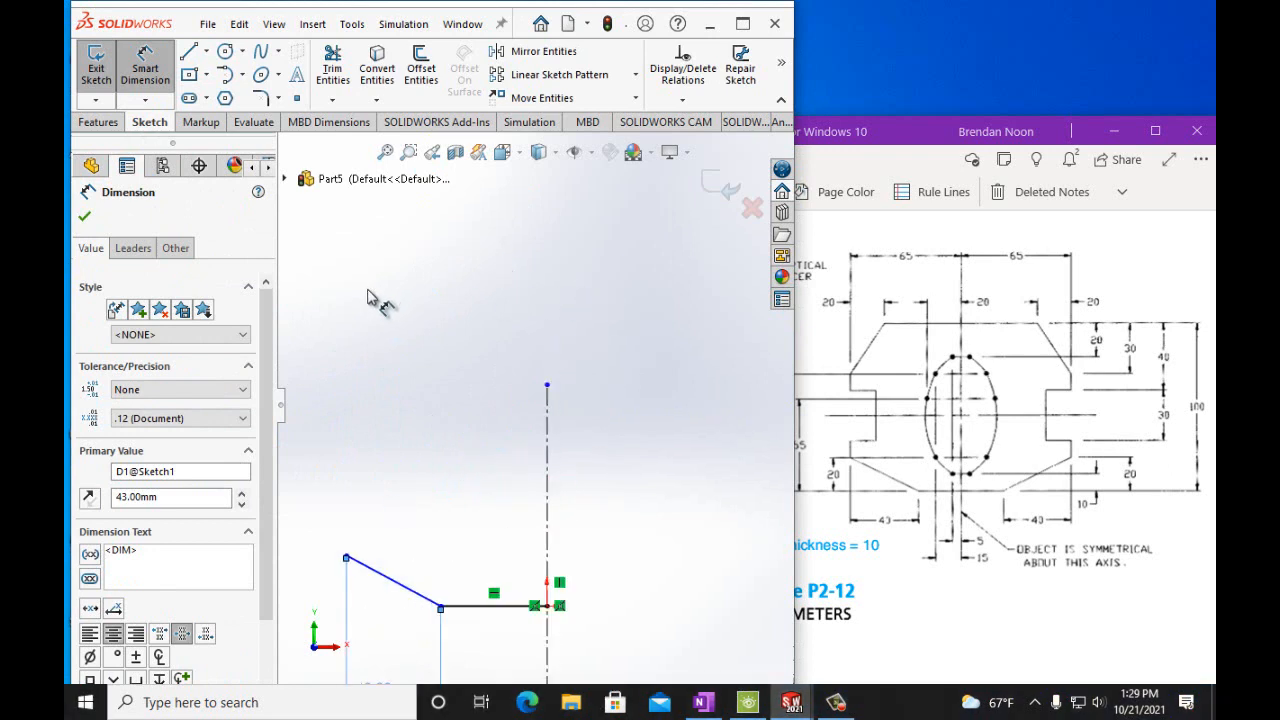
pyautogui.scroll(1, 367, 297)
pyautogui.scroll(-1, 365, 304)
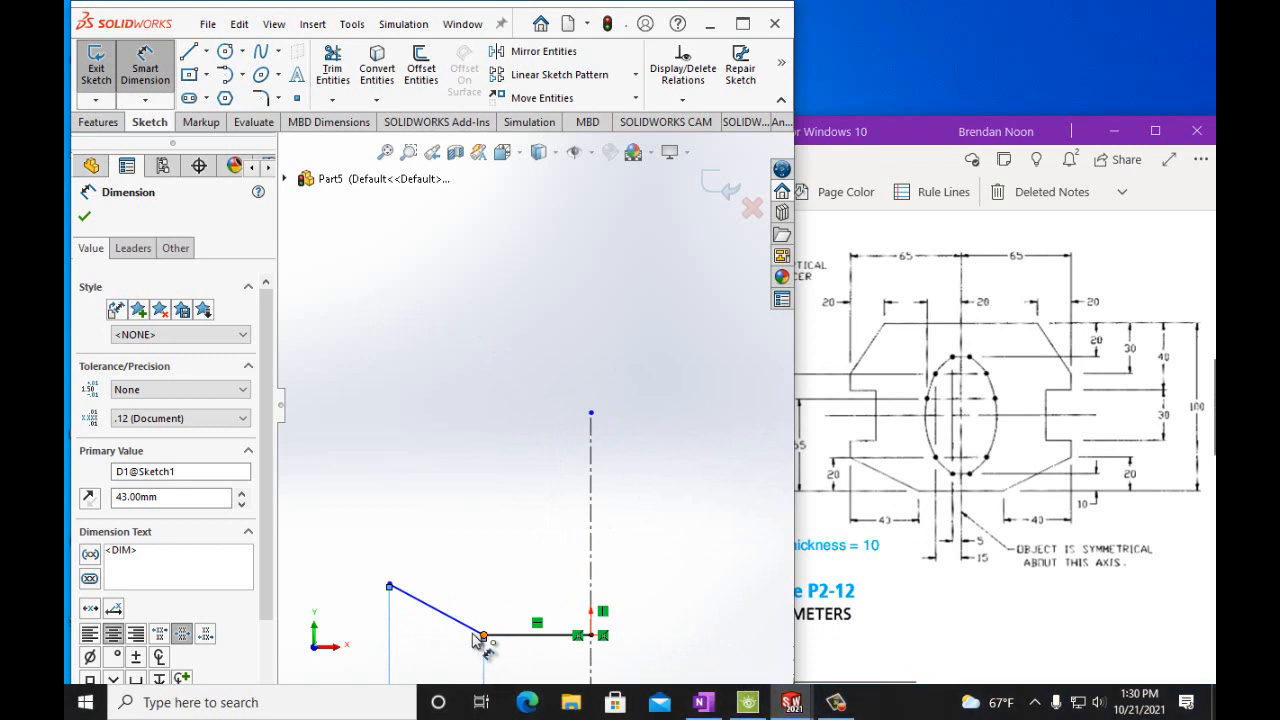
pyautogui.click(390, 588)
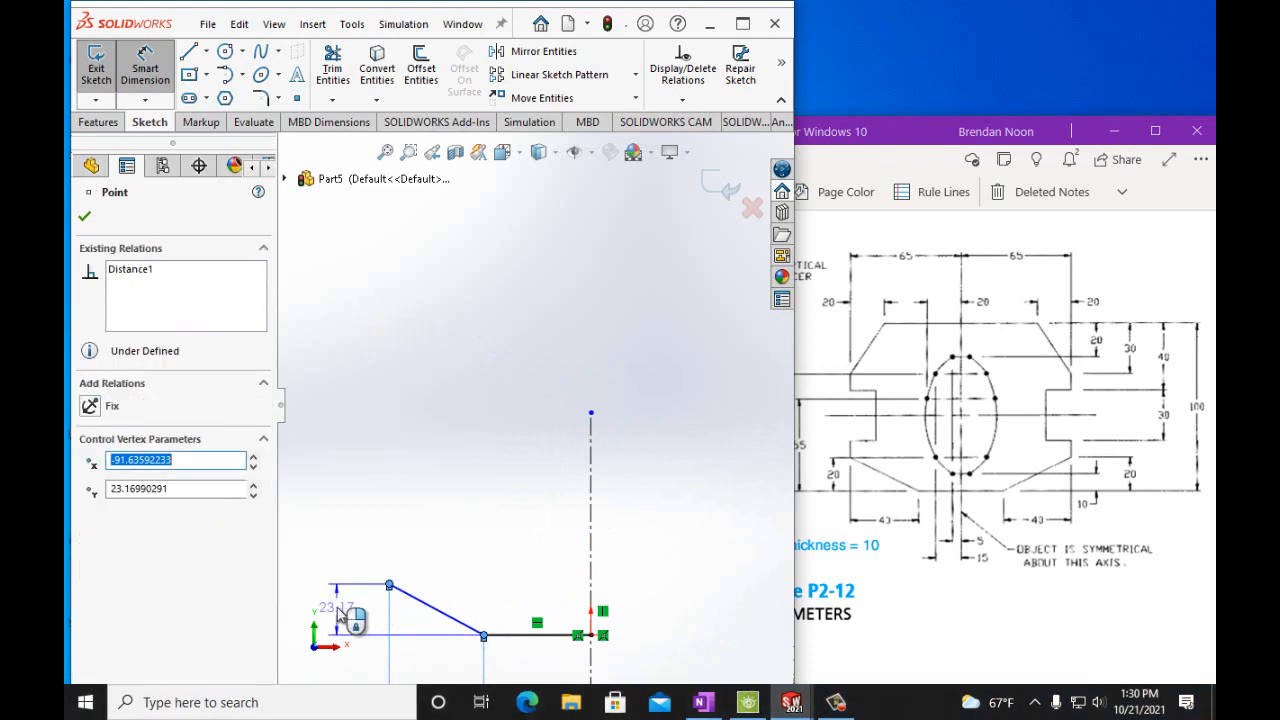
pyautogui.click(337, 607)
pyautogui.write('20mm')
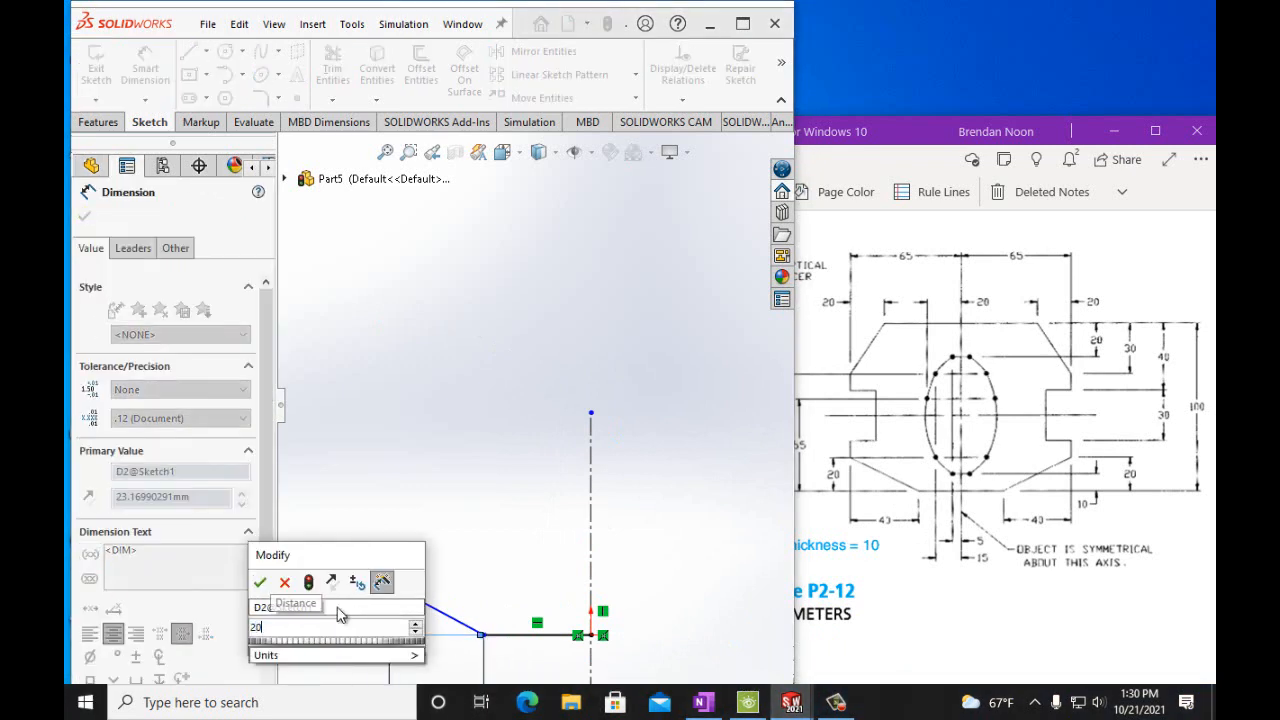
pyautogui.click(261, 583)
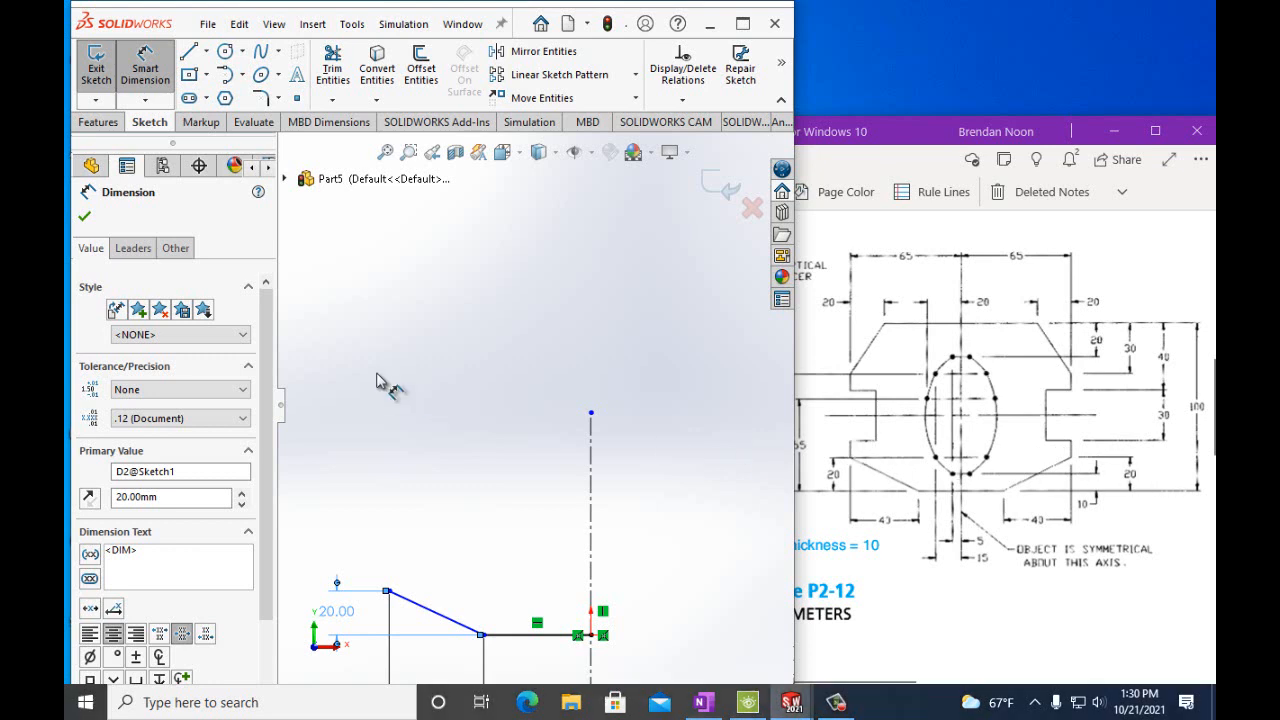
# Sketch a vertical line about 13 mm long upward from the outer endpoint of the slanted line
pyautogui.click(187, 51)
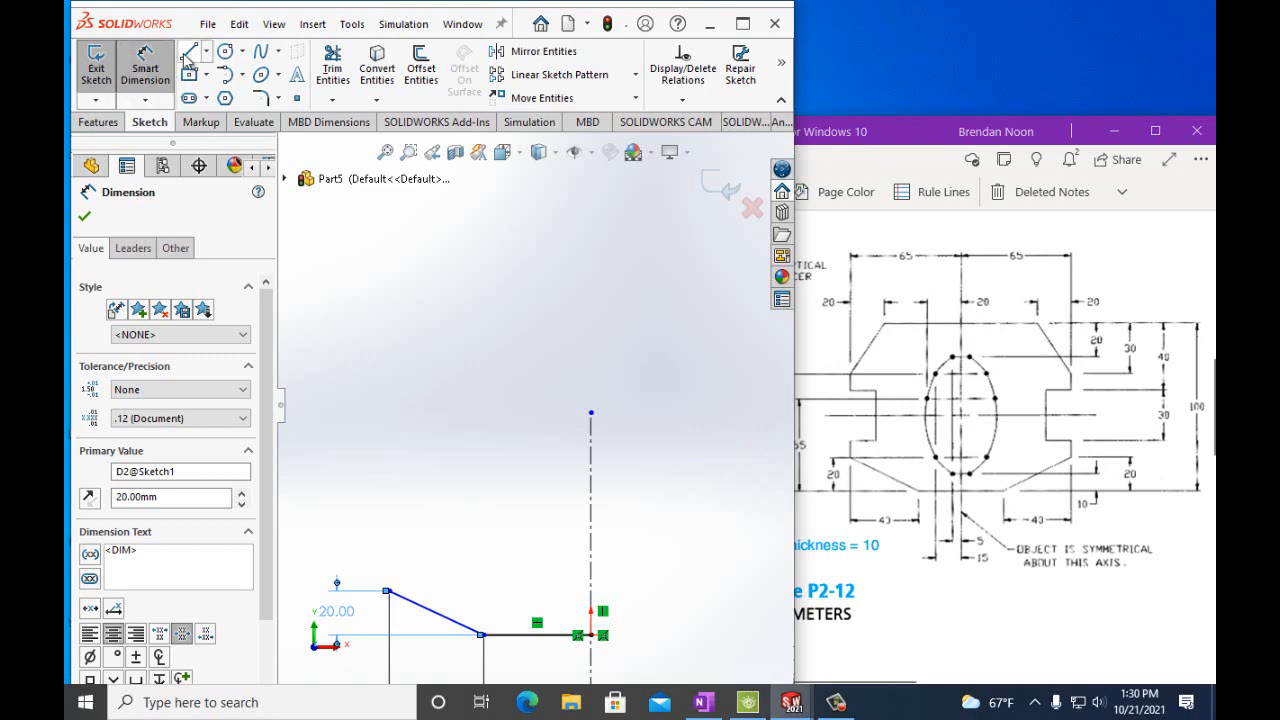
pyautogui.click(389, 590)
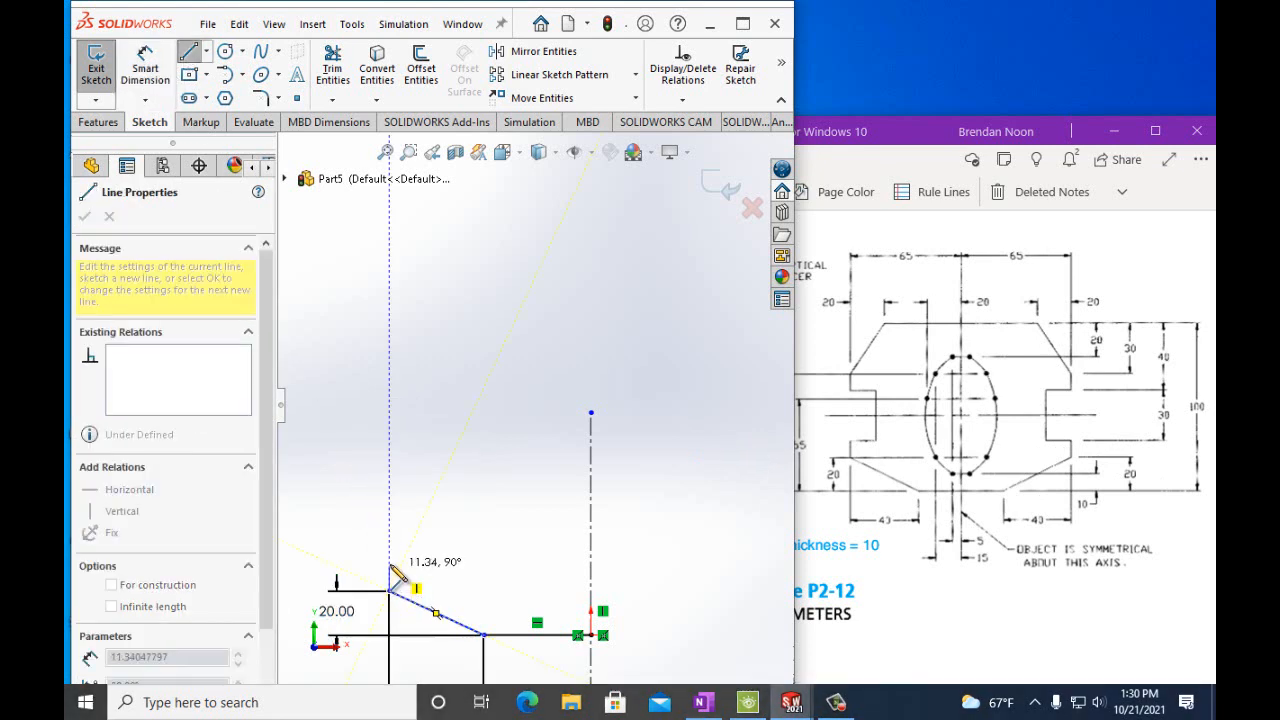
pyautogui.click(400, 565)
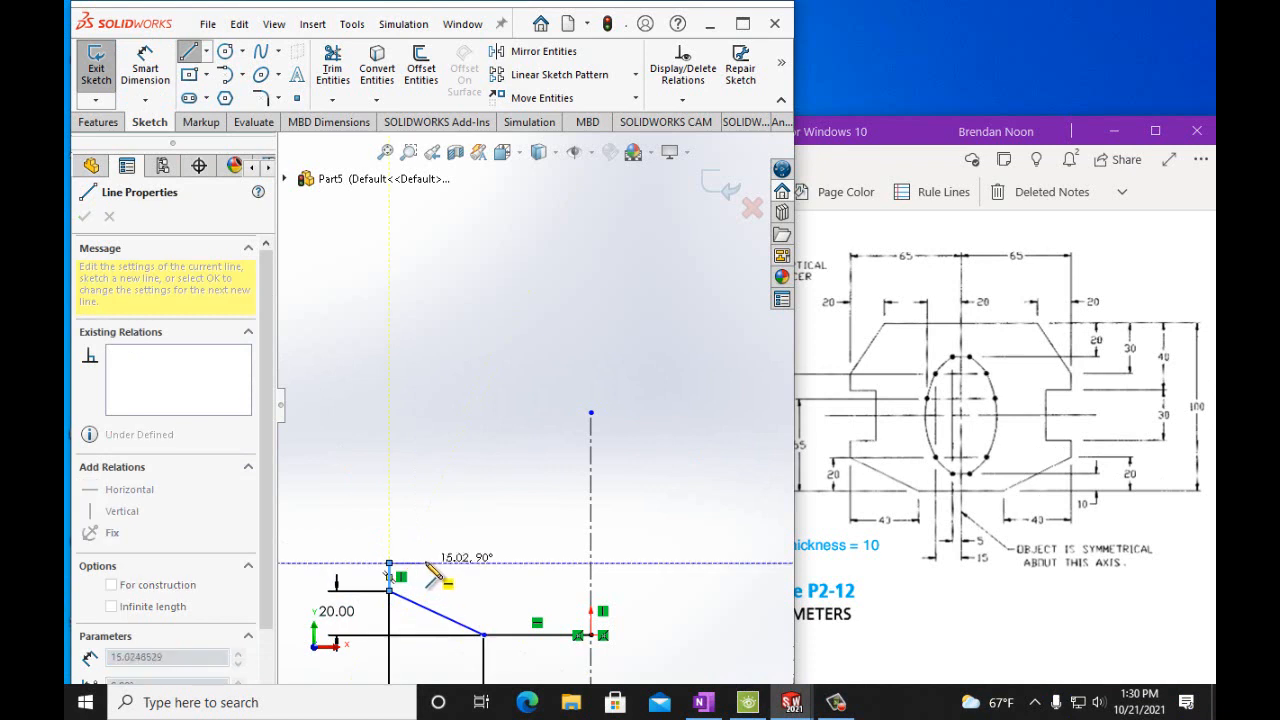
pyautogui.click(434, 563)
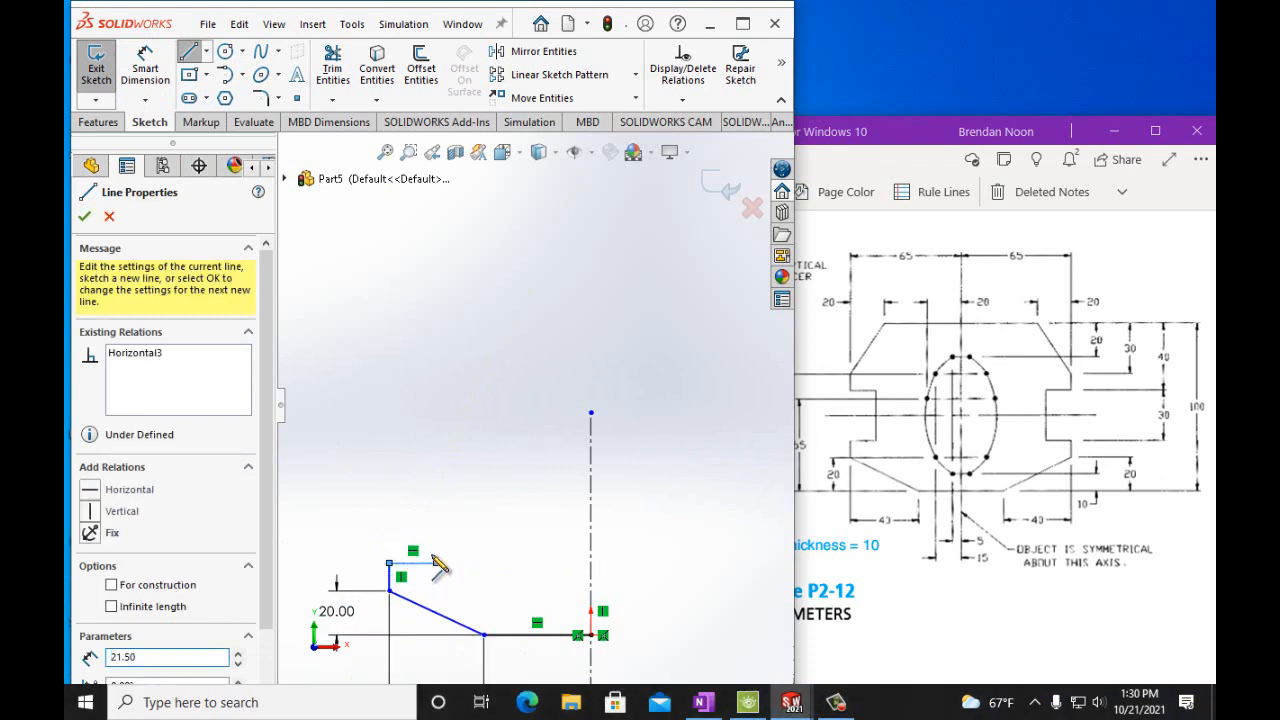
pyautogui.click(435, 503)
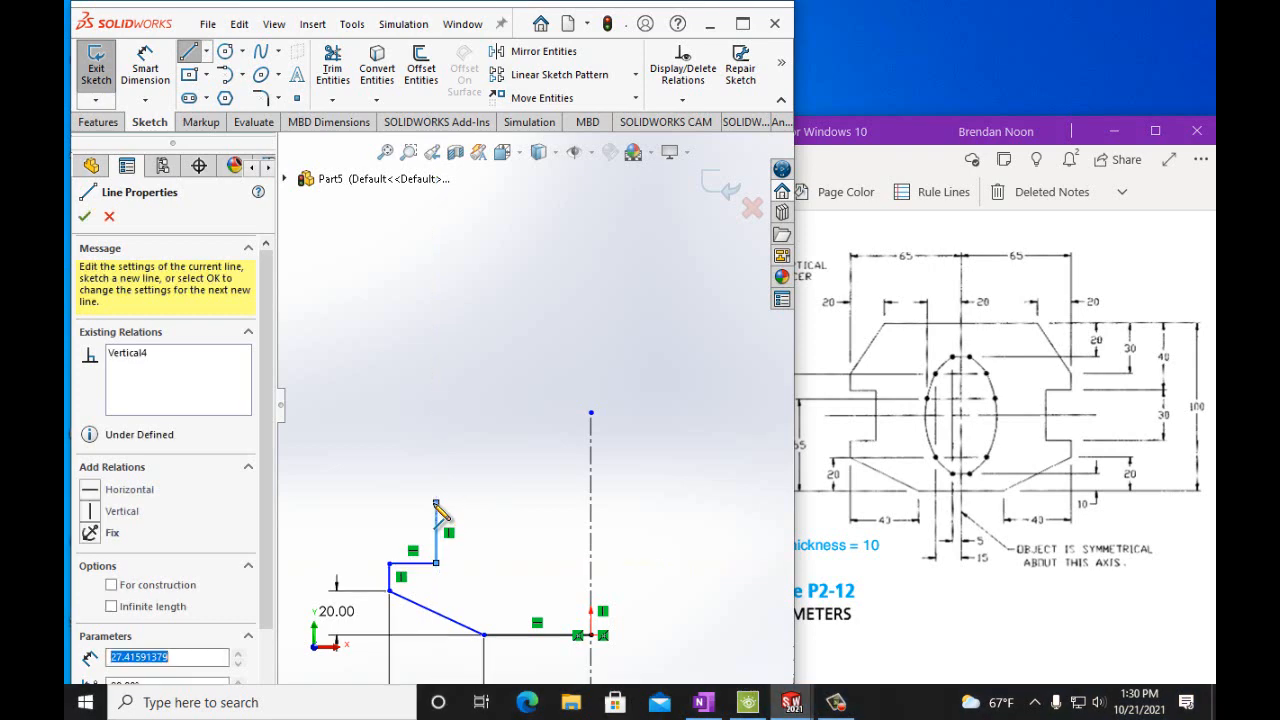
pyautogui.click(239, 23)
pyautogui.click(256, 55)
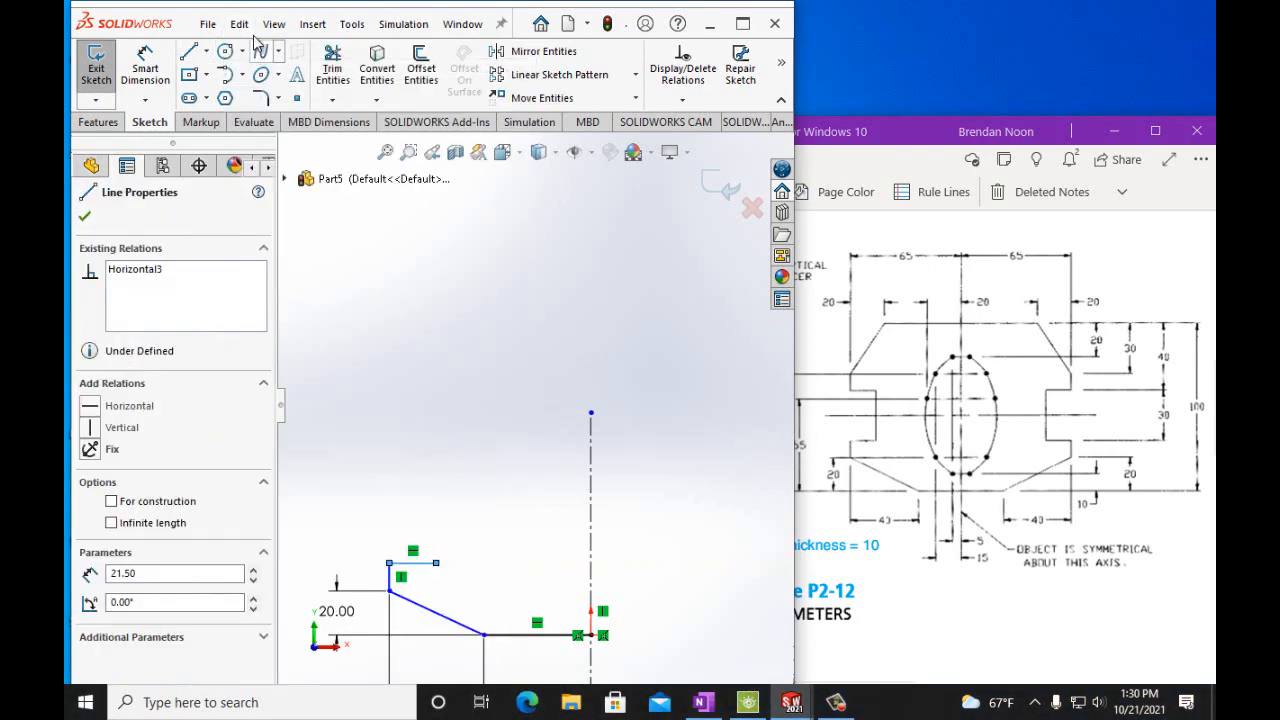
pyautogui.click(239, 23)
pyautogui.click(290, 50)
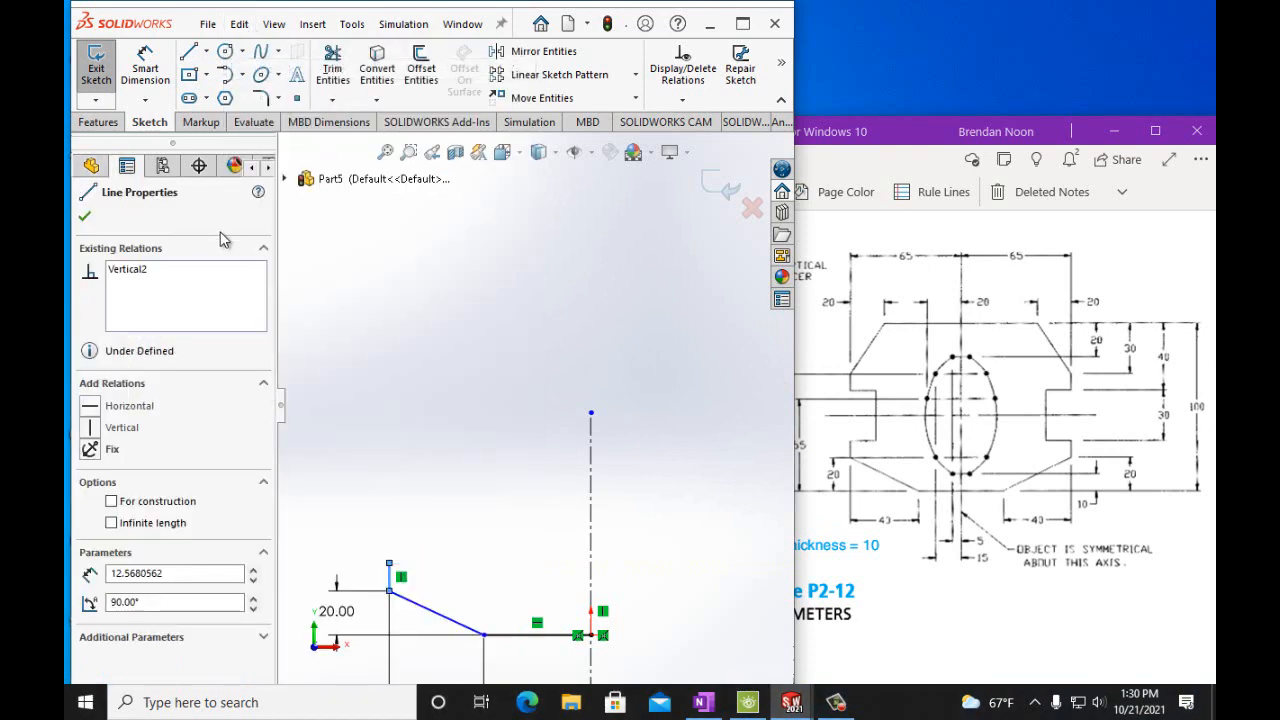
# Sketch the side notch with a horizontal line about 16 mm inward, a vertical line about 54 mm up, and a horizontal line back out
pyautogui.click(189, 51)
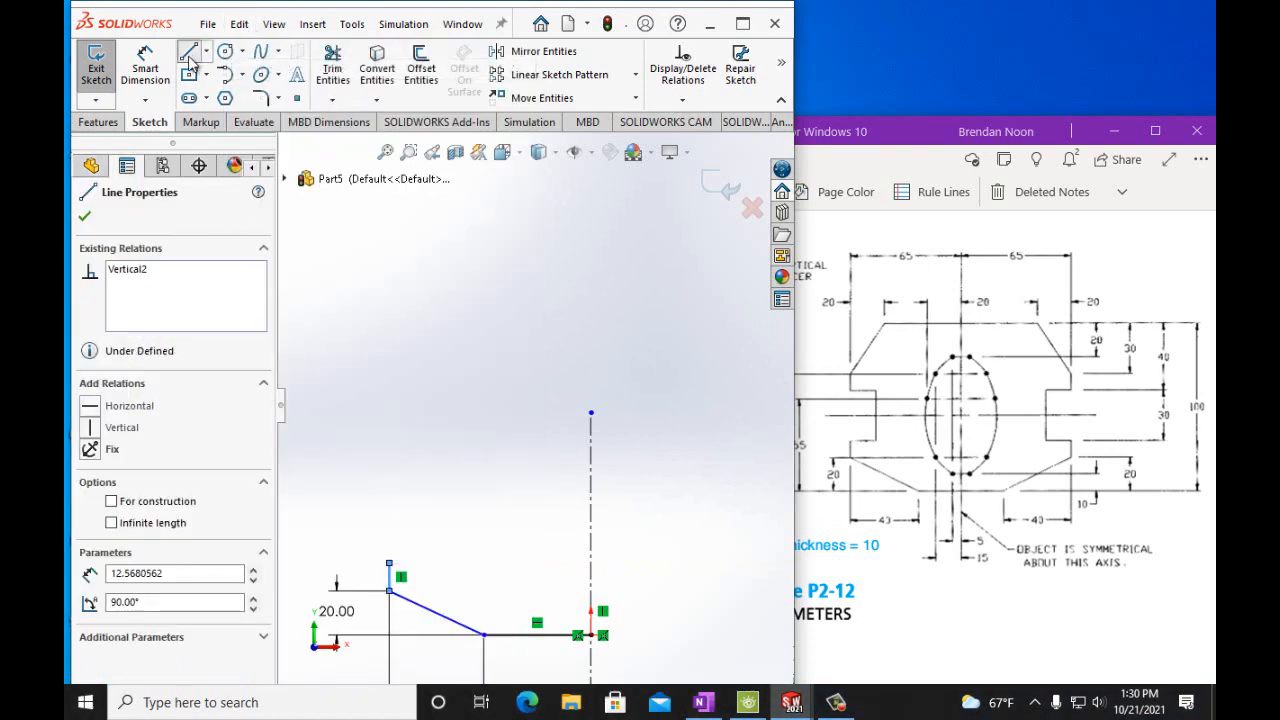
pyautogui.click(389, 564)
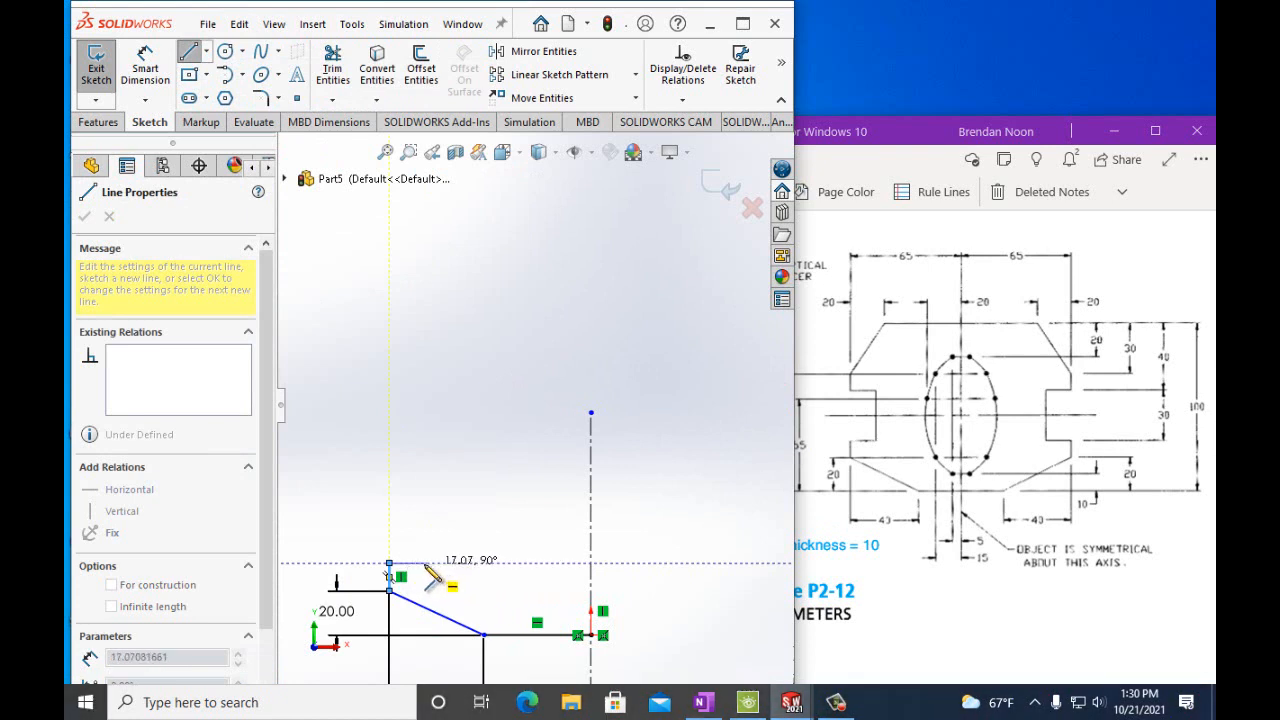
pyautogui.click(424, 563)
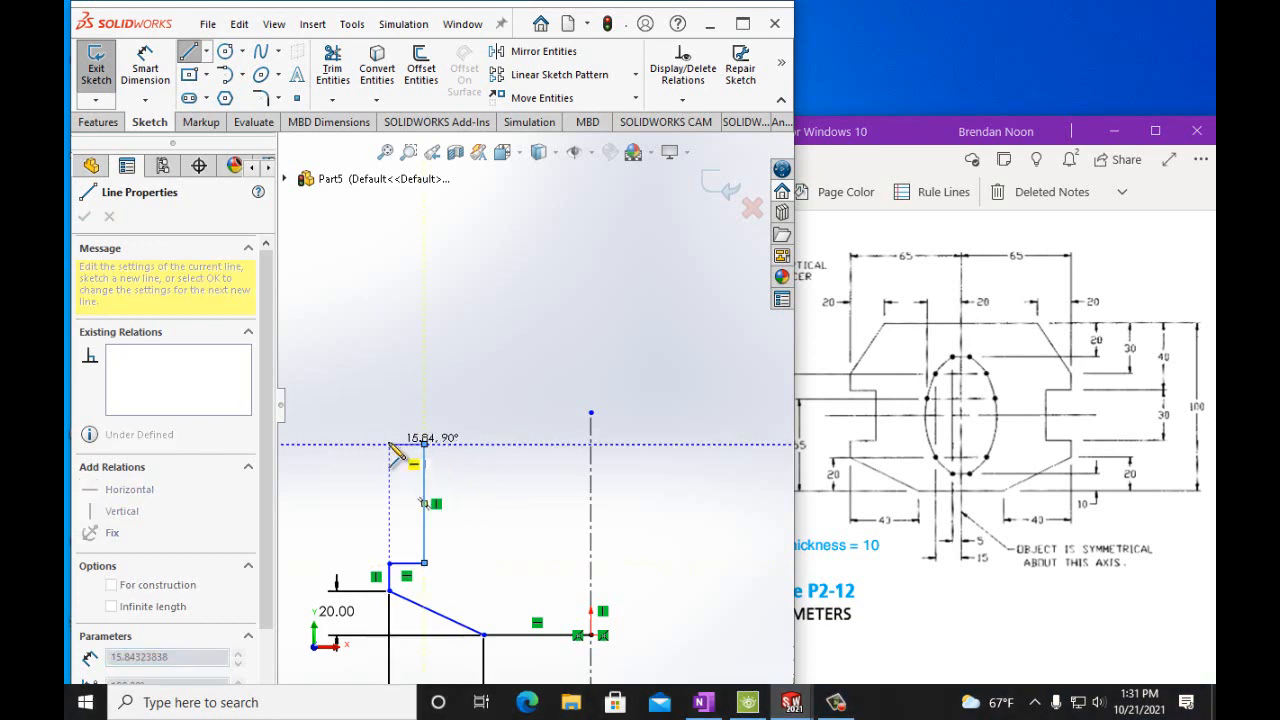
pyautogui.click(393, 447)
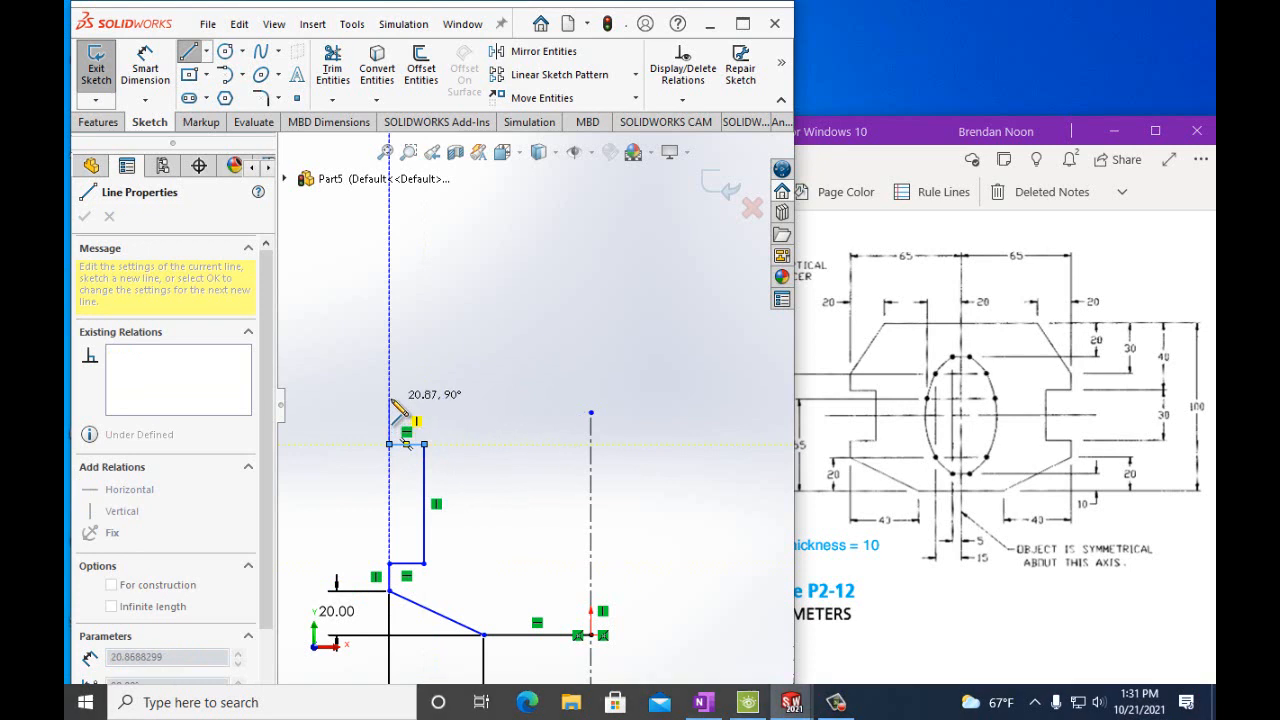
# Continue with a vertical line about 21 mm up, a slanted line about 58 mm inward, and a horizontal line about 60 mm ending above the centerline
pyautogui.click(390, 399)
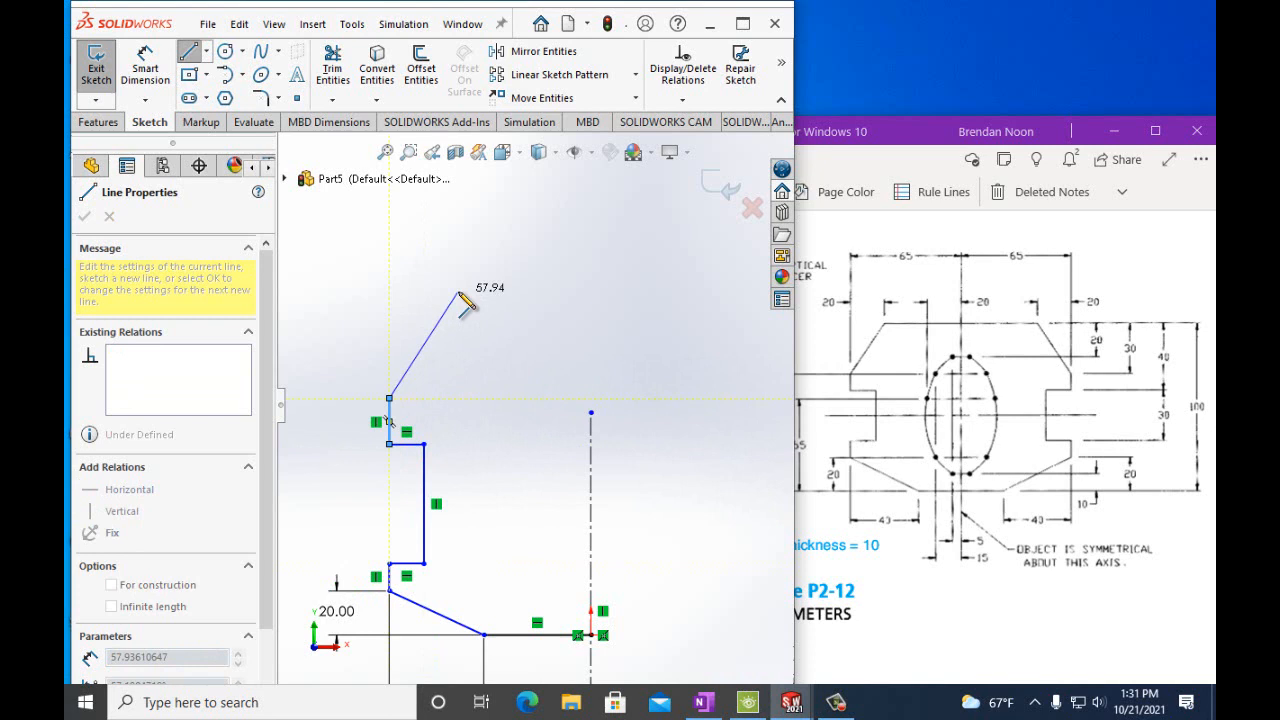
pyautogui.click(458, 292)
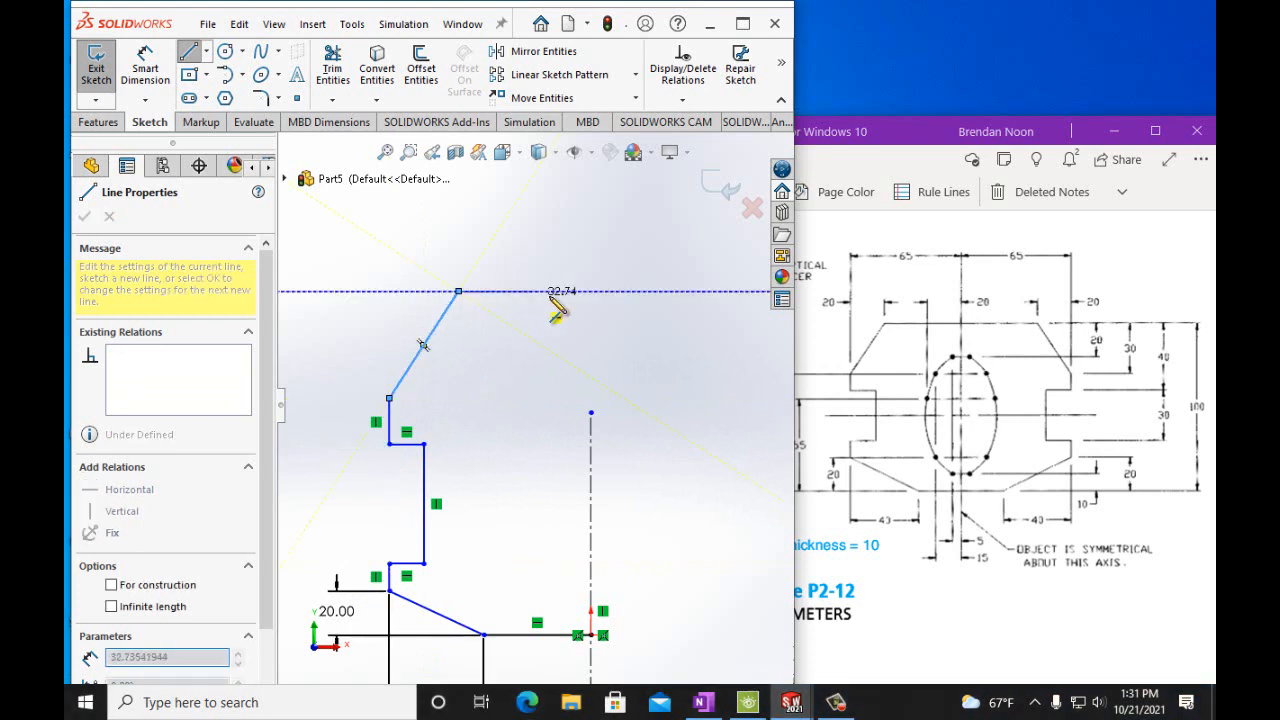
pyautogui.doubleClick(591, 292)
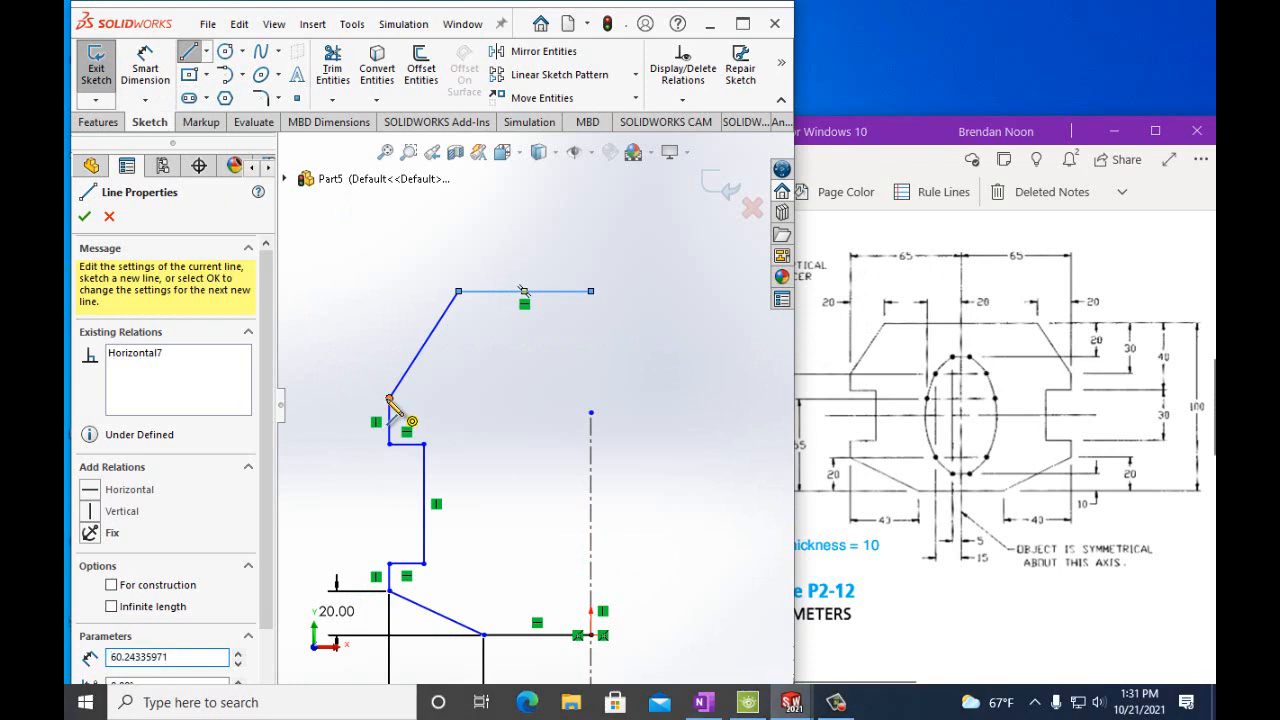
pyautogui.click(590, 291)
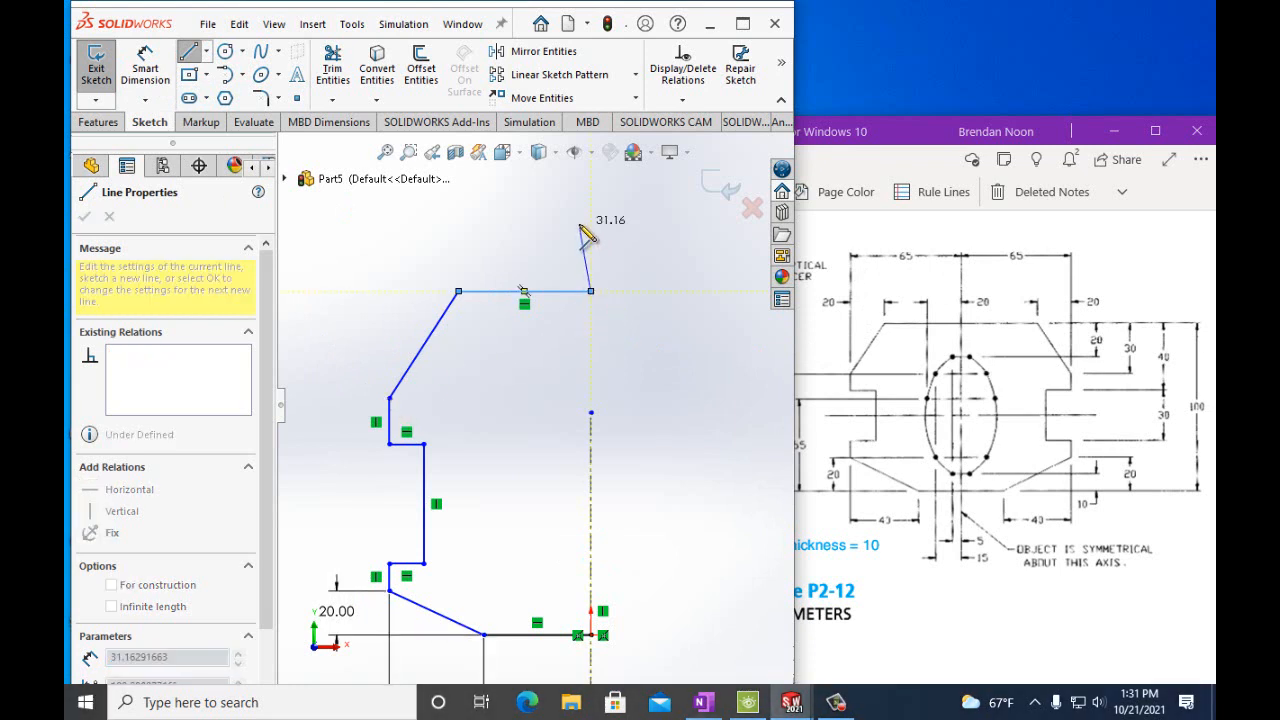
pyautogui.click(643, 344)
pyautogui.click(239, 23)
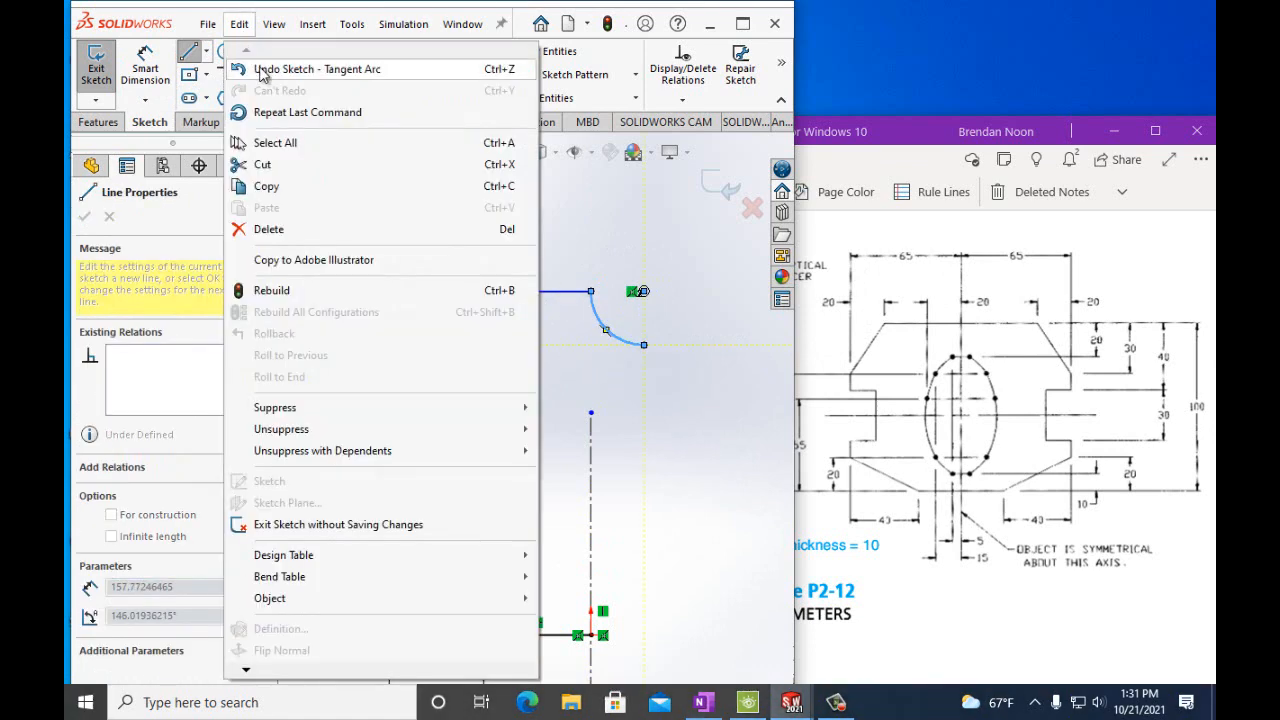
pyautogui.click(262, 68)
# Dimension the horizontal distance from the upper slanted line's lower endpoint to the top line's inner endpoint as 65 mm
pyautogui.click(145, 66)
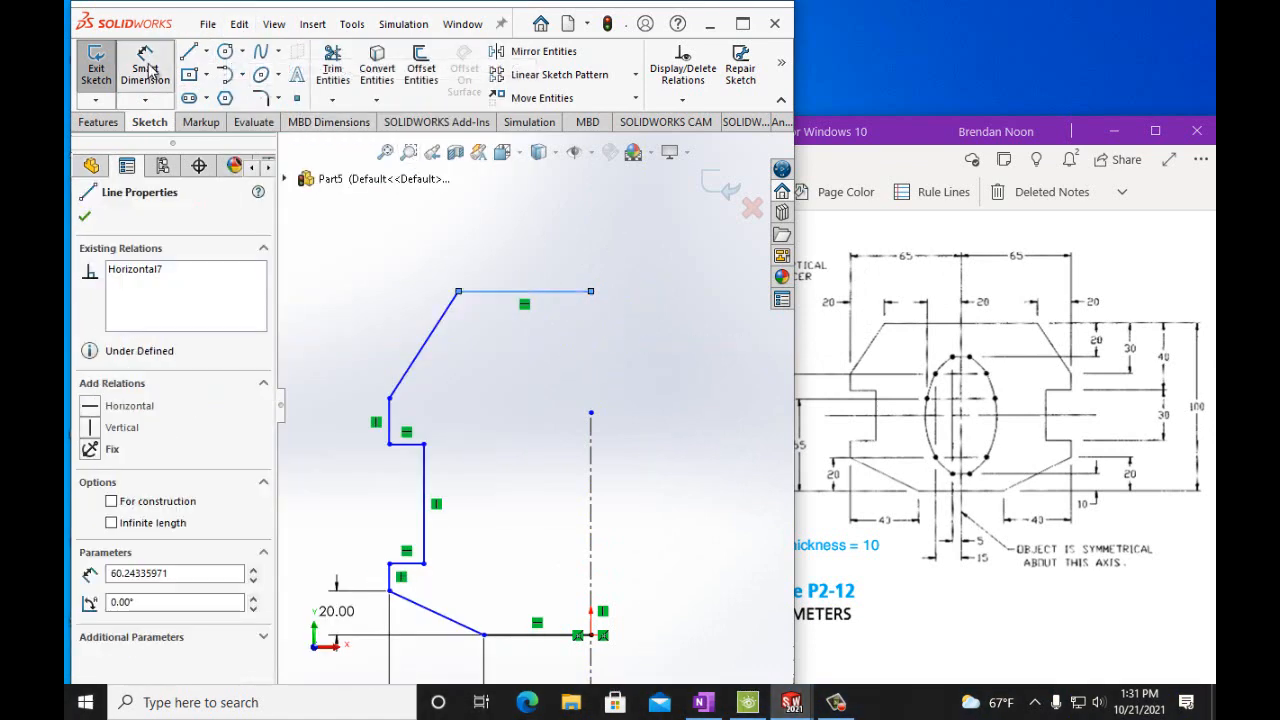
pyautogui.click(388, 396)
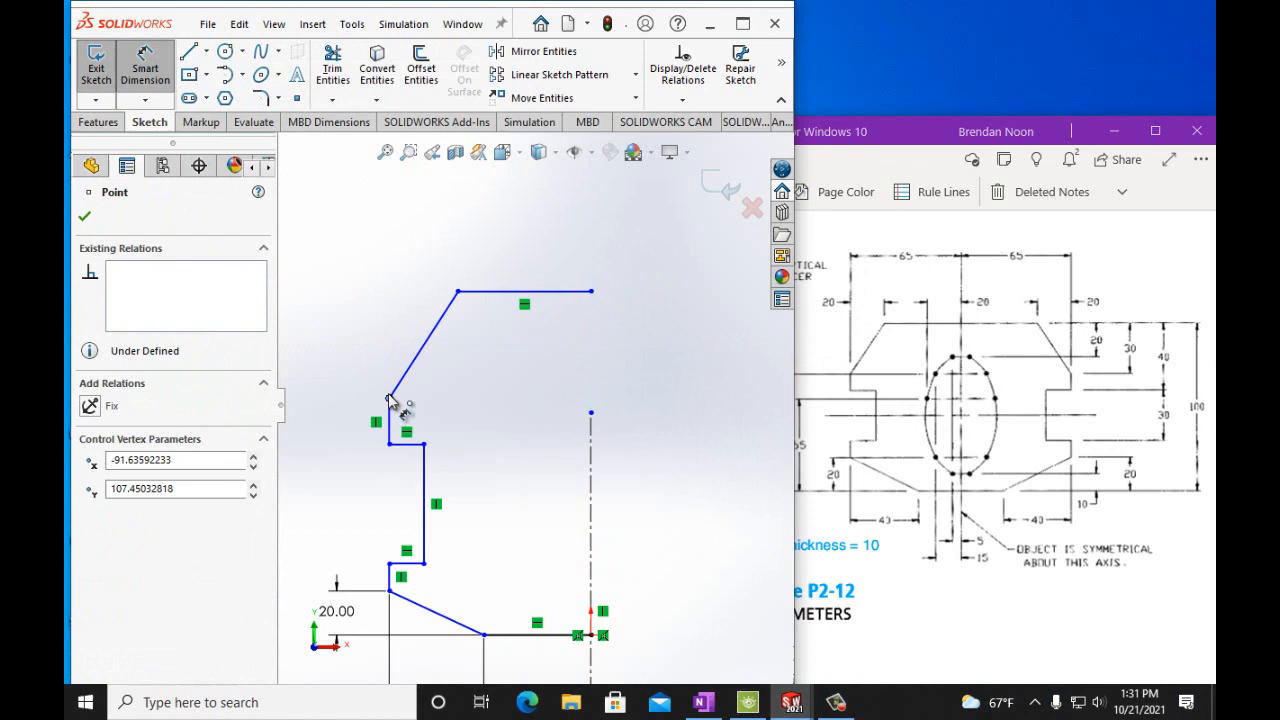
pyautogui.click(591, 292)
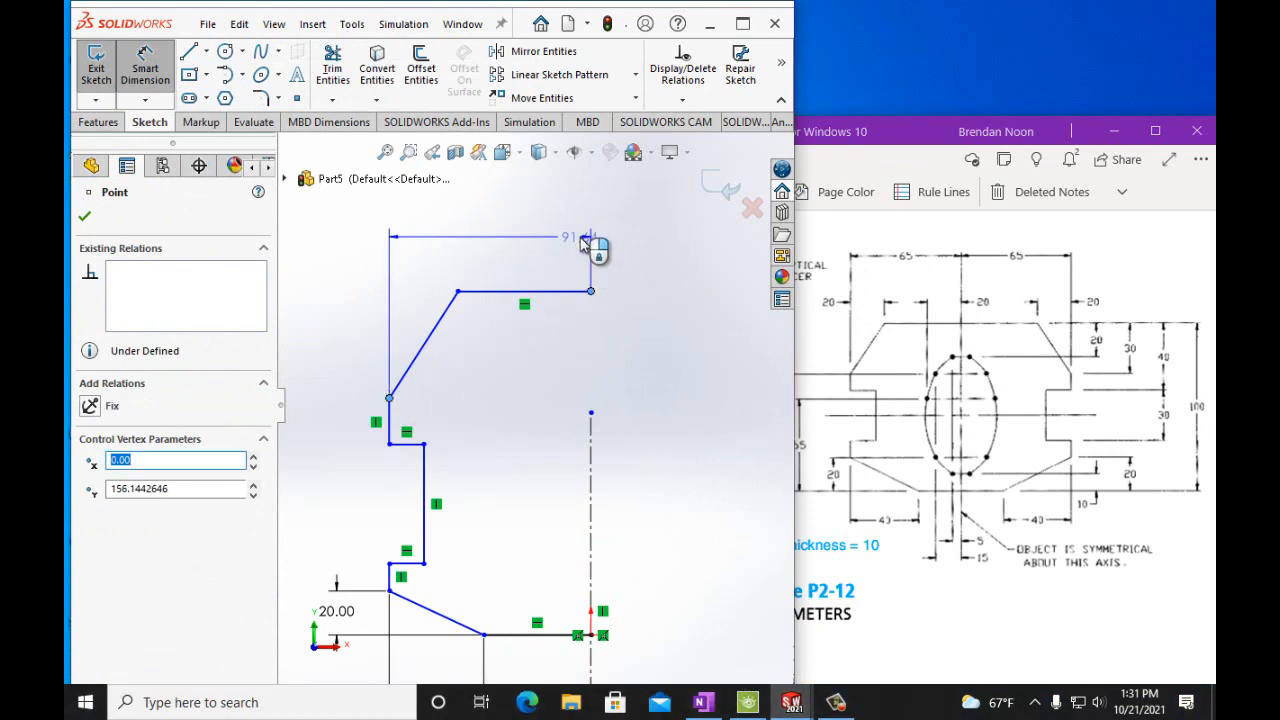
pyautogui.click(585, 245)
pyautogui.write('65')
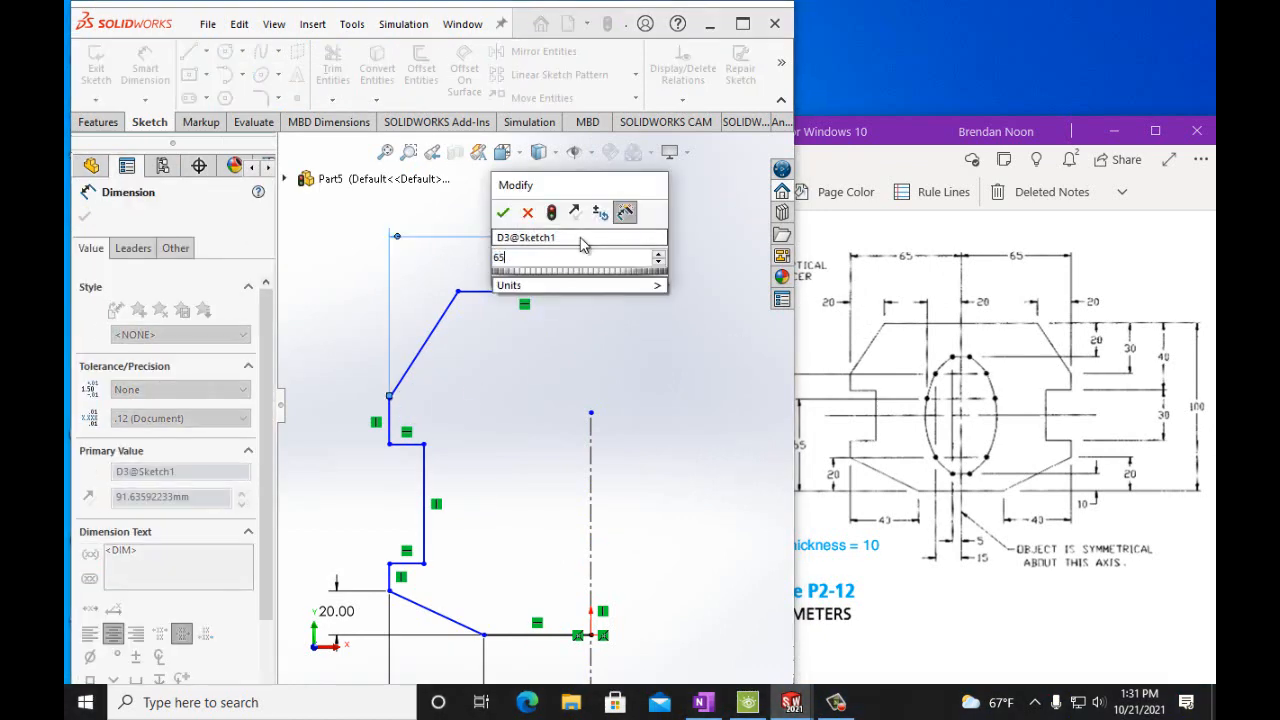
pyautogui.write('mm')
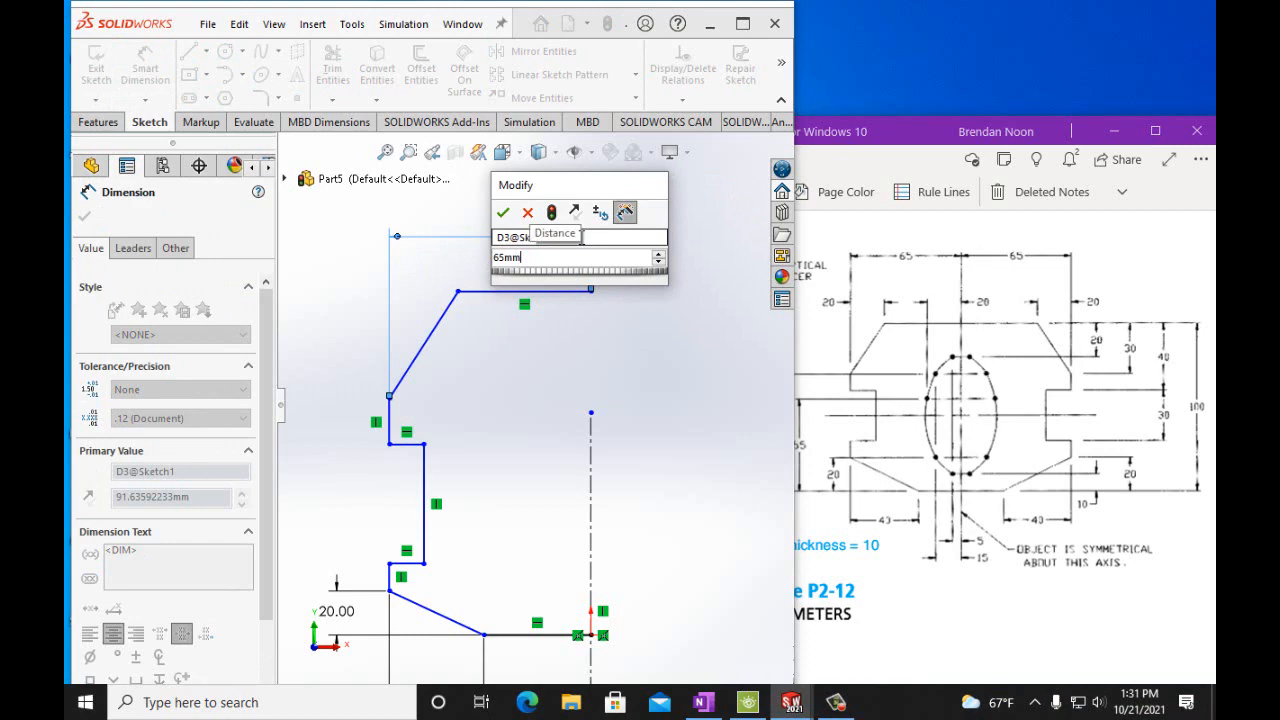
pyautogui.click(503, 214)
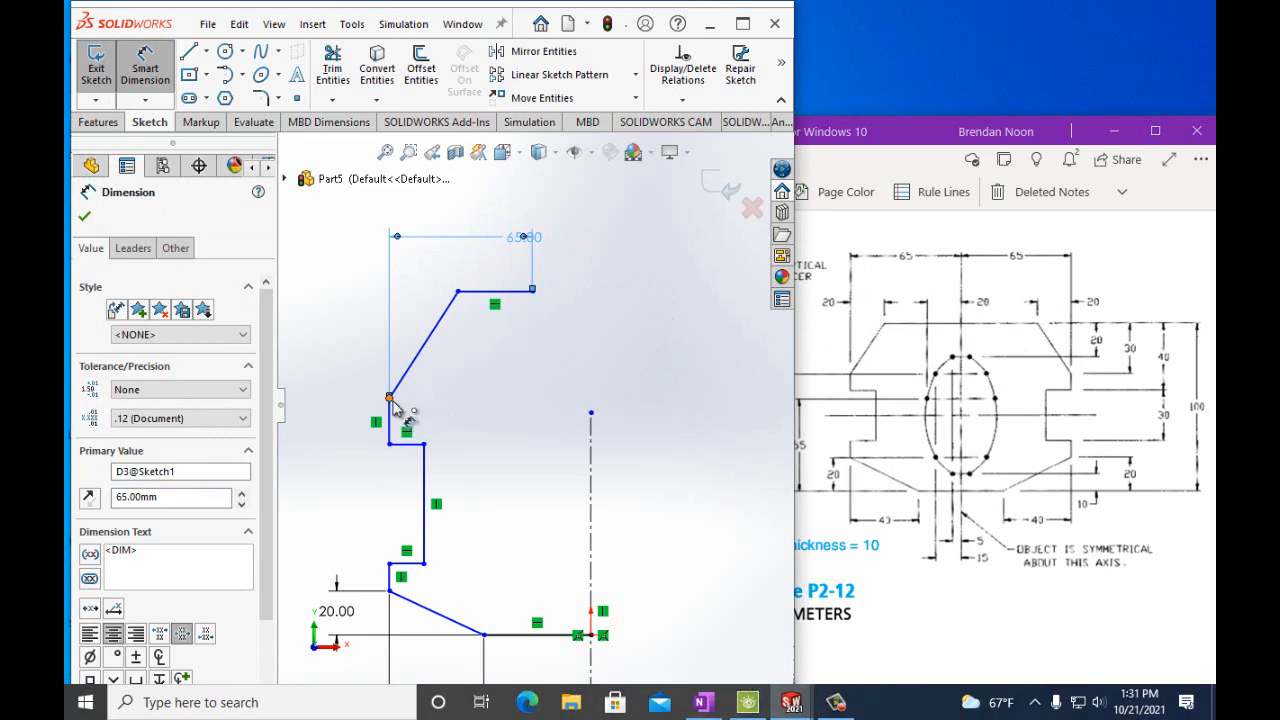
# Dimension the upper slanted line's horizontal span as 20 mm
pyautogui.click(390, 398)
pyautogui.click(458, 292)
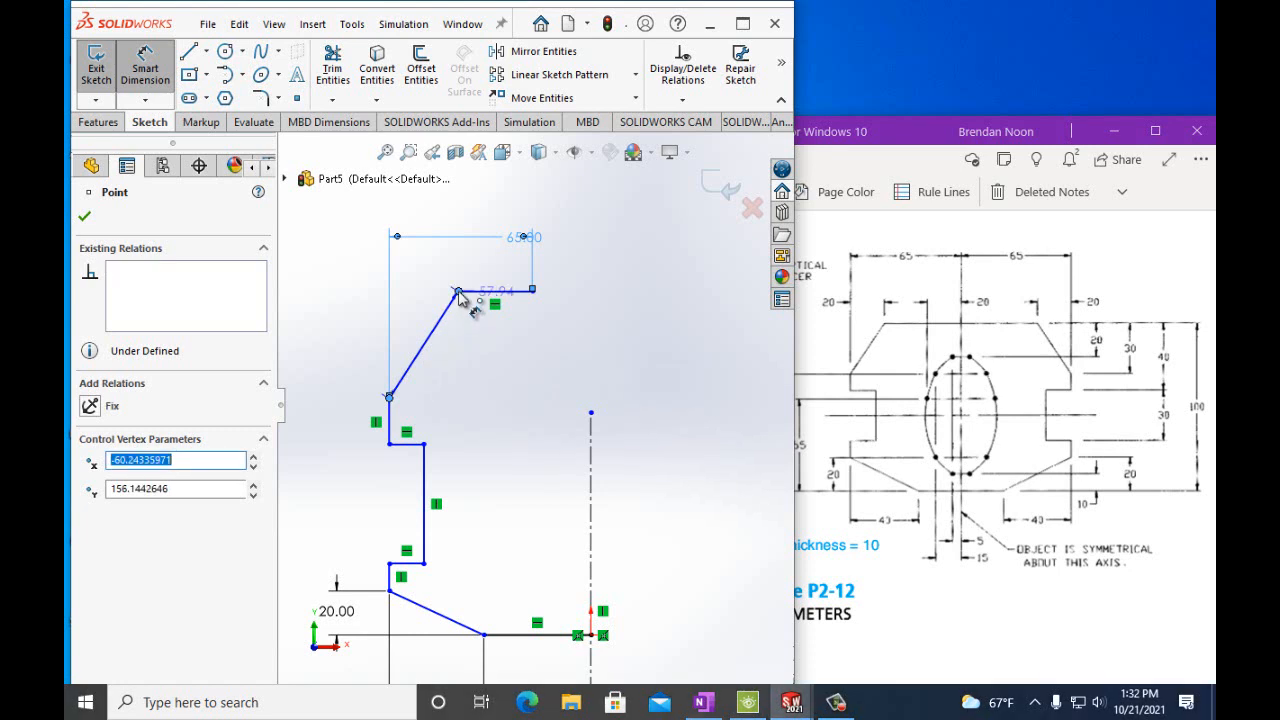
pyautogui.click(442, 278)
pyautogui.write('2')
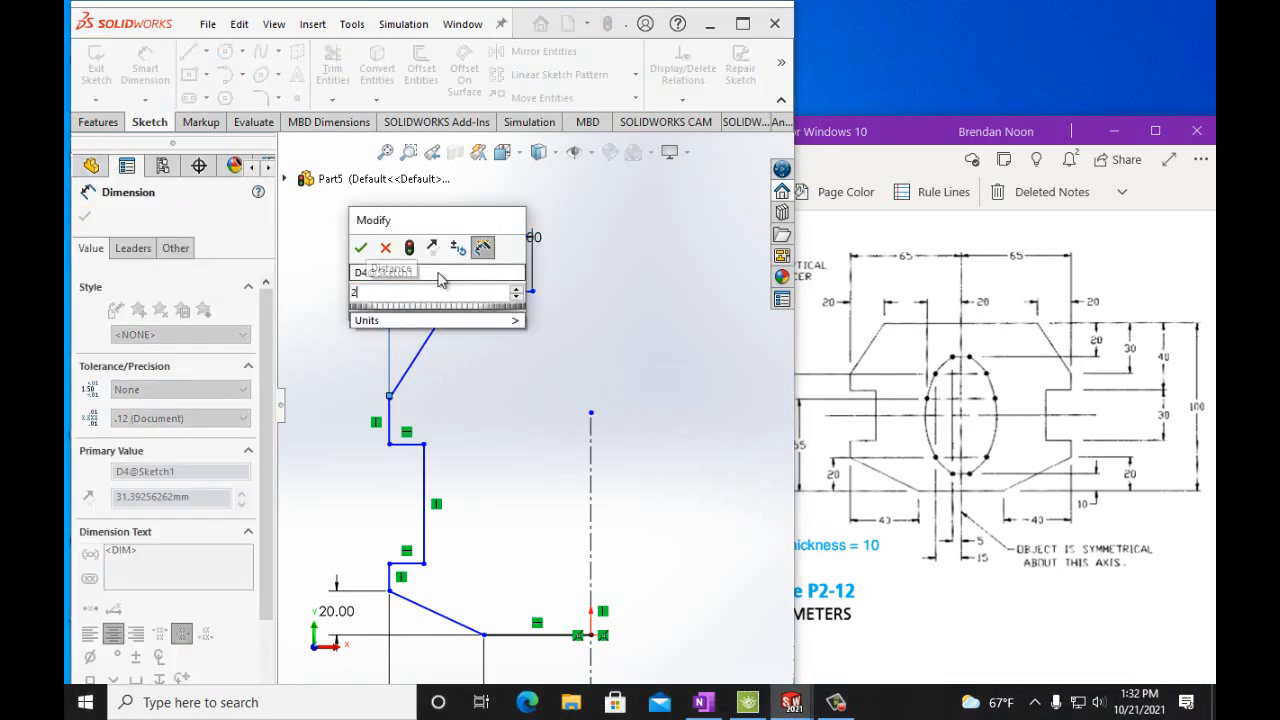
pyautogui.write('0mm')
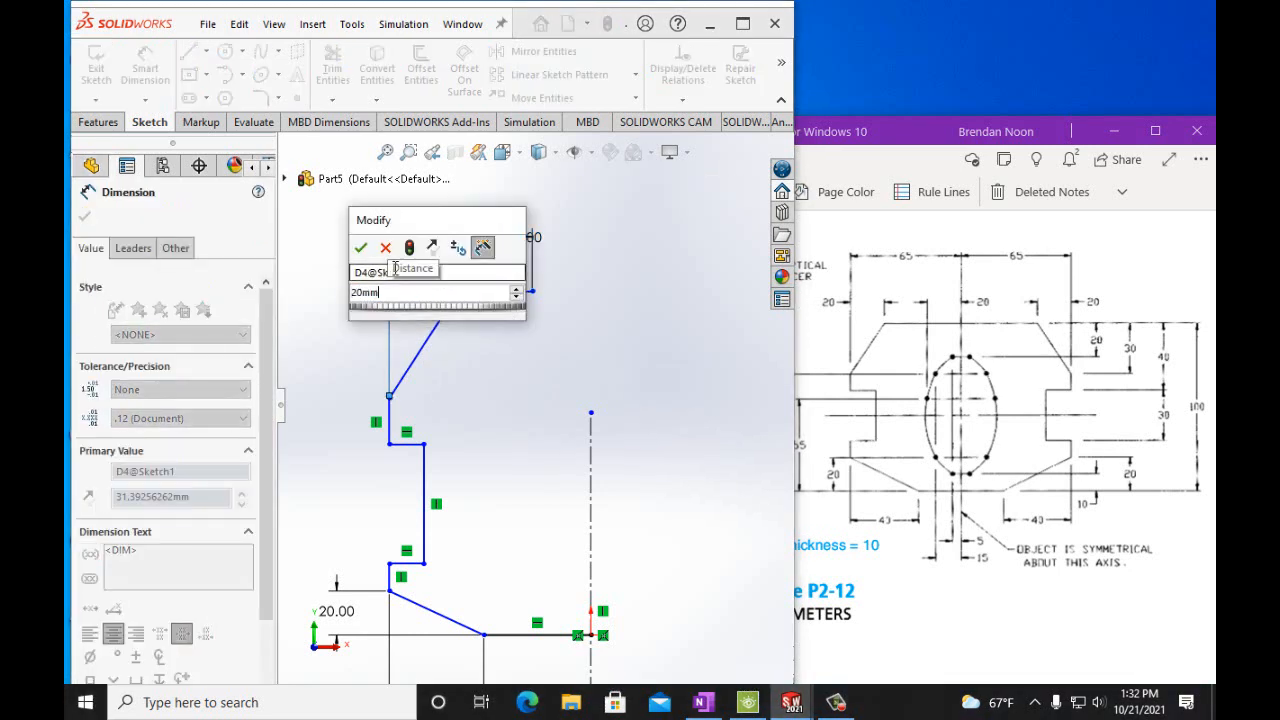
pyautogui.press('Return')
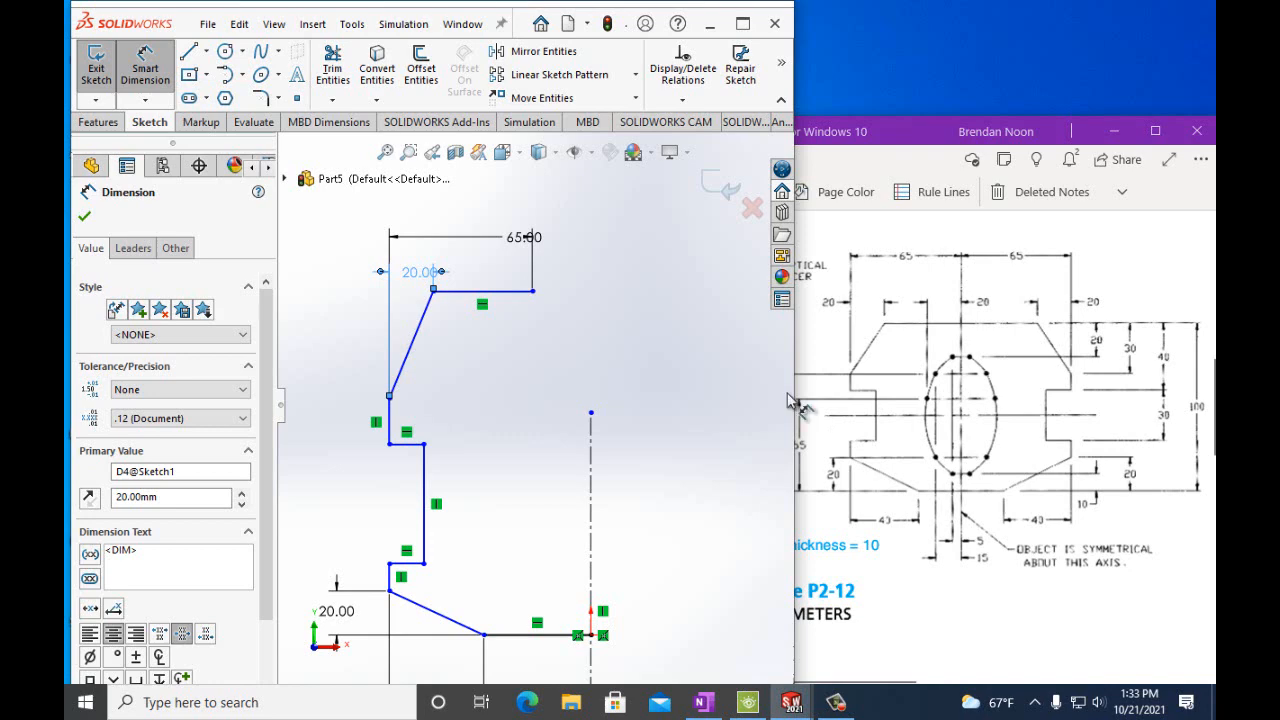
# Undo the upper slanted line's span dimension and the value change of the overall top width dimension
pyautogui.click(238, 26)
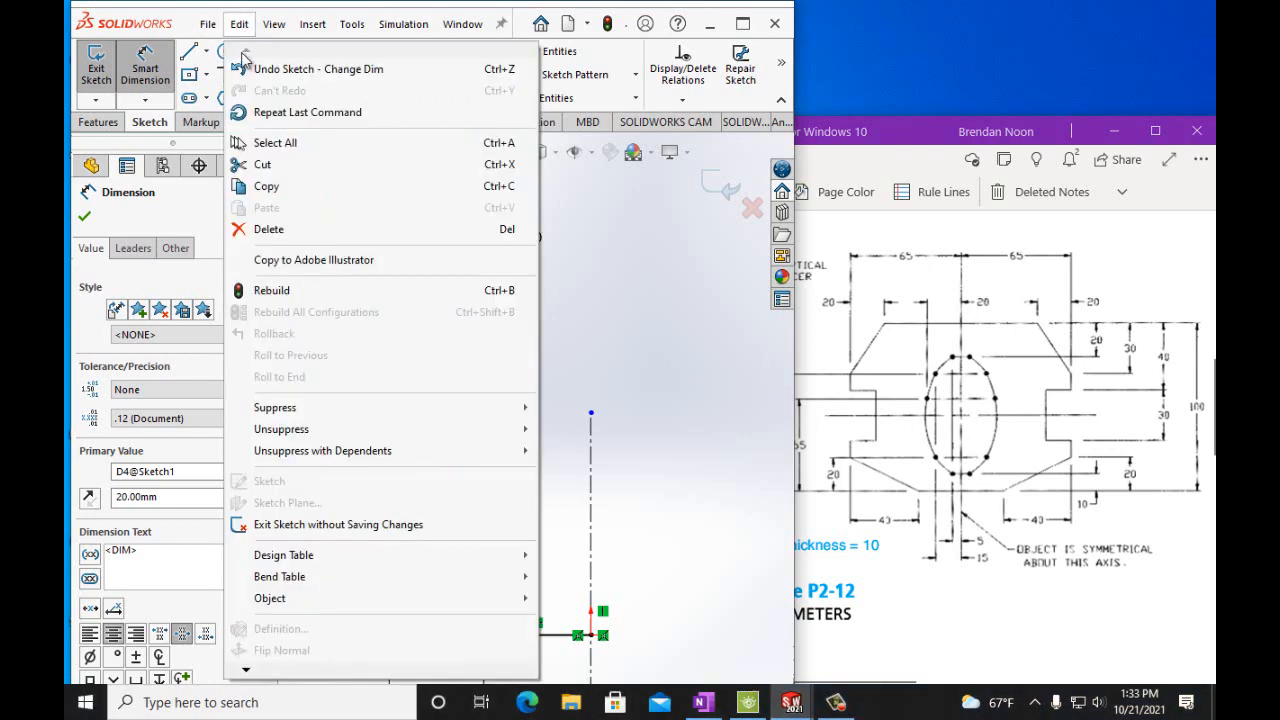
pyautogui.click(250, 54)
pyautogui.click(239, 24)
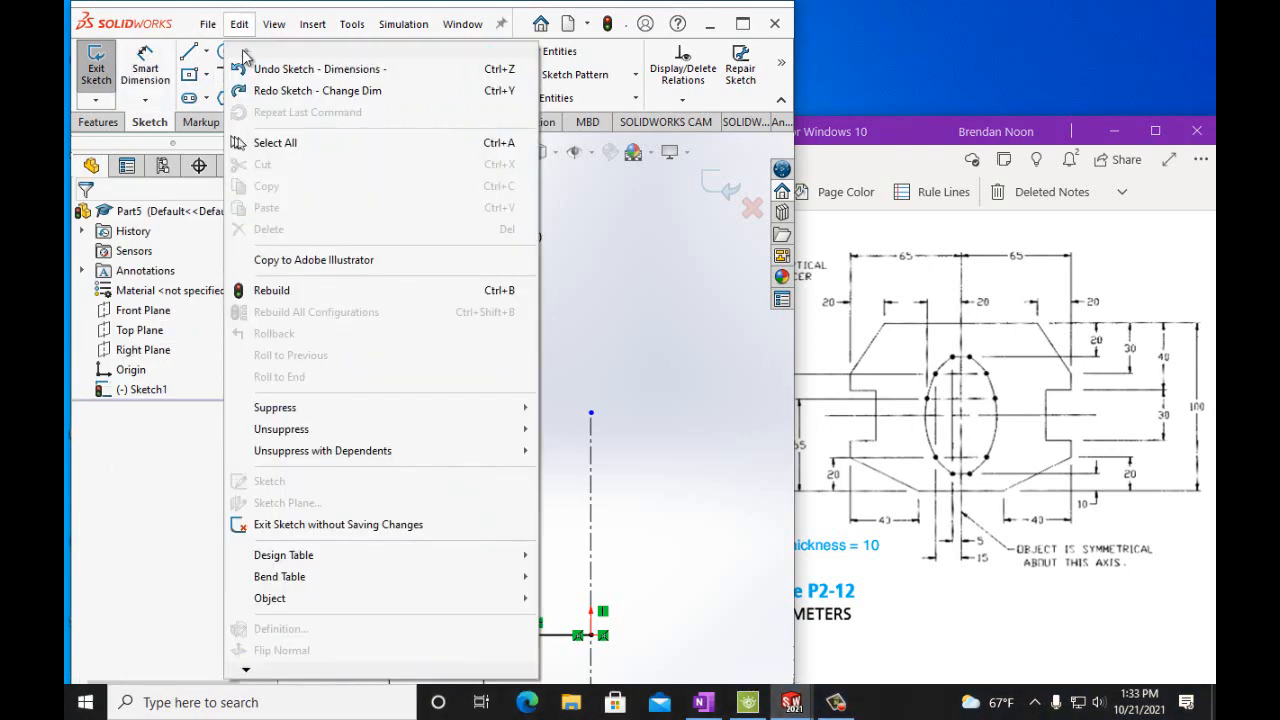
pyautogui.click(300, 77)
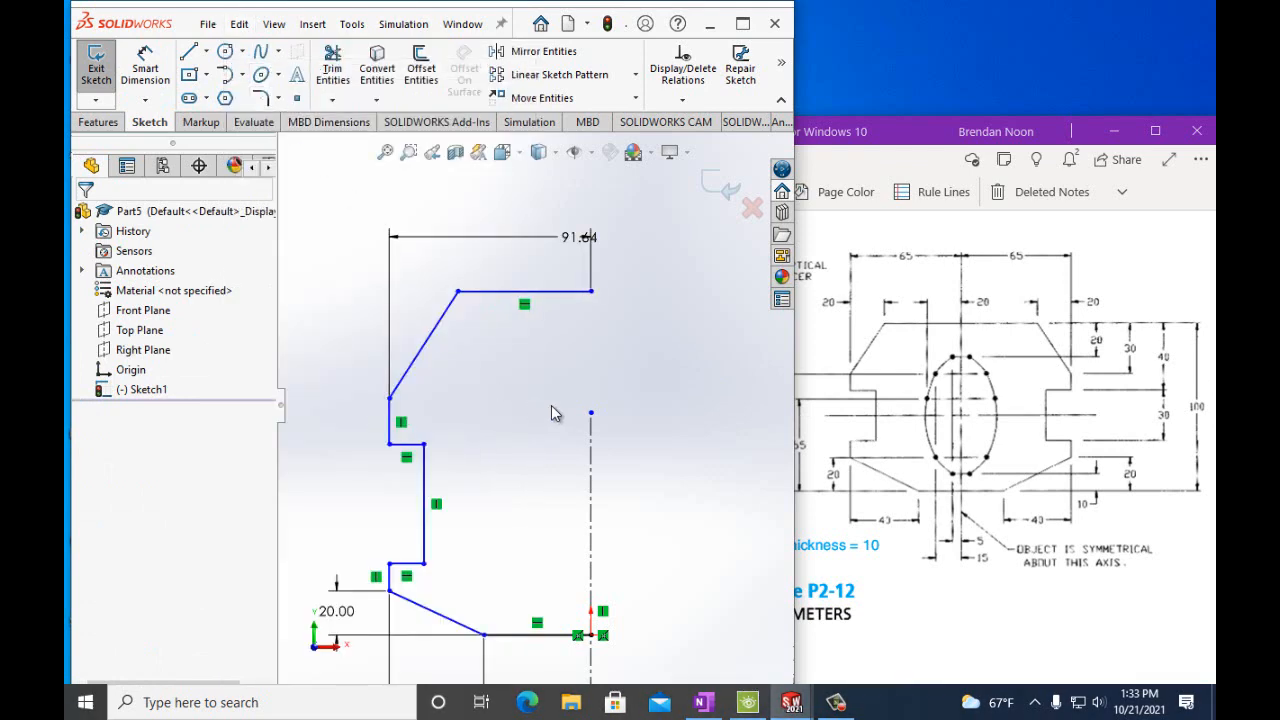
# Set the horizontal dimension across the top of the half-profile to 65 mm
pyautogui.click(570, 242)
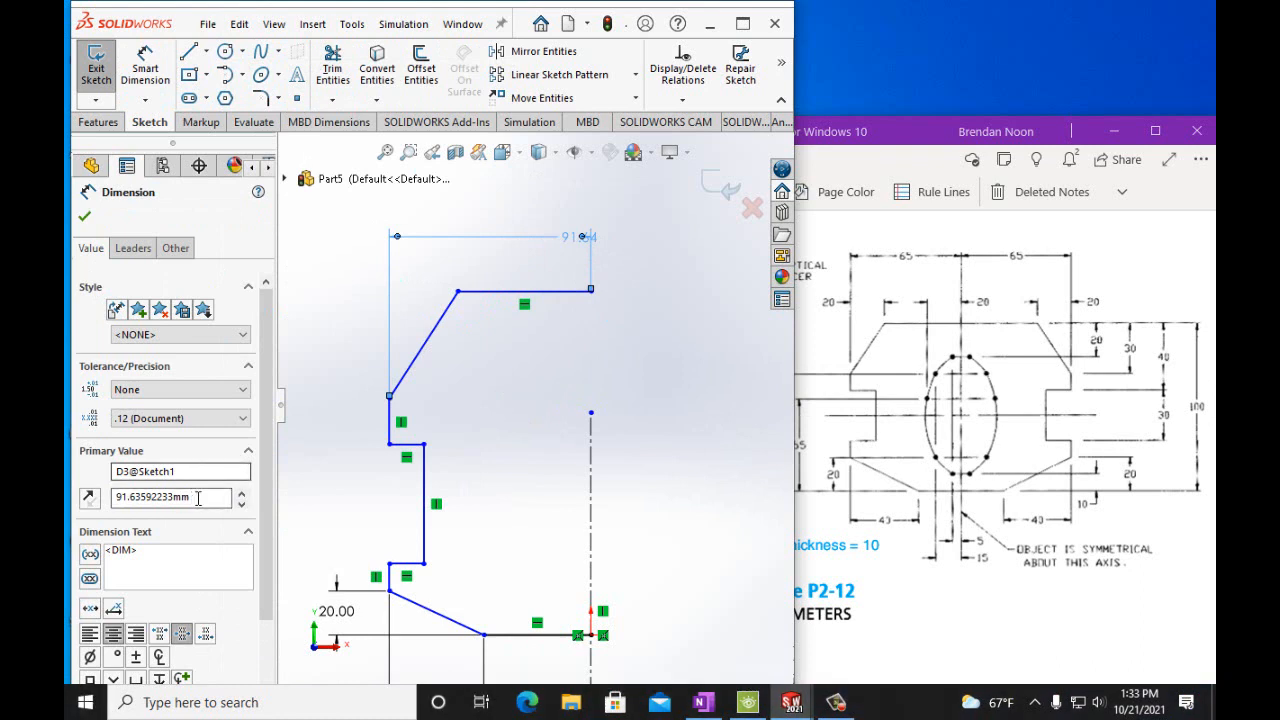
pyautogui.moveTo(114, 497); pyautogui.dragTo(230, 497)
pyautogui.write('65mm')
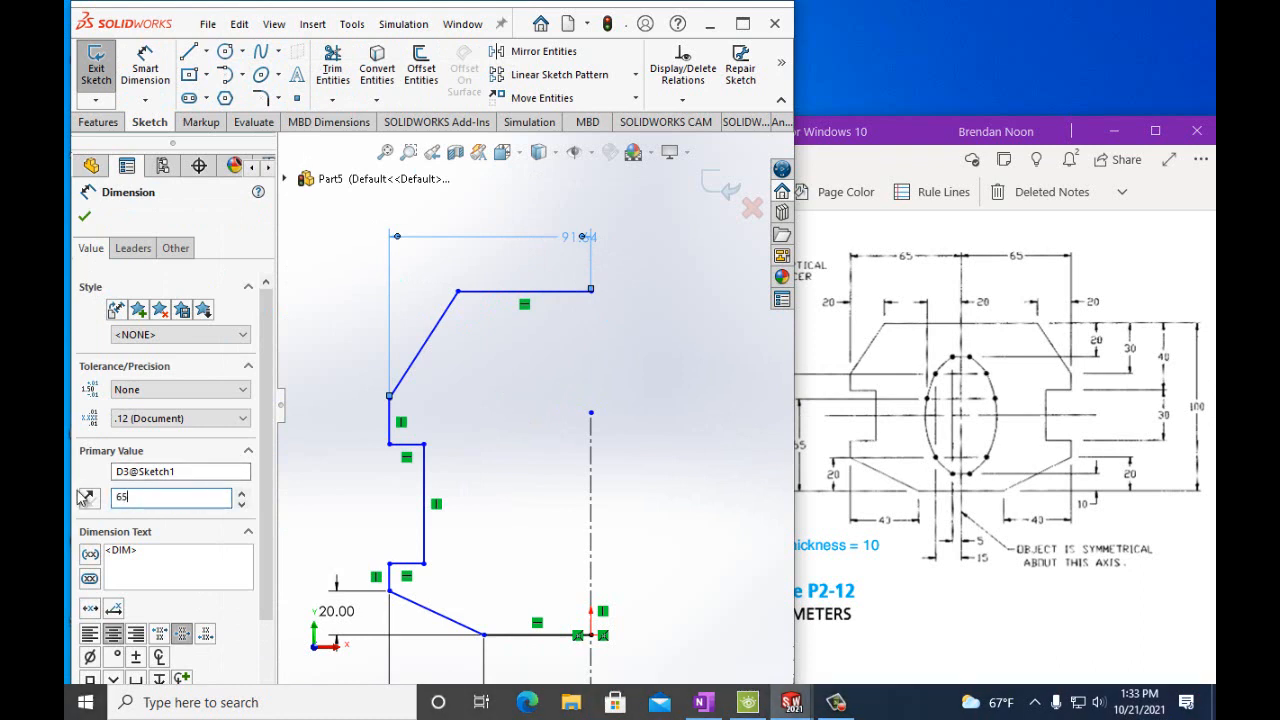
pyautogui.click(85, 217)
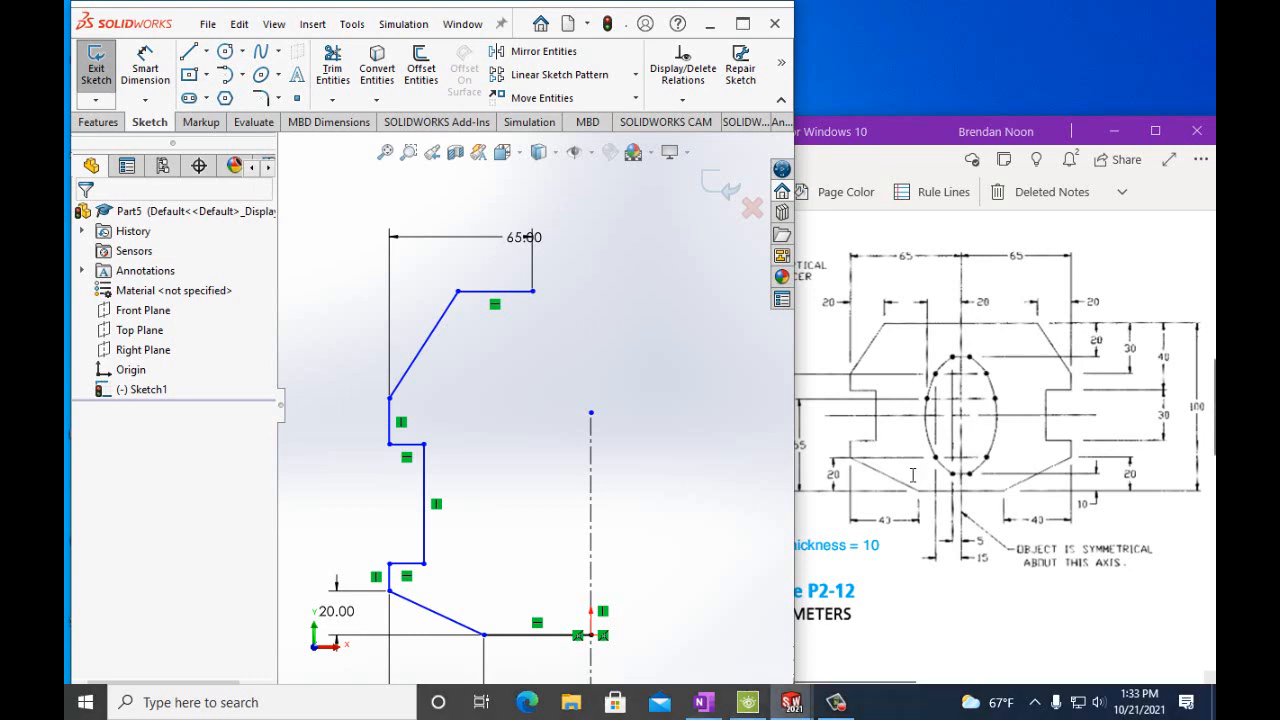
# Dimension the height of the side notch's inner vertical line as 30 mm
pyautogui.click(145, 68)
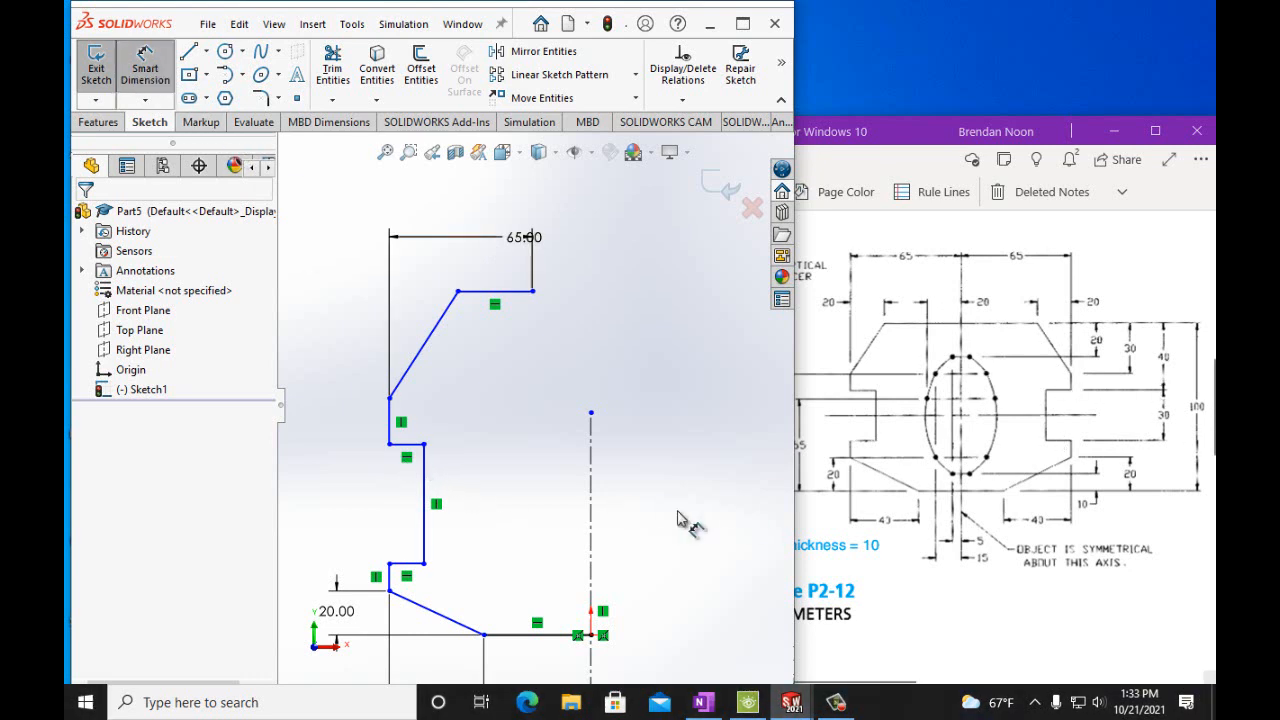
pyautogui.click(425, 488)
pyautogui.click(462, 490)
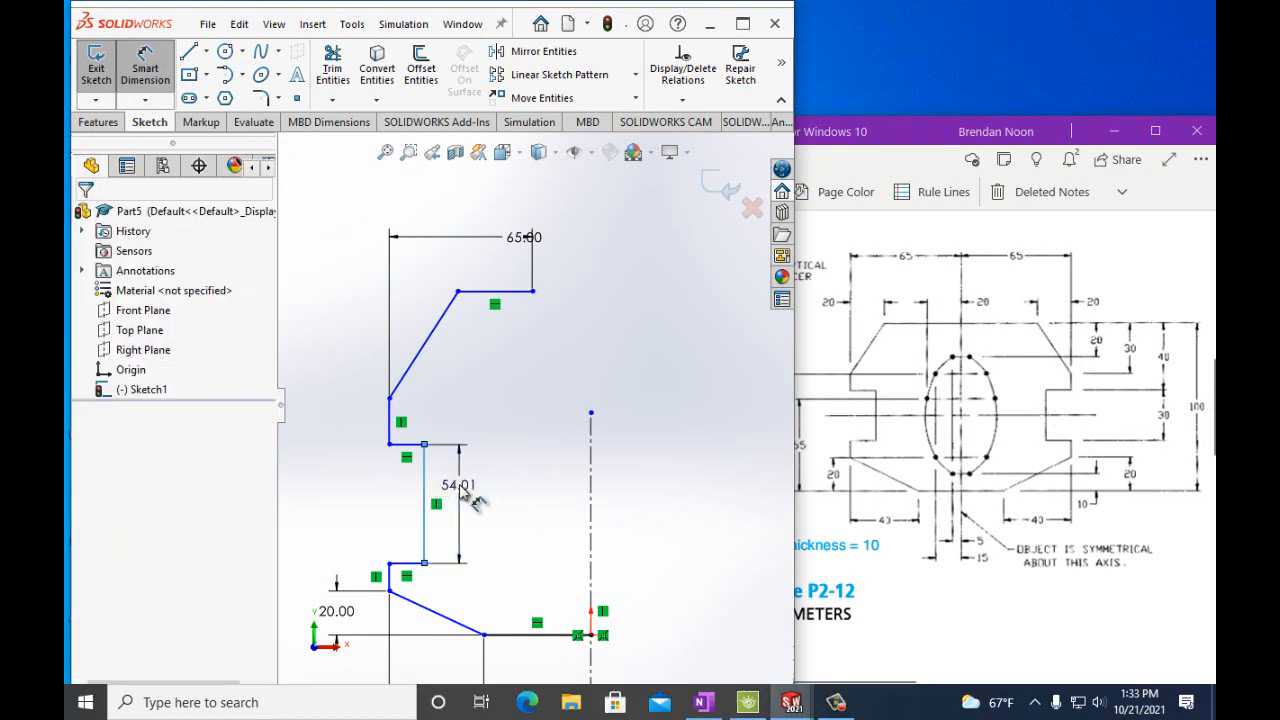
pyautogui.write('30')
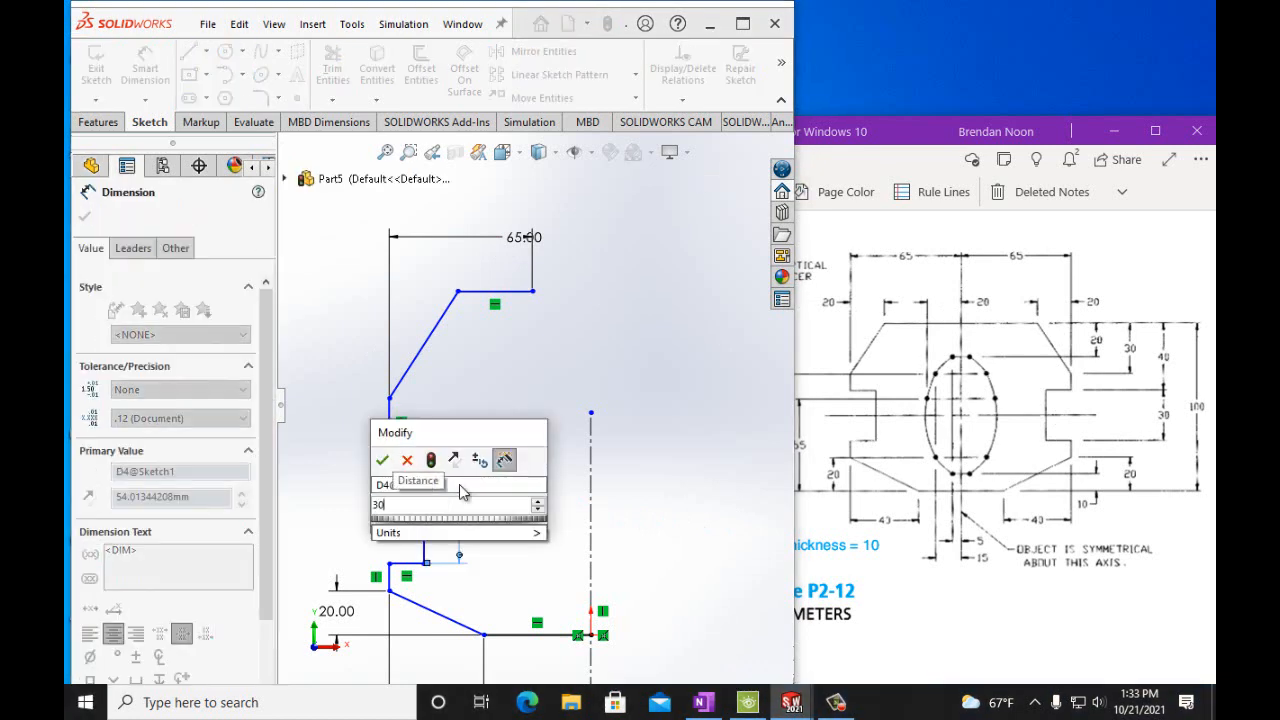
pyautogui.write('mm')
pyautogui.click(384, 460)
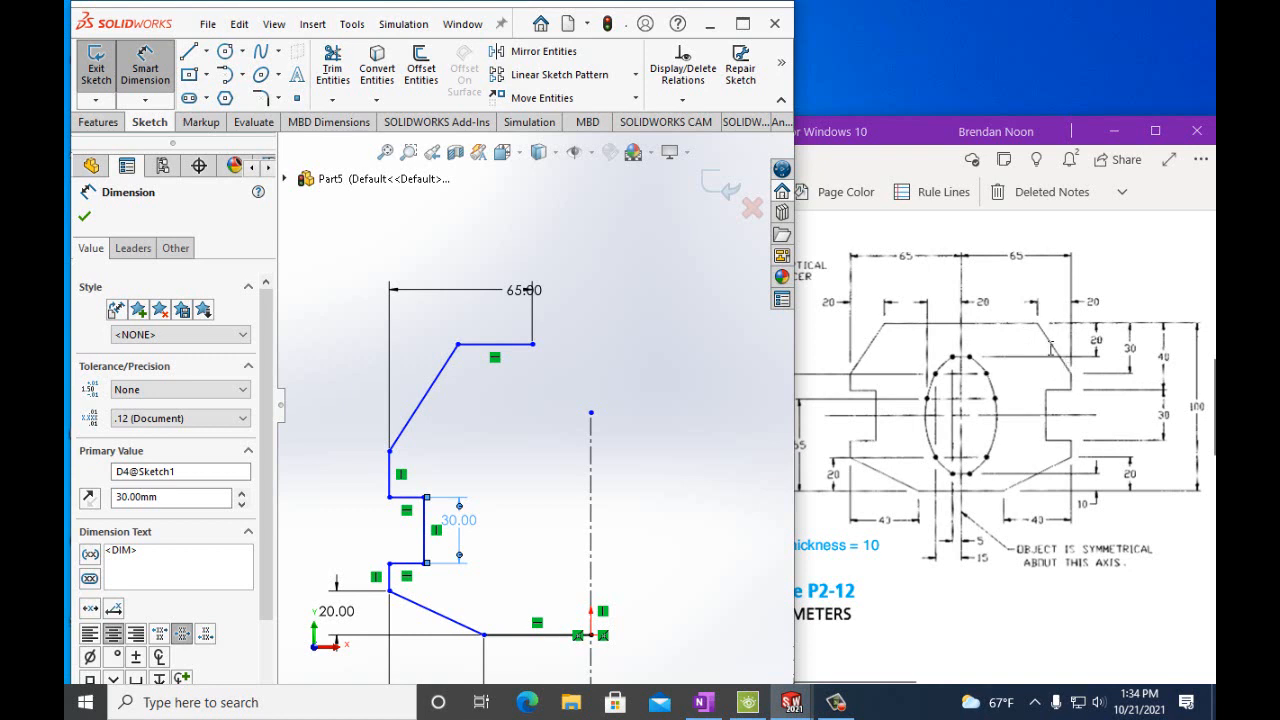
# Dimension the vertical distance between the upper slanted line's two endpoints as 30 mm
pyautogui.click(458, 346)
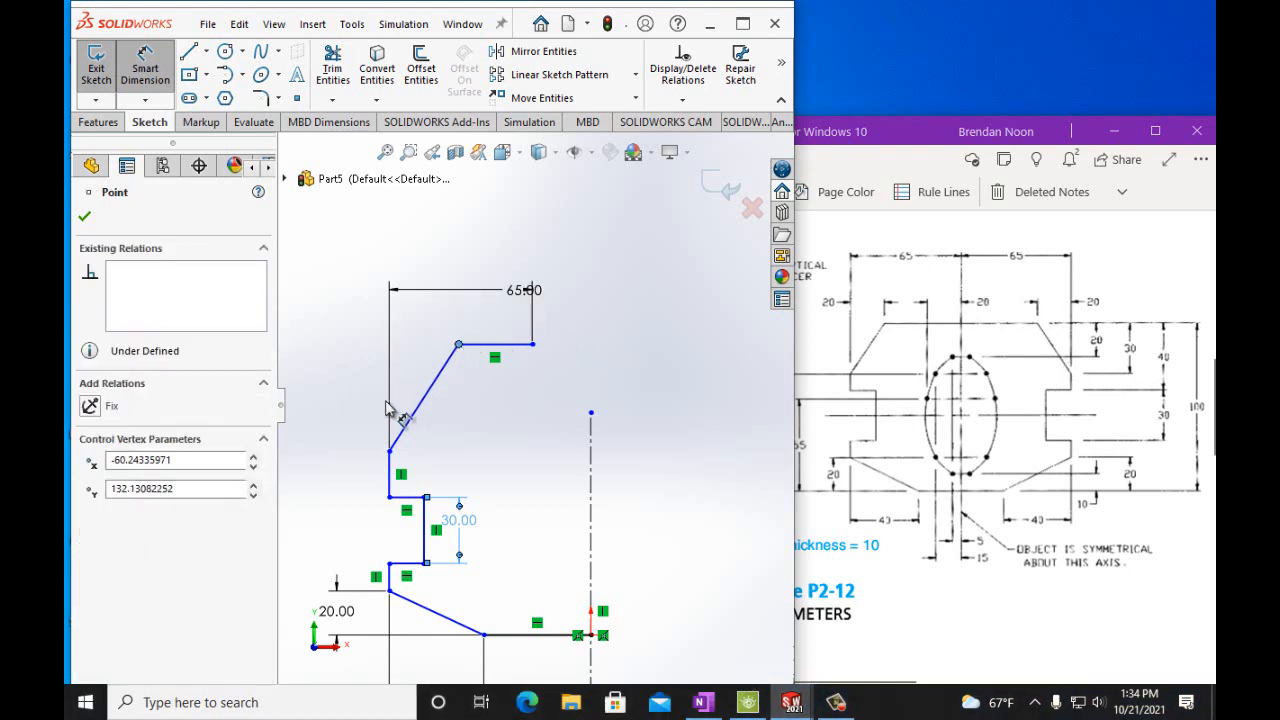
pyautogui.click(388, 450)
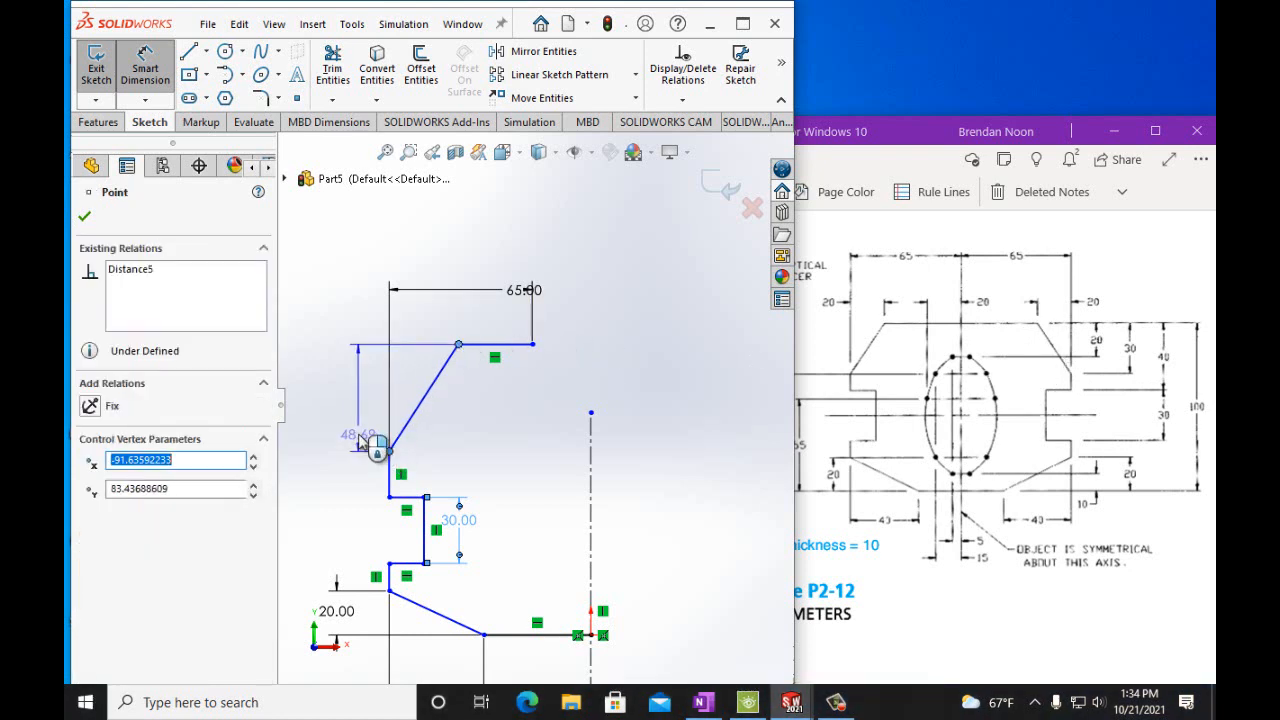
pyautogui.click(360, 440)
pyautogui.write('30mm')
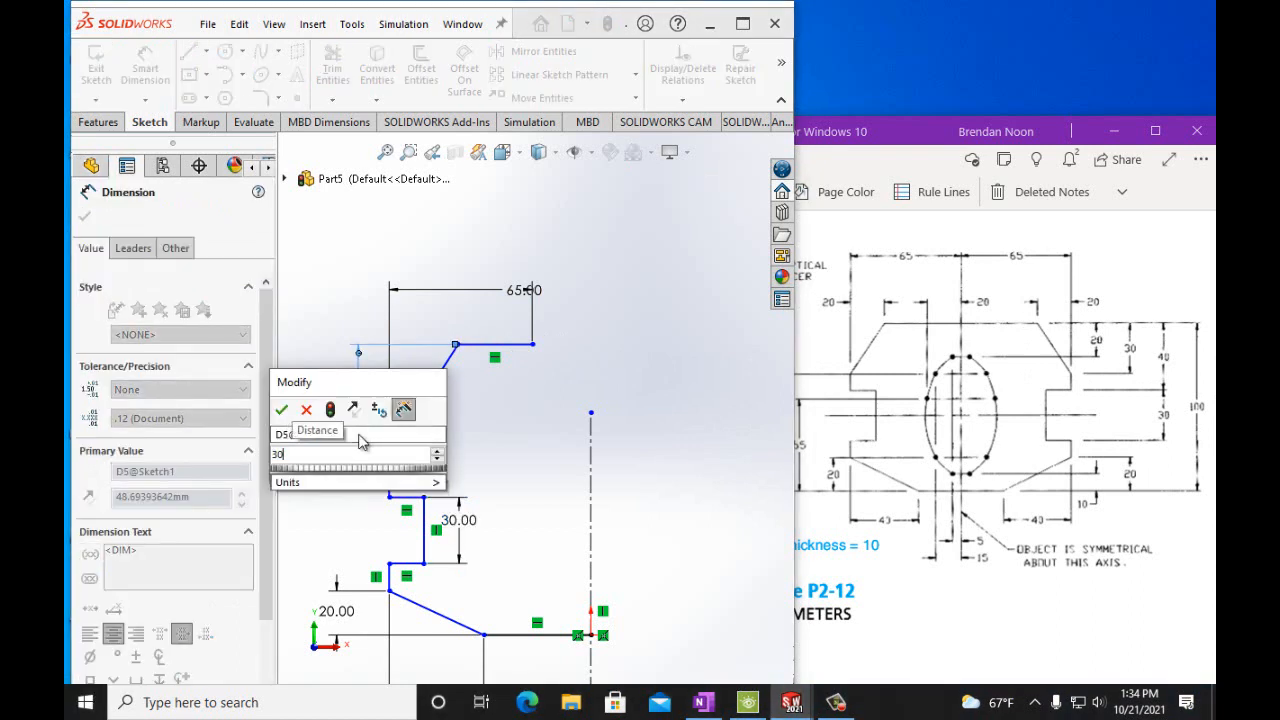
pyautogui.click(282, 411)
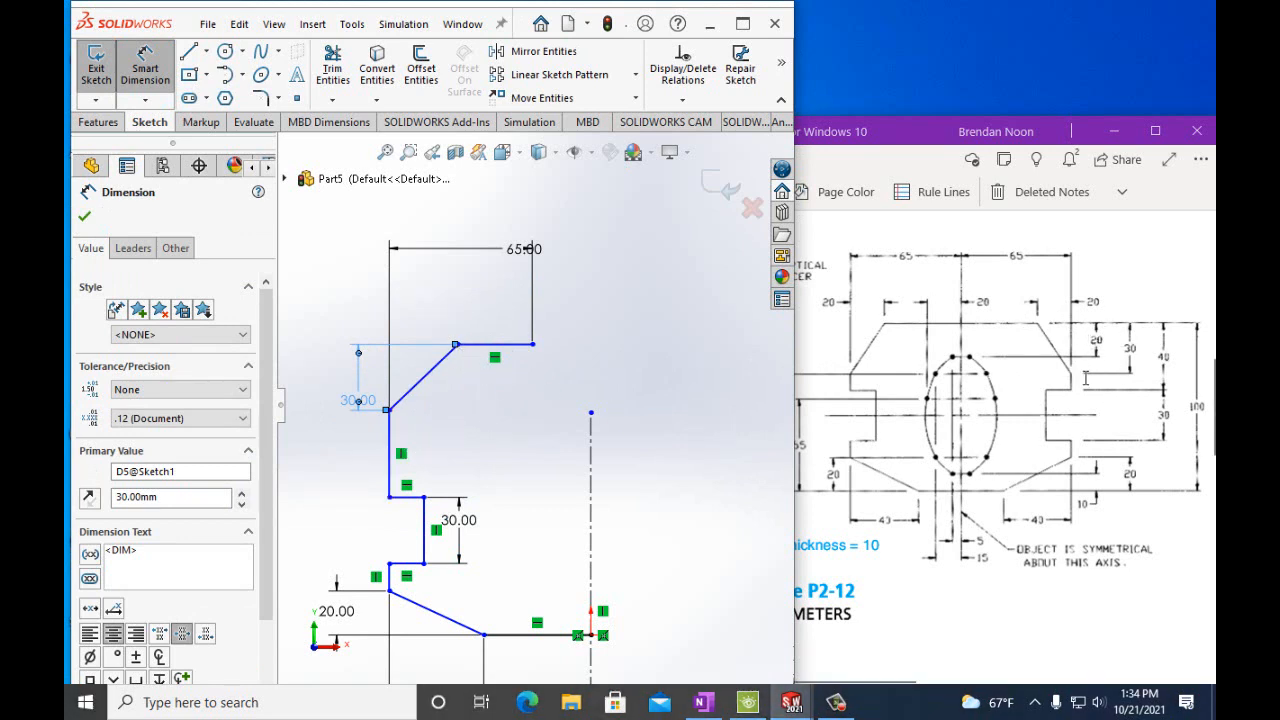
# Dimension the outer vertical line between the upper slanted line and the notch as 10 mm
pyautogui.click(391, 468)
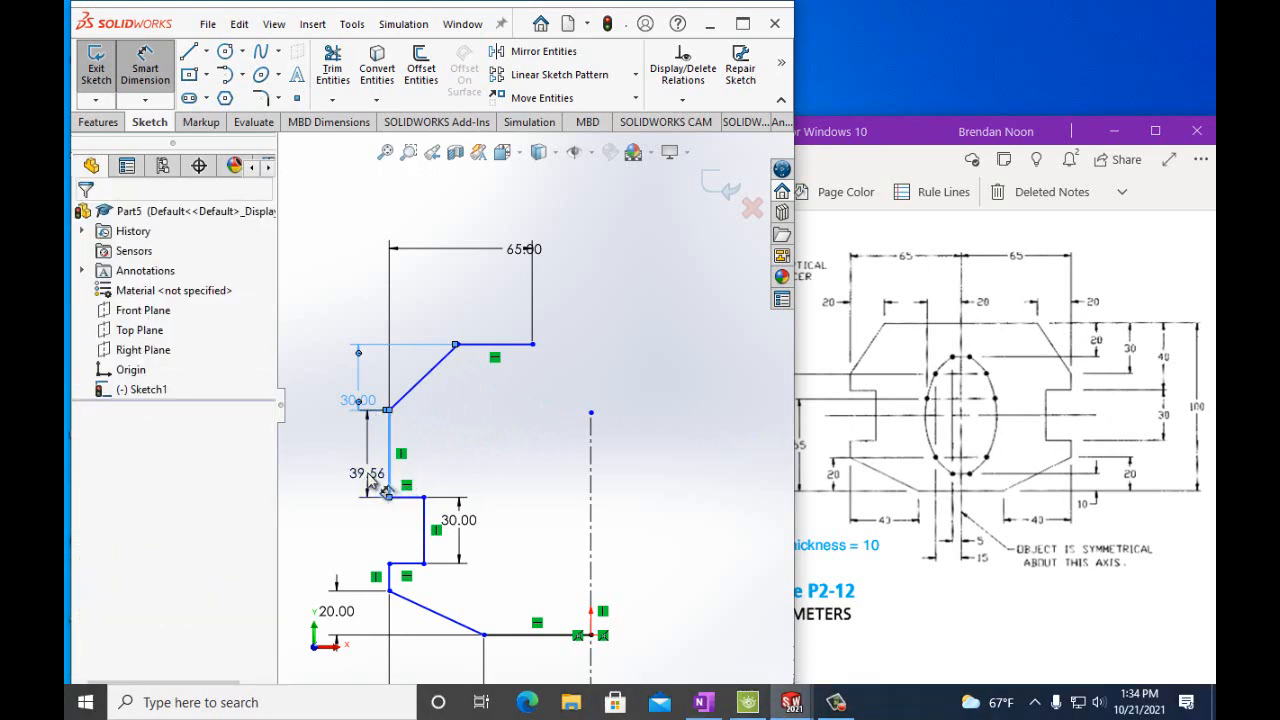
pyautogui.click(368, 480)
pyautogui.write('10mm')
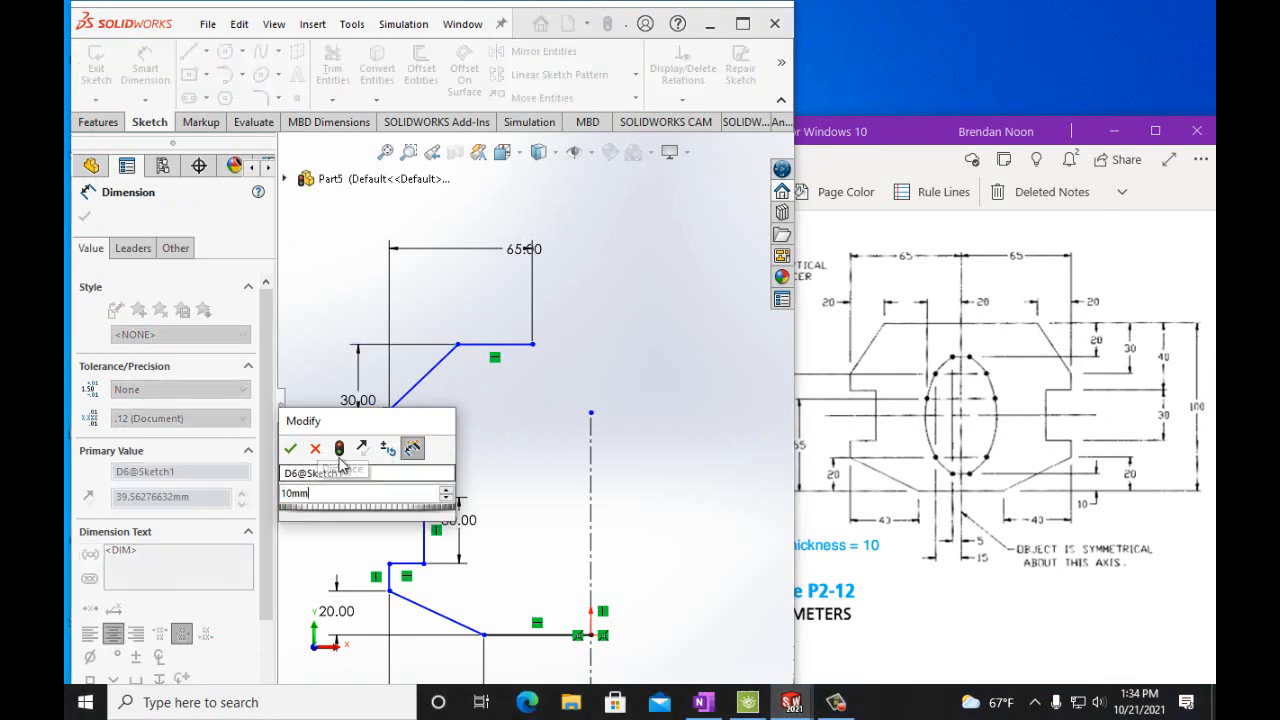
pyautogui.click(291, 448)
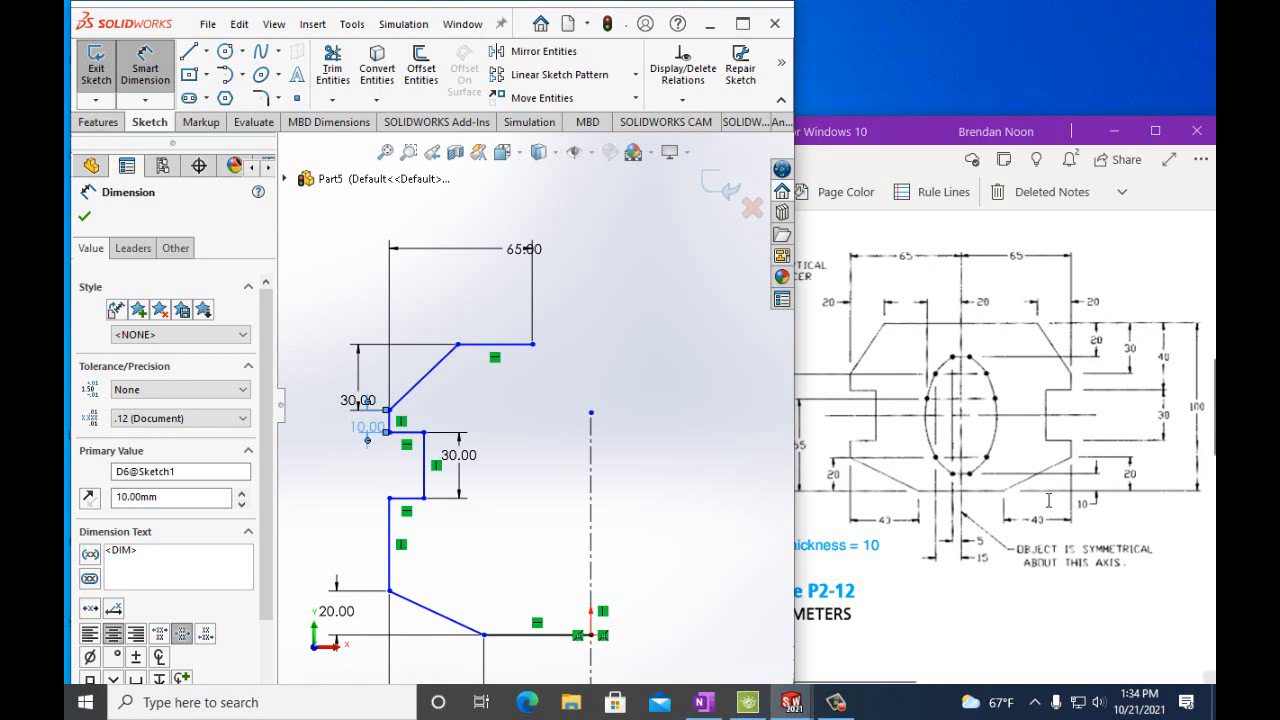
# Dimension the overall height of the half-profile, from its top line to its bottom line, as 100 mm
pyautogui.click(459, 347)
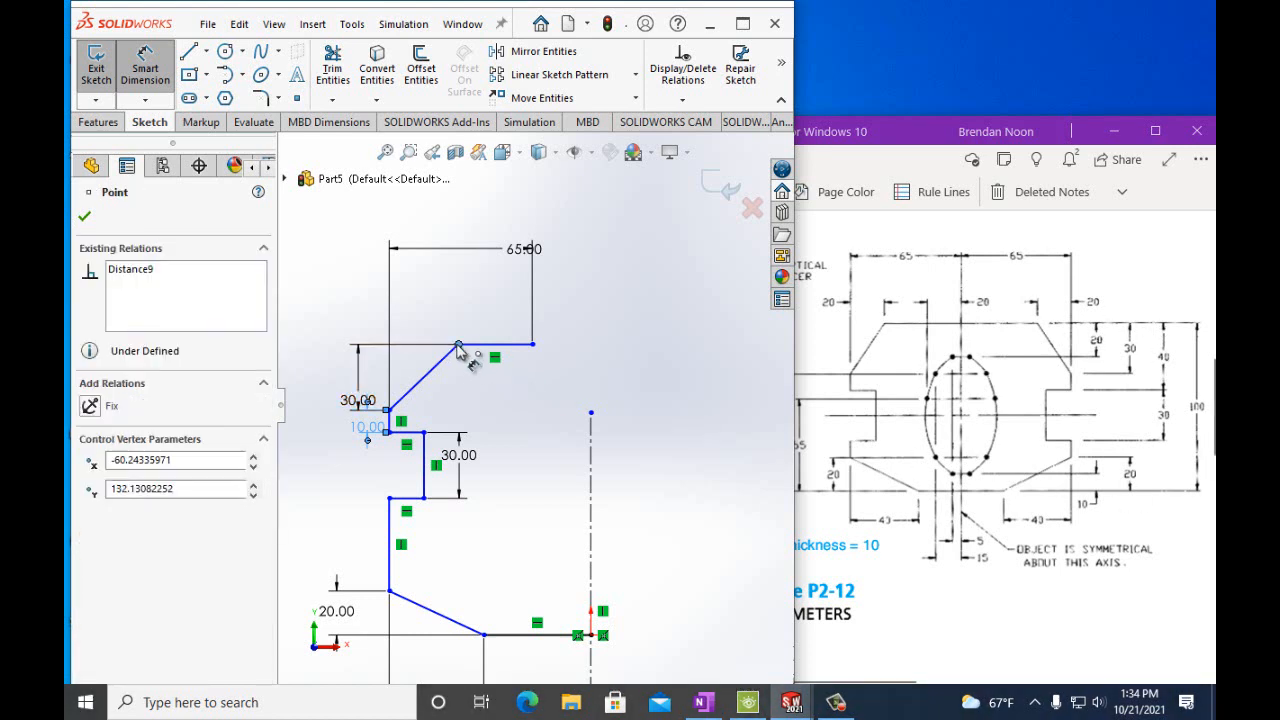
pyautogui.click(484, 637)
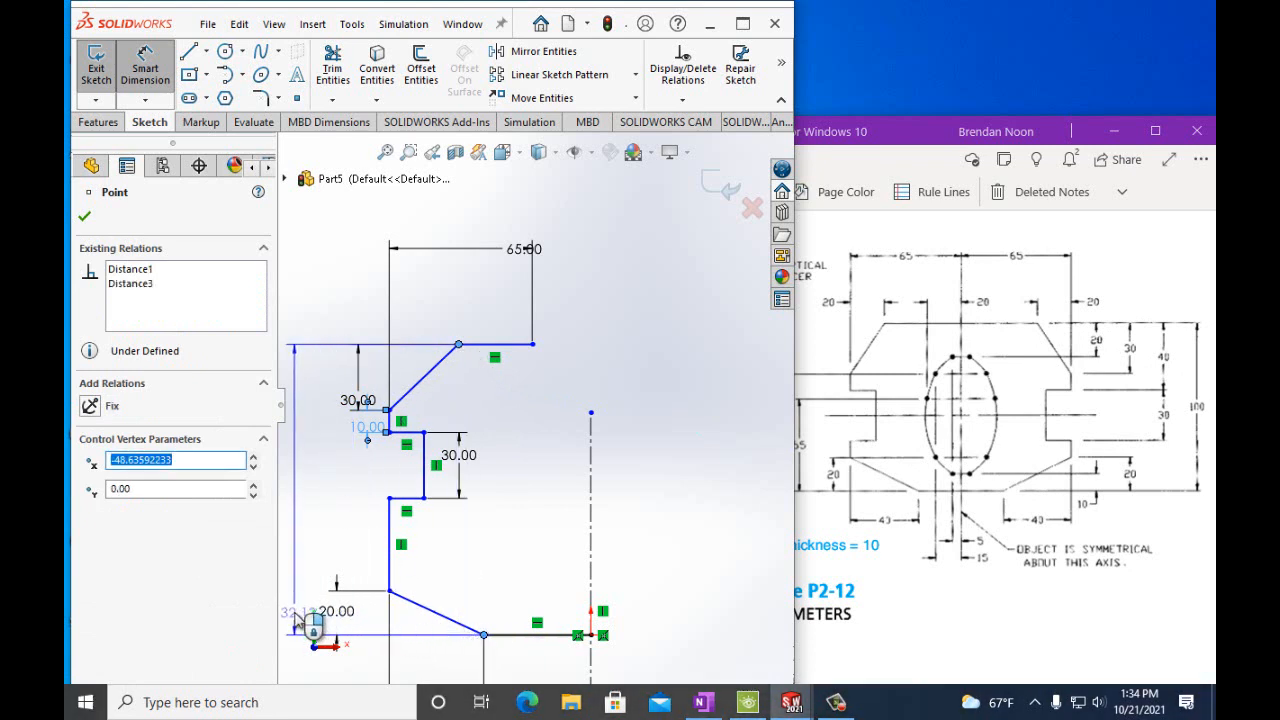
pyautogui.click(300, 620)
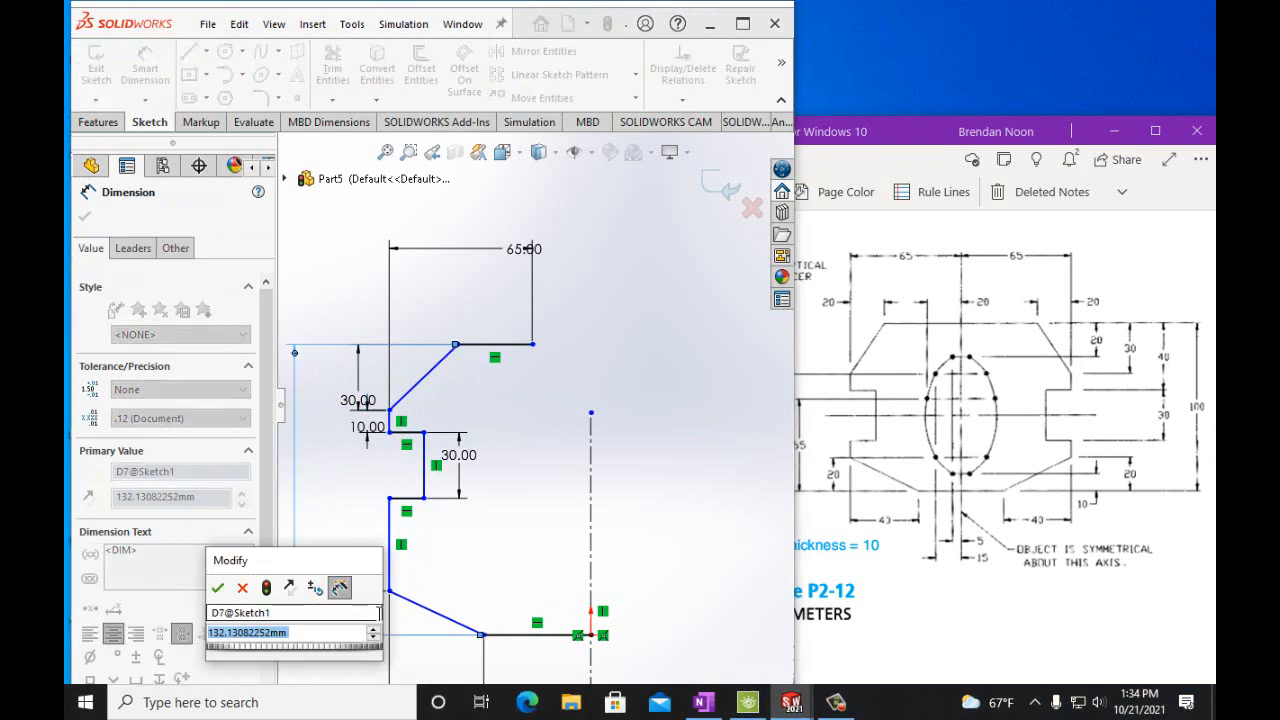
pyautogui.write('1')
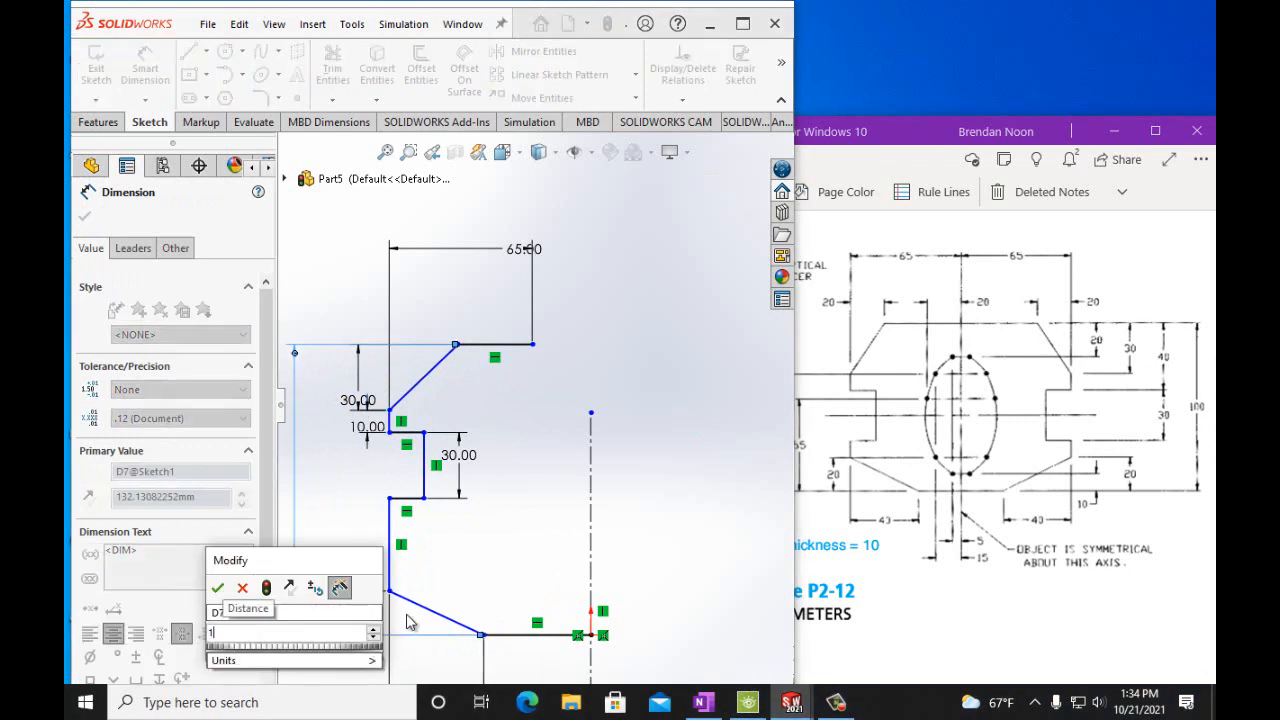
pyautogui.write('00mm')
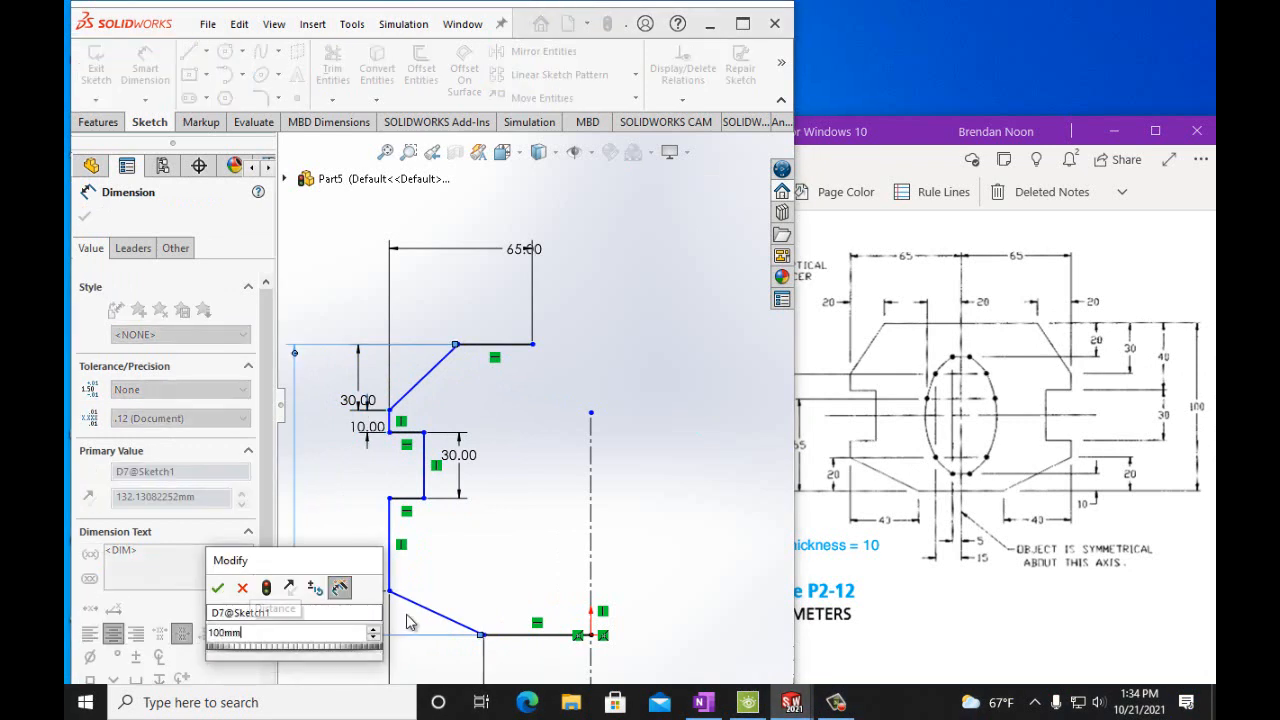
pyautogui.click(218, 589)
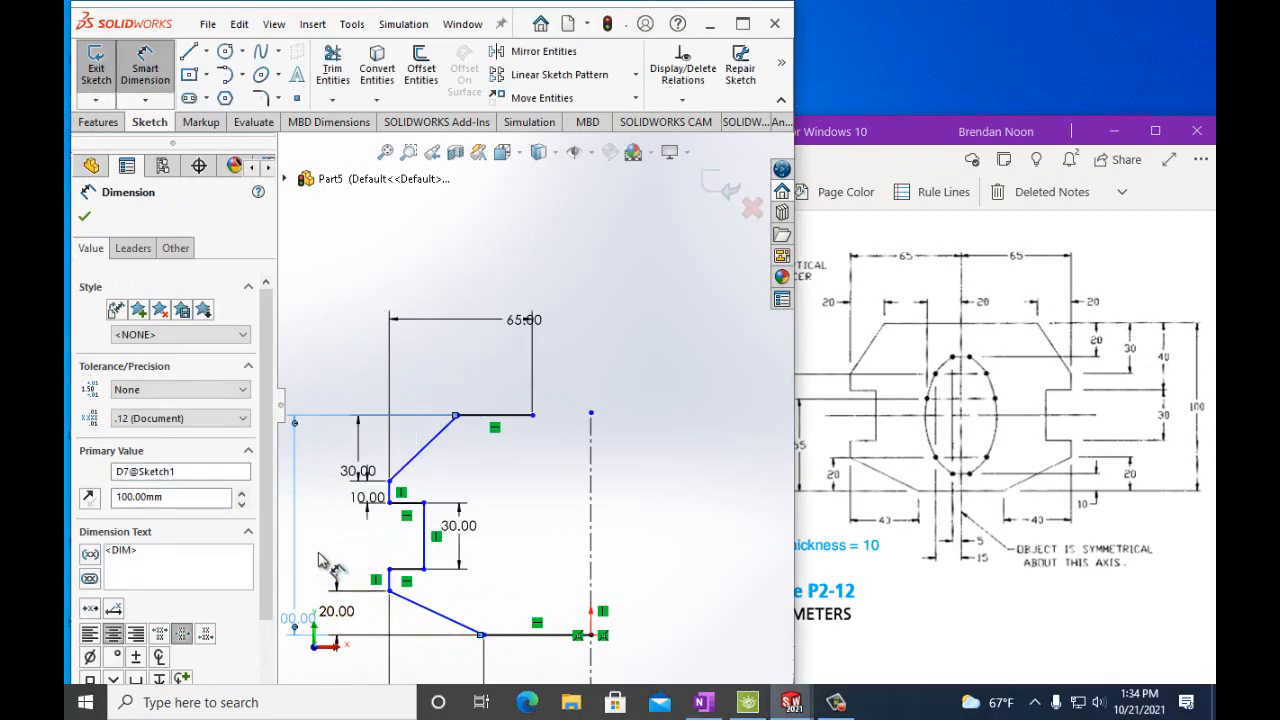
# Set the lower slanted line's horizontal span dimension to 40 mm
pyautogui.scroll(1, 319, 553)
pyautogui.scroll(-1, 326, 543)
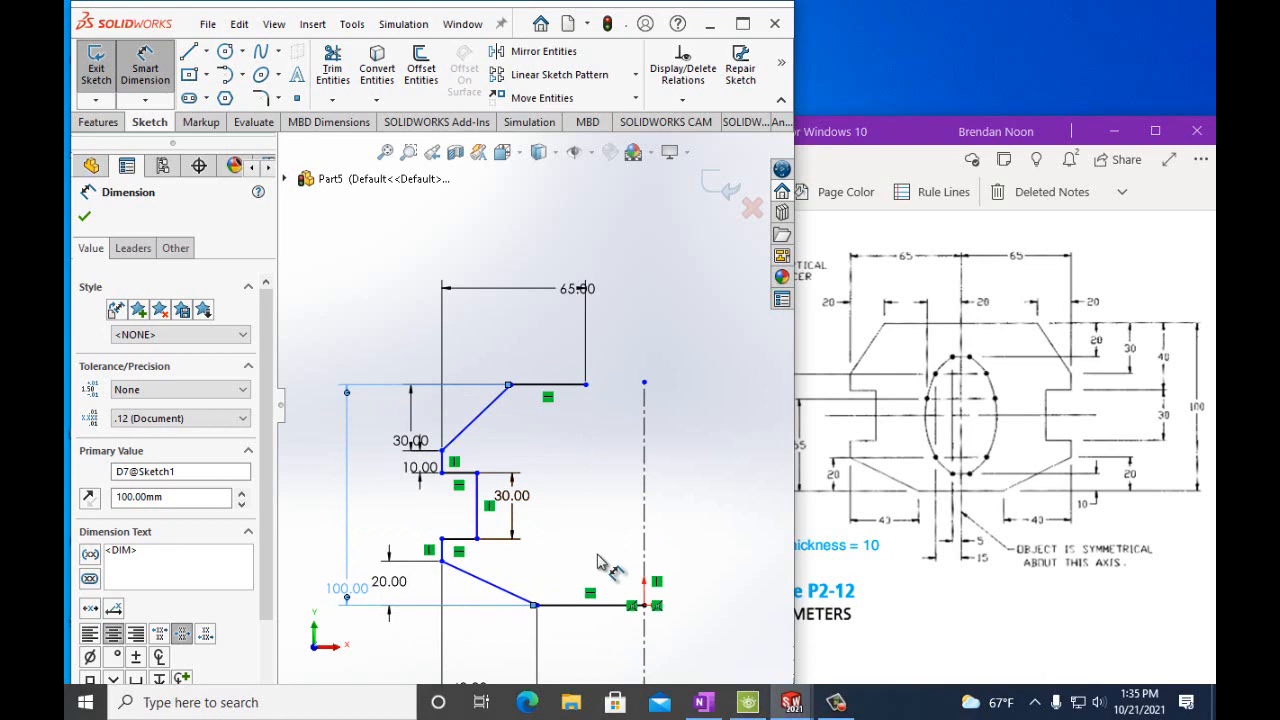
pyautogui.scroll(-1, 566, 664)
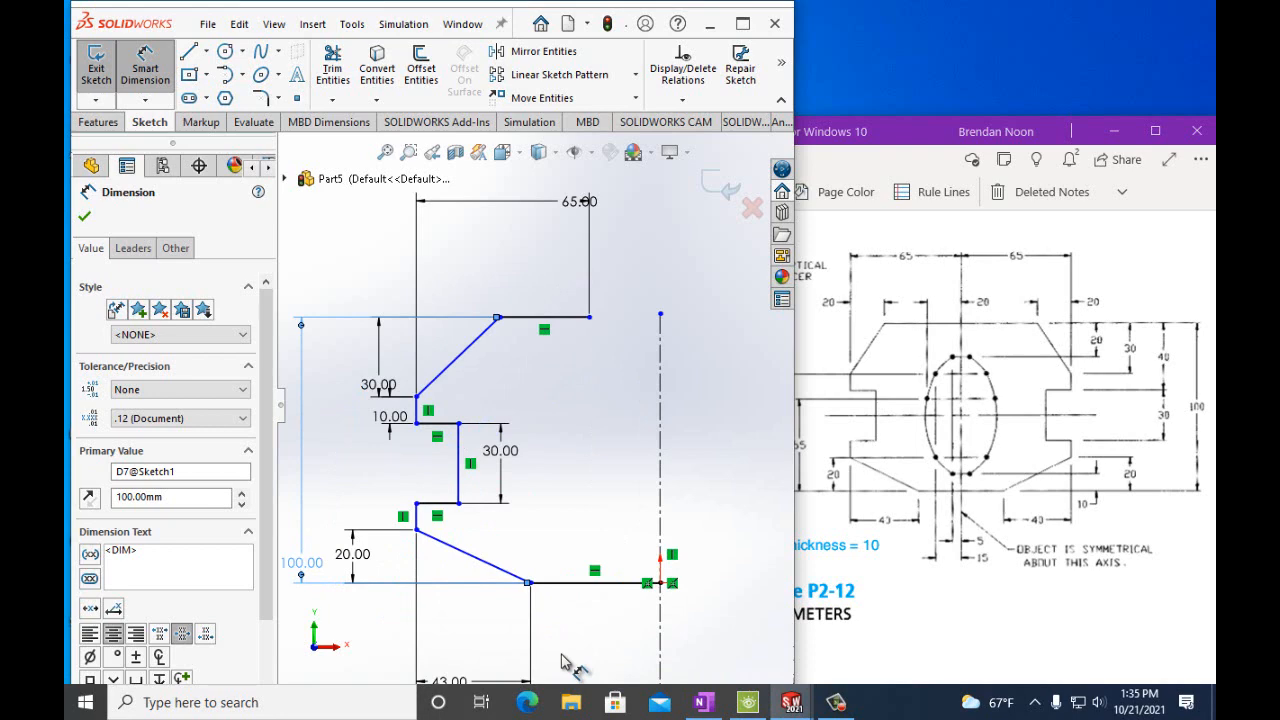
pyautogui.scroll(-1, 555, 660)
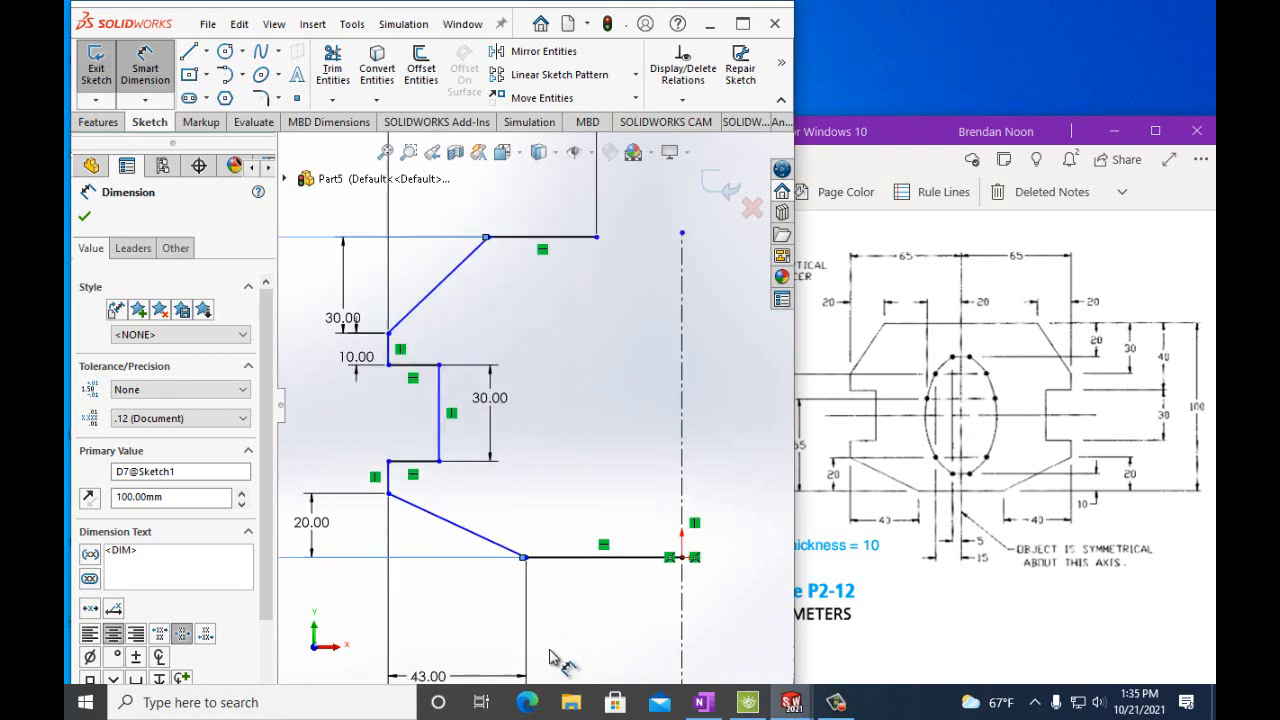
pyautogui.click(438, 678)
pyautogui.click(436, 678)
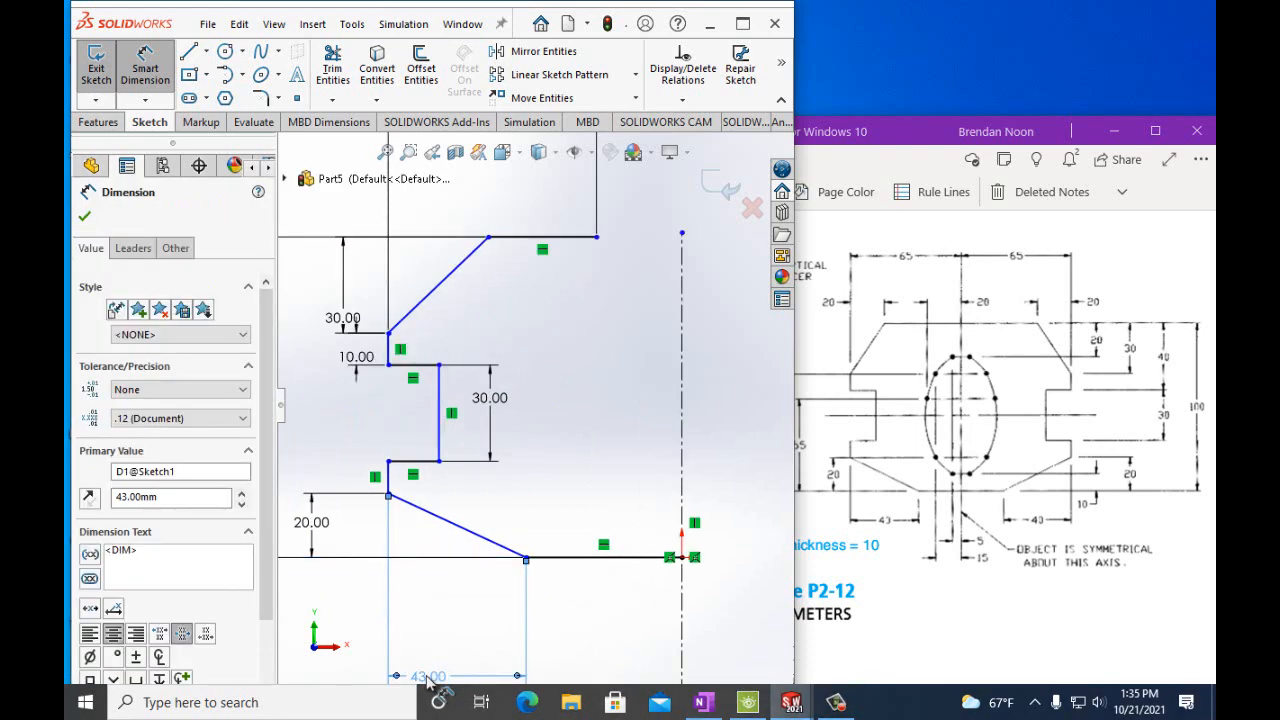
pyautogui.moveTo(172, 497); pyautogui.dragTo(104, 500)
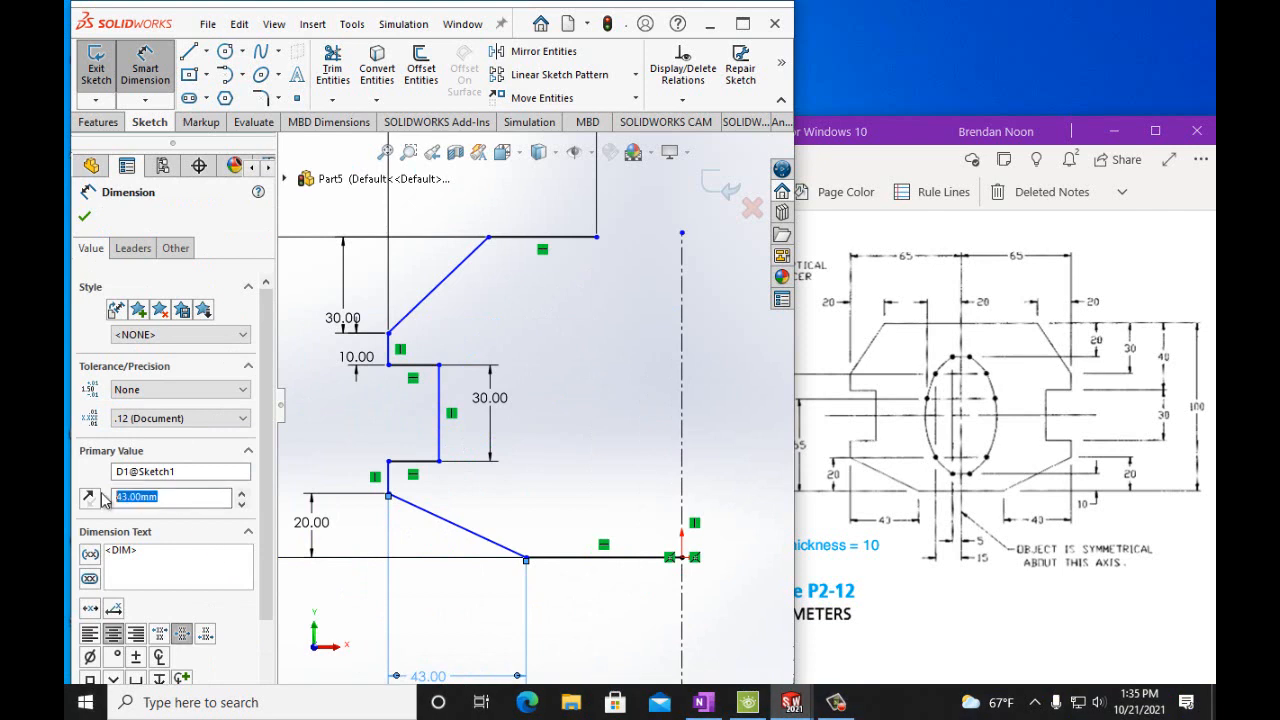
pyautogui.write('4')
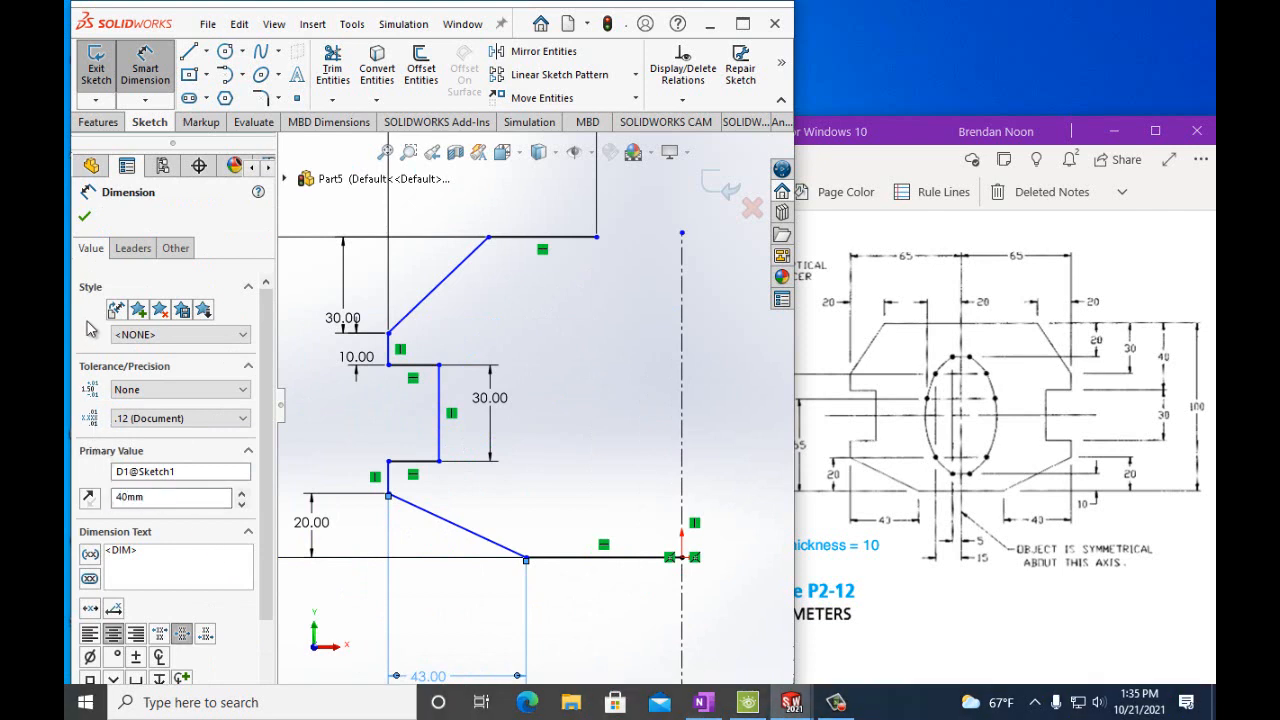
pyautogui.click(85, 216)
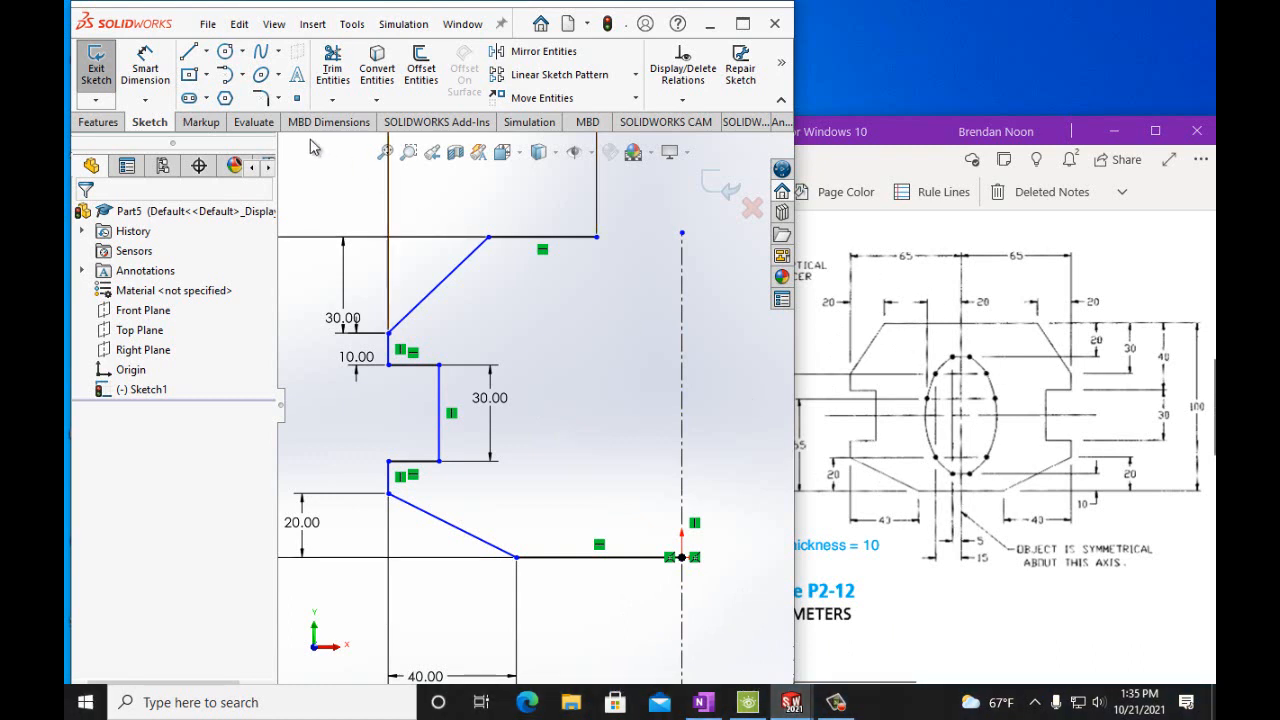
# Dimension the horizontal distance from the origin to the lower slanted line's outer endpoint as 65 mm and undo that value change
pyautogui.click(145, 68)
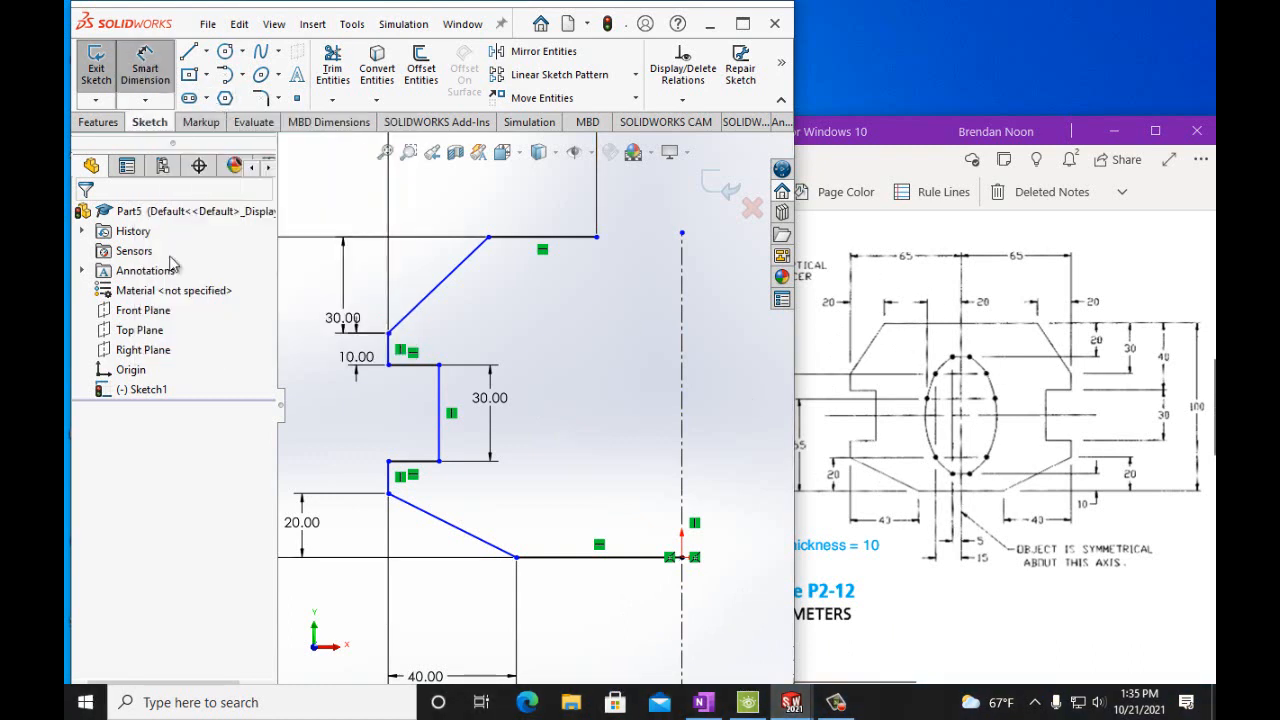
pyautogui.click(682, 557)
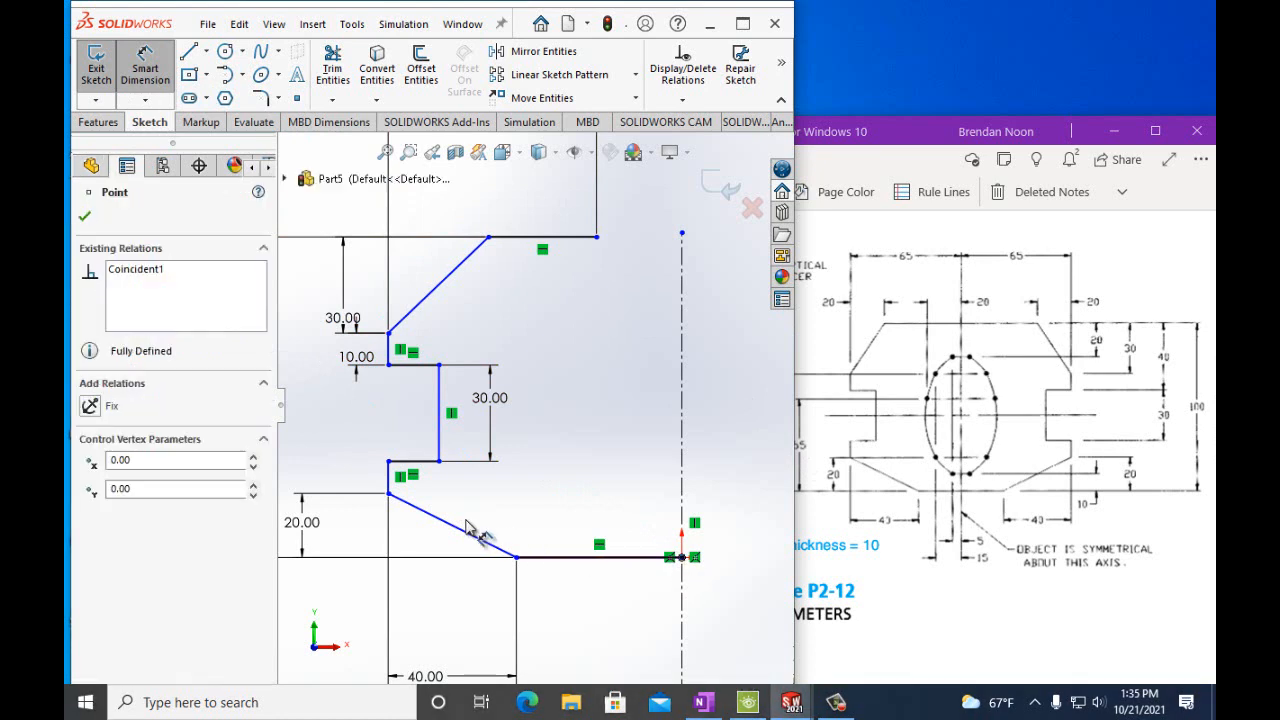
pyautogui.click(389, 493)
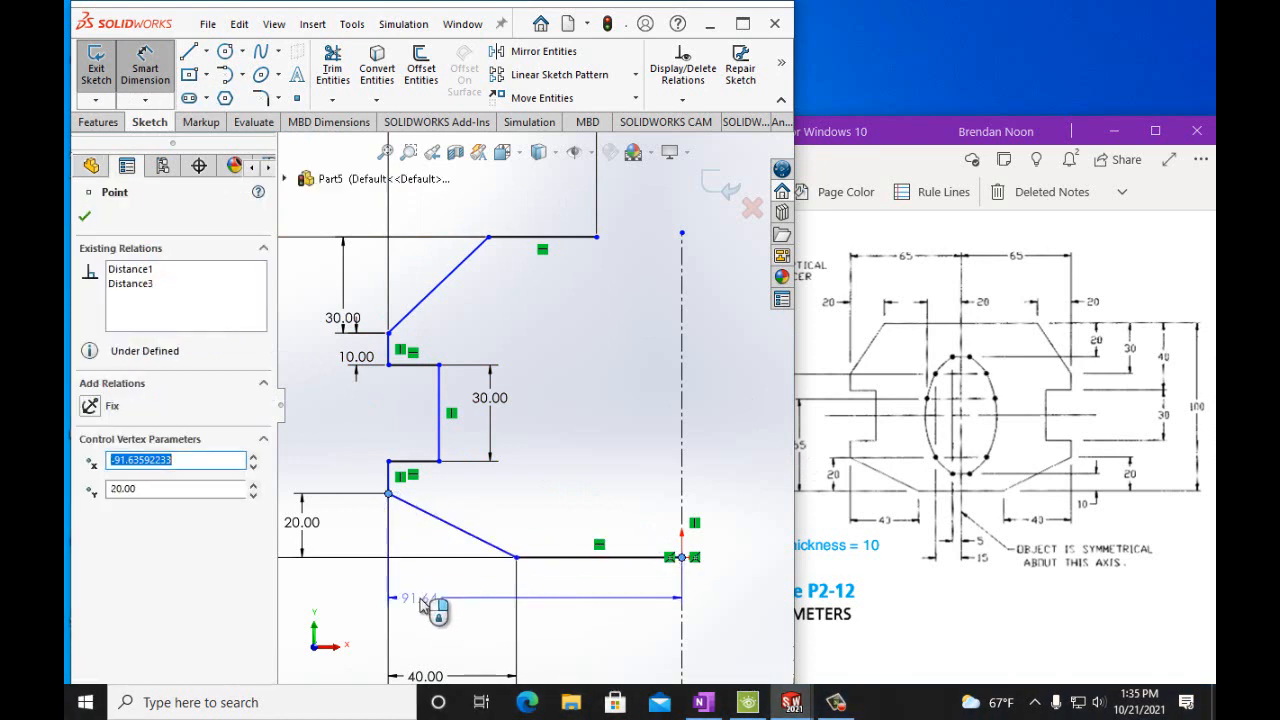
pyautogui.click(425, 600)
pyautogui.write('65mm')
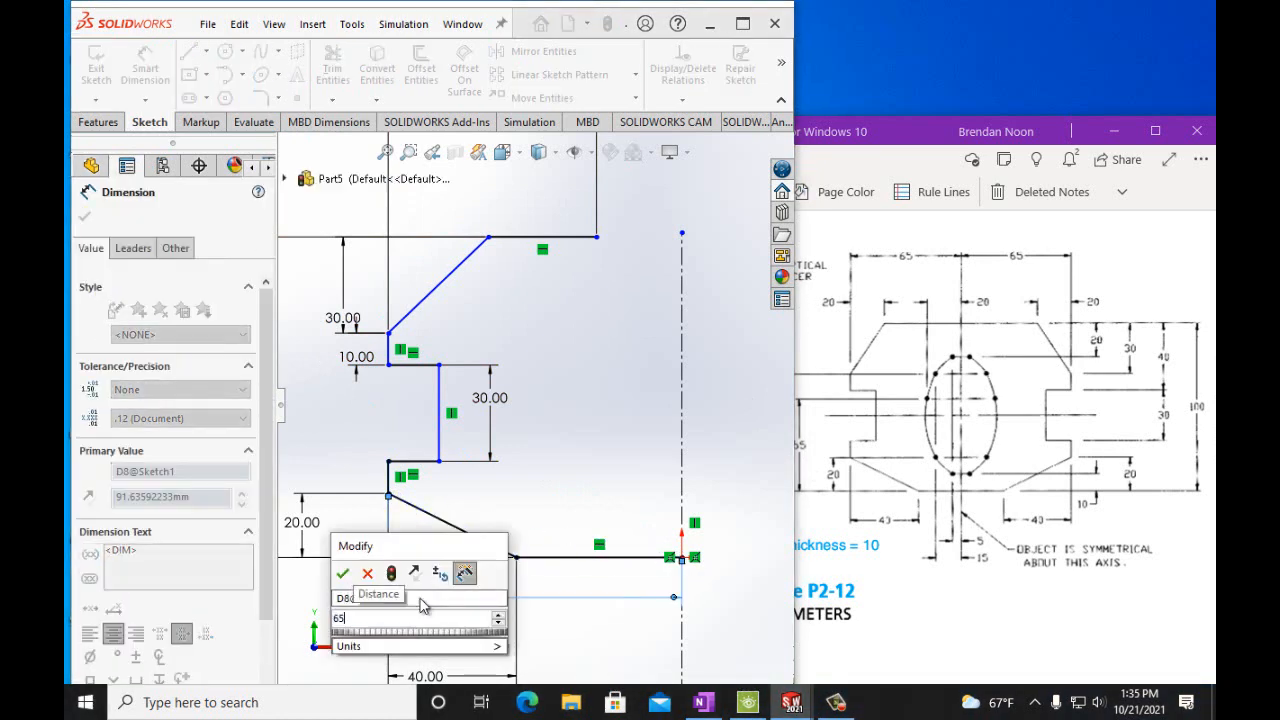
pyautogui.click(344, 573)
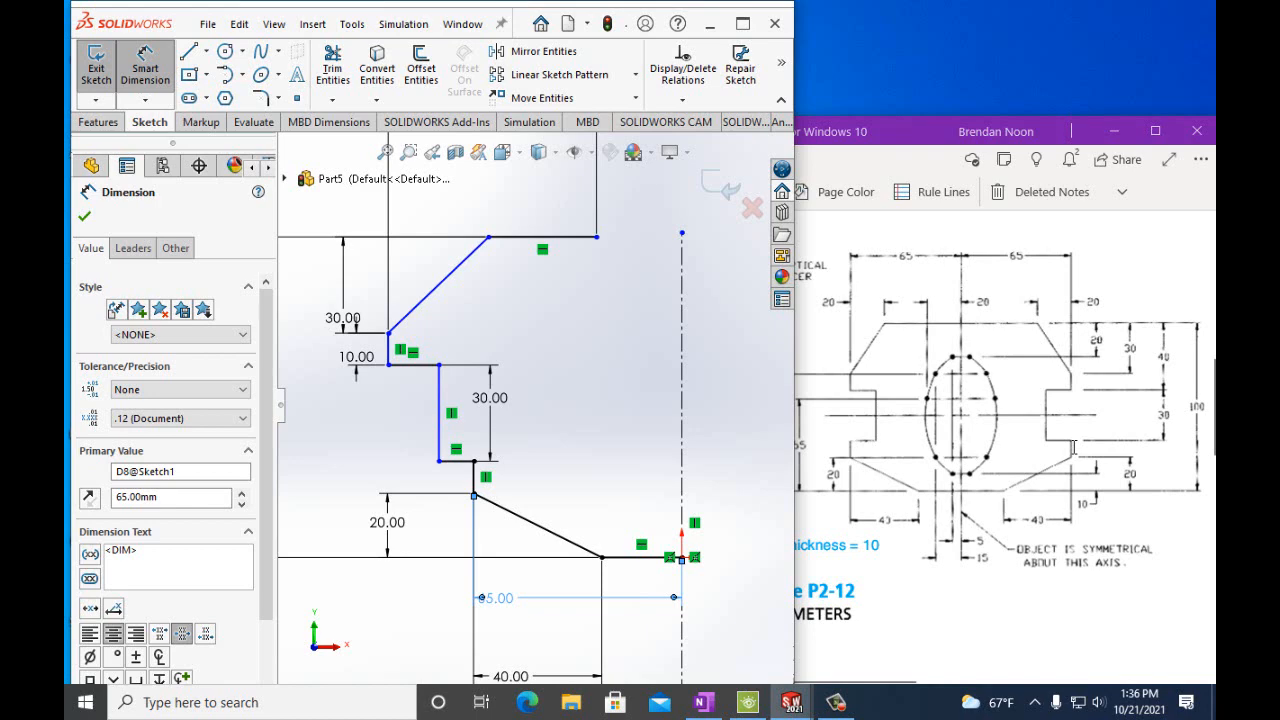
pyautogui.click(239, 24)
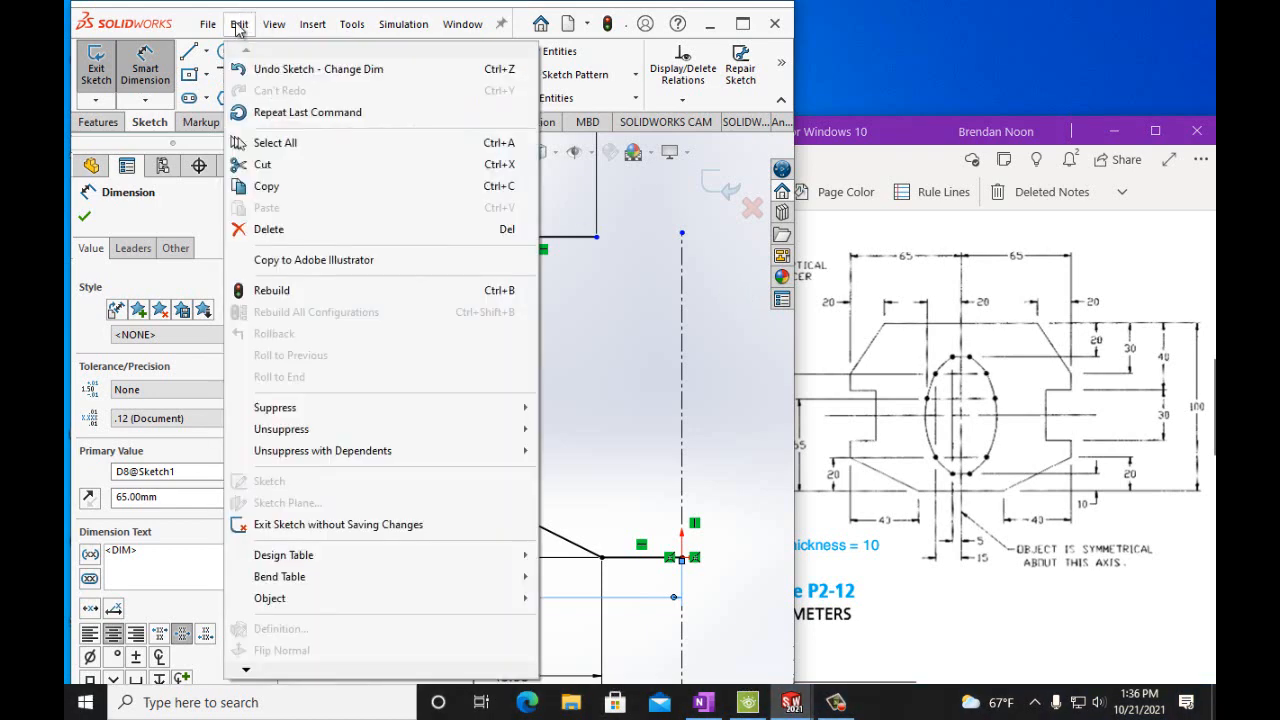
pyautogui.click(263, 70)
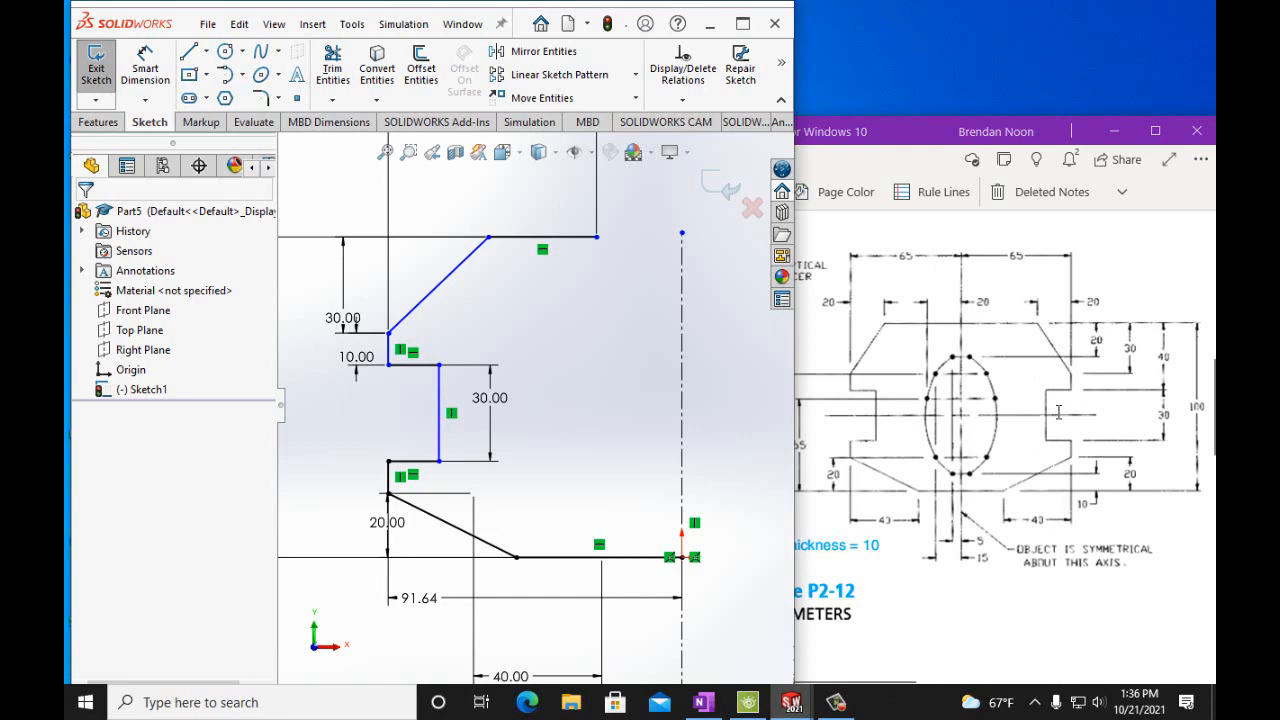
# Switch to OneNote and bring the complete Elliptical Spacer drawing, Figure P2-12, into view to check its dimensions
pyautogui.click(978, 646)
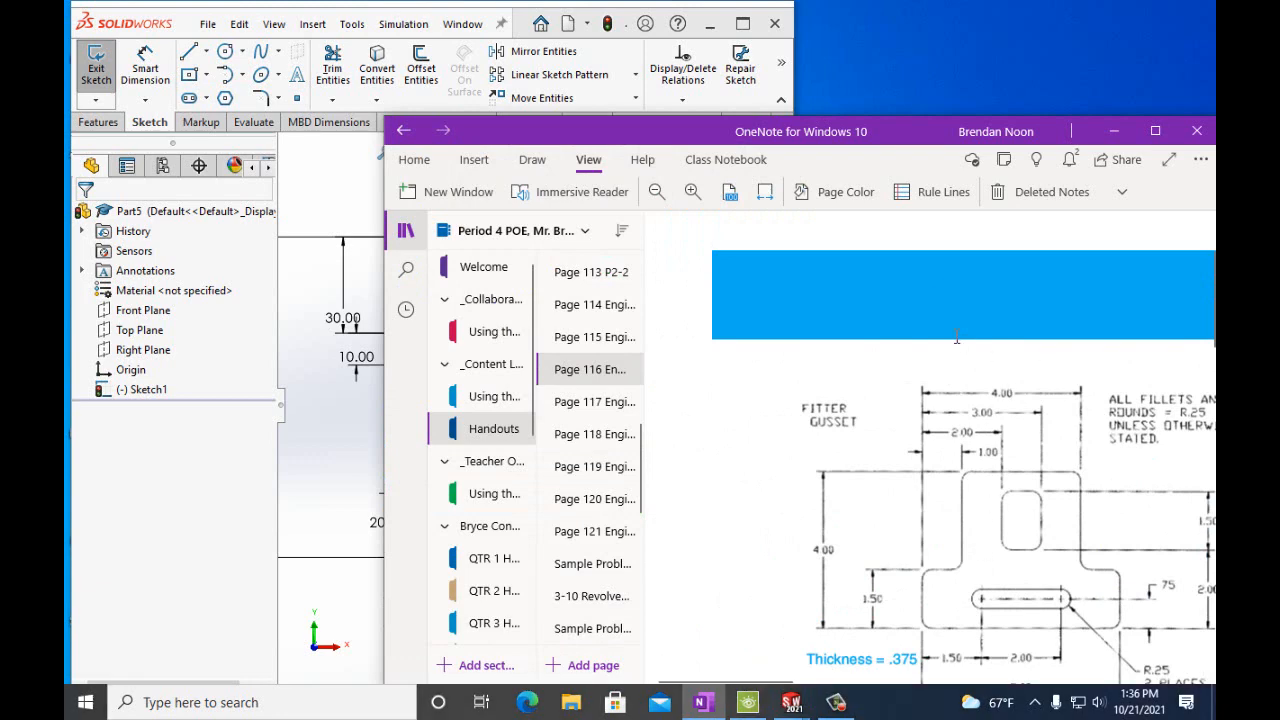
pyautogui.moveTo(919, 134); pyautogui.dragTo(899, 84)
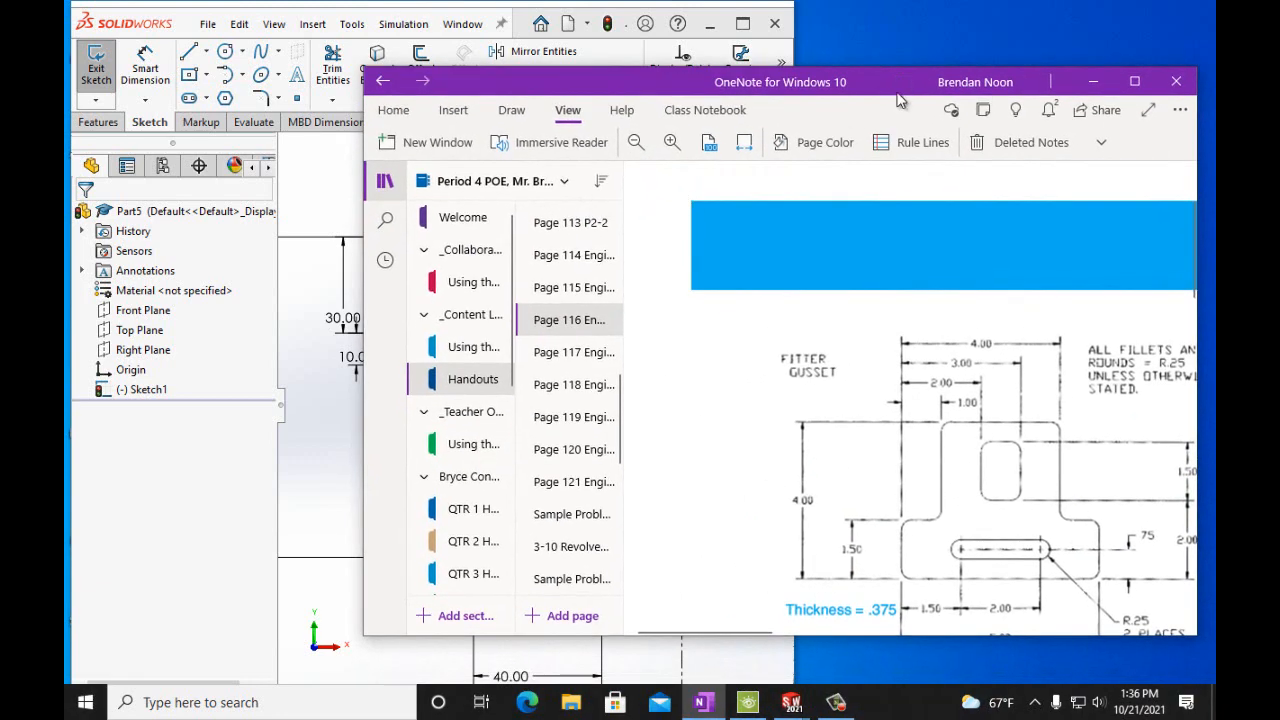
pyautogui.moveTo(758, 631)
pyautogui.mouseDown()
pyautogui.moveTo(985, 653)
pyautogui.moveTo(905, 645)
pyautogui.mouseUp()
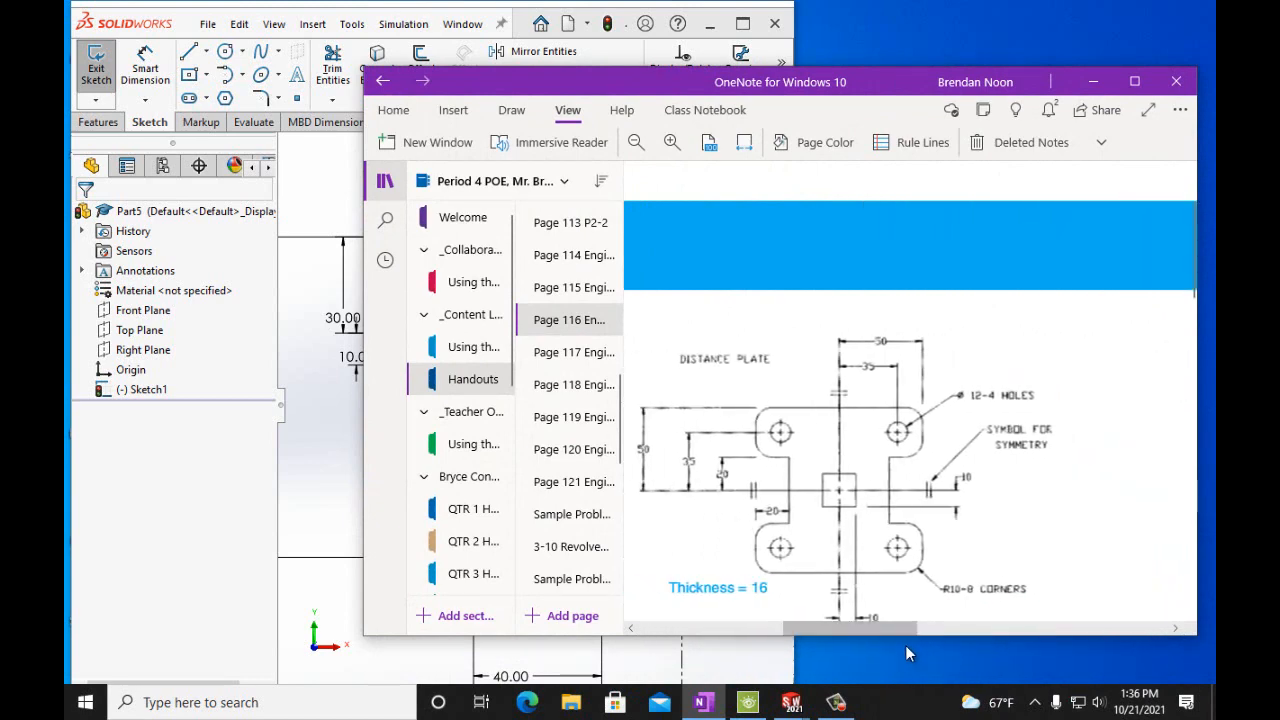
pyautogui.moveTo(1190, 289); pyautogui.dragTo(1190, 398)
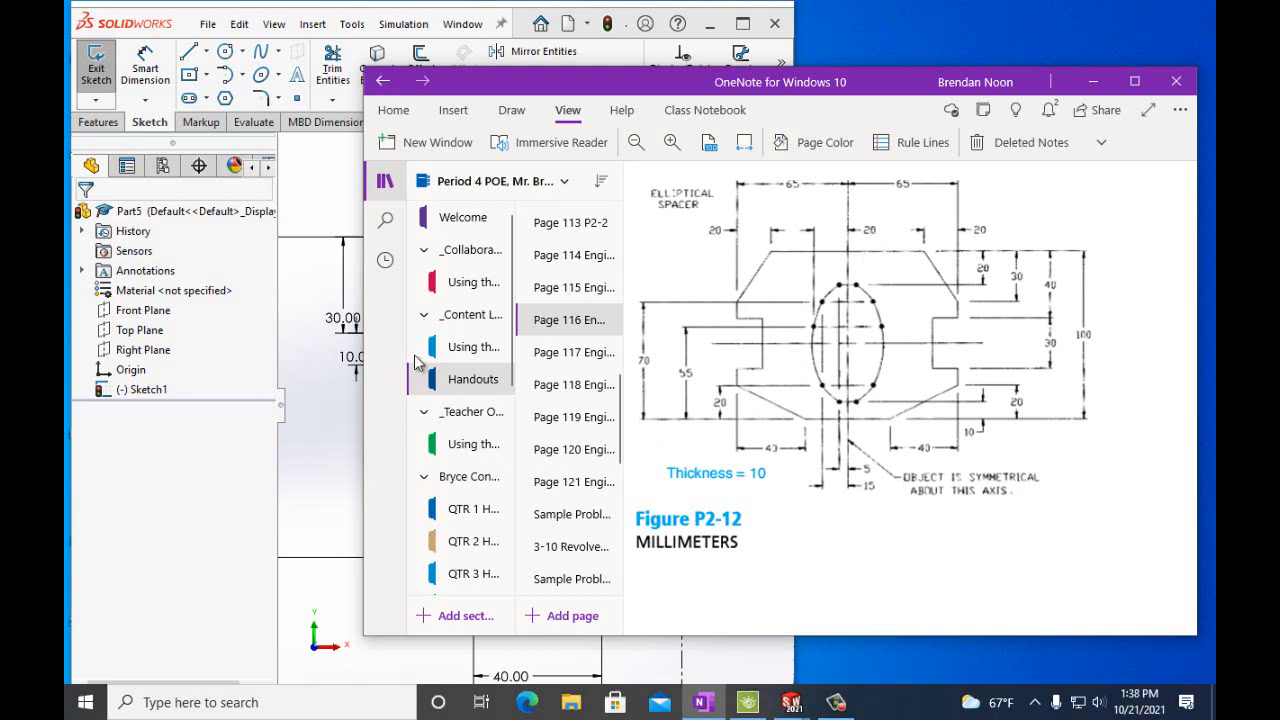
# Back in SOLIDWORKS, dimension the notch's lower horizontal edge as 18 mm
pyautogui.moveTo(674, 86); pyautogui.dragTo(690, 90)
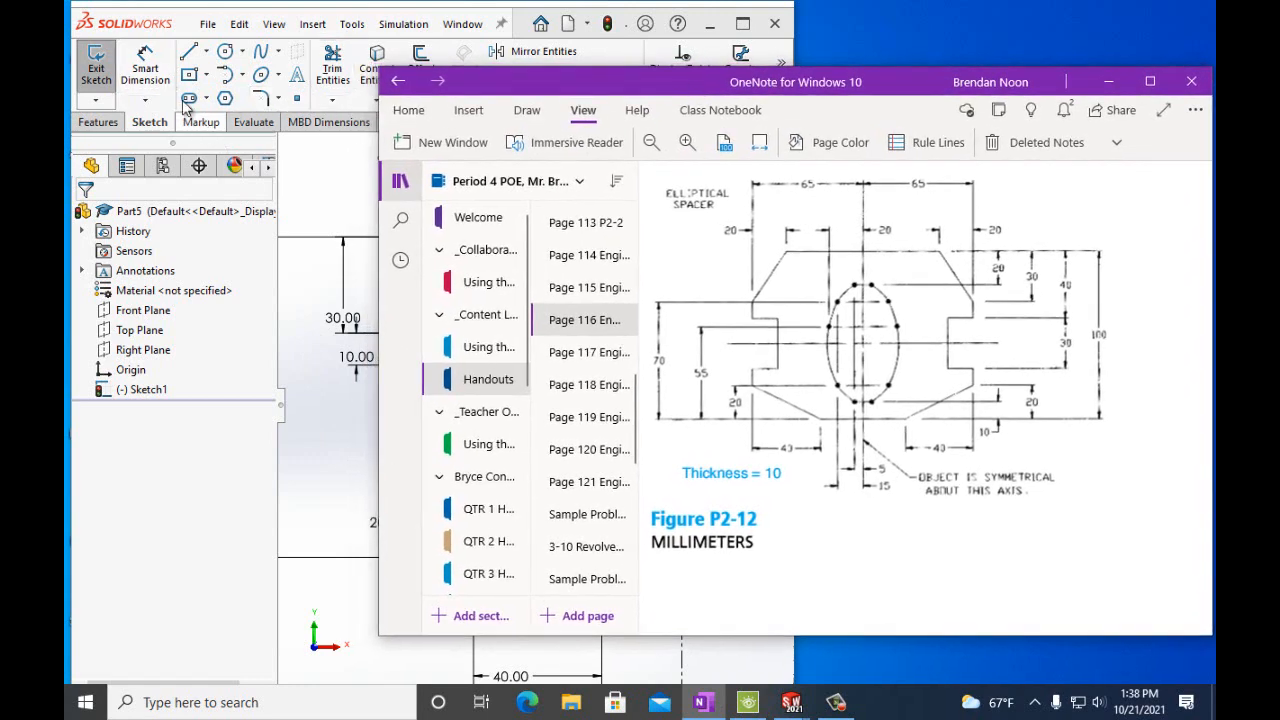
pyautogui.click(152, 80)
pyautogui.click(148, 75)
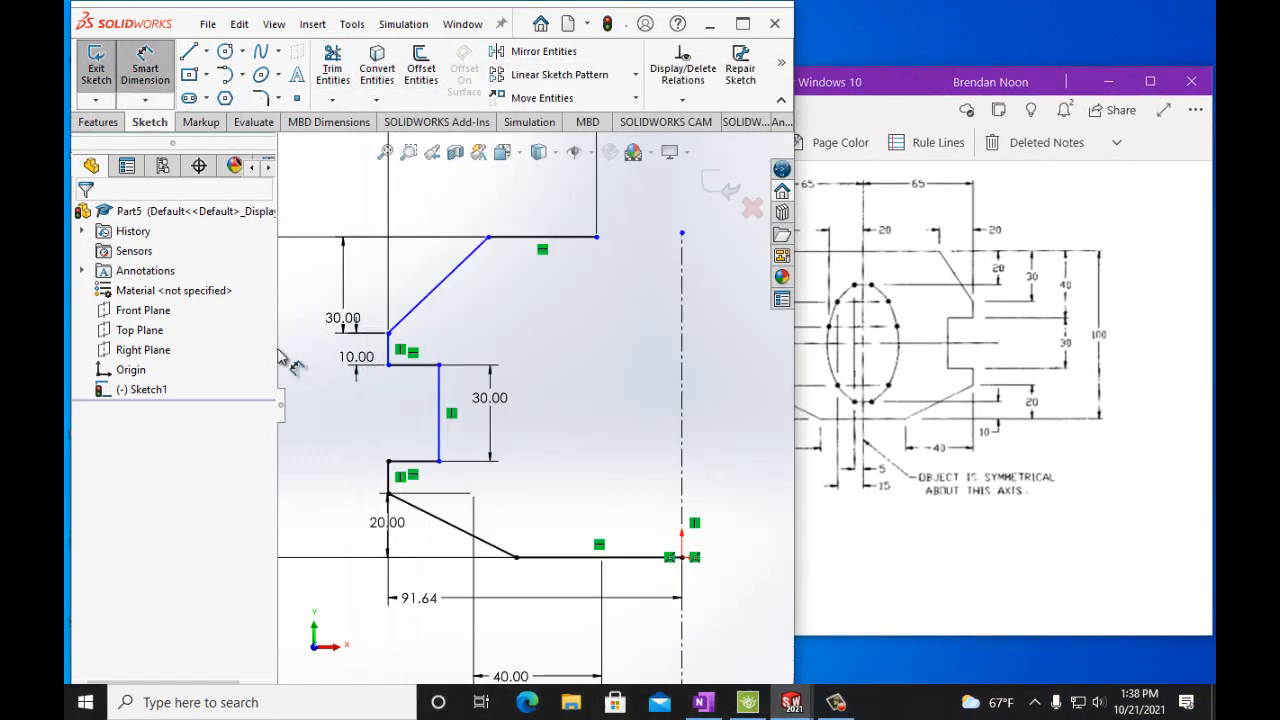
pyautogui.click(415, 463)
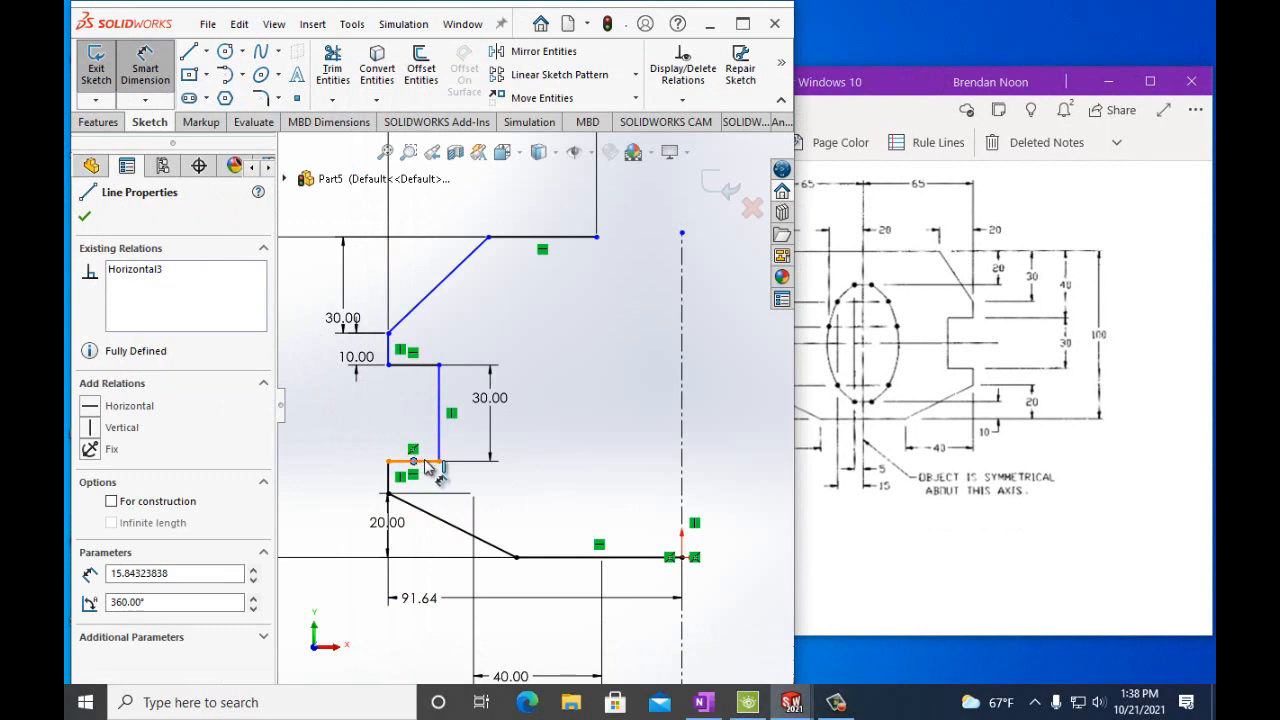
pyautogui.click(163, 70)
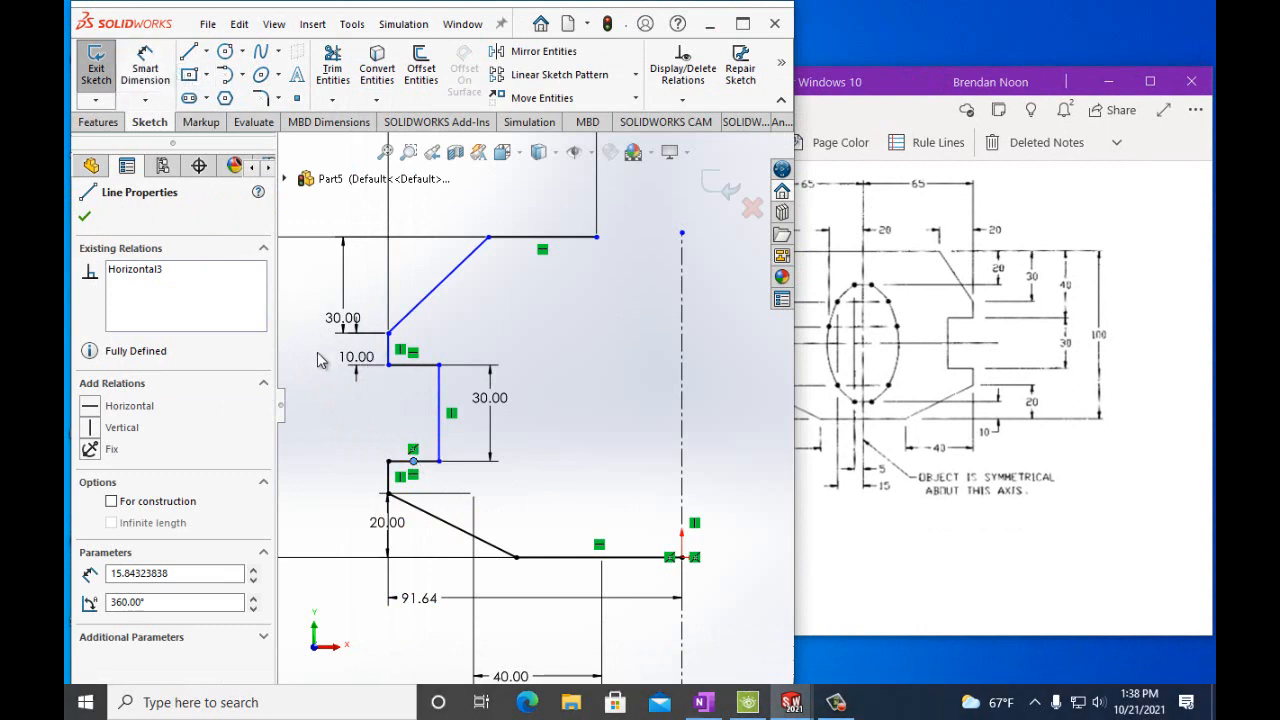
pyautogui.click(315, 353)
pyautogui.click(158, 76)
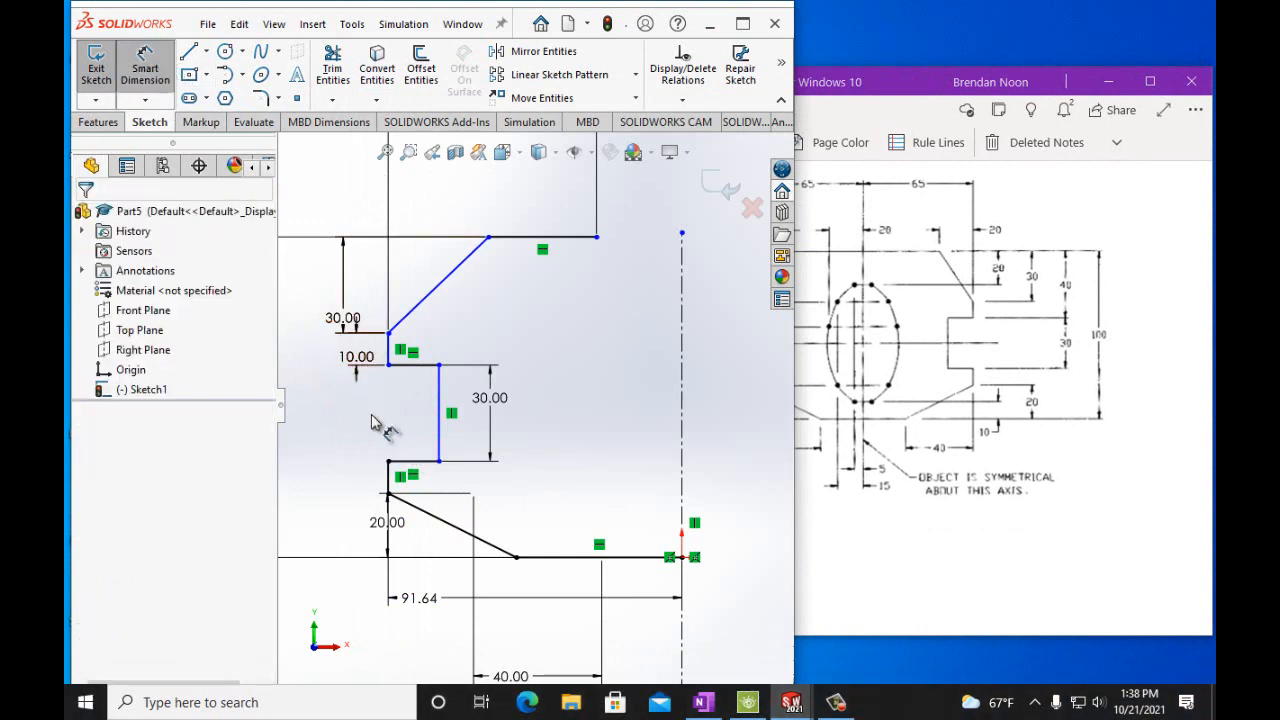
pyautogui.click(412, 461)
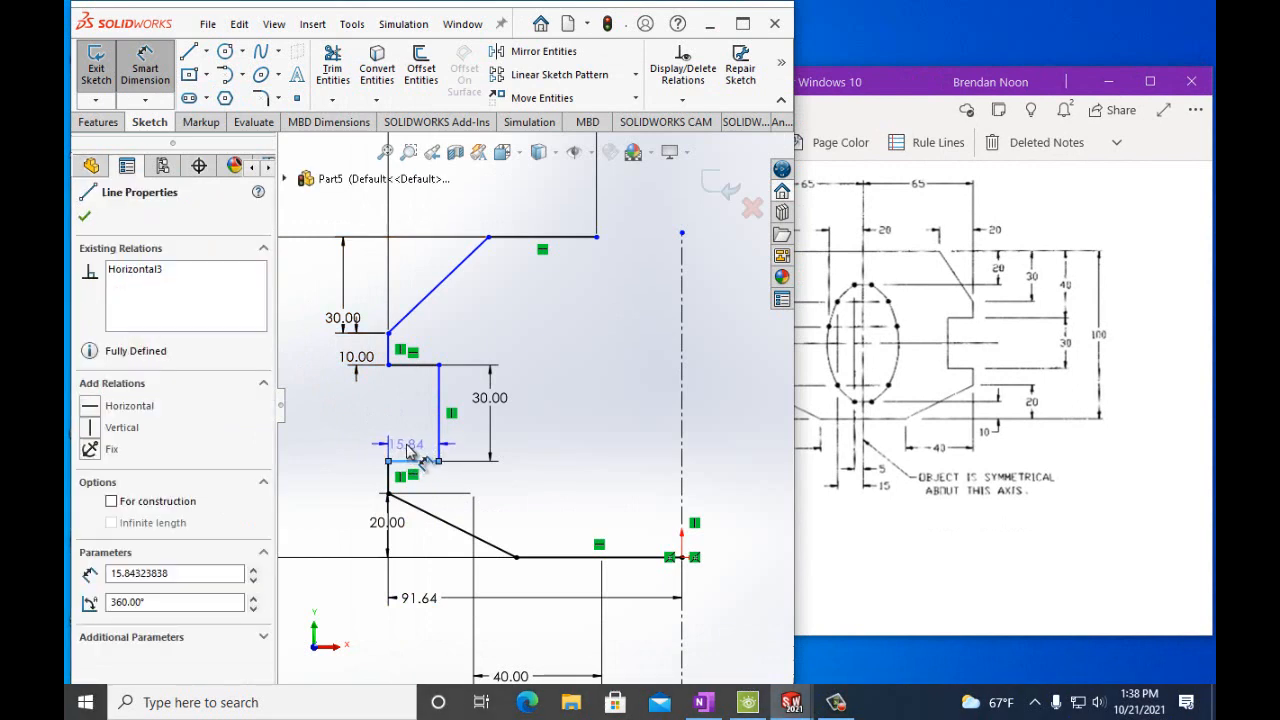
pyautogui.click(410, 450)
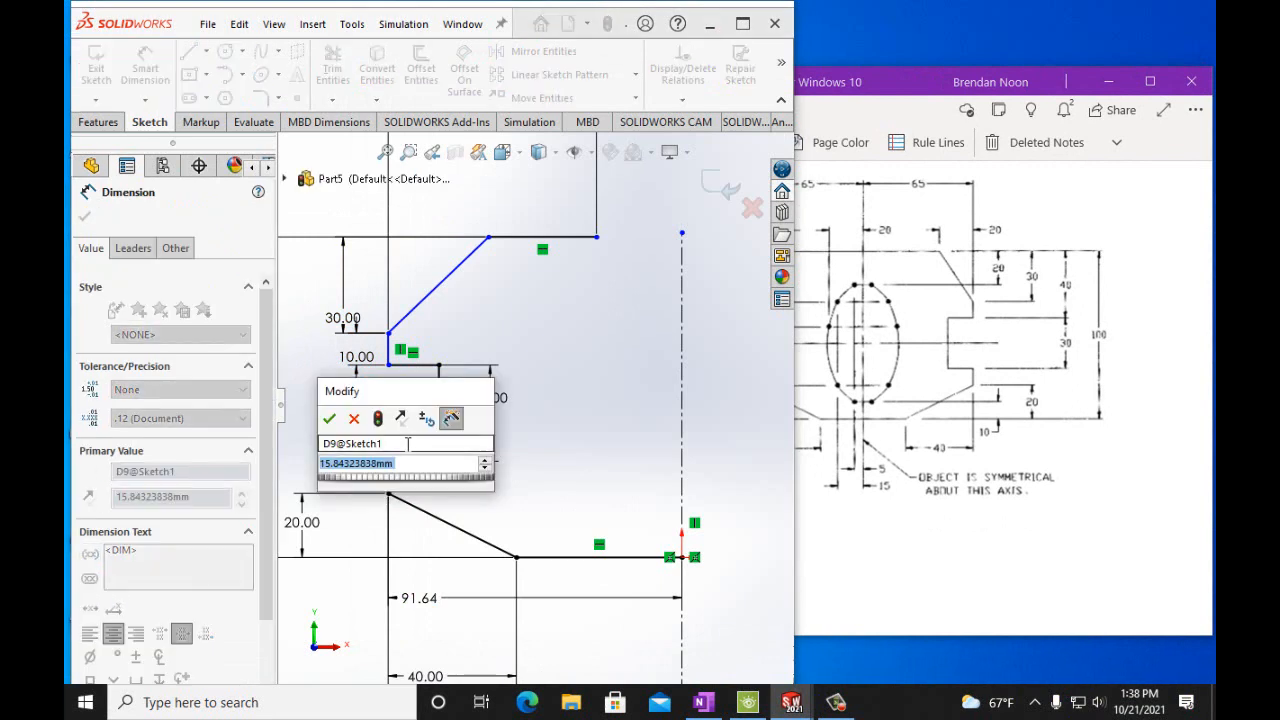
pyautogui.write('1')
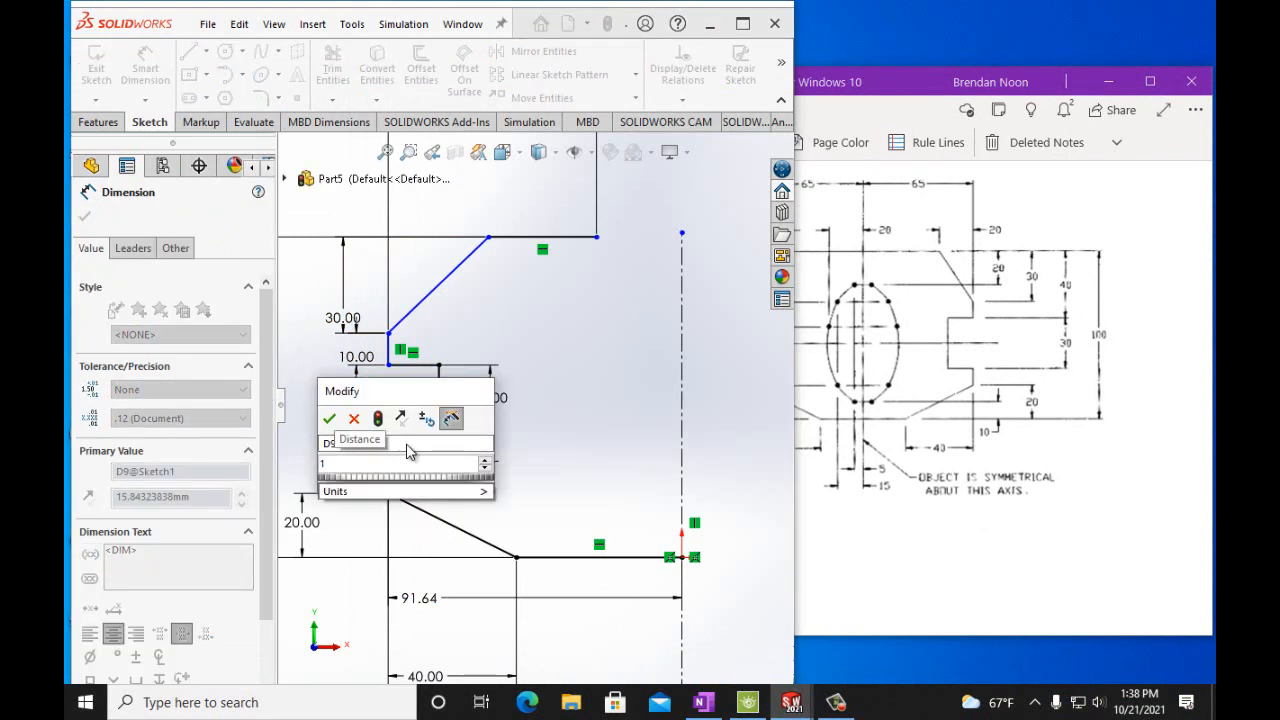
pyautogui.write('8mm')
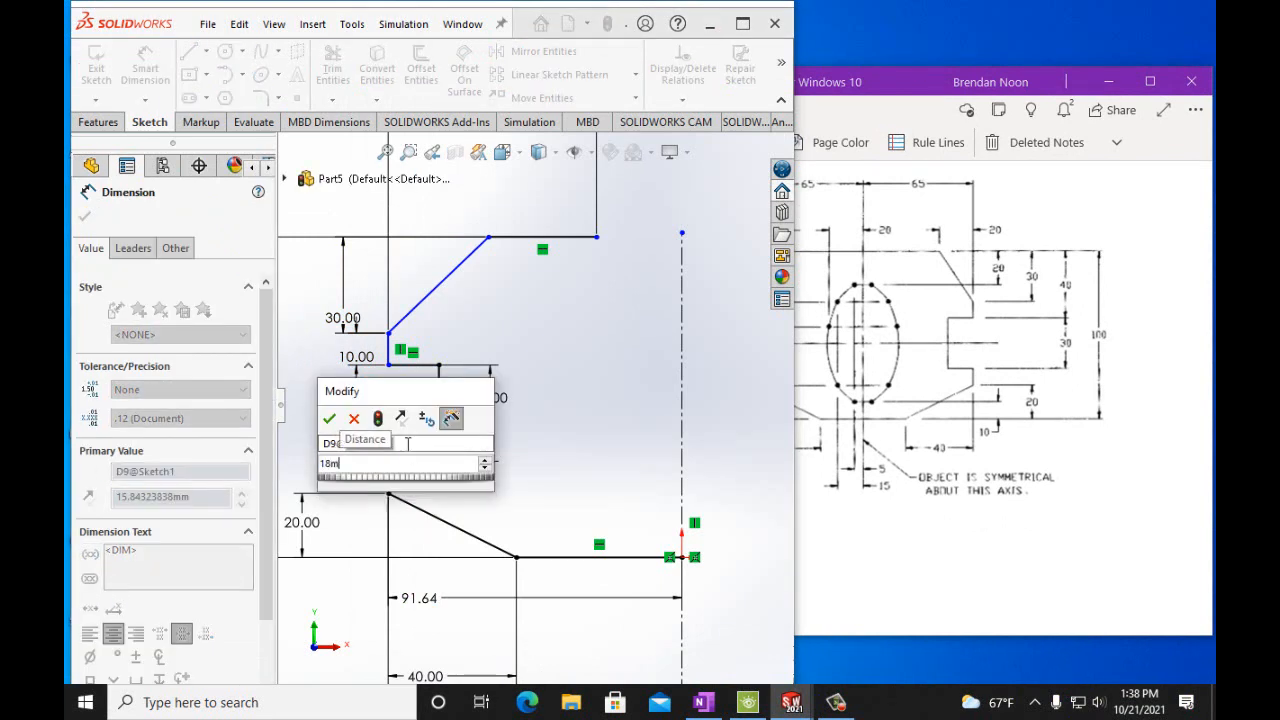
pyautogui.click(329, 420)
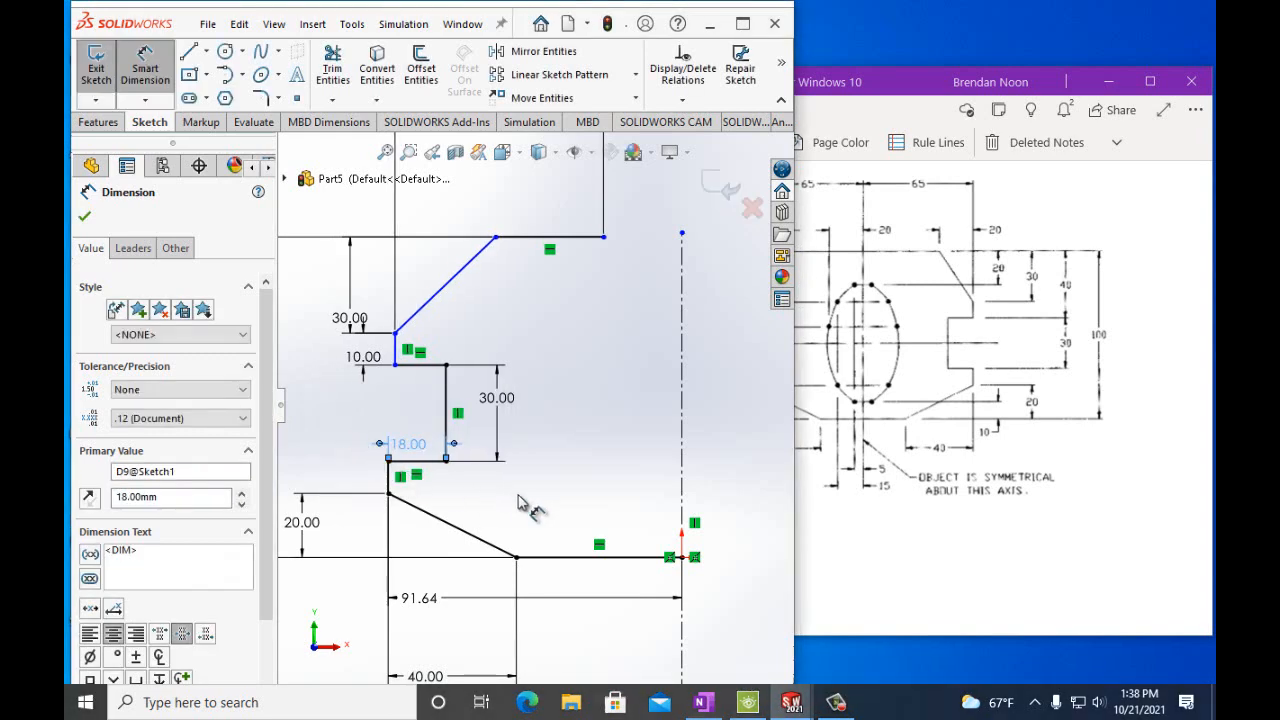
# Dimension the notch's upper horizontal edge as 18 mm
pyautogui.click(436, 370)
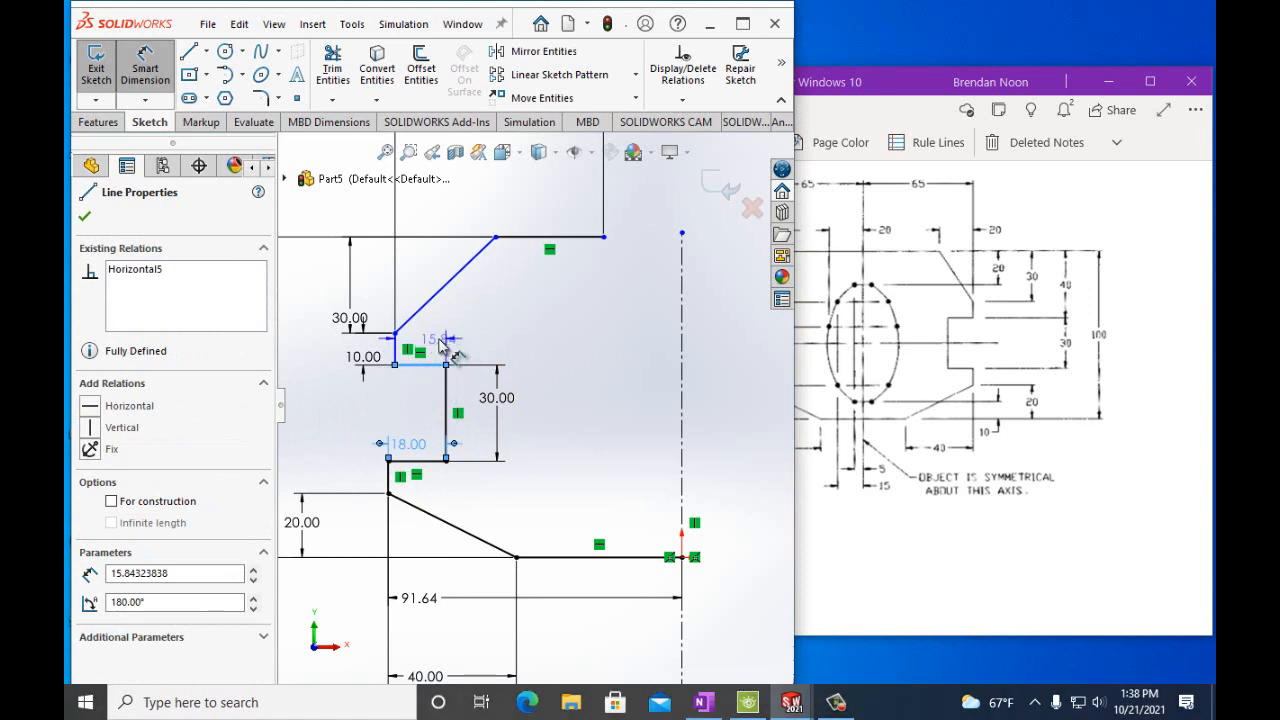
pyautogui.click(441, 343)
pyautogui.write('1')
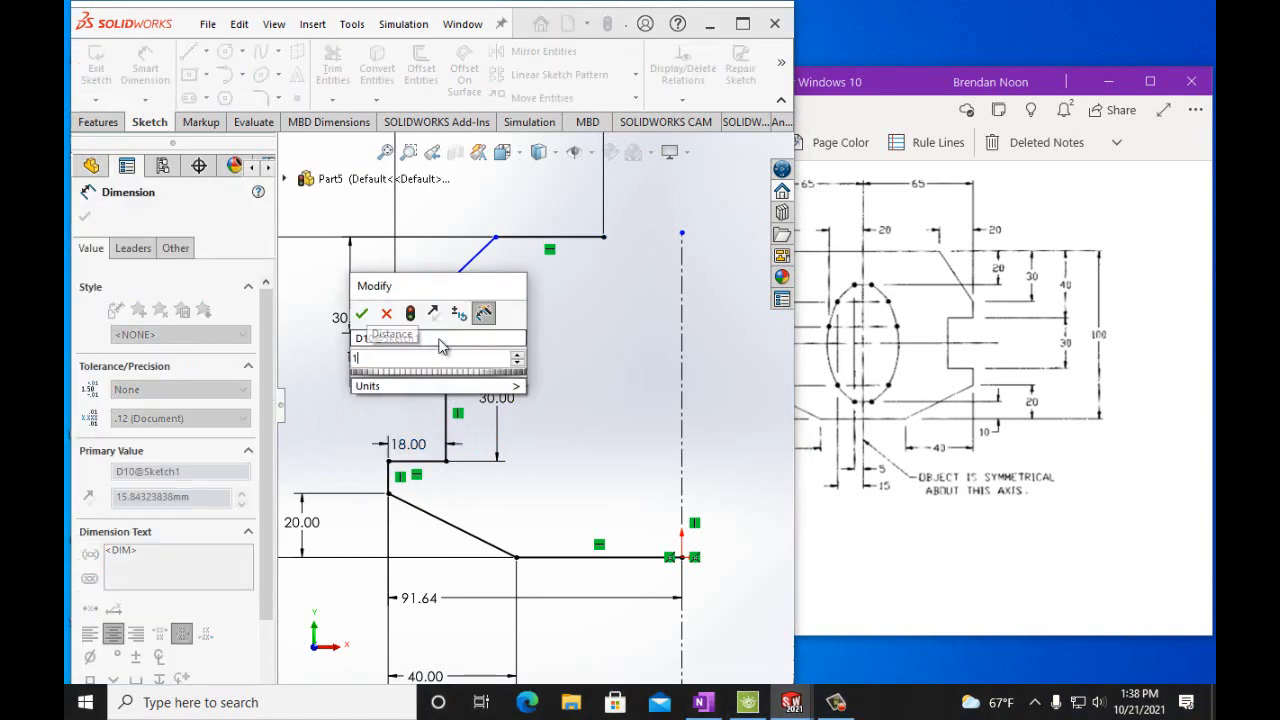
pyautogui.write('0mm')
pyautogui.press('Return')
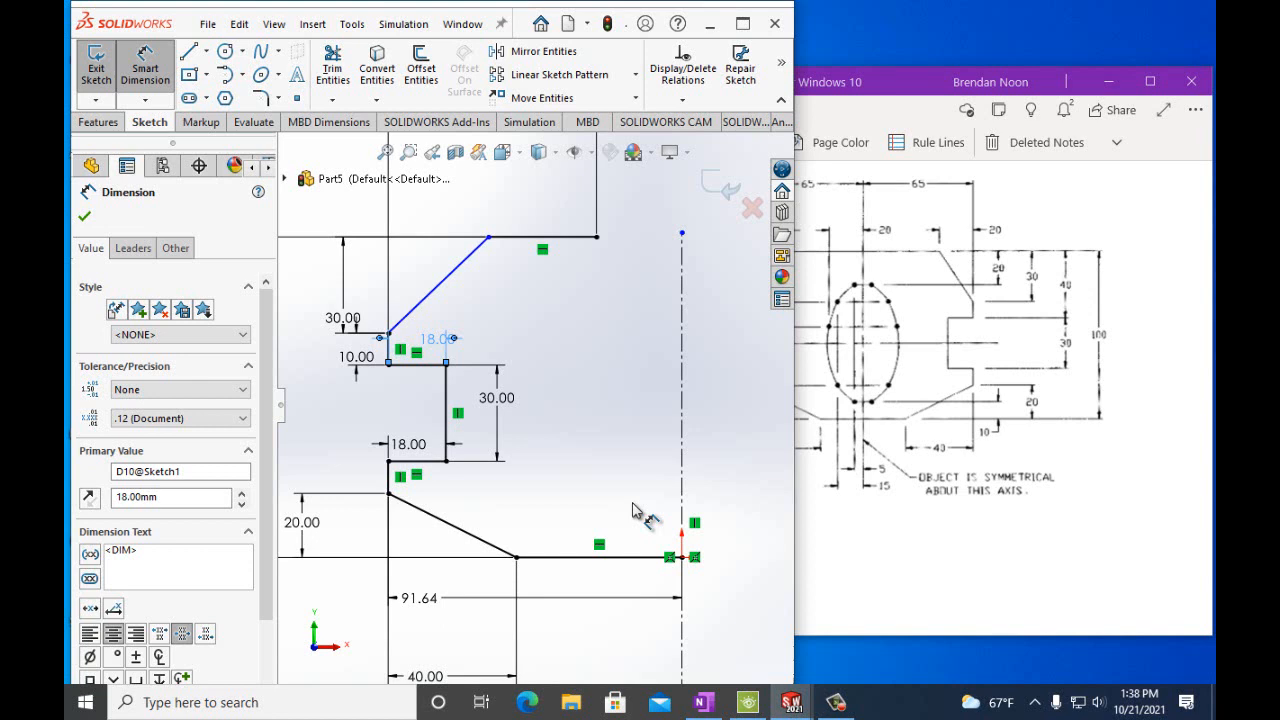
# Set the horizontal distance from the origin to the lower slanted line's outer endpoint to 65 mm
pyautogui.doubleClick(432, 600)
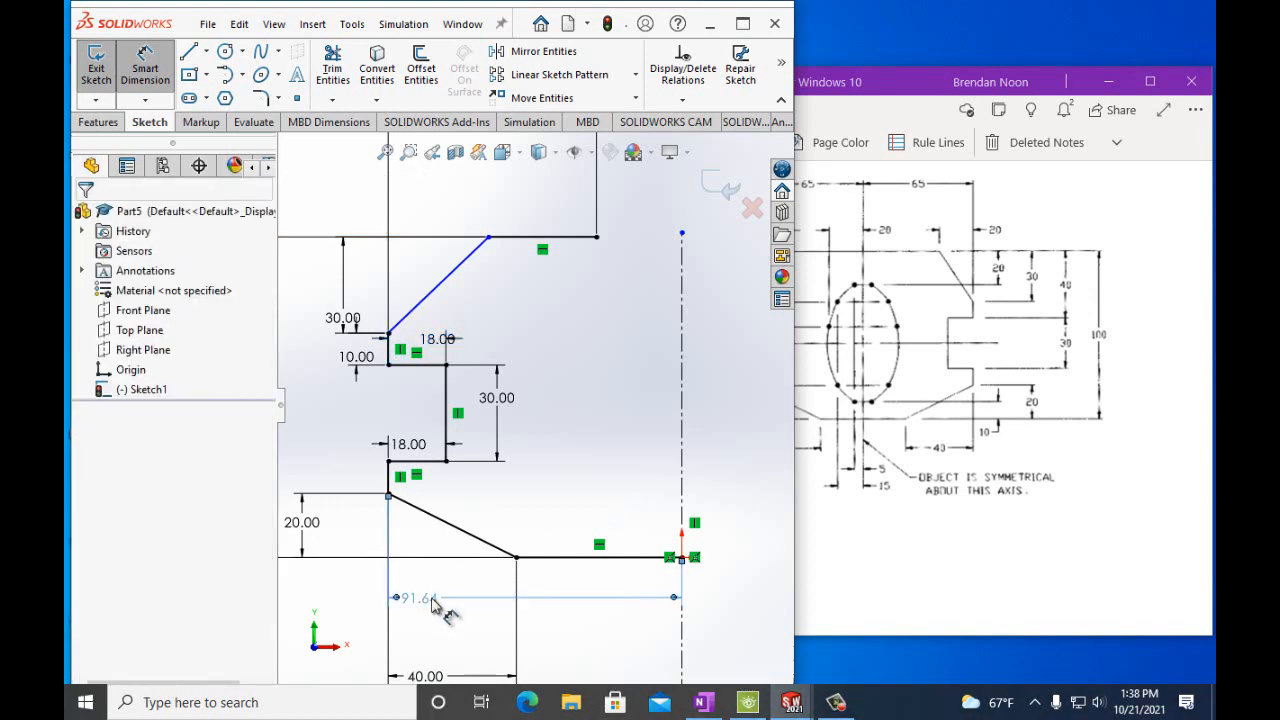
pyautogui.moveTo(192, 498); pyautogui.dragTo(73, 492)
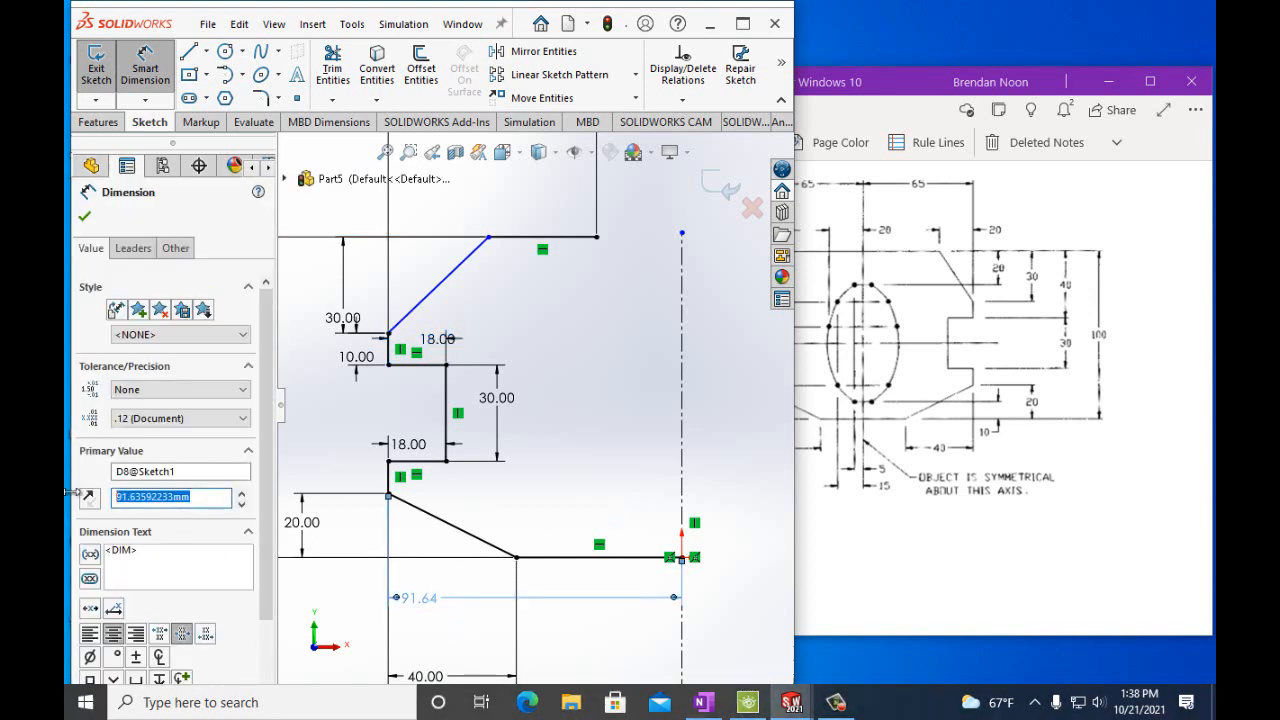
pyautogui.write('65mm')
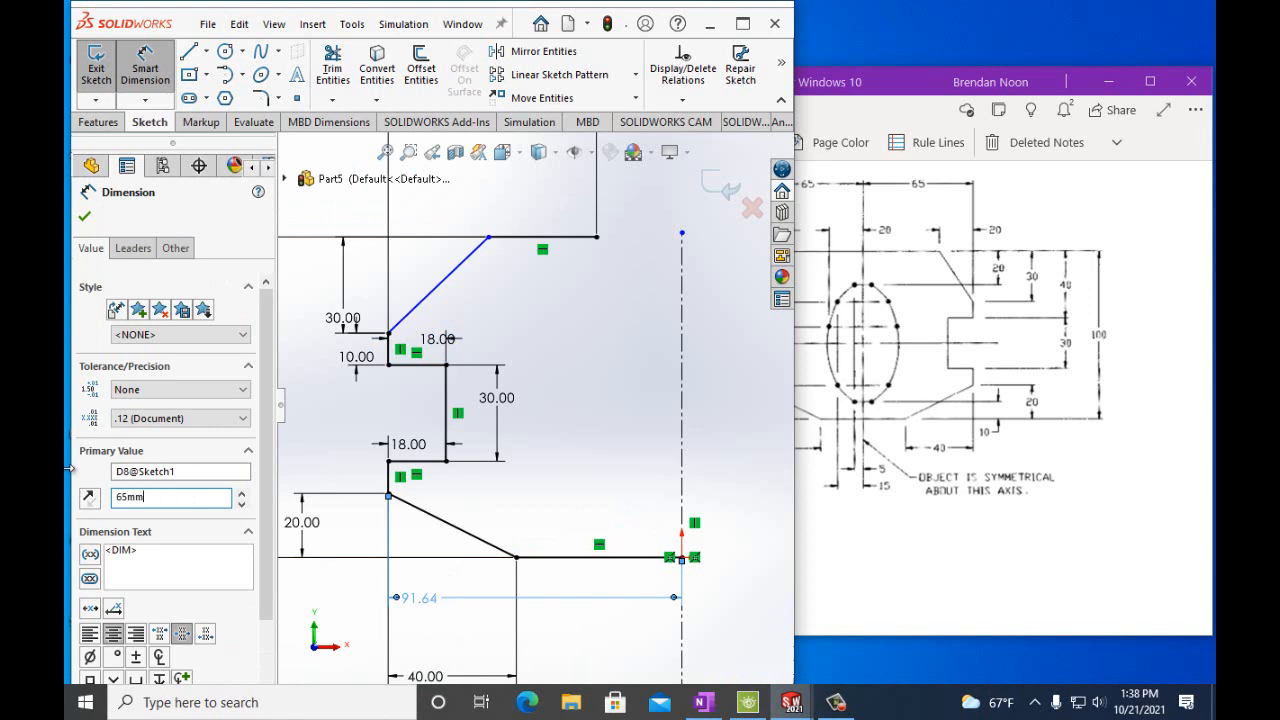
pyautogui.press('Return')
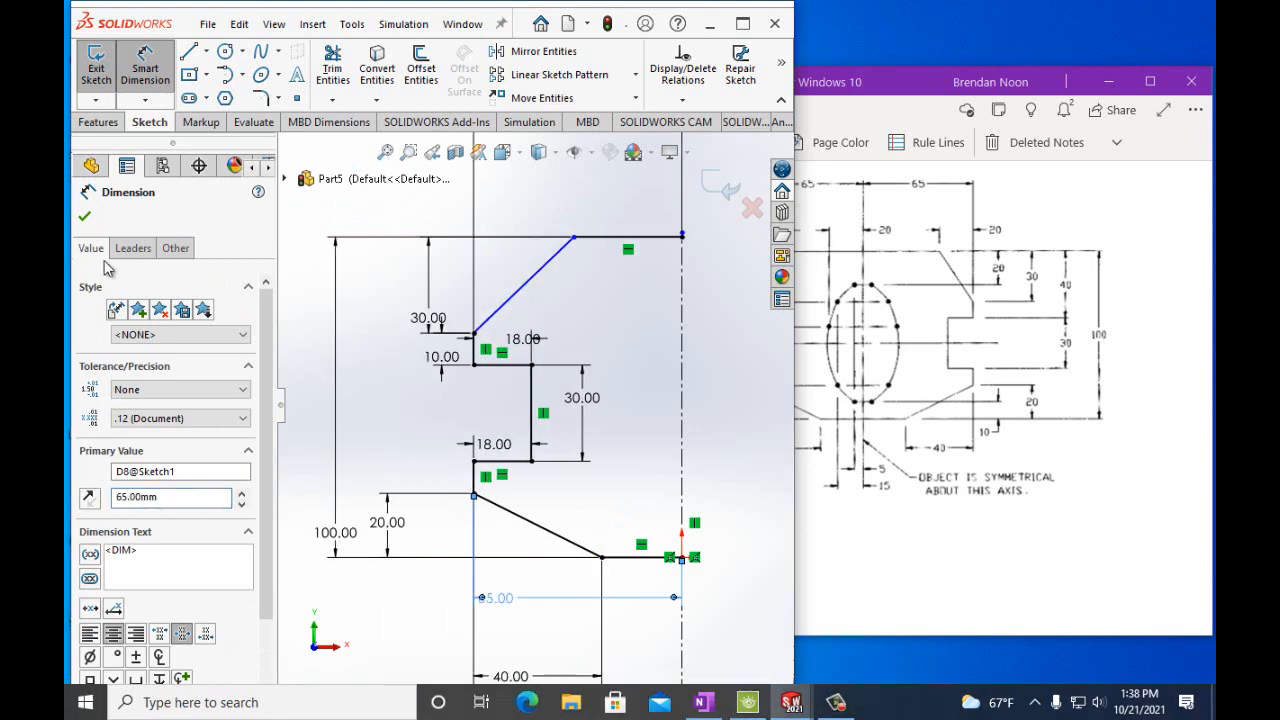
pyautogui.click(85, 216)
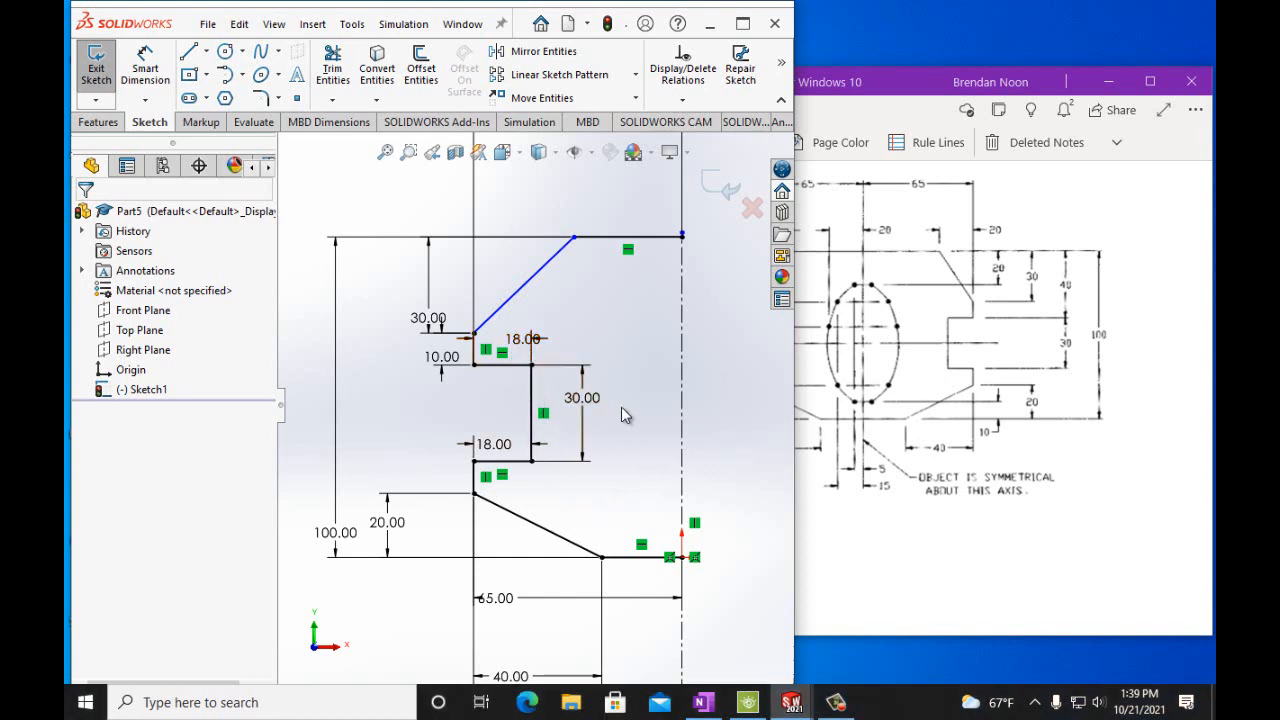
# Dimension the upper slanted line's horizontal span, between its two endpoints, as 20 mm
pyautogui.scroll(2, 621, 415)
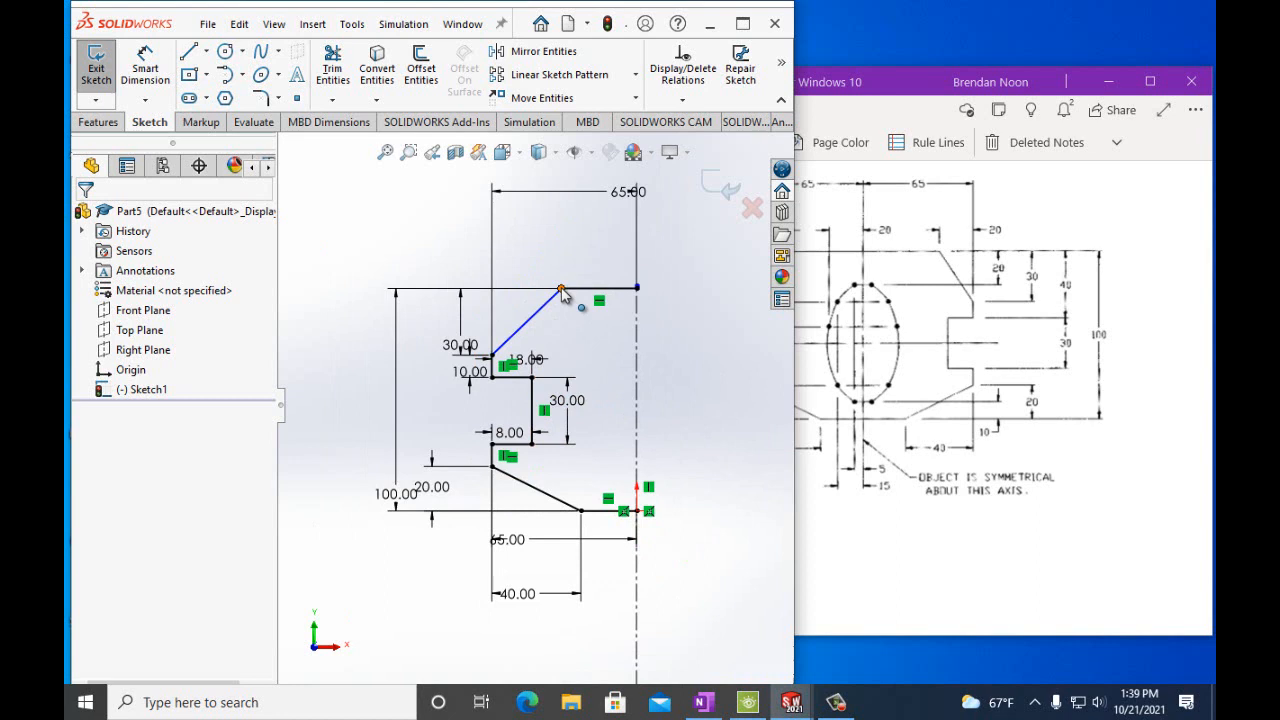
pyautogui.click(142, 74)
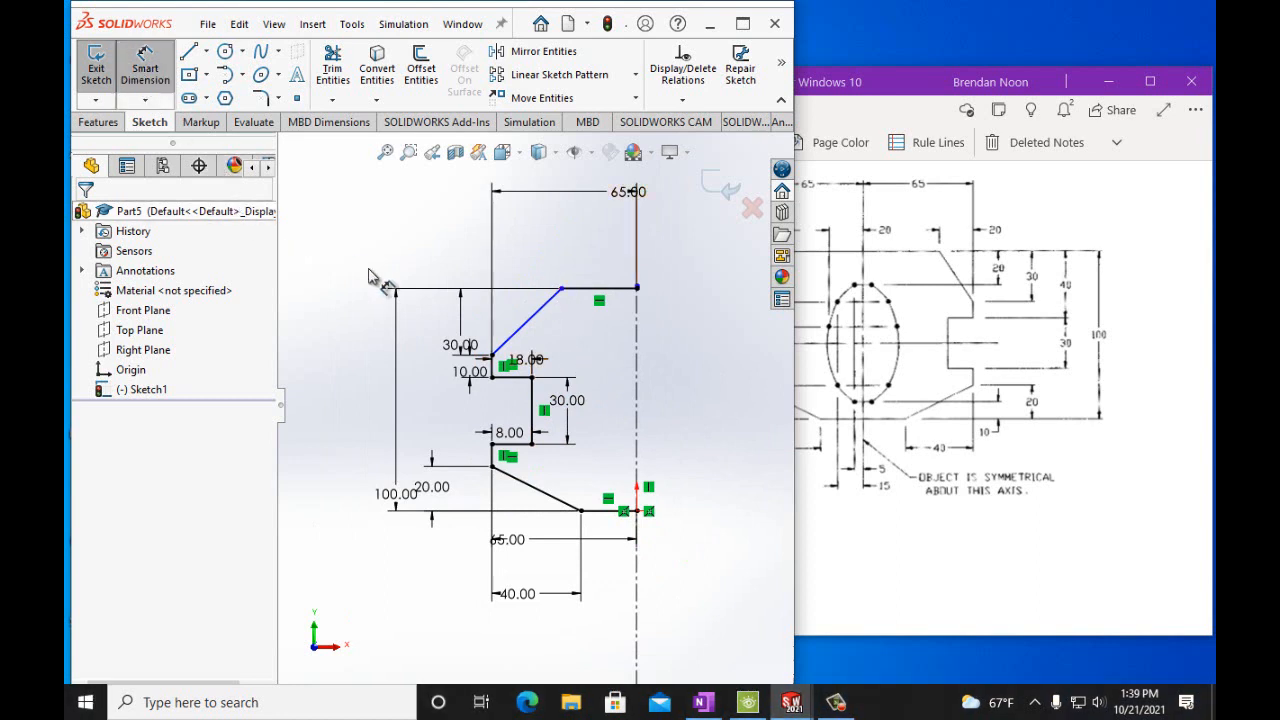
pyautogui.click(493, 356)
pyautogui.click(561, 289)
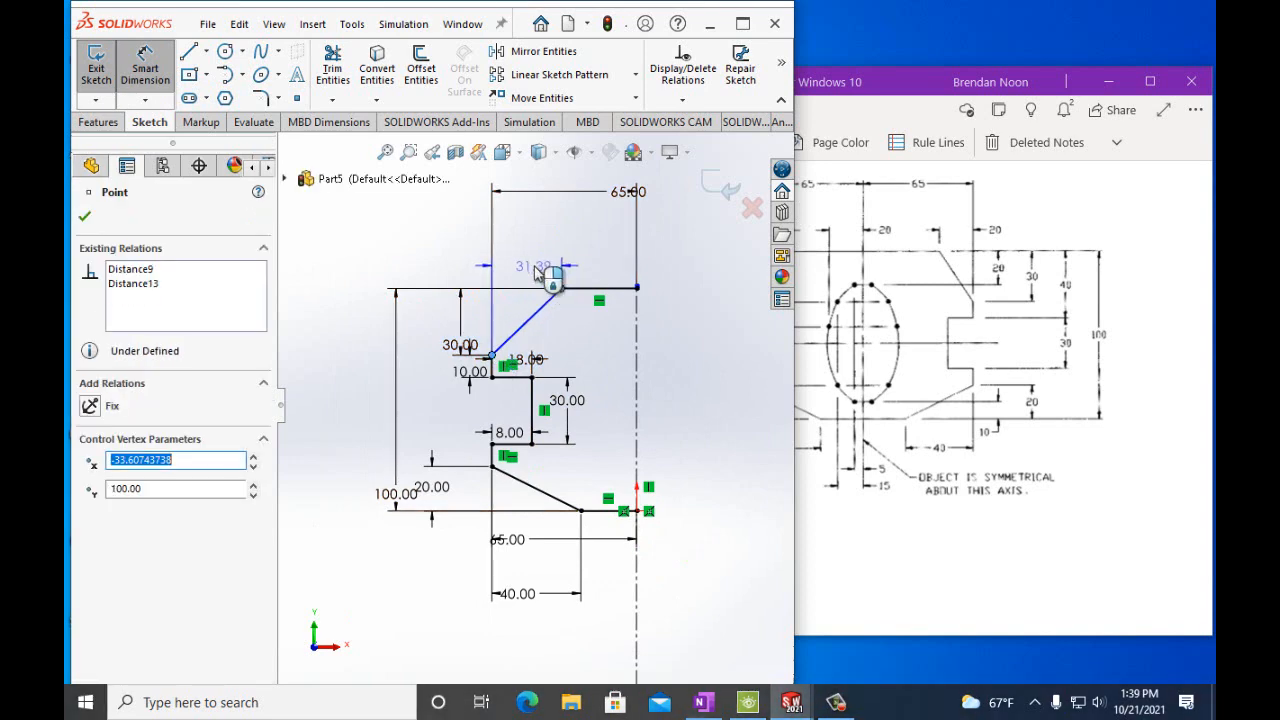
pyautogui.click(540, 267)
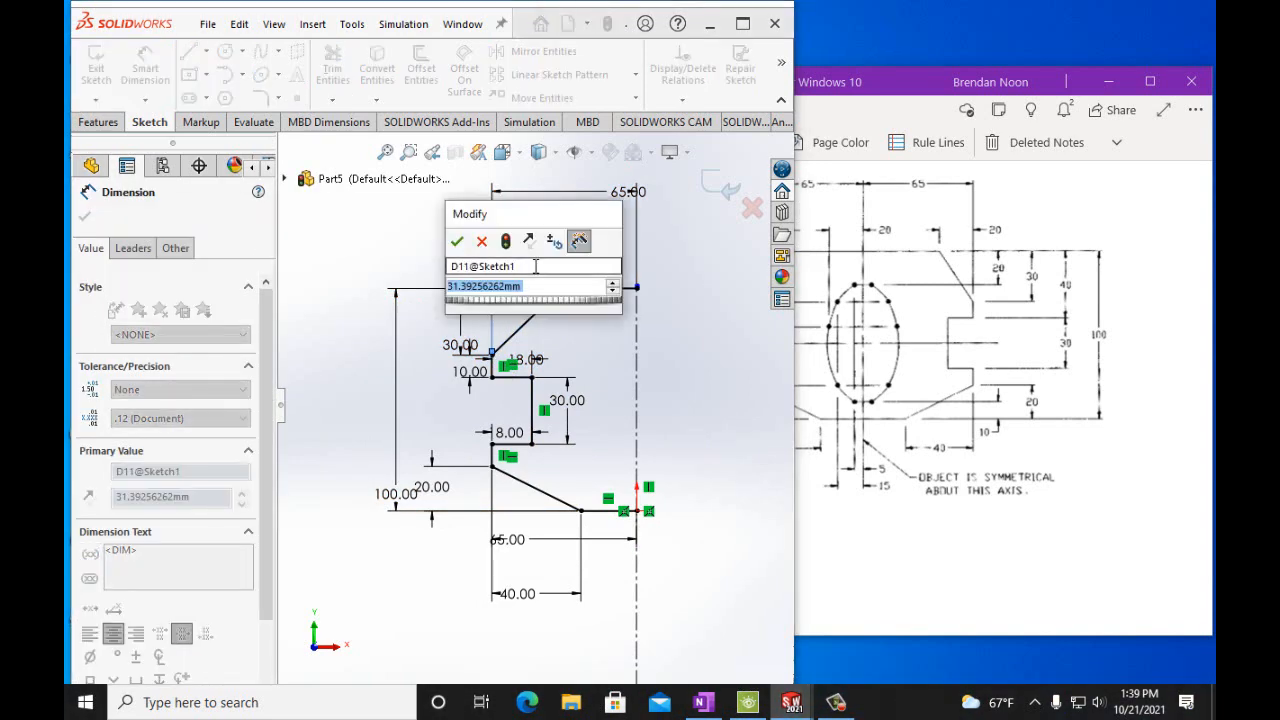
pyautogui.write('20mm')
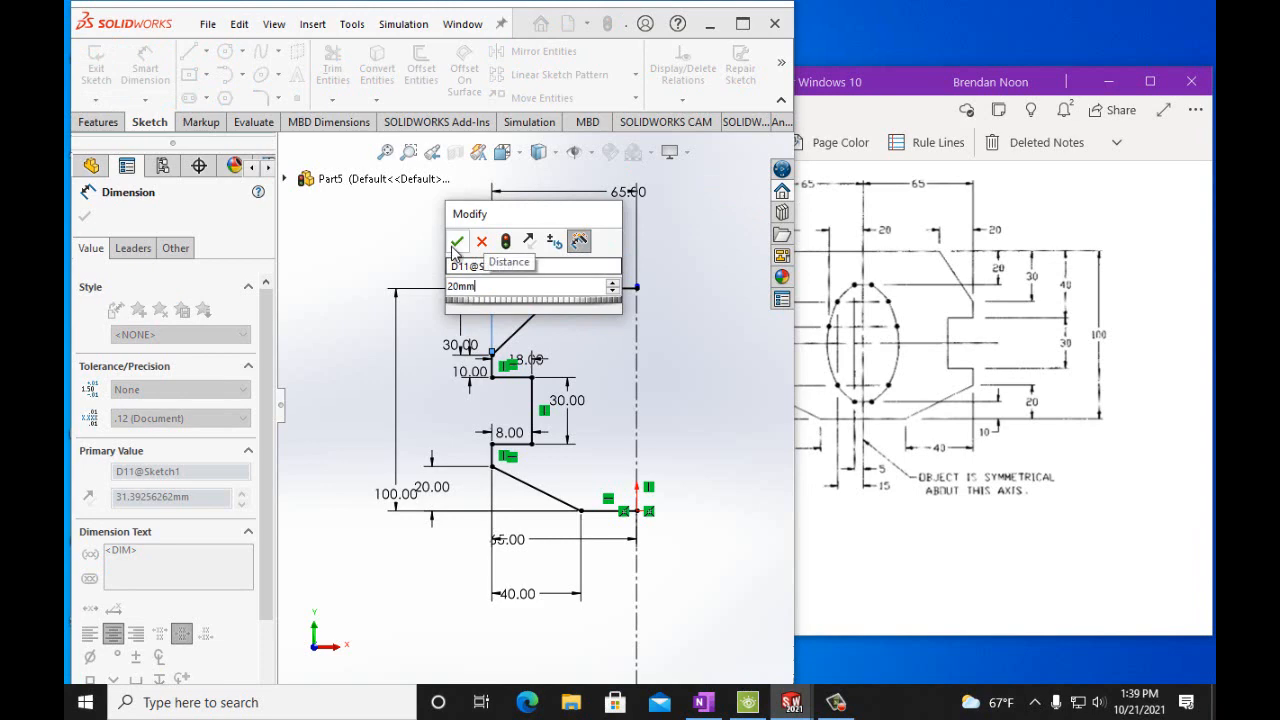
pyautogui.click(456, 243)
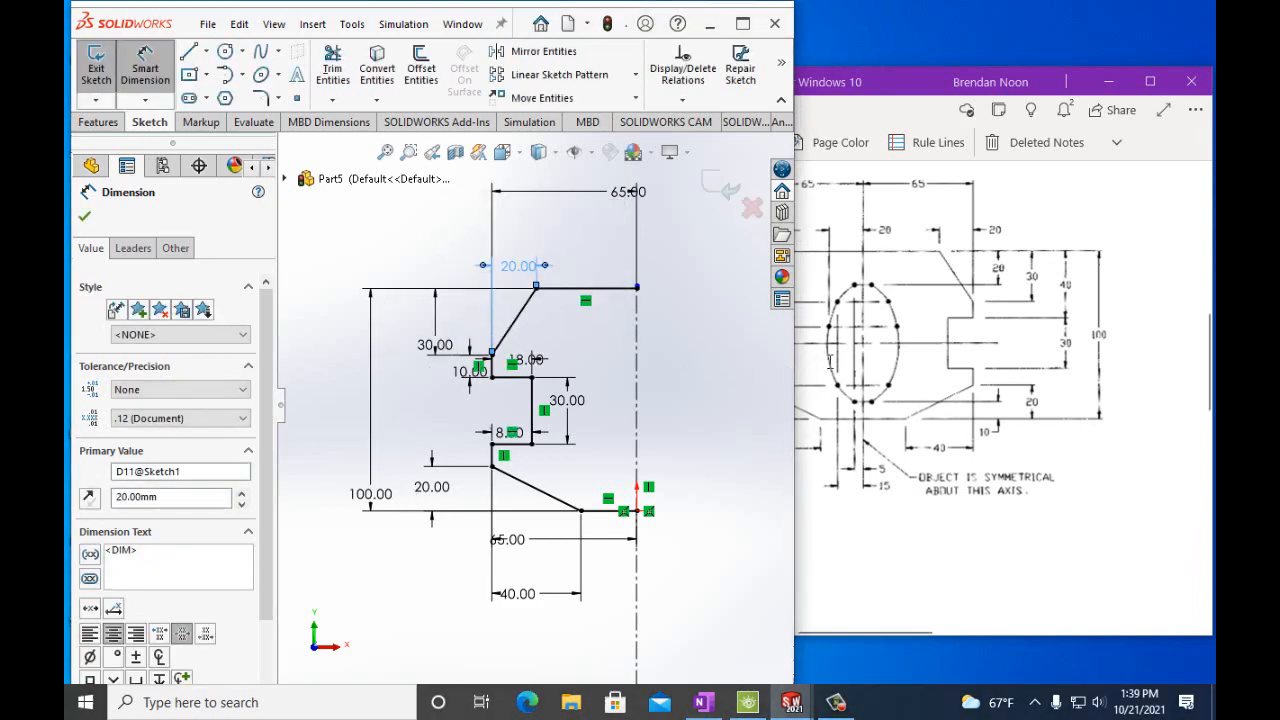
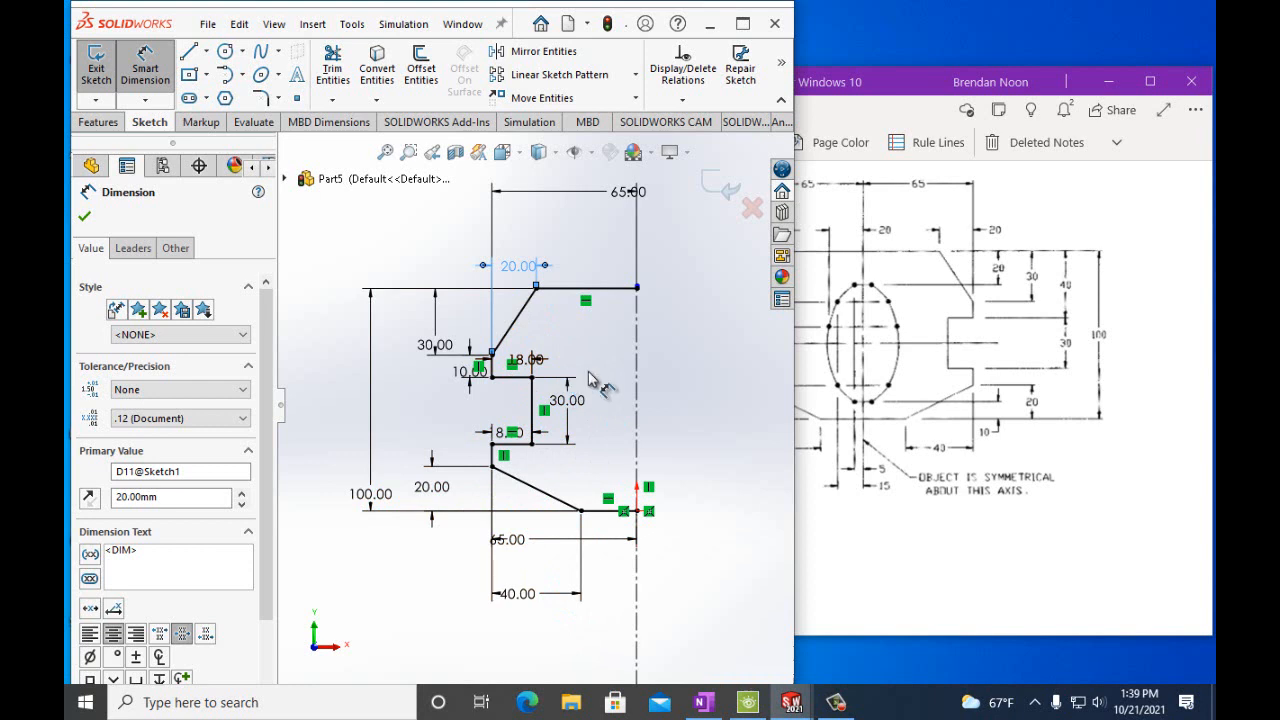
pyautogui.click(88, 219)
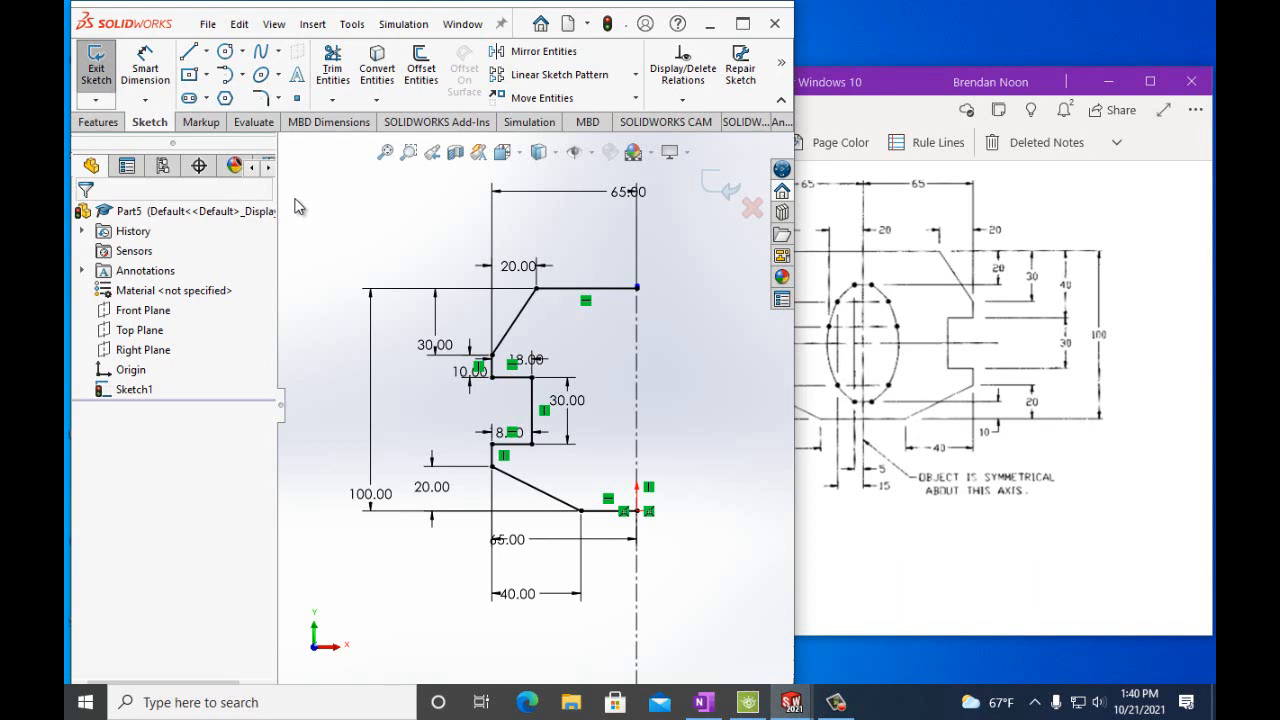
# Mirror all the half-profile lines about the vertical centerline with Copy on, closing the spacer's outline
pyautogui.click(530, 51)
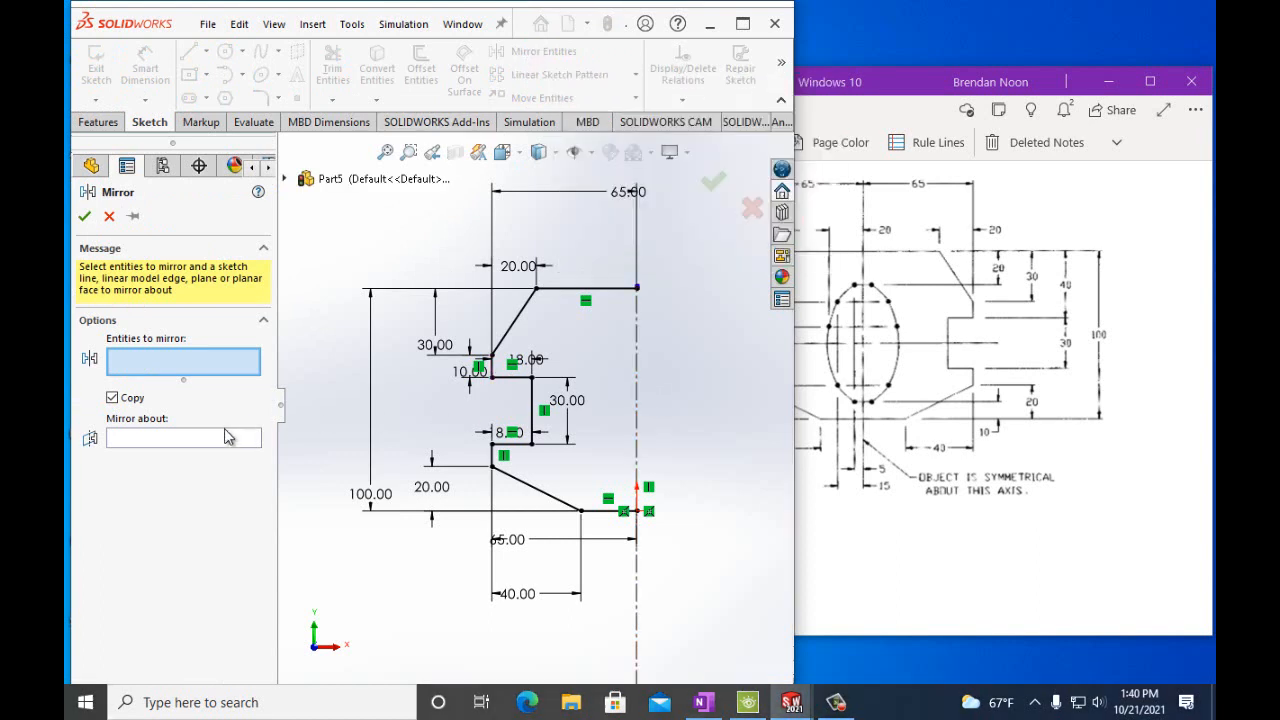
pyautogui.click(180, 437)
pyautogui.click(637, 325)
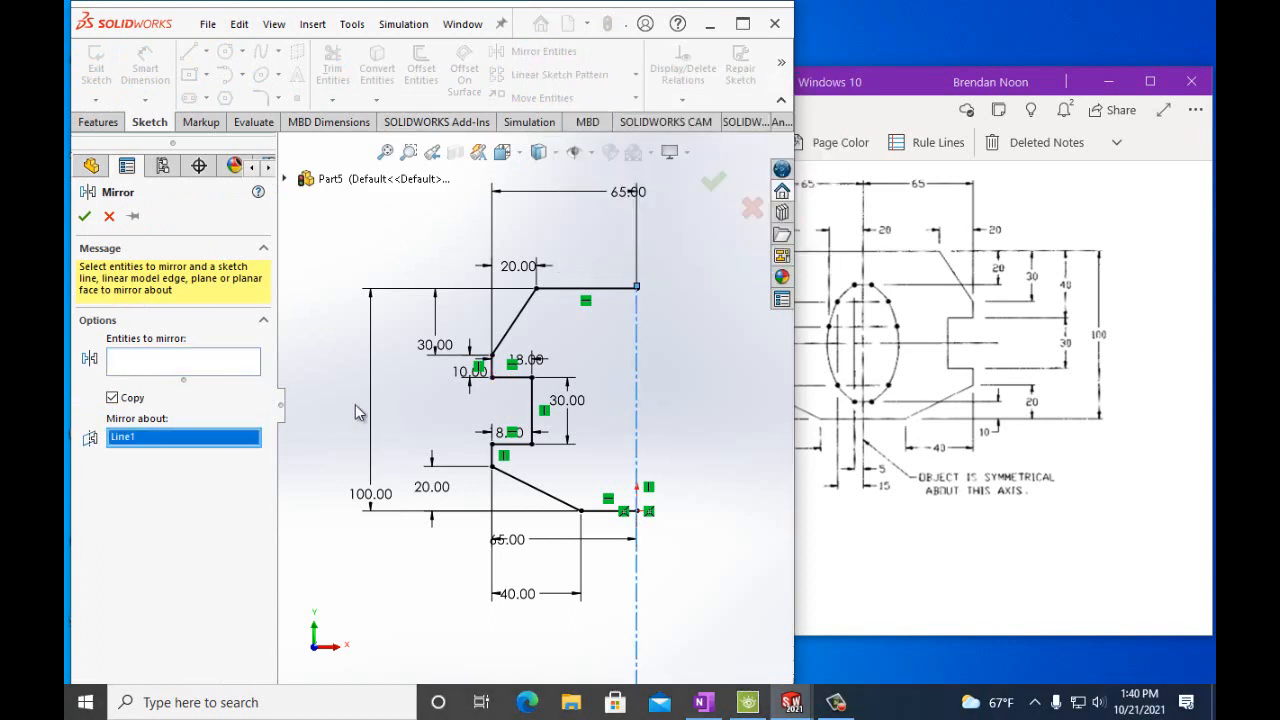
pyautogui.click(587, 292)
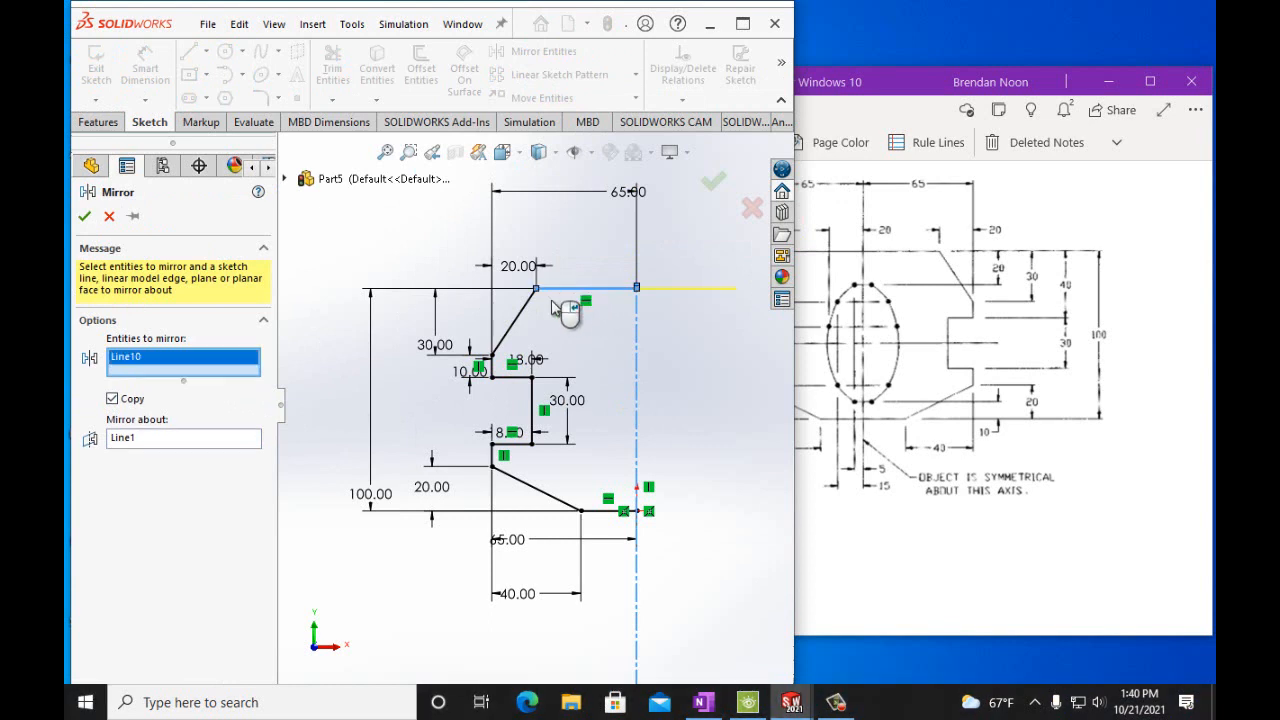
pyautogui.click(495, 350)
pyautogui.click(492, 366)
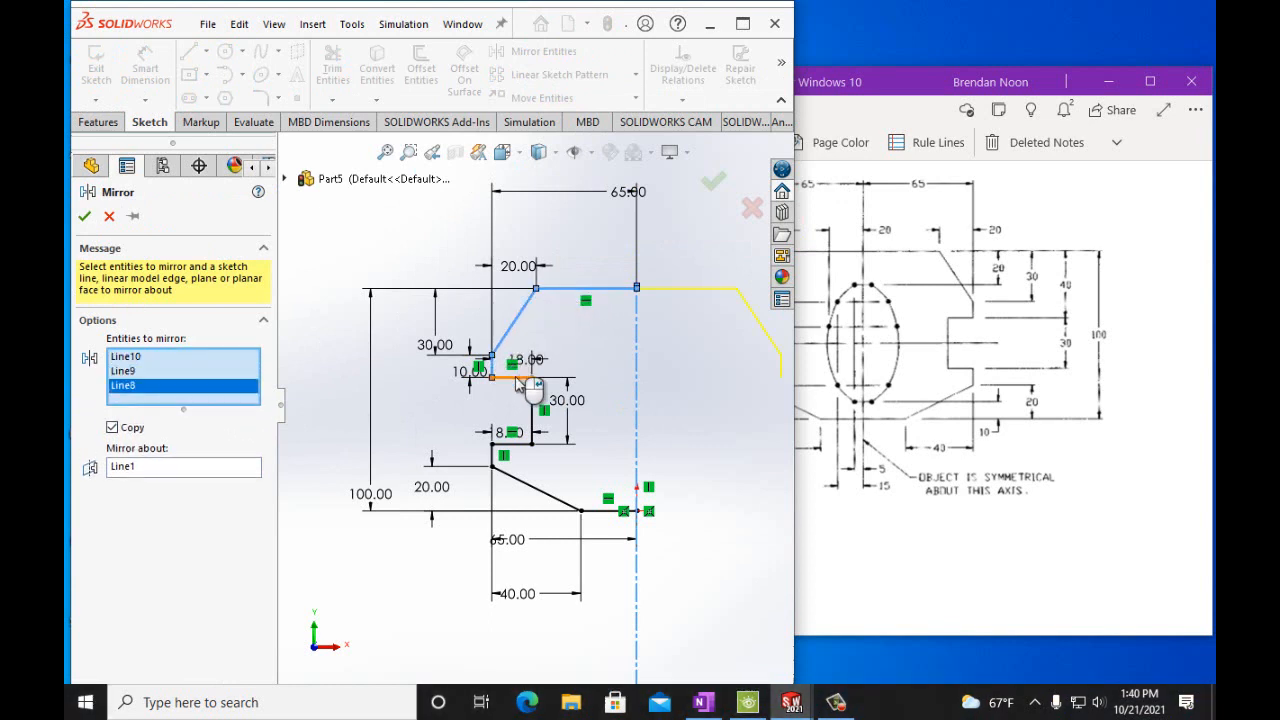
pyautogui.click(512, 377)
pyautogui.click(532, 412)
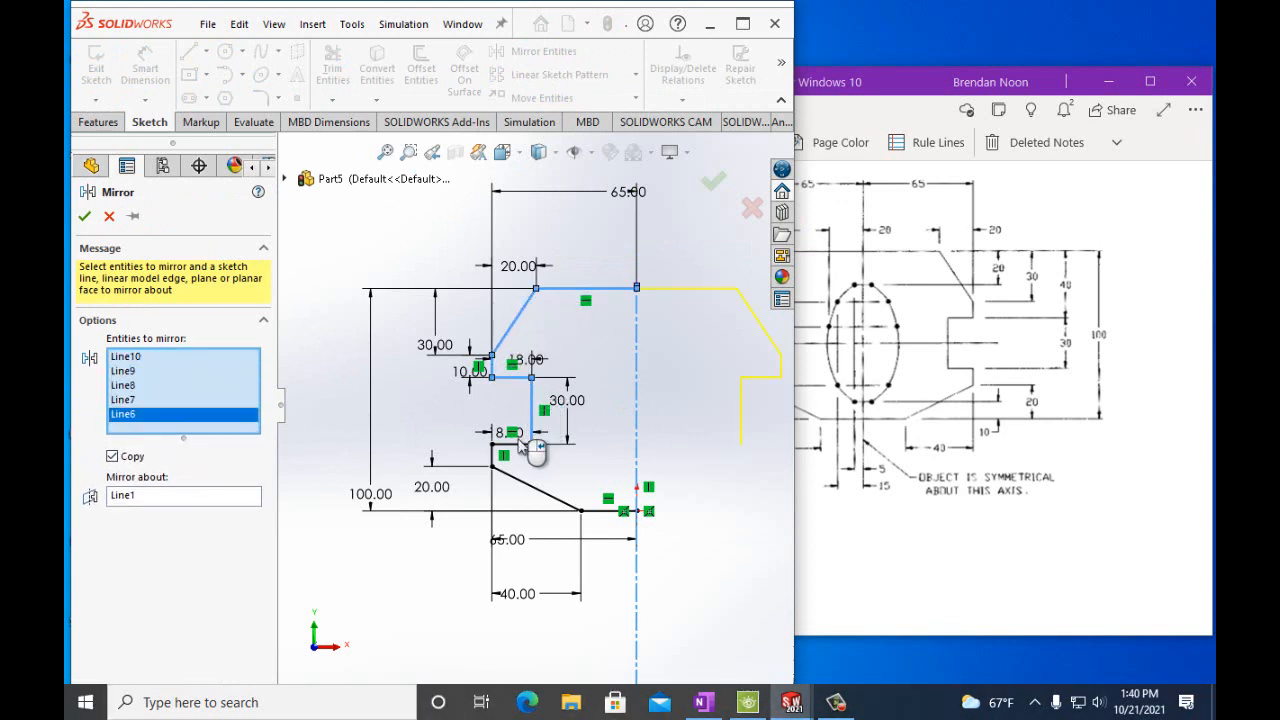
pyautogui.click(512, 444)
pyautogui.click(493, 456)
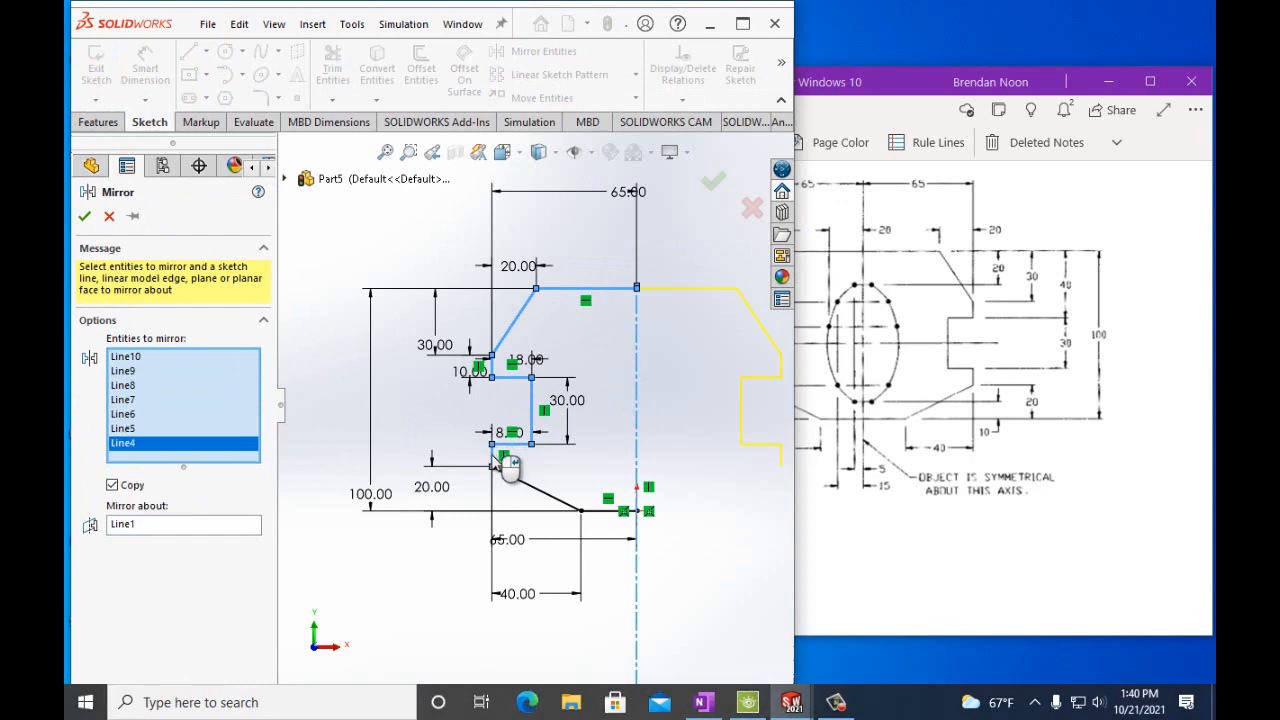
pyautogui.click(545, 492)
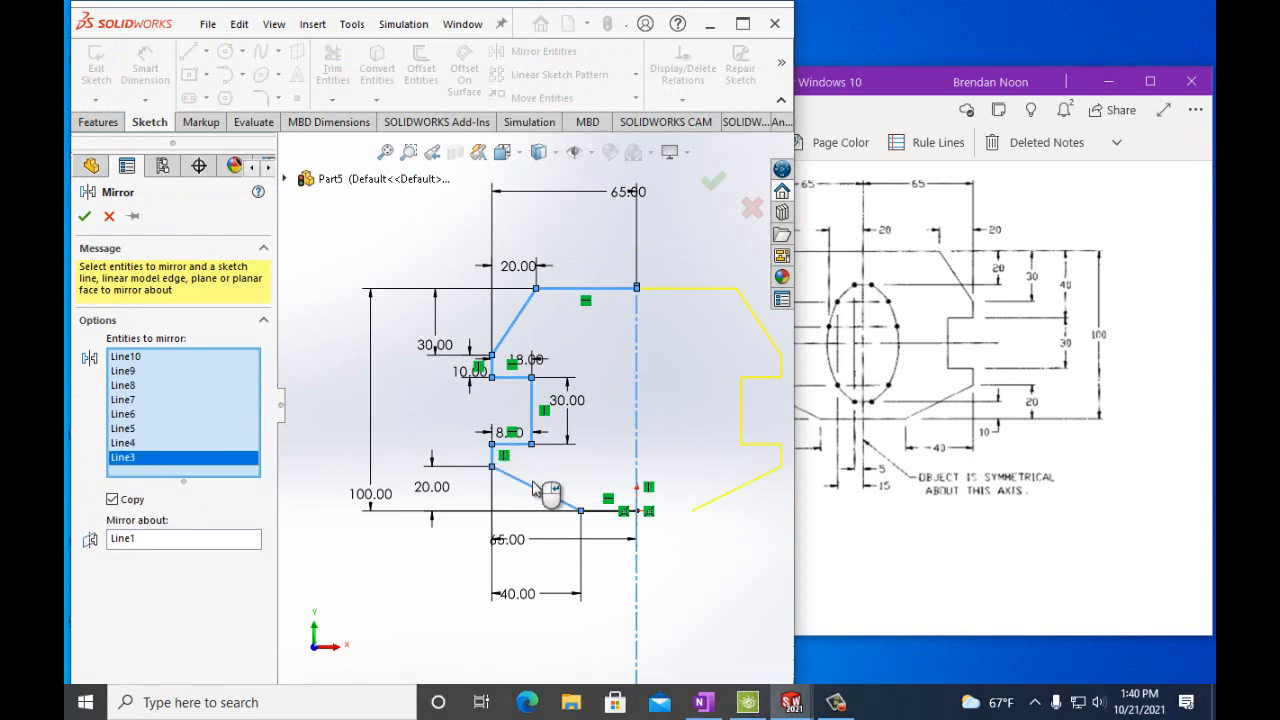
pyautogui.click(598, 511)
pyautogui.click(84, 216)
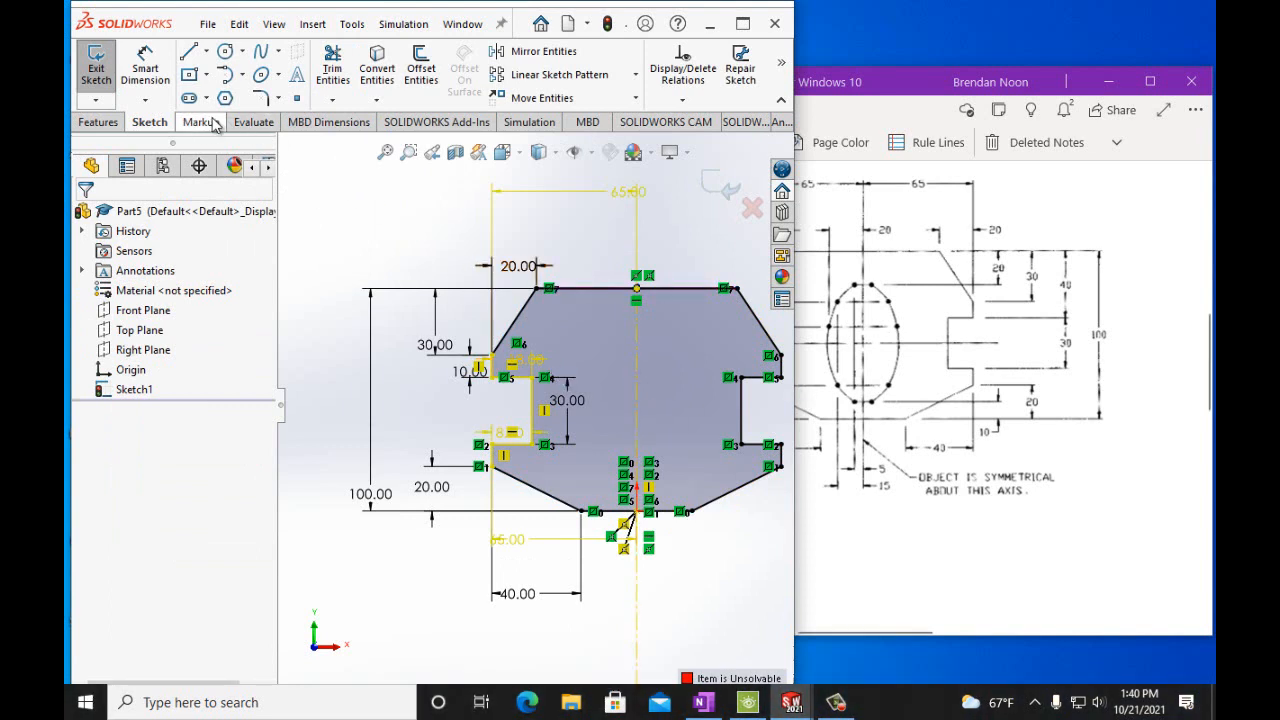
# Sketch an upright ellipse centred on the vertical centerline inside the spacer, with semi-axes of about 31.7 mm vertically and 20.6 mm horizontally
pyautogui.click(278, 78)
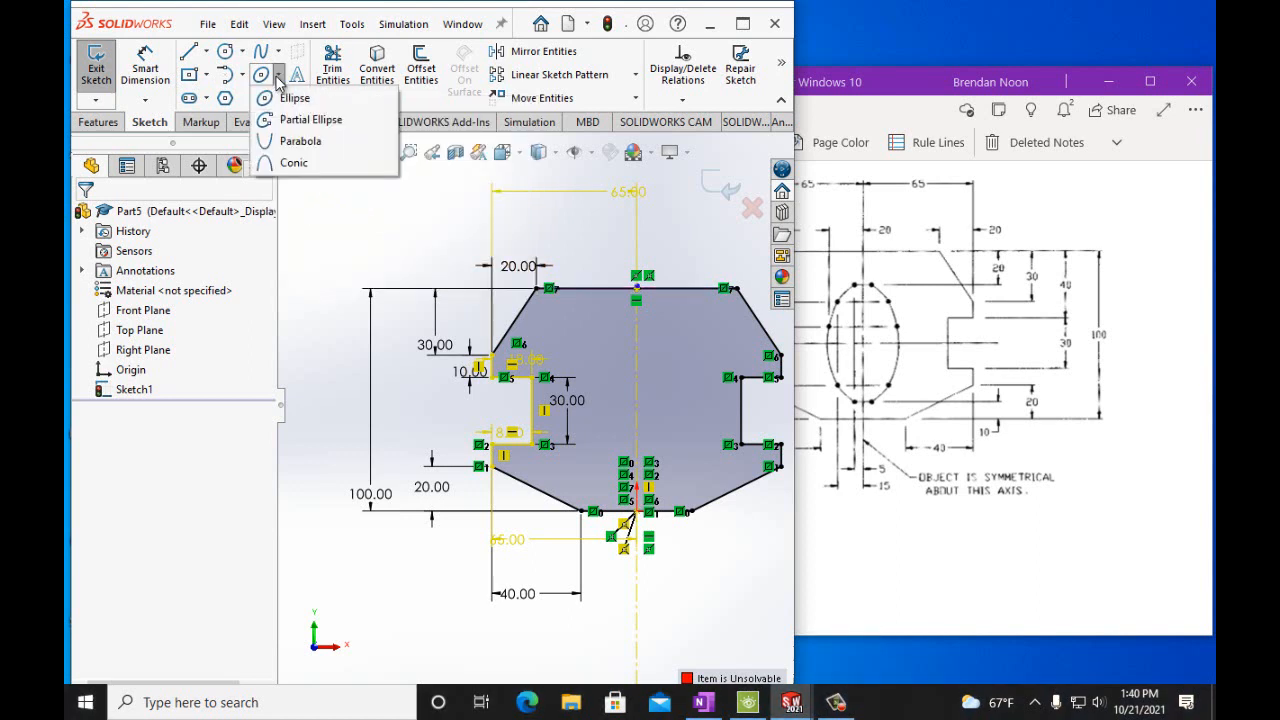
pyautogui.click(290, 97)
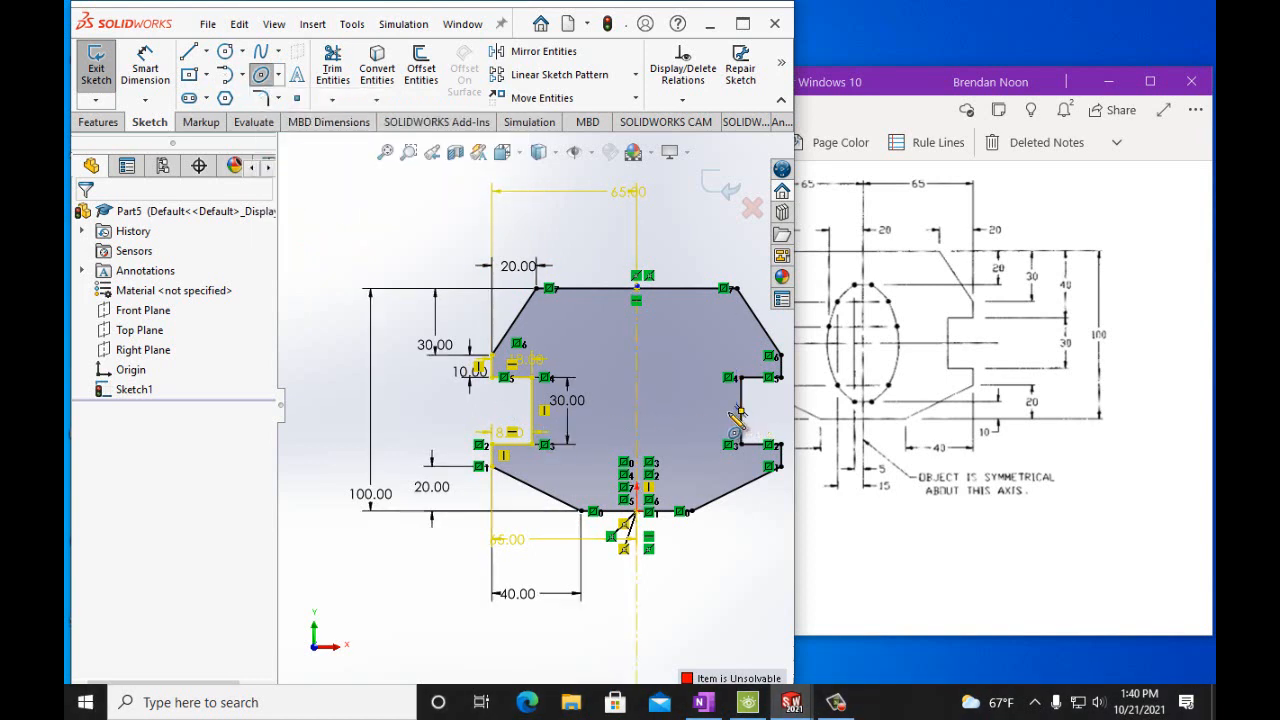
pyautogui.click(637, 408)
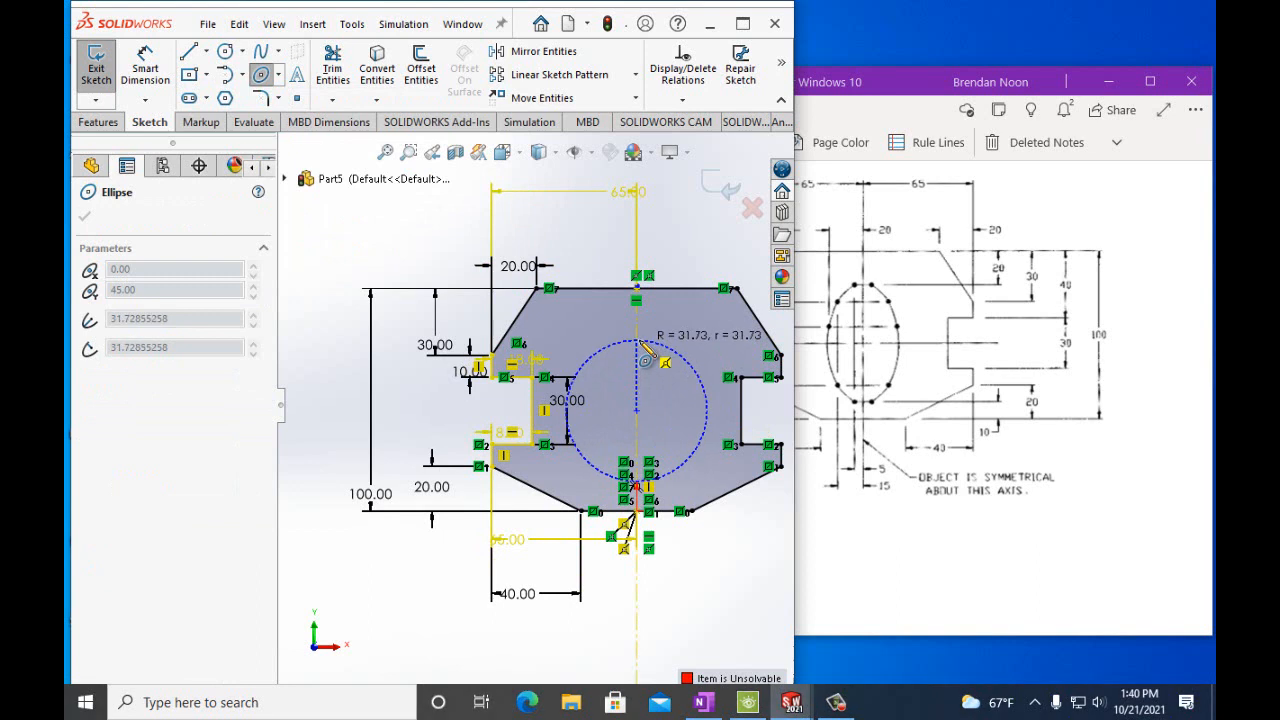
pyautogui.click(645, 350)
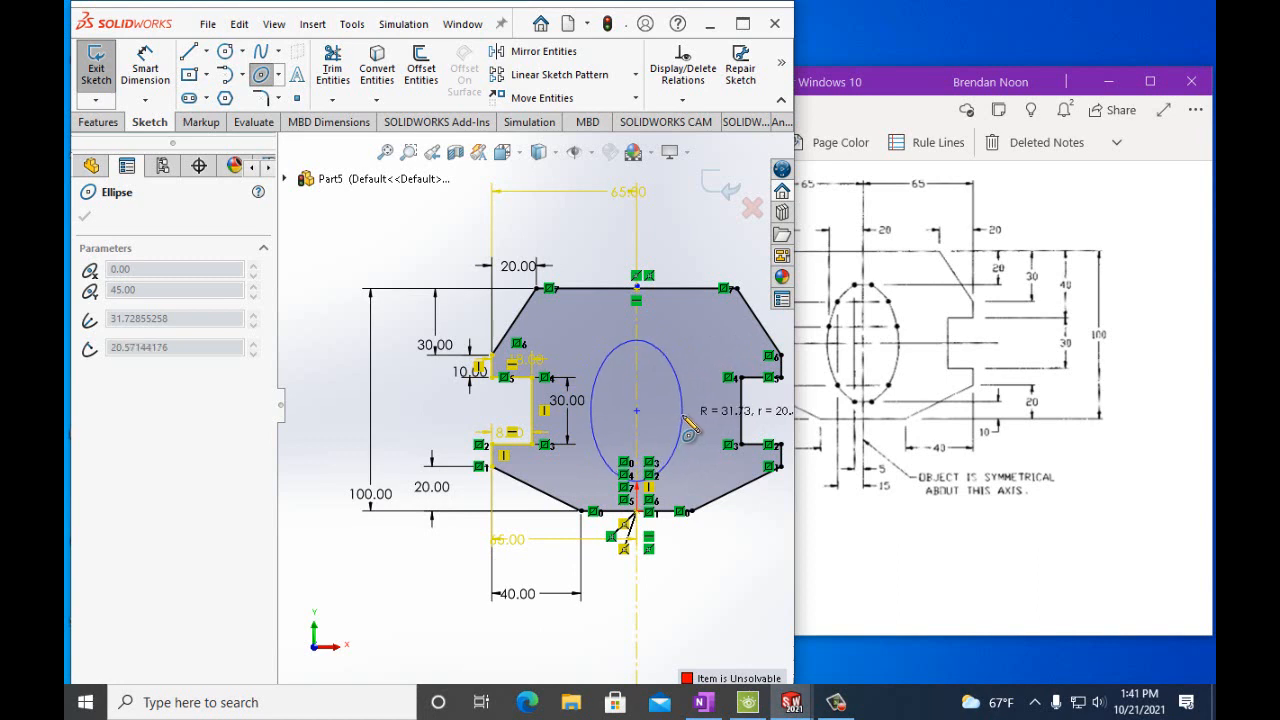
pyautogui.click(684, 419)
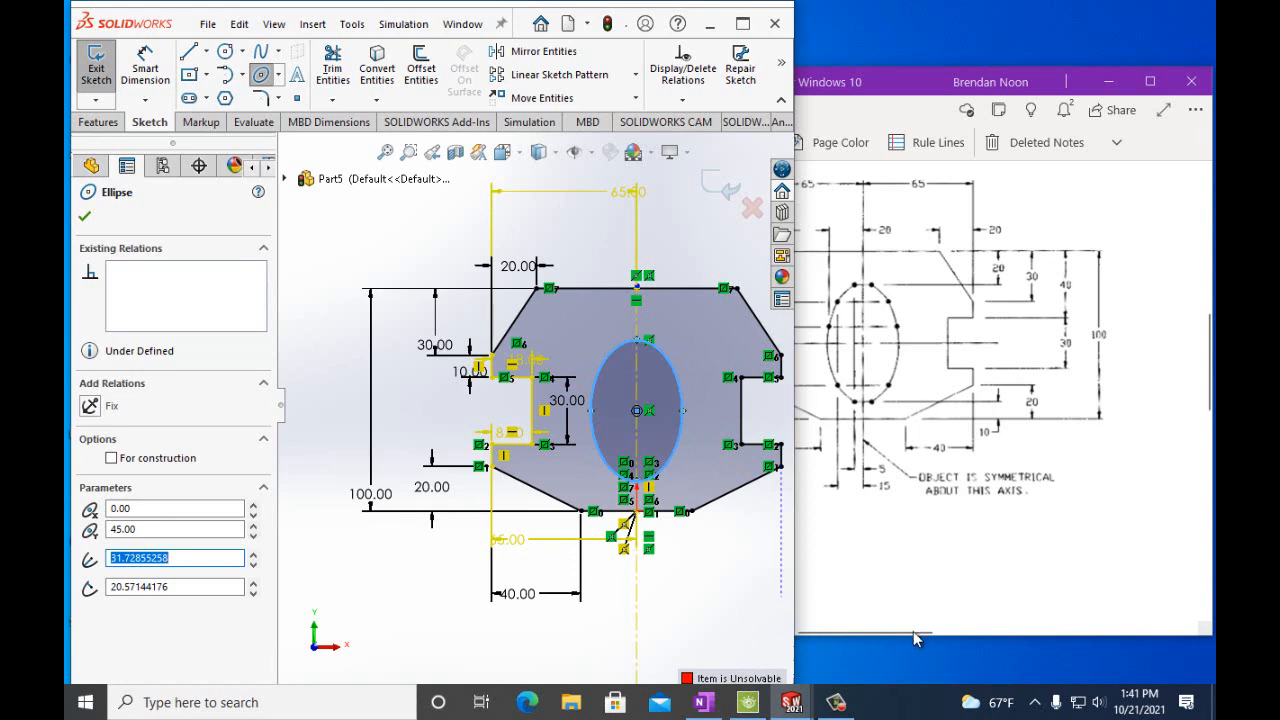
# Dimension the vertical distance from the spacer's top edge to the ellipse's top point as 20 mm
pyautogui.moveTo(913, 632); pyautogui.dragTo(882, 629)
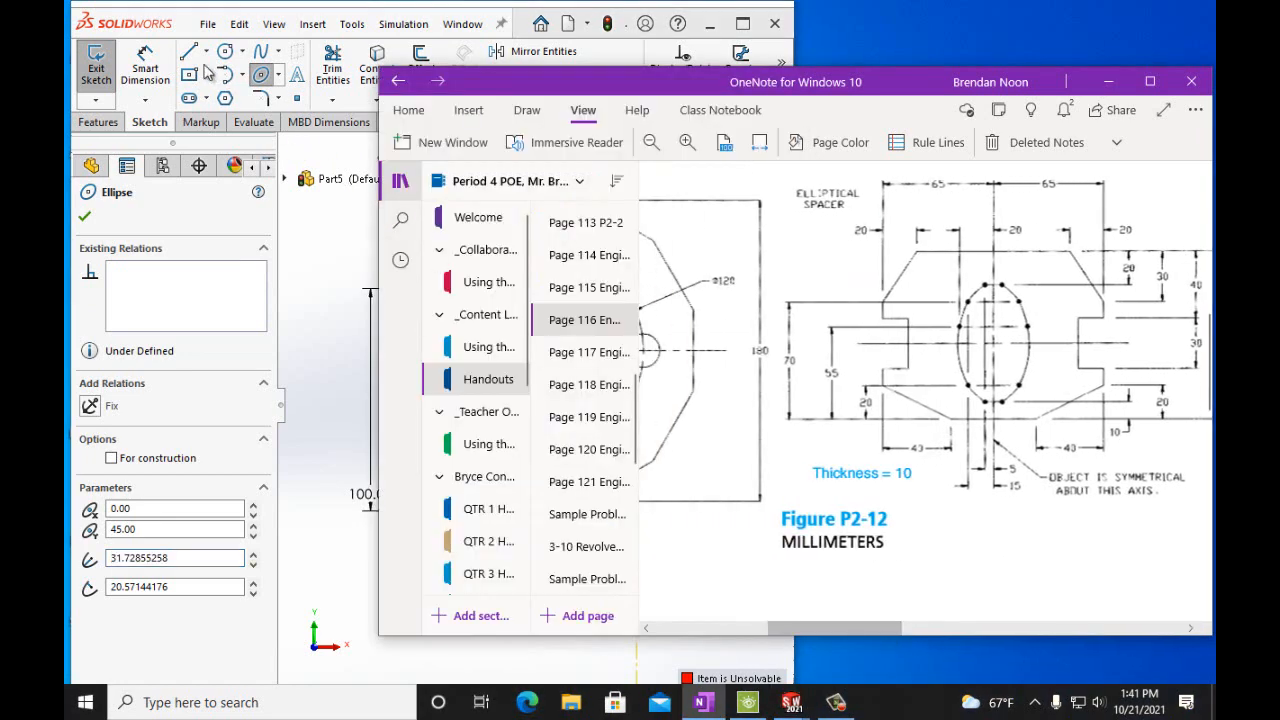
pyautogui.click(178, 36)
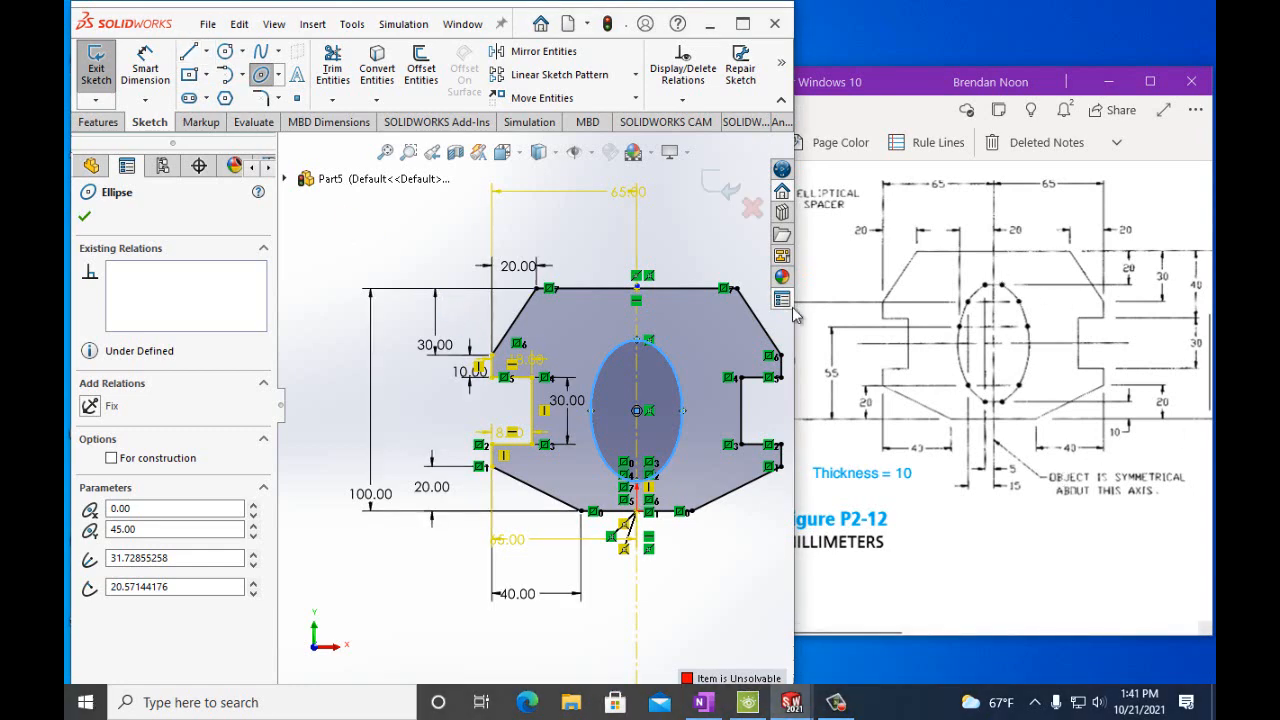
pyautogui.click(144, 68)
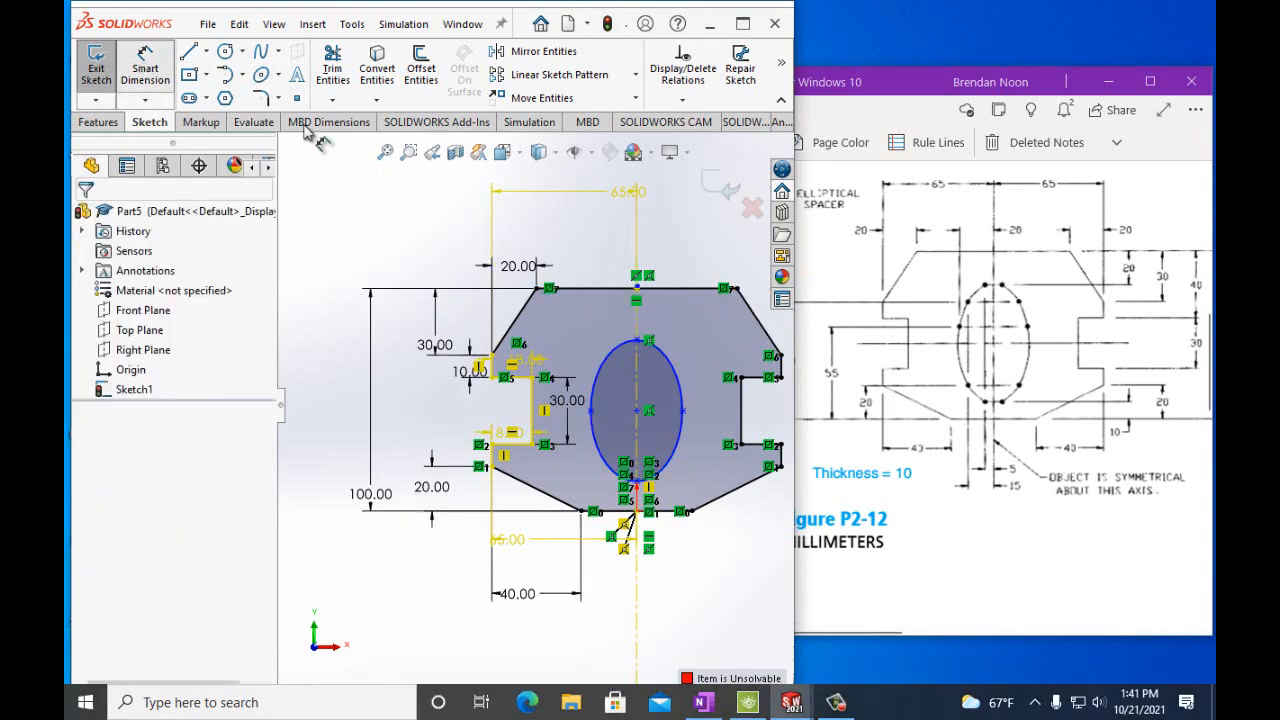
pyautogui.click(662, 291)
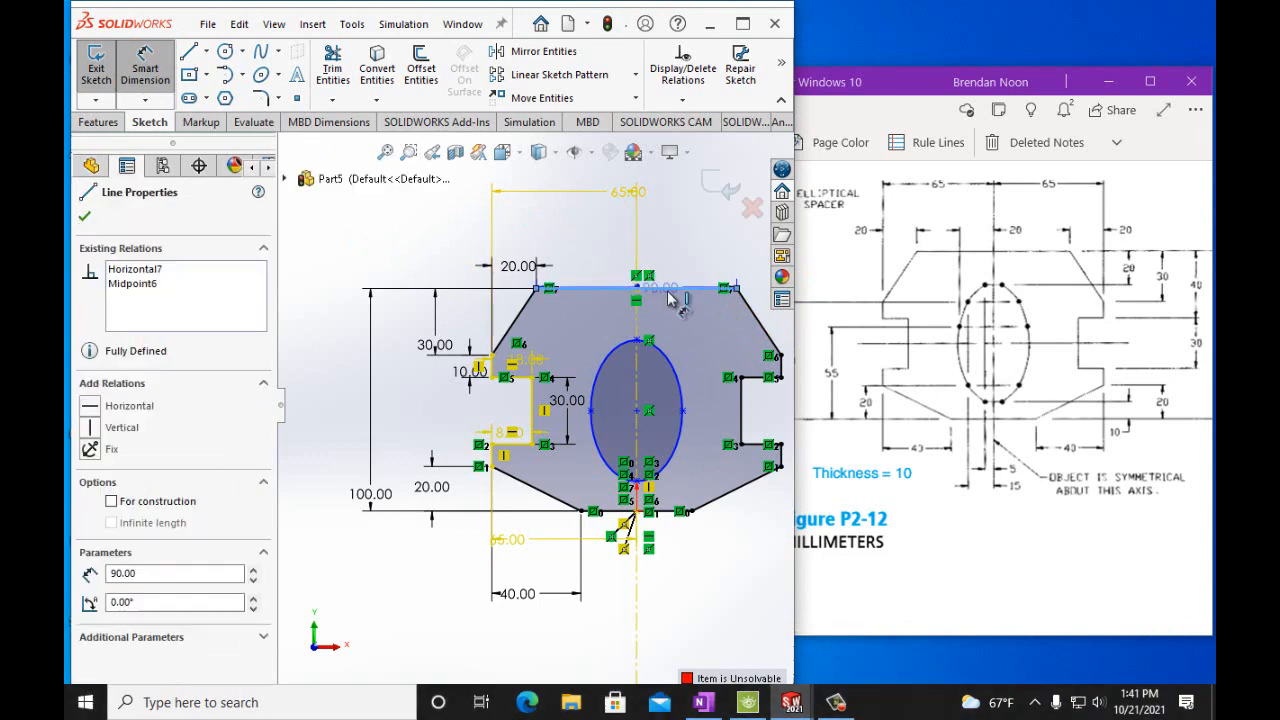
pyautogui.click(640, 341)
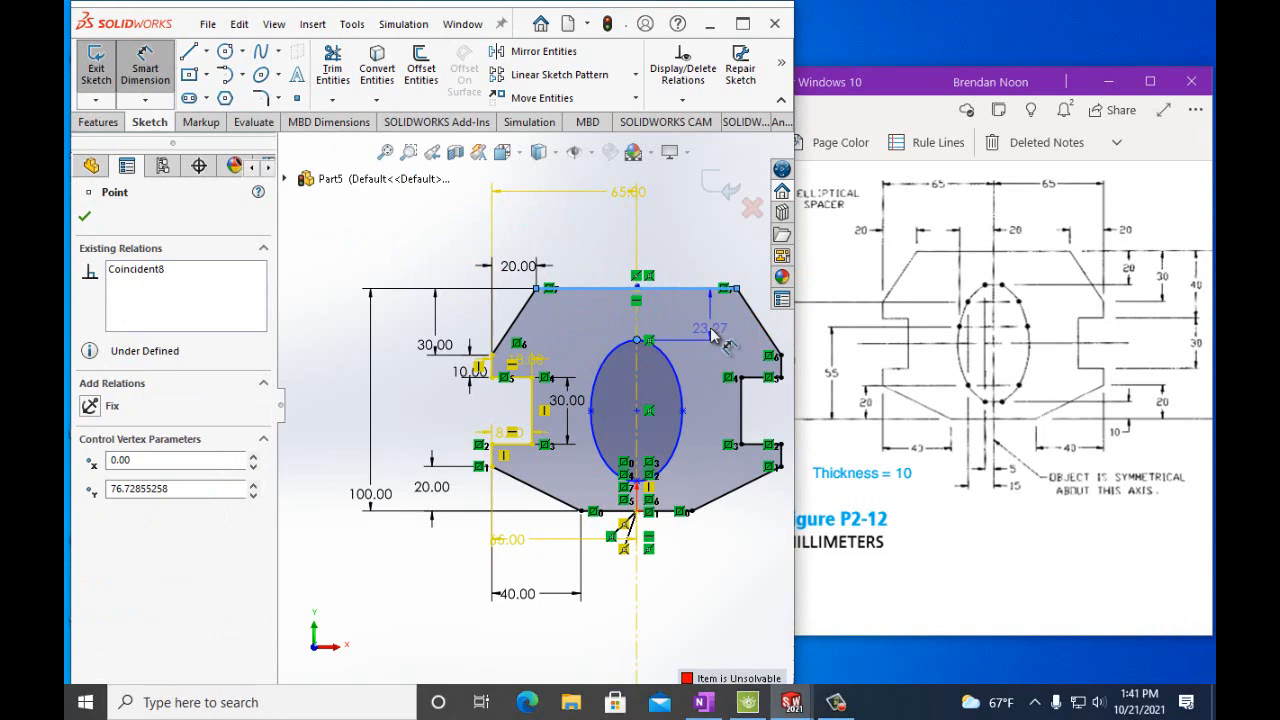
pyautogui.click(710, 334)
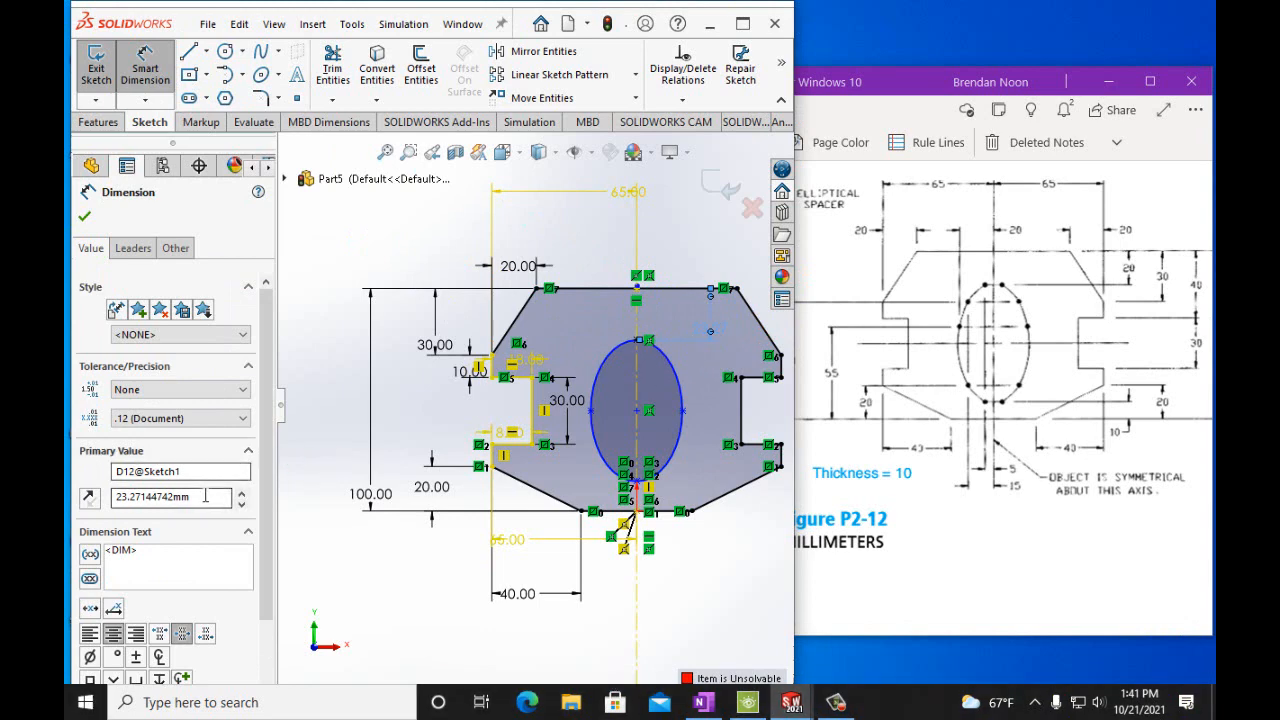
pyautogui.moveTo(205, 496); pyautogui.dragTo(99, 496)
pyautogui.write('20')
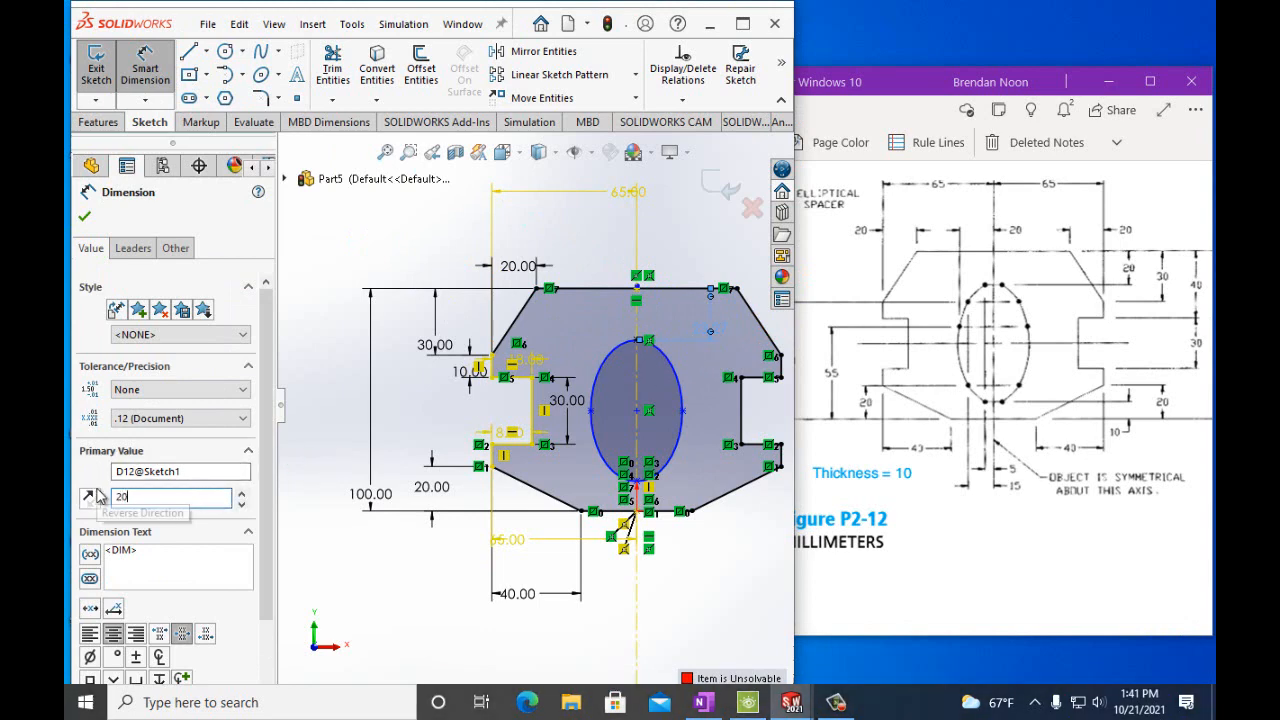
pyautogui.write('mm')
pyautogui.press('Return')
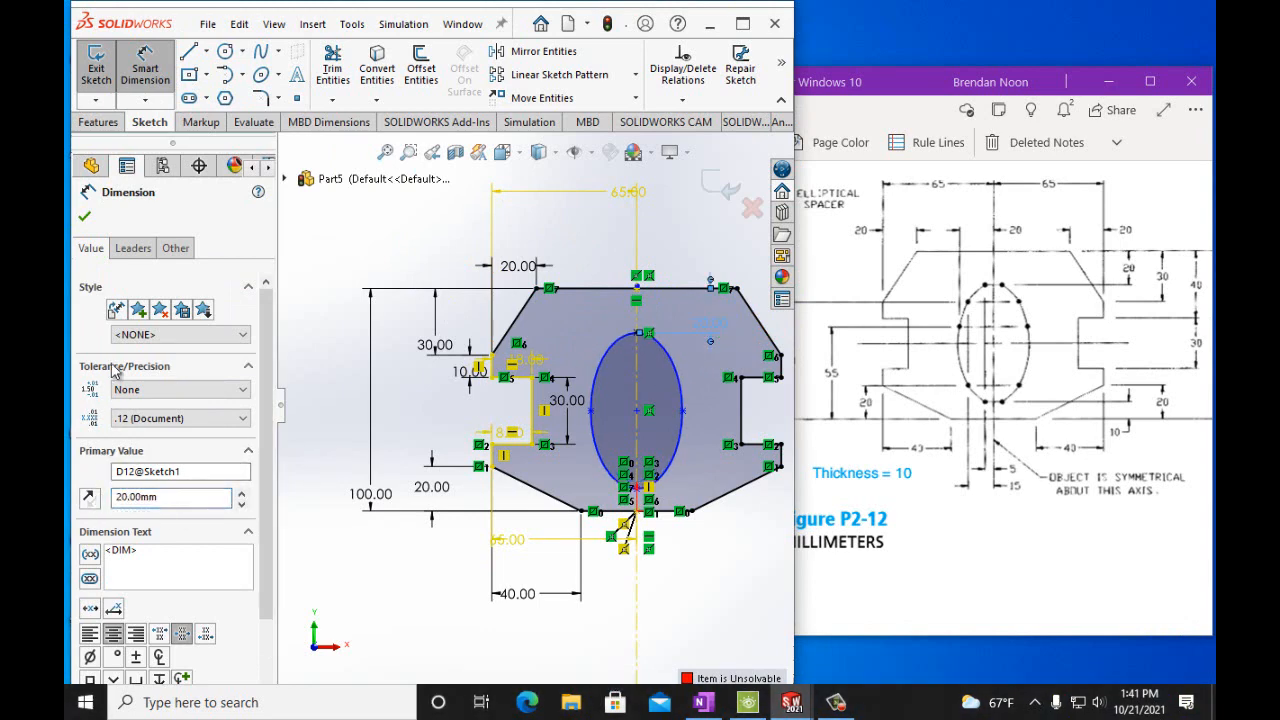
pyautogui.click(86, 217)
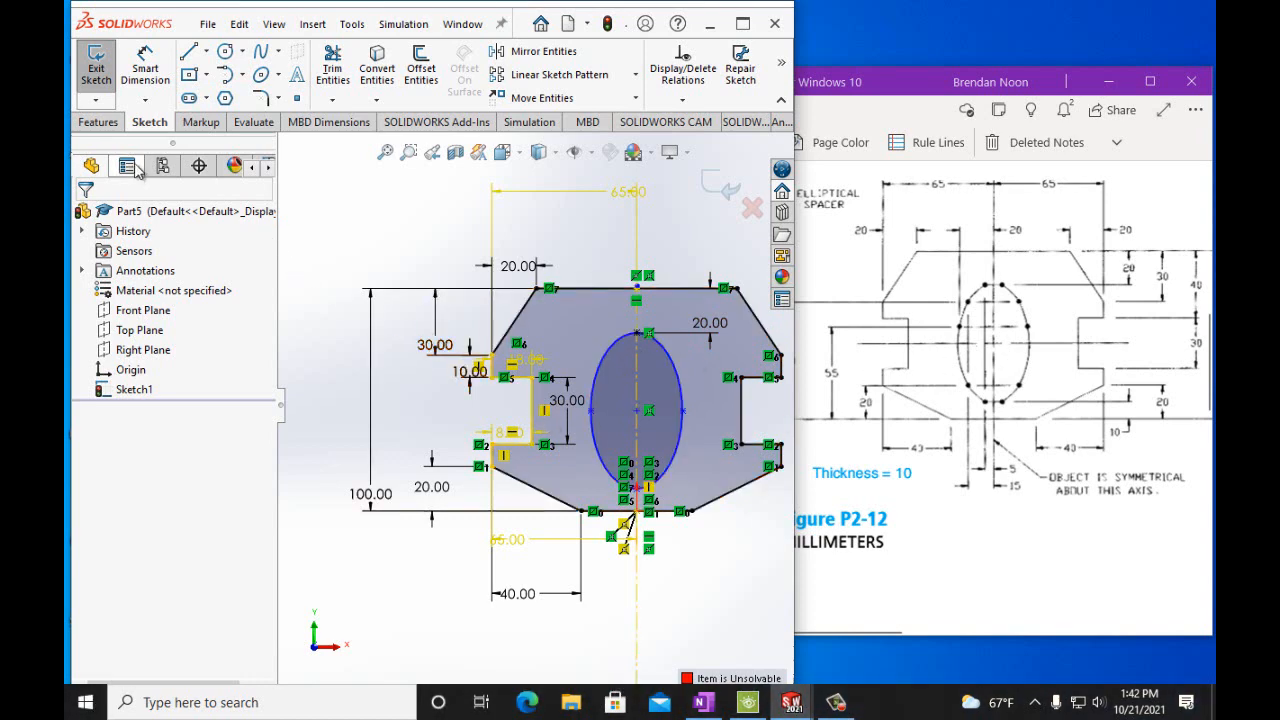
# Extrude the spacer sketch as a blind boss 10 mm thick, leaving the ellipse as an opening
pyautogui.click(99, 128)
pyautogui.click(102, 84)
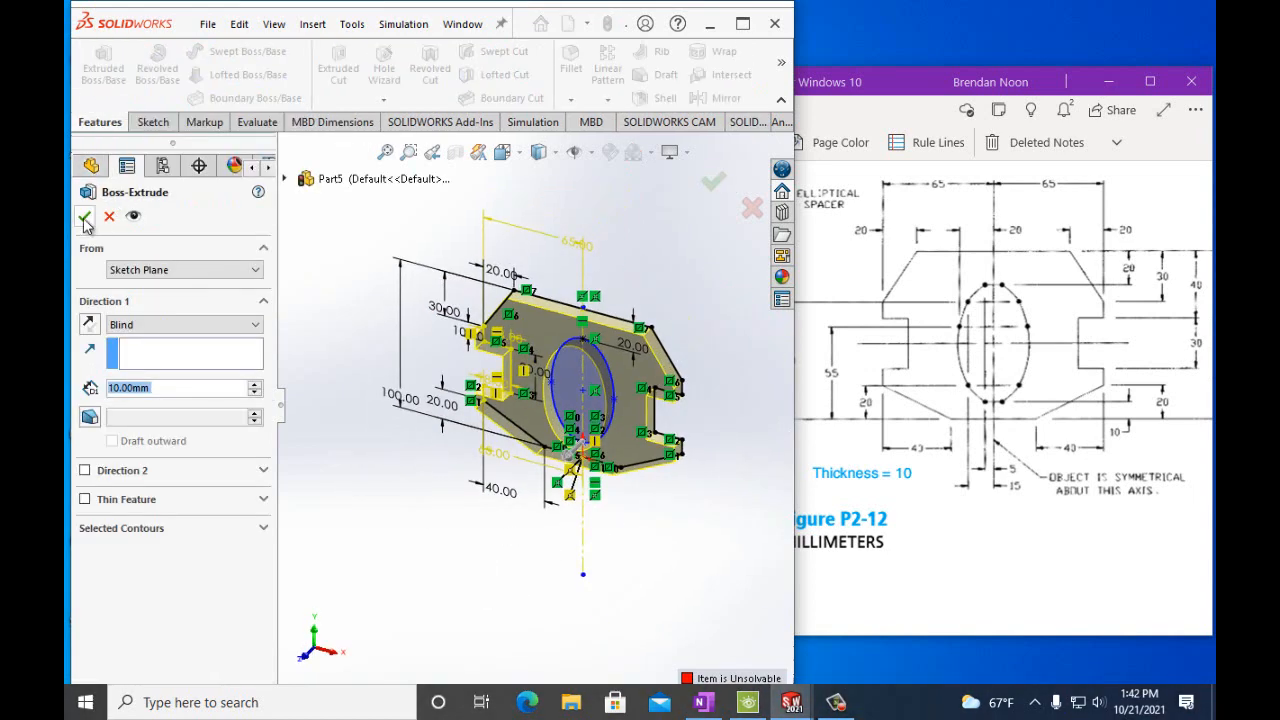
pyautogui.click(84, 218)
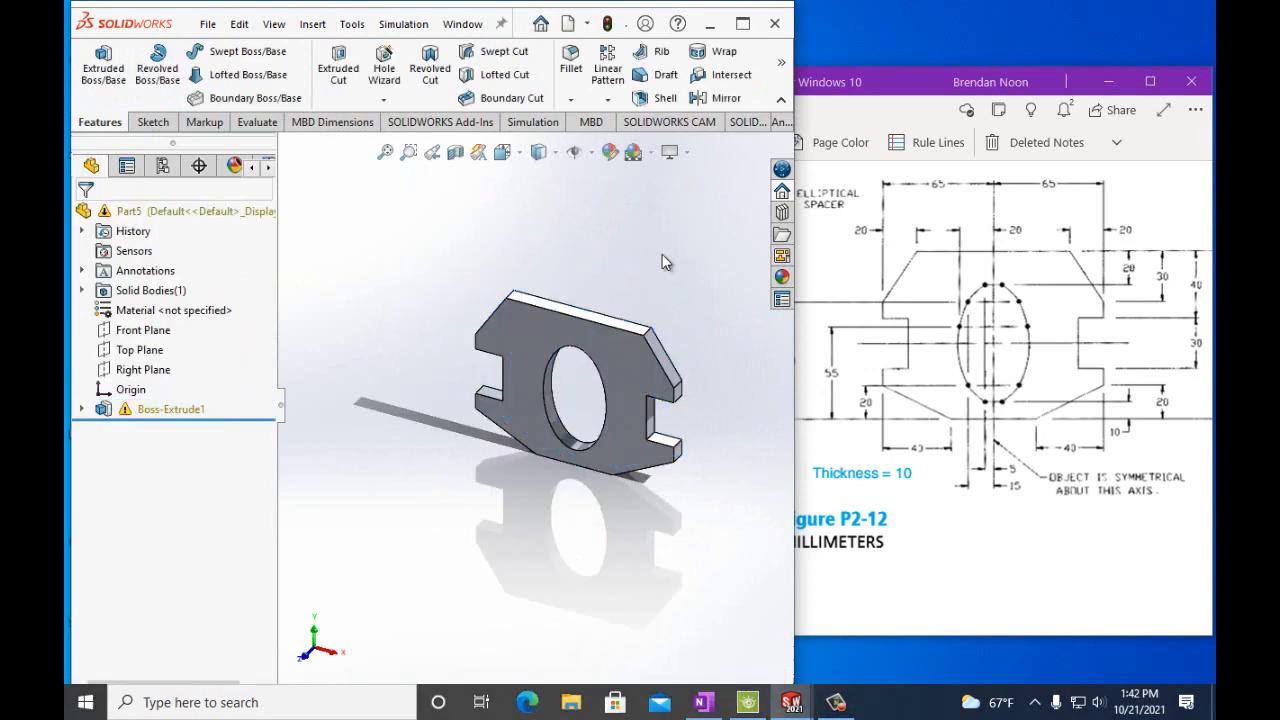
pyautogui.press('Up')
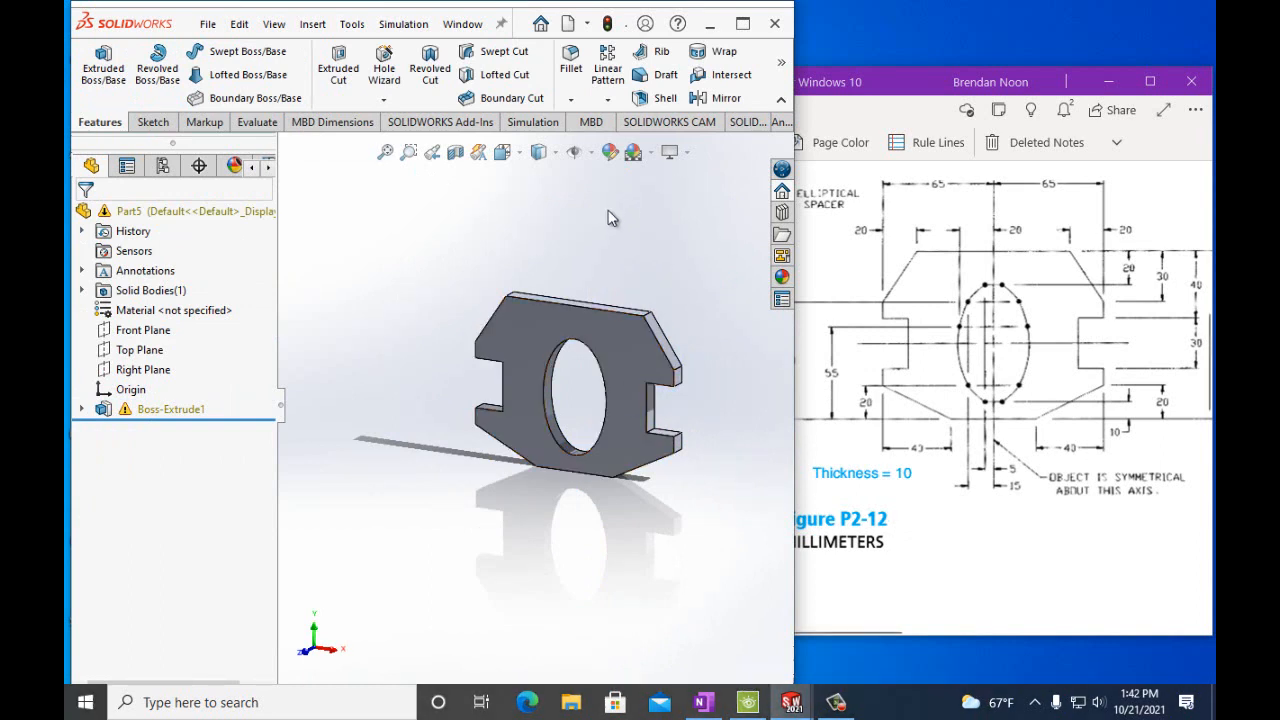
# Save the part under the file name PartP2-12
pyautogui.click(206, 28)
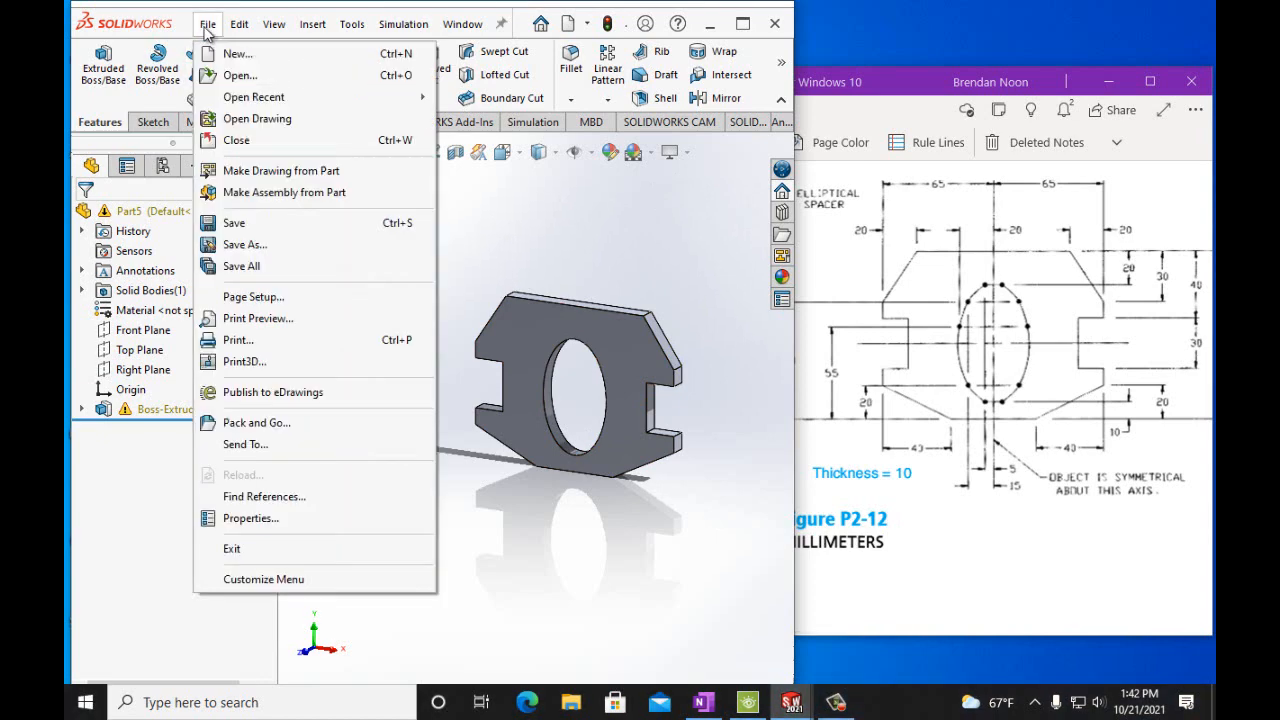
pyautogui.click(245, 244)
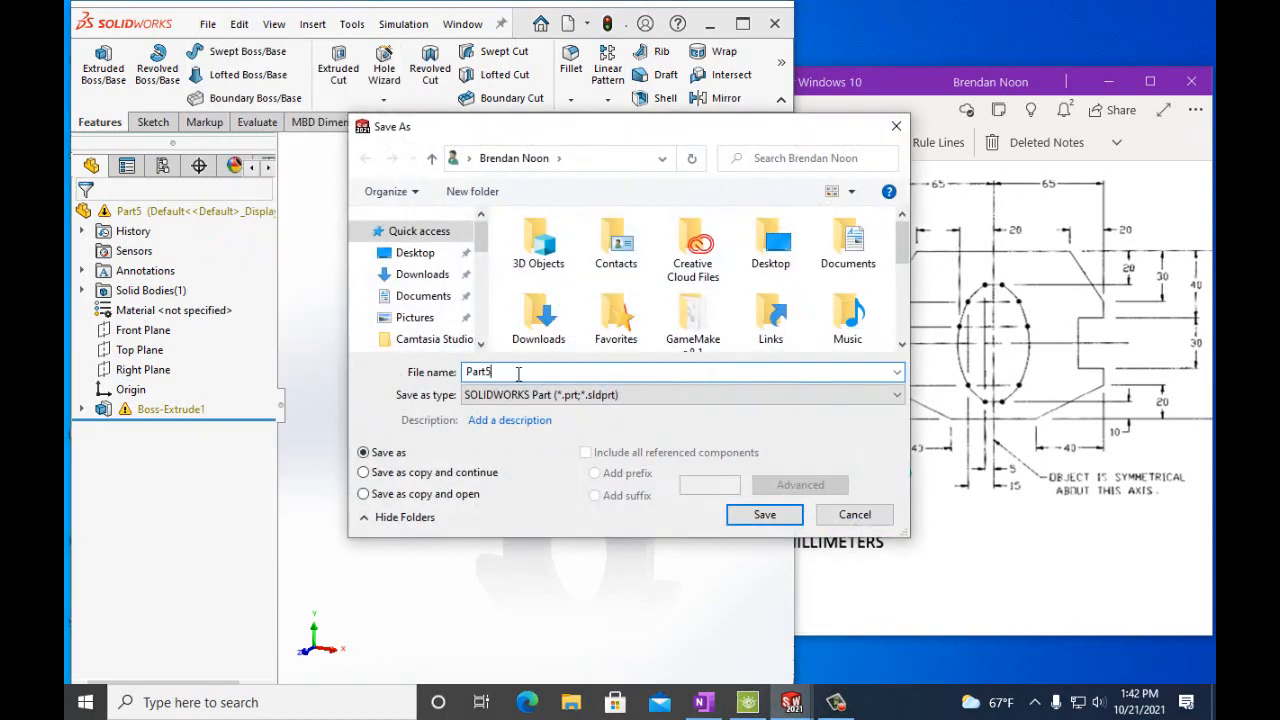
pyautogui.press('BackSpace')
pyautogui.write('P')
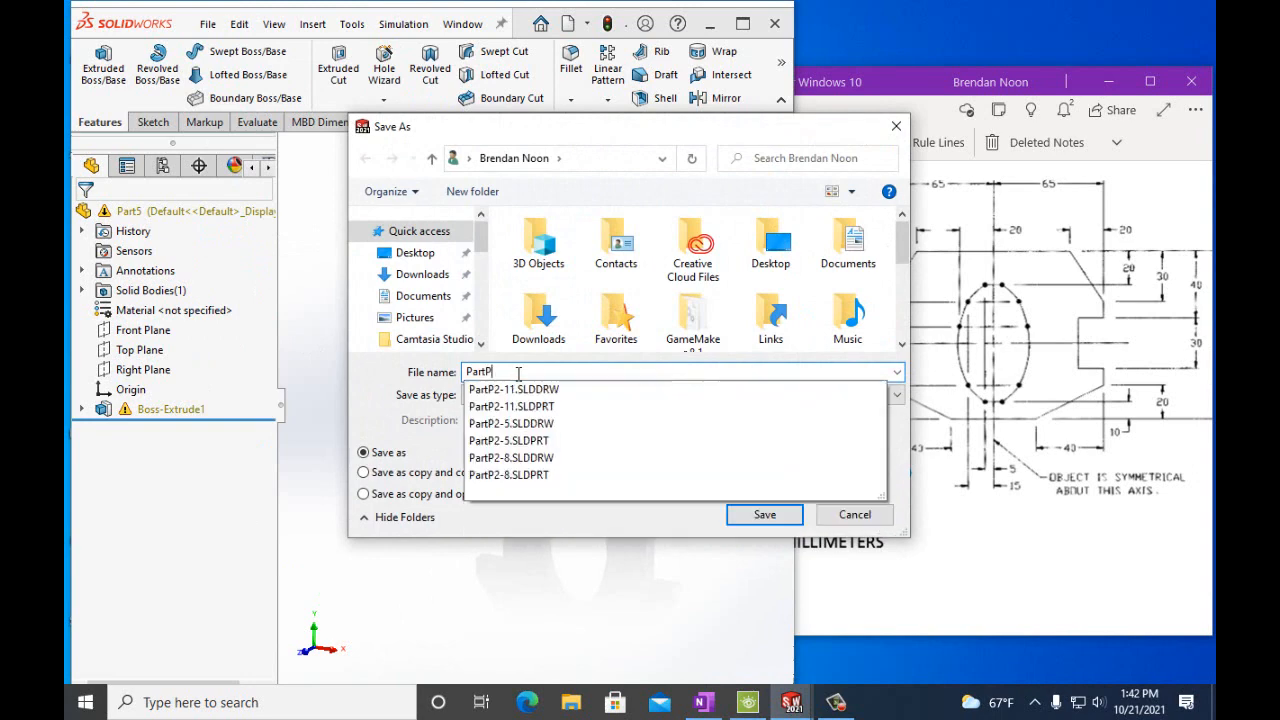
pyautogui.write('2-12')
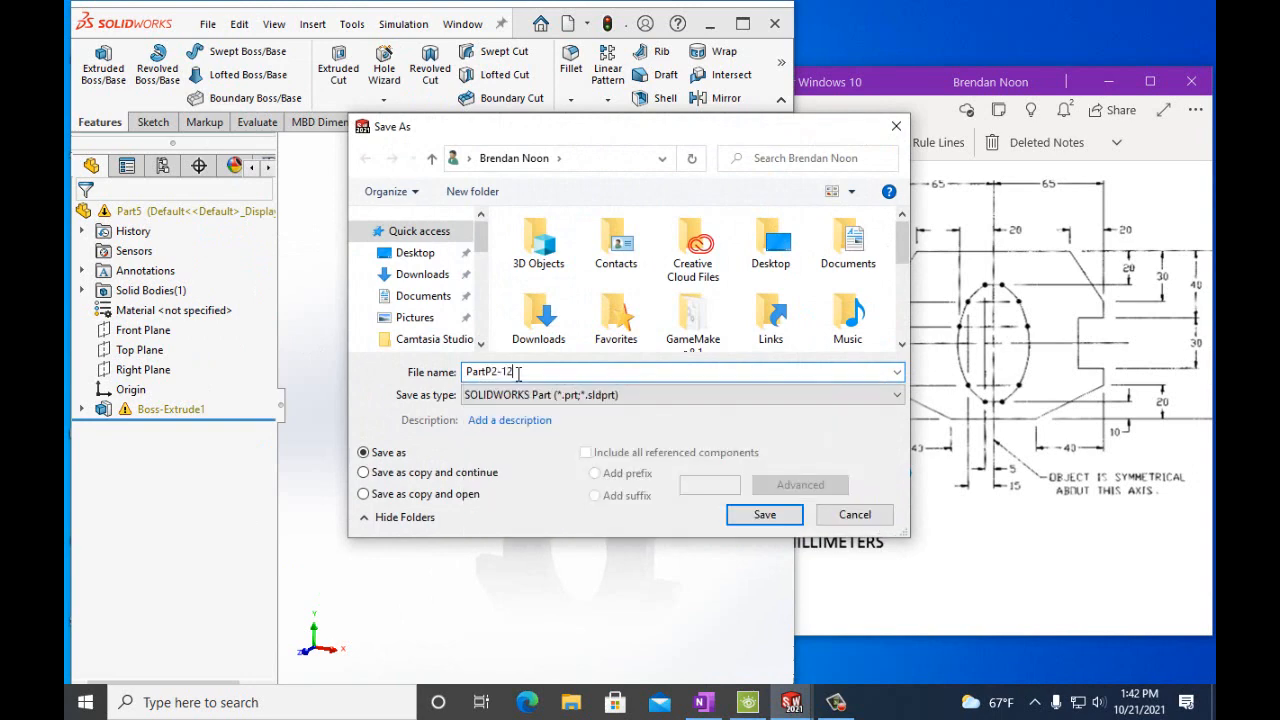
pyautogui.click(740, 515)
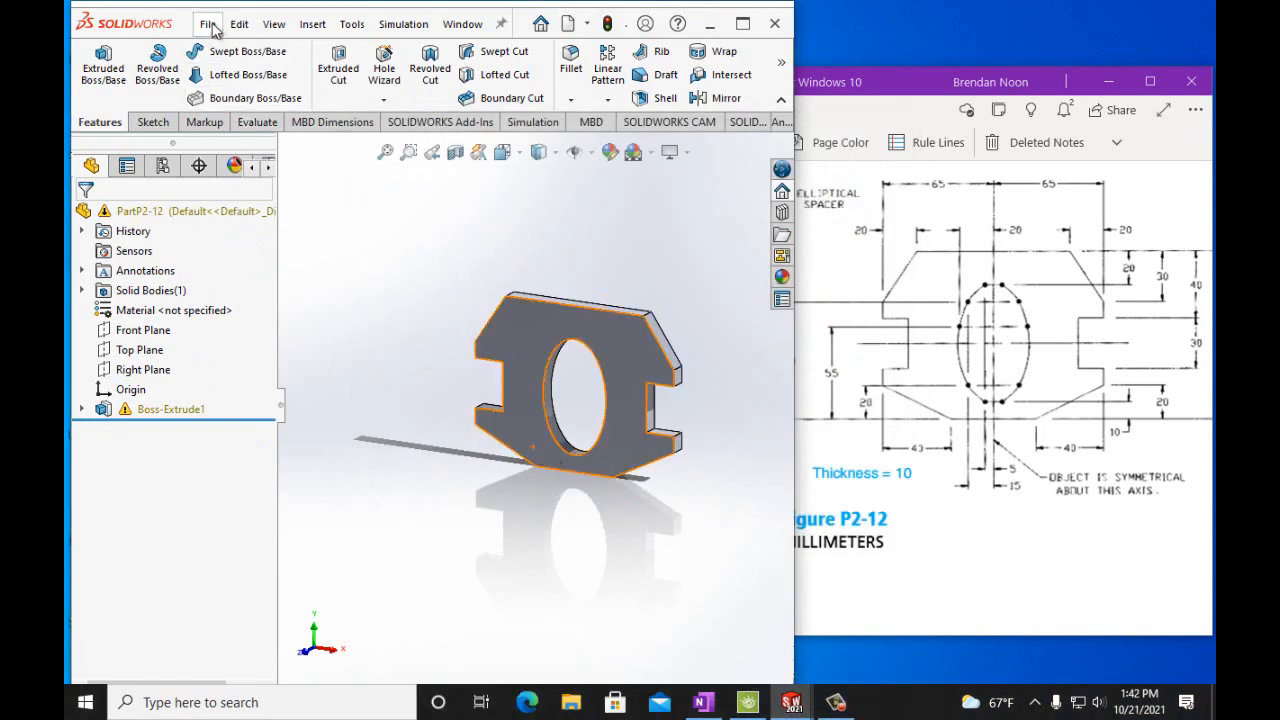
# Maximize the window and create a drawing from the part on a standard A (ANSI) Landscape sheet
pyautogui.click(748, 30)
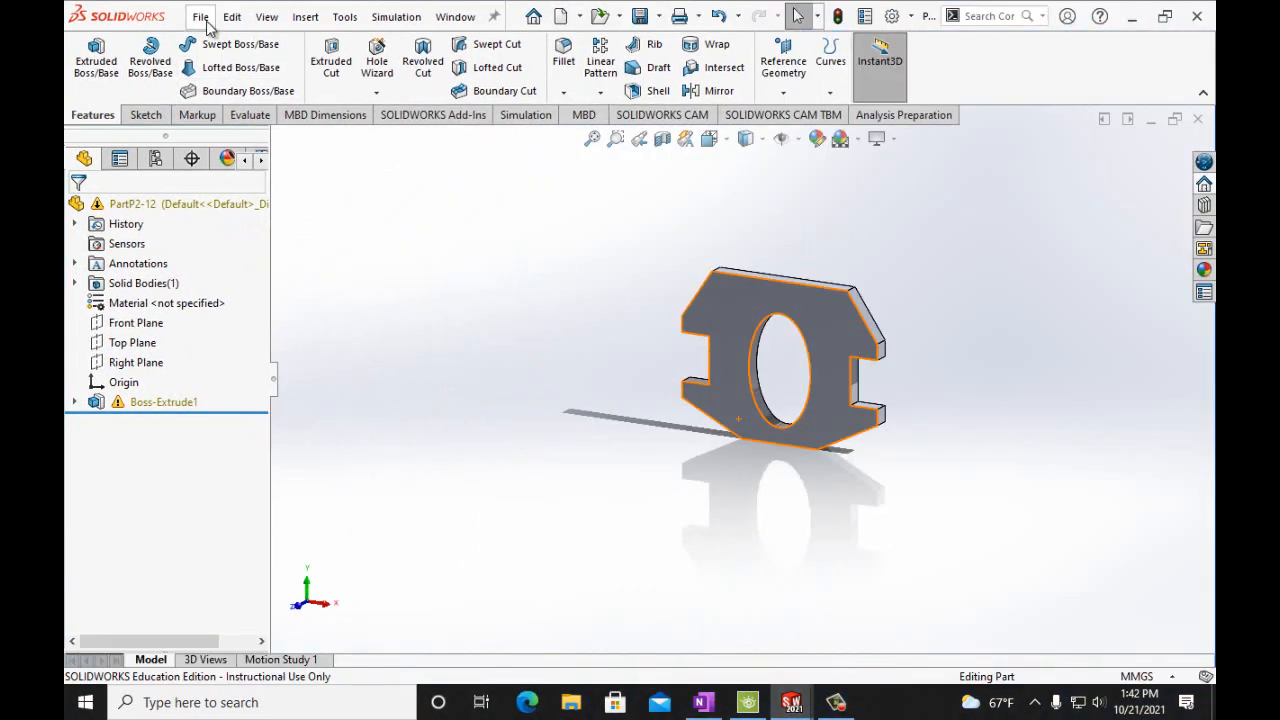
pyautogui.click(200, 17)
pyautogui.click(230, 164)
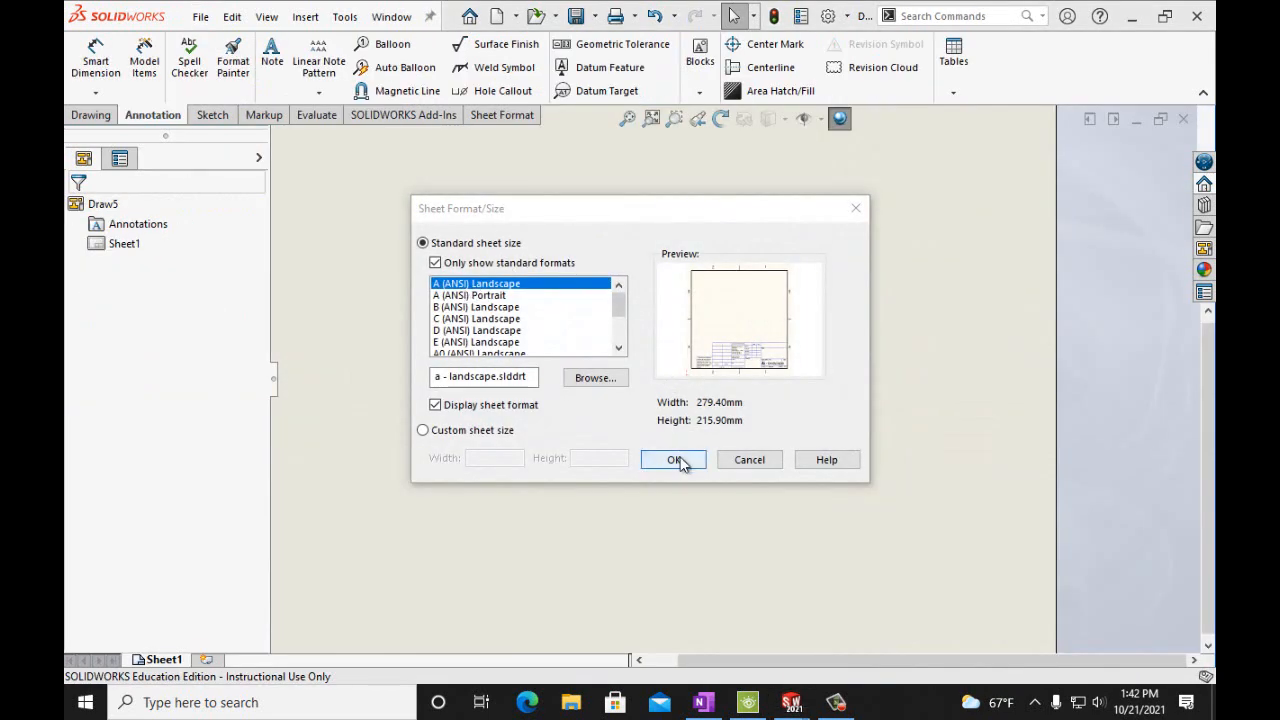
pyautogui.click(676, 460)
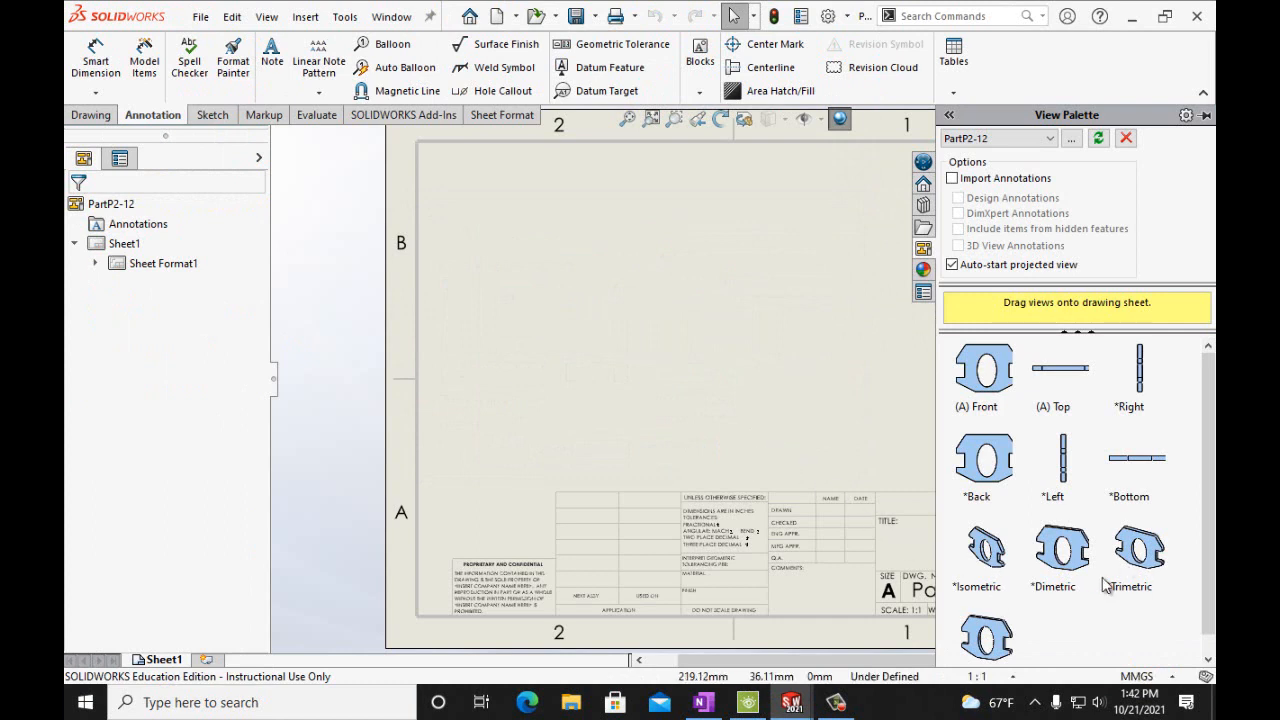
# Place the part's current model orientation as a view on the drawing sheet and display it shaded with edges
pyautogui.moveTo(1005, 648)
pyautogui.mouseDown()
pyautogui.moveTo(791, 352)
pyautogui.moveTo(749, 337)
pyautogui.mouseUp()
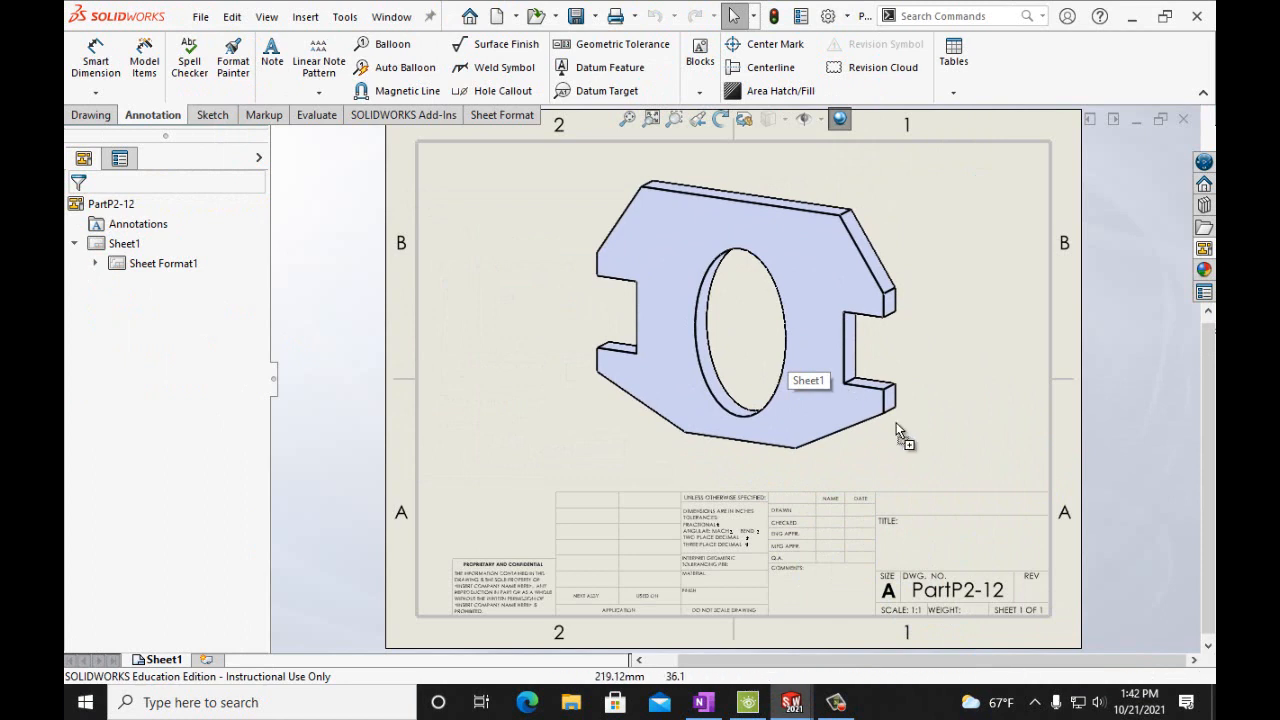
pyautogui.scroll(-4, 255, 450)
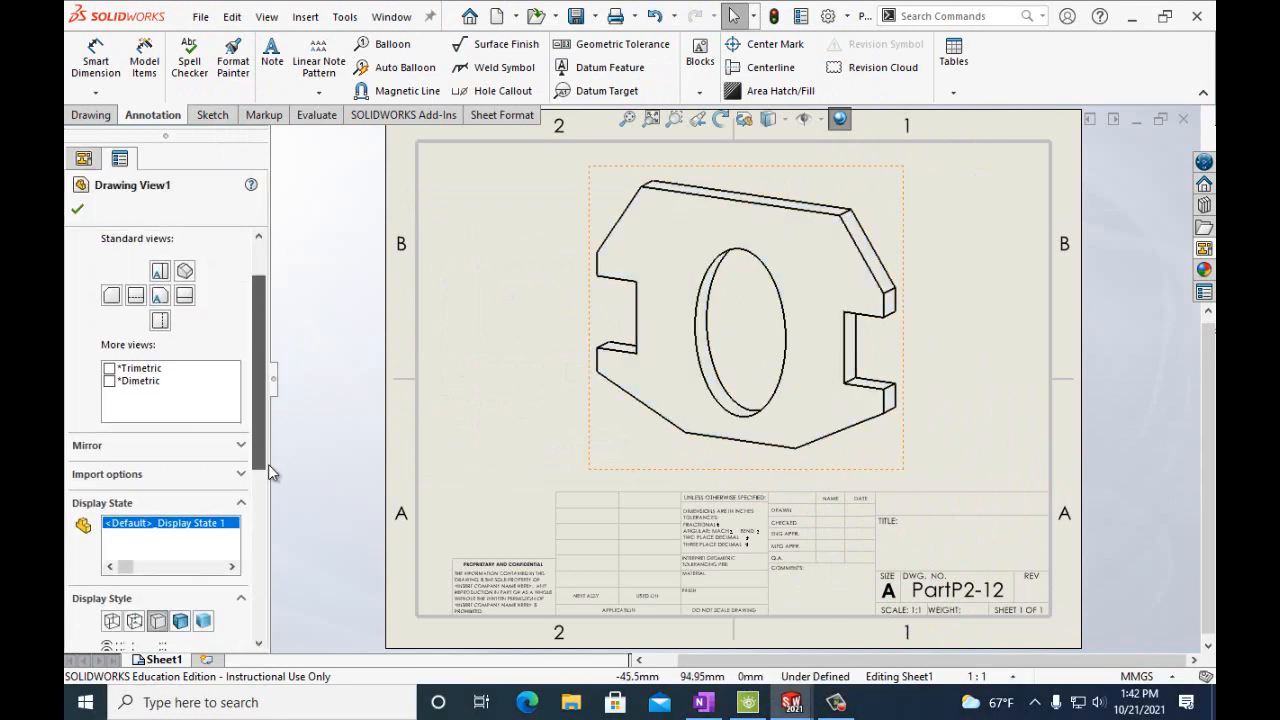
pyautogui.click(180, 505)
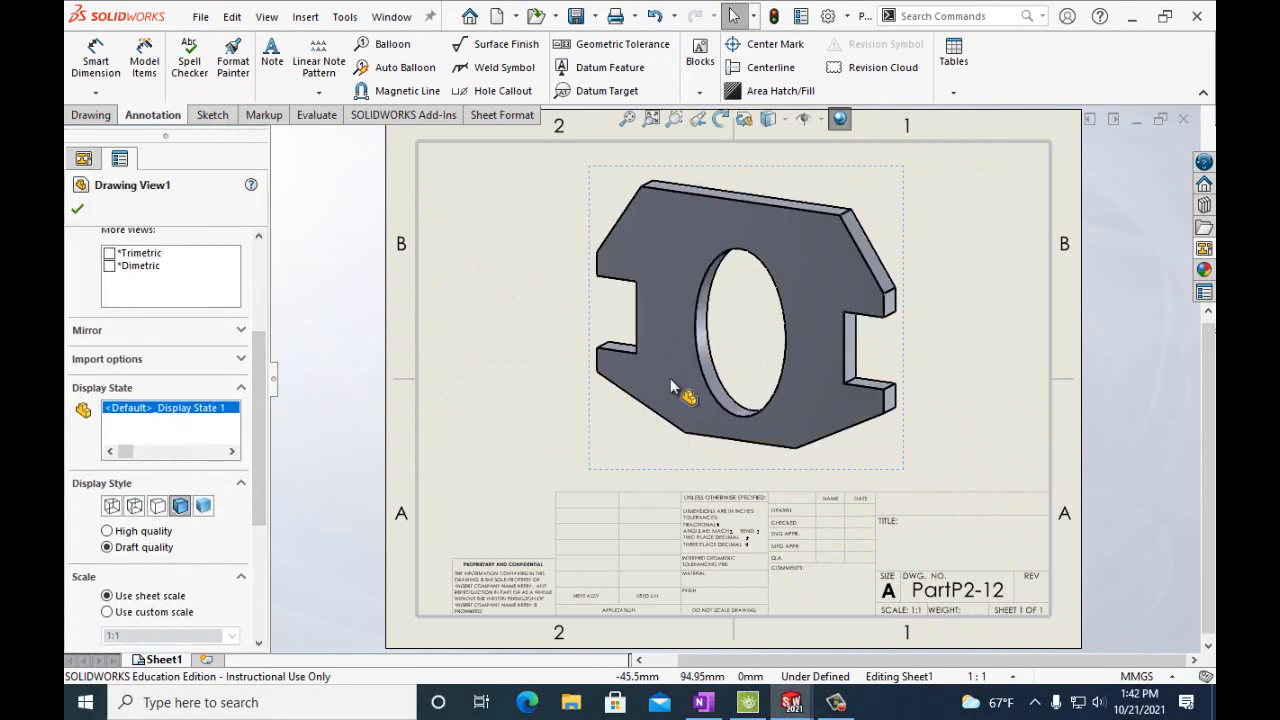
pyautogui.click(77, 208)
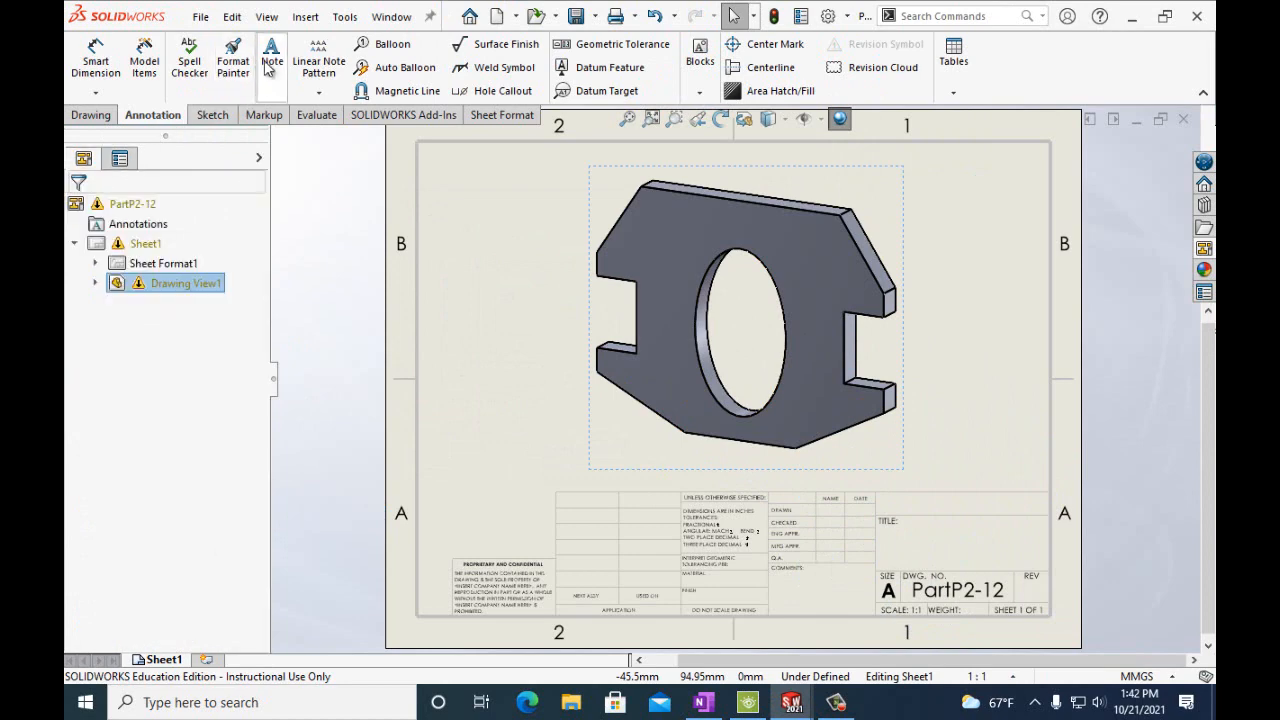
# Add a 24-point note with the author's title and surname in the title block's title field, capitalizing the surname
pyautogui.click(899, 508)
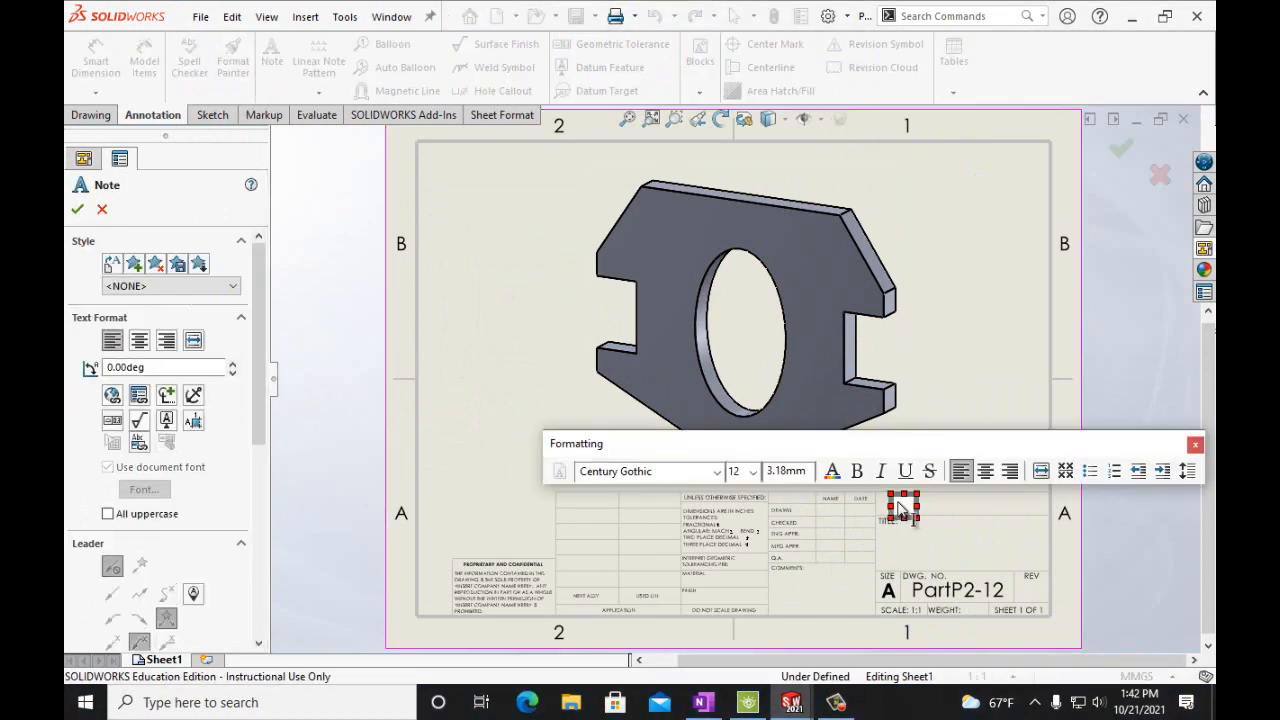
pyautogui.click(752, 472)
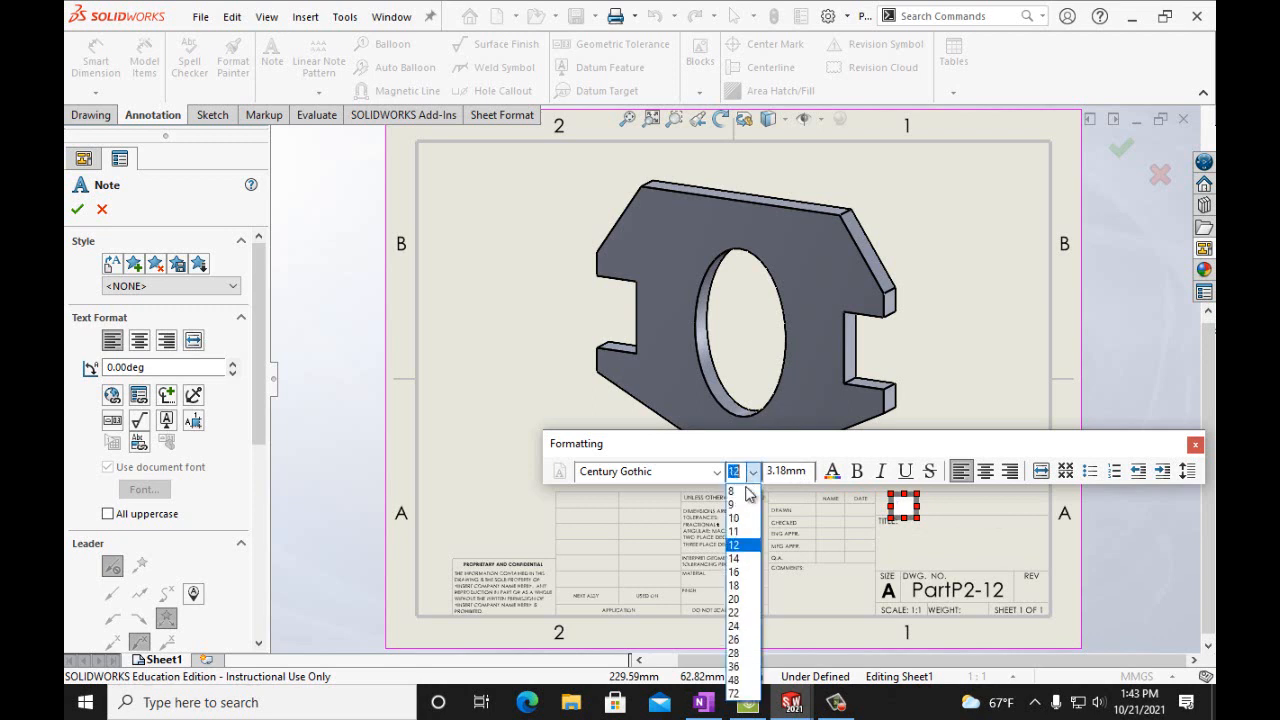
pyautogui.click(740, 625)
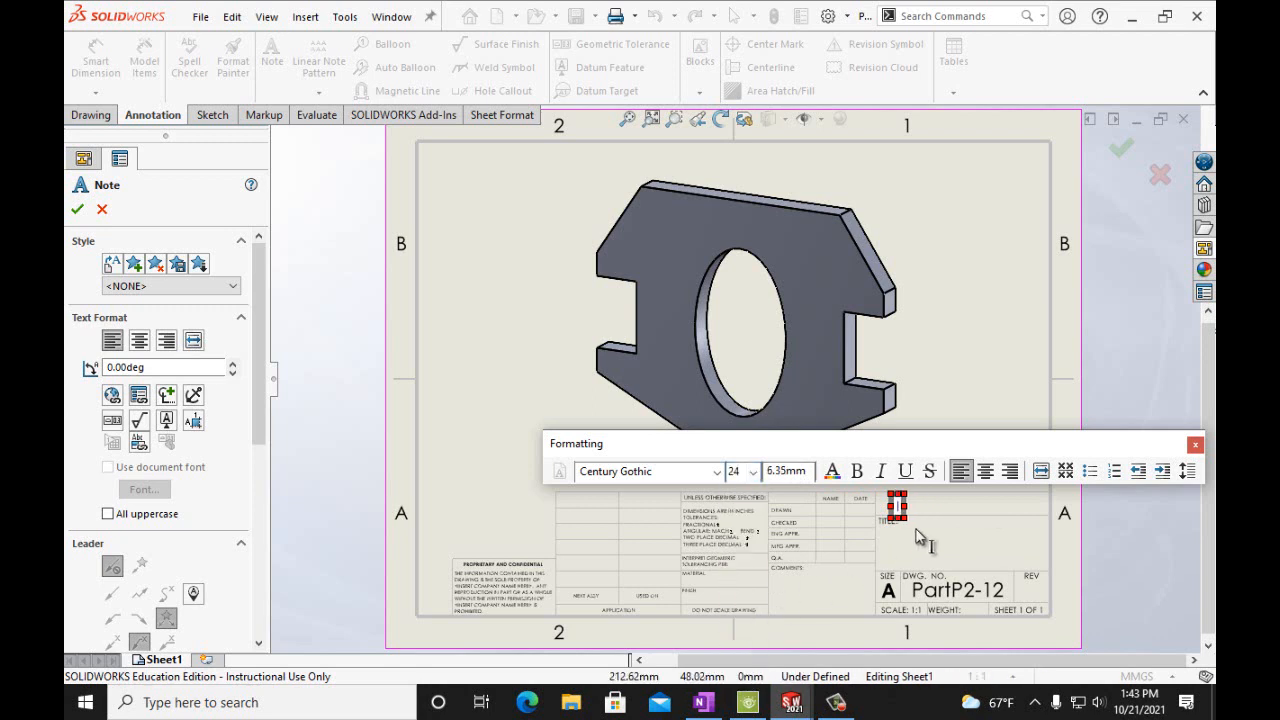
pyautogui.write('Mr. noon')
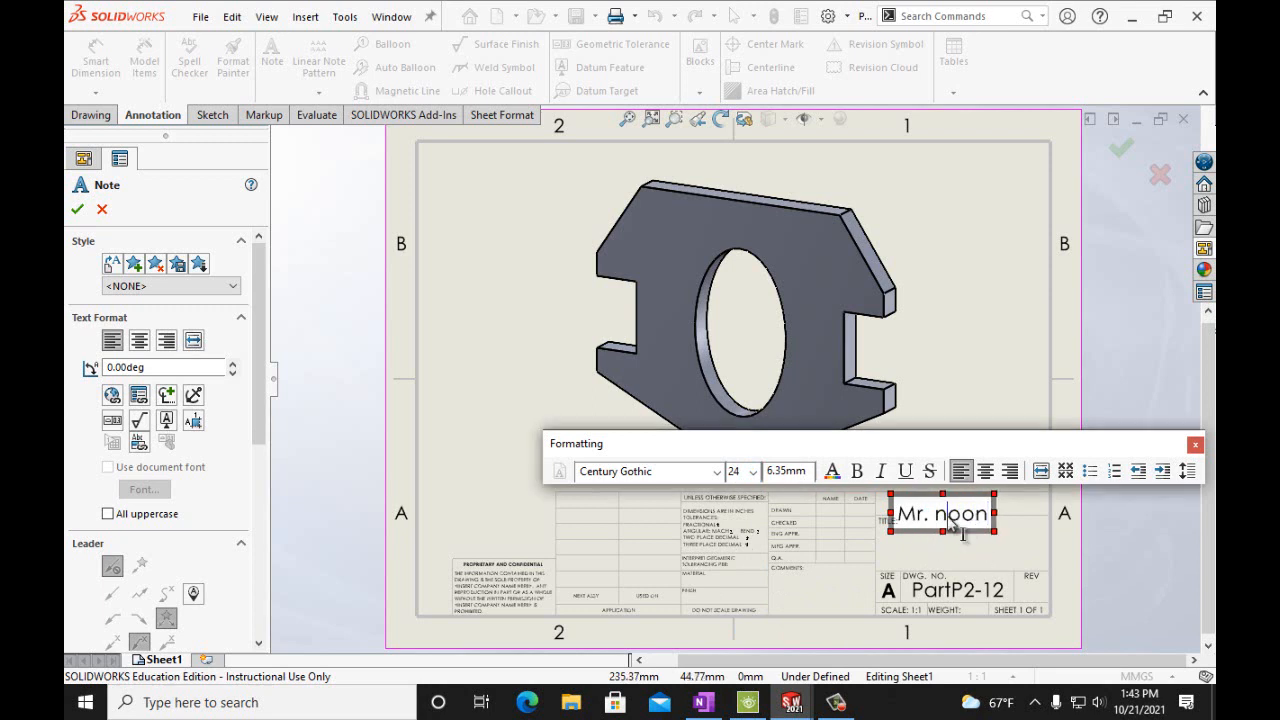
pyautogui.press('BackSpace')
pyautogui.write('N')
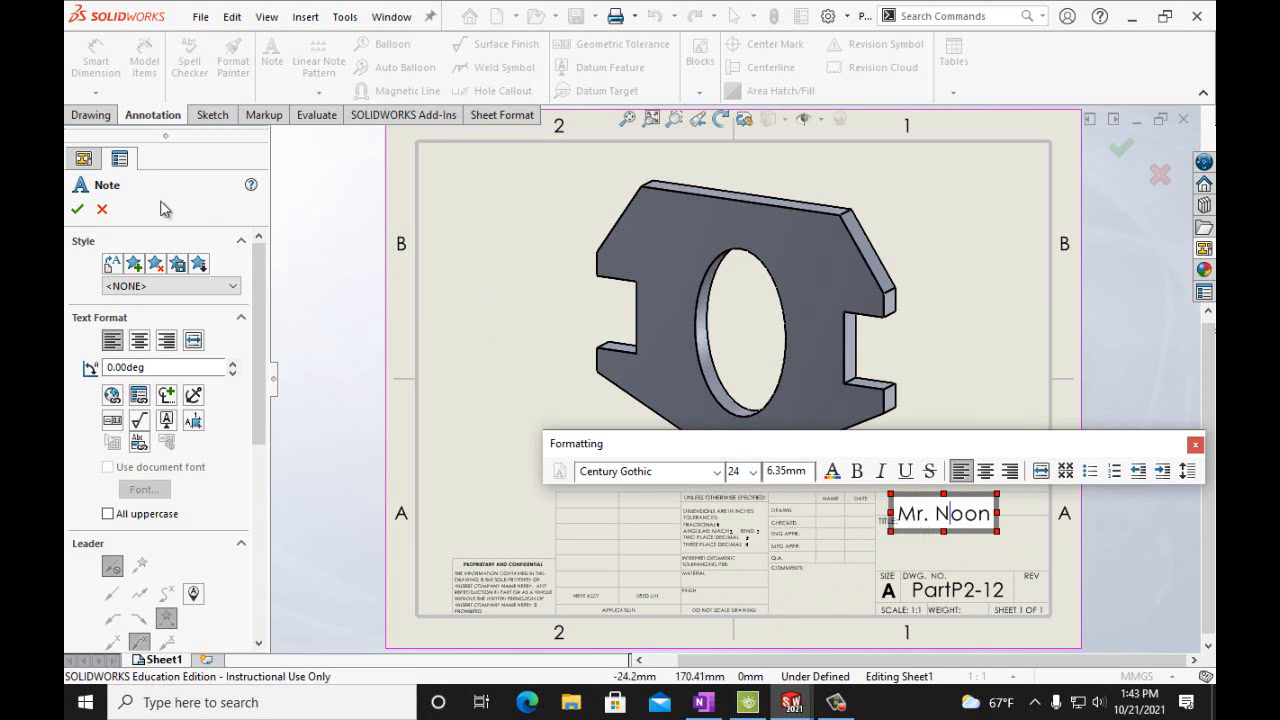
pyautogui.click(77, 209)
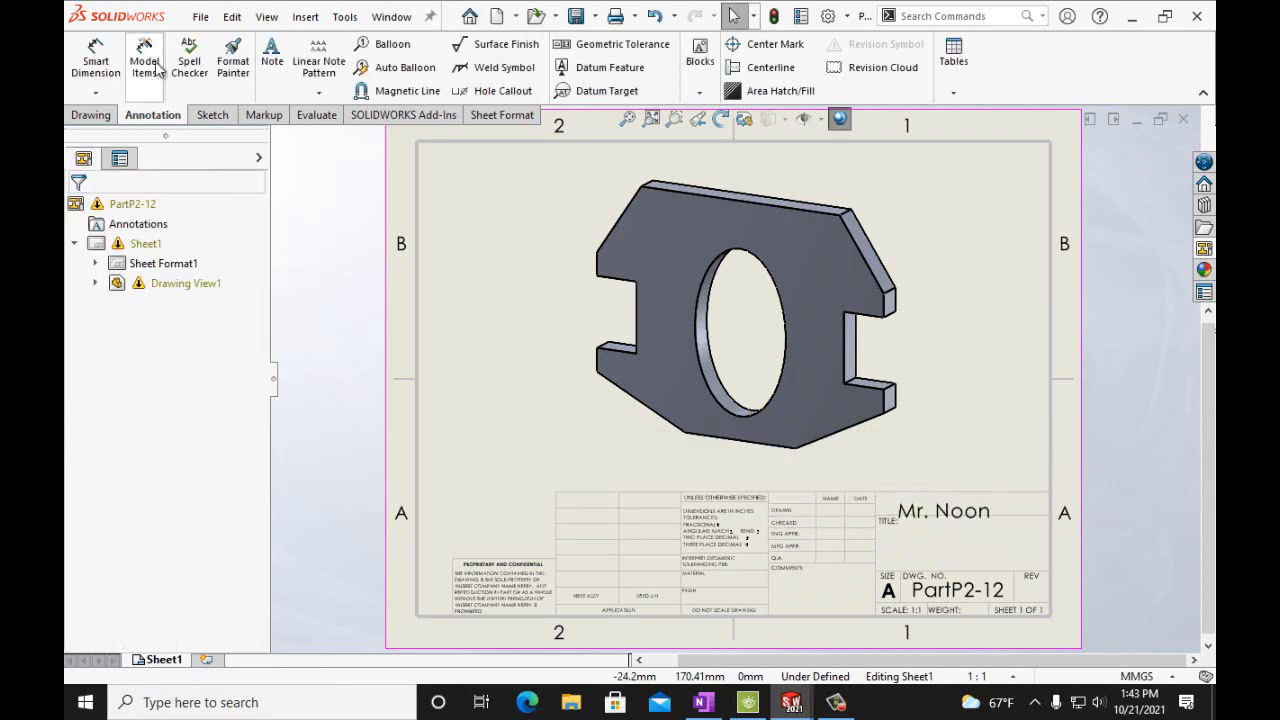
# Save the drawing under the file name PartP2-12 as a SOLIDWORKS Drawing file
pyautogui.click(200, 17)
pyautogui.click(231, 142)
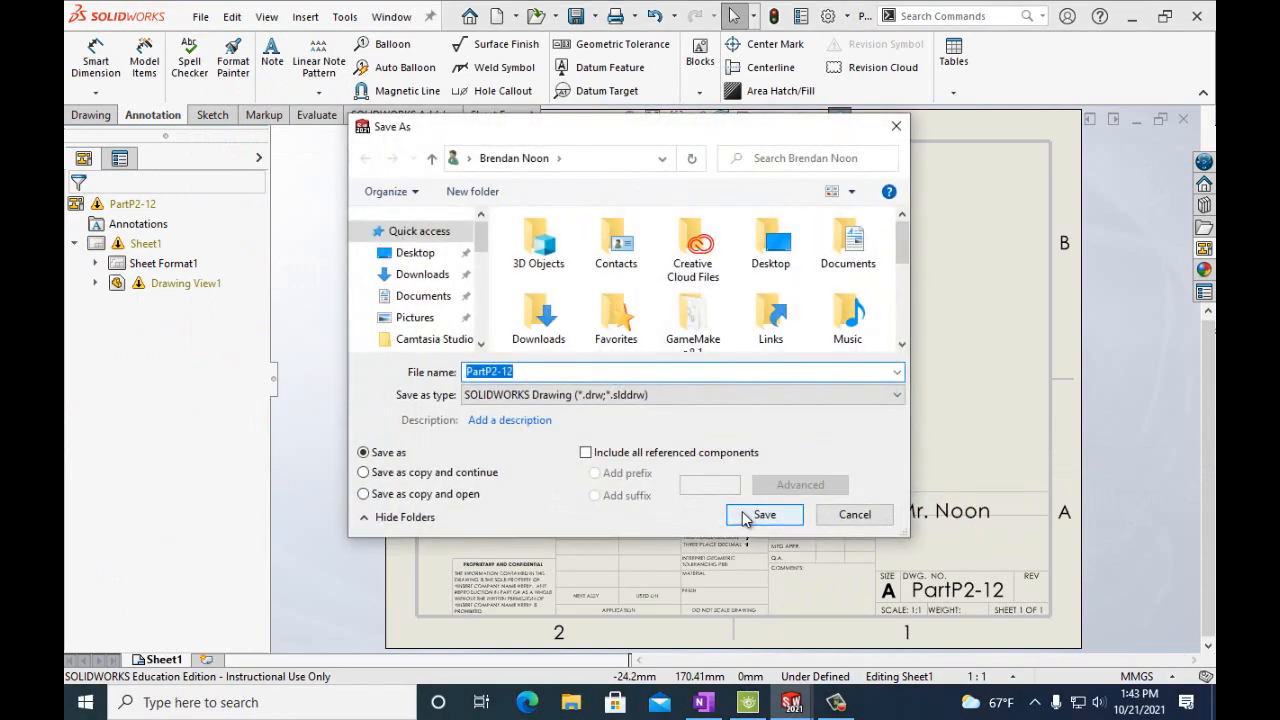
pyautogui.click(763, 516)
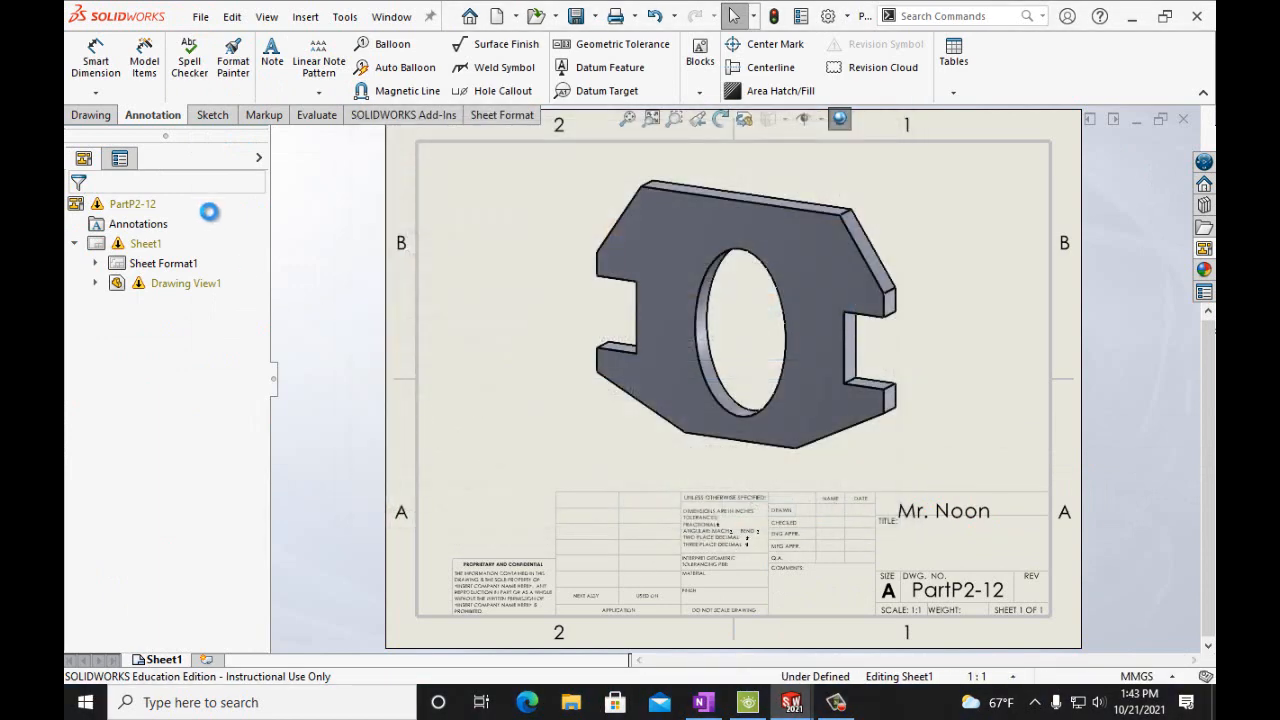
# Print the current drawing sheet to OneNote for Windows 10, inserting the printout into the Handouts section
pyautogui.click(201, 18)
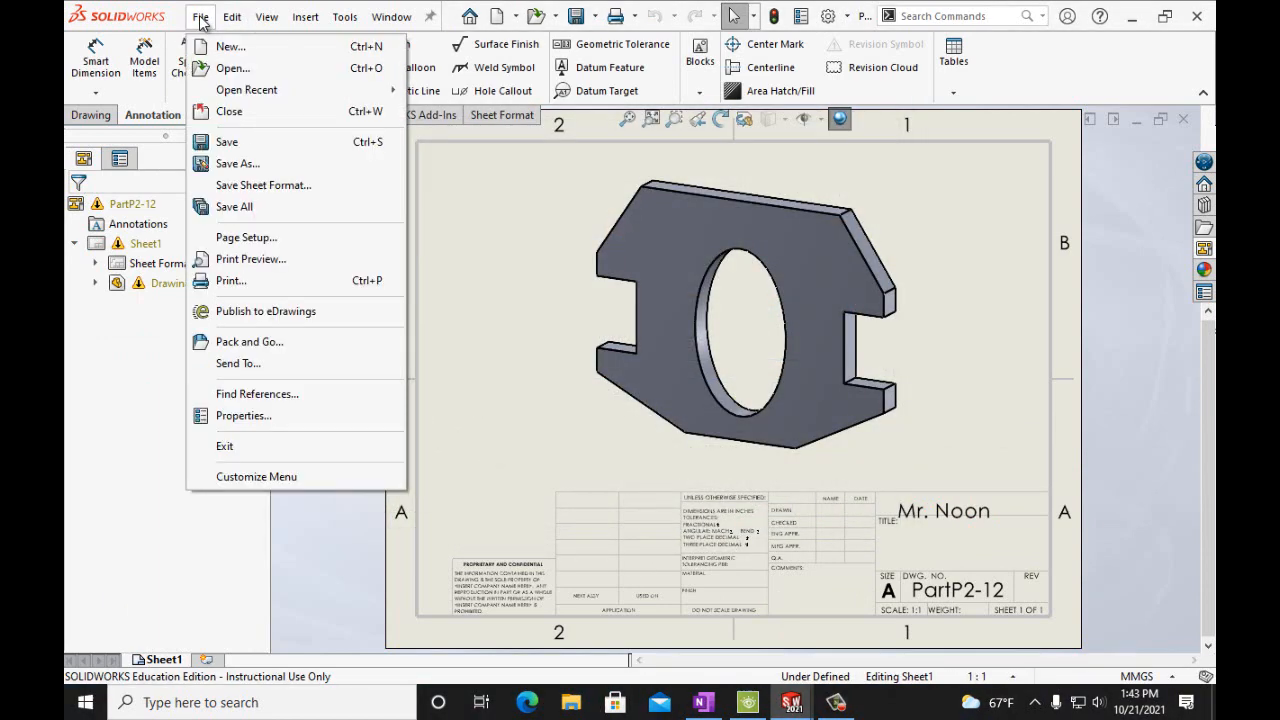
pyautogui.click(228, 279)
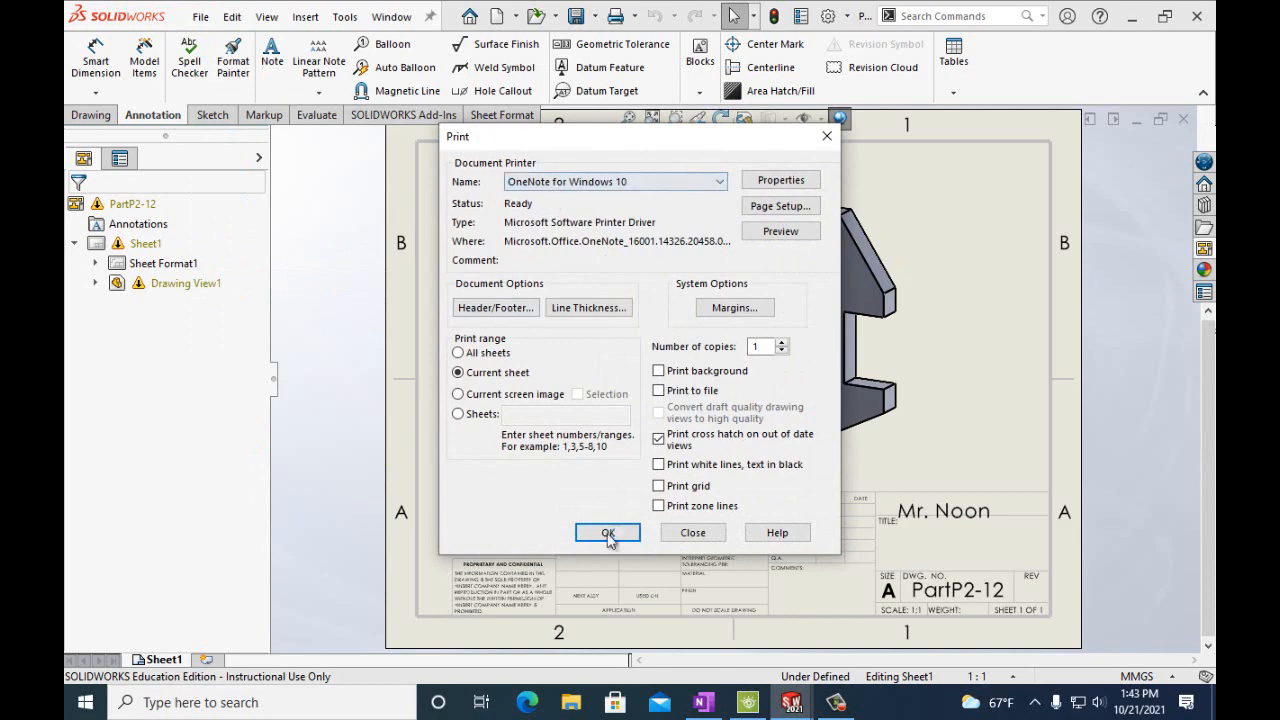
pyautogui.click(607, 534)
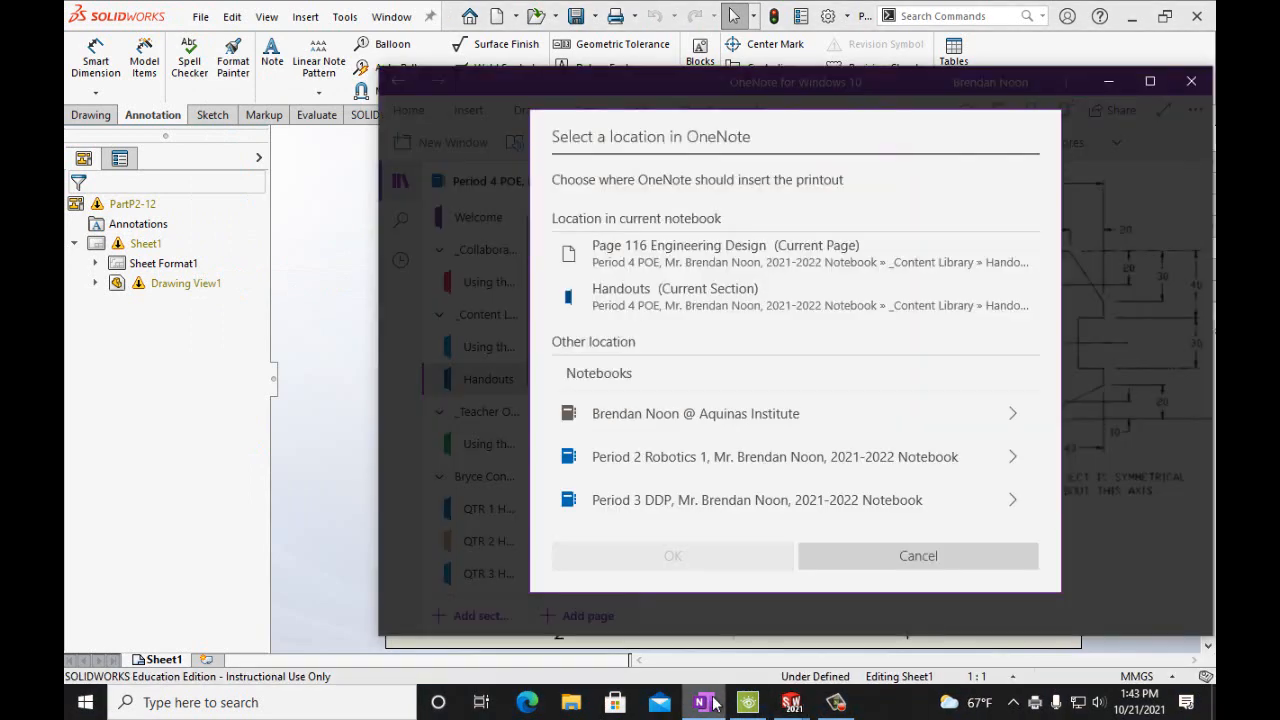
pyautogui.click(630, 305)
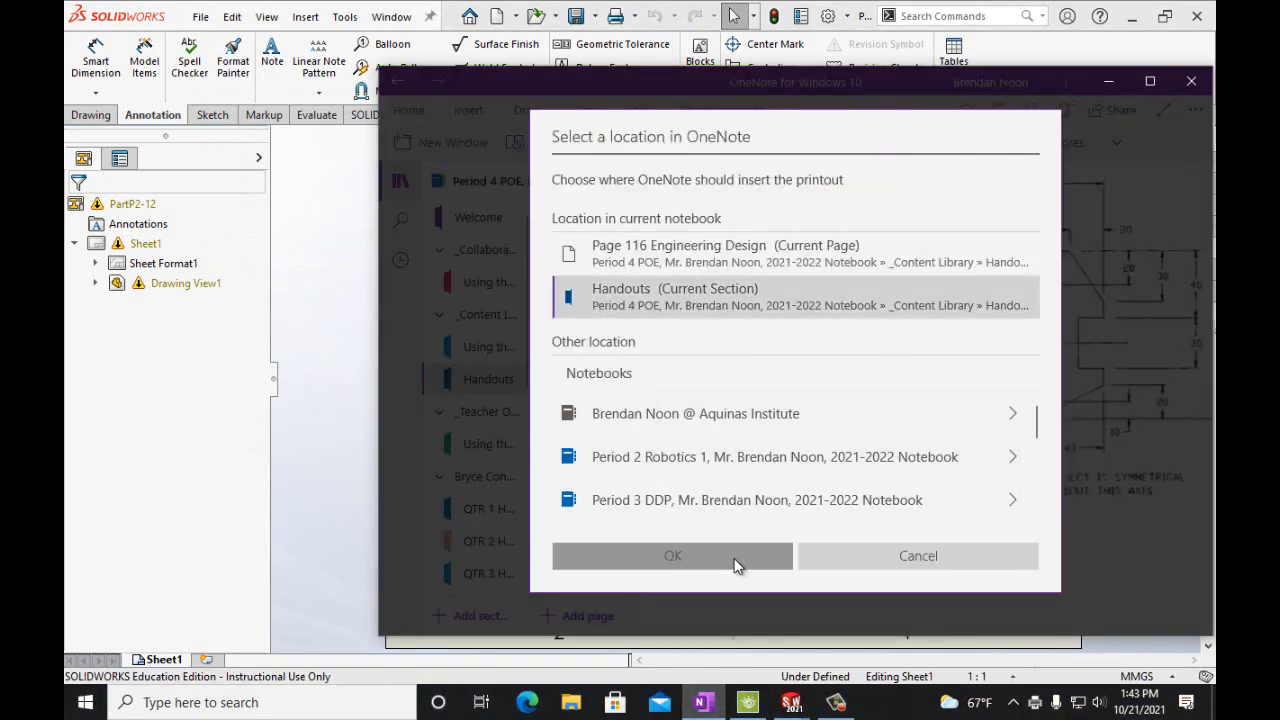
pyautogui.click(734, 557)
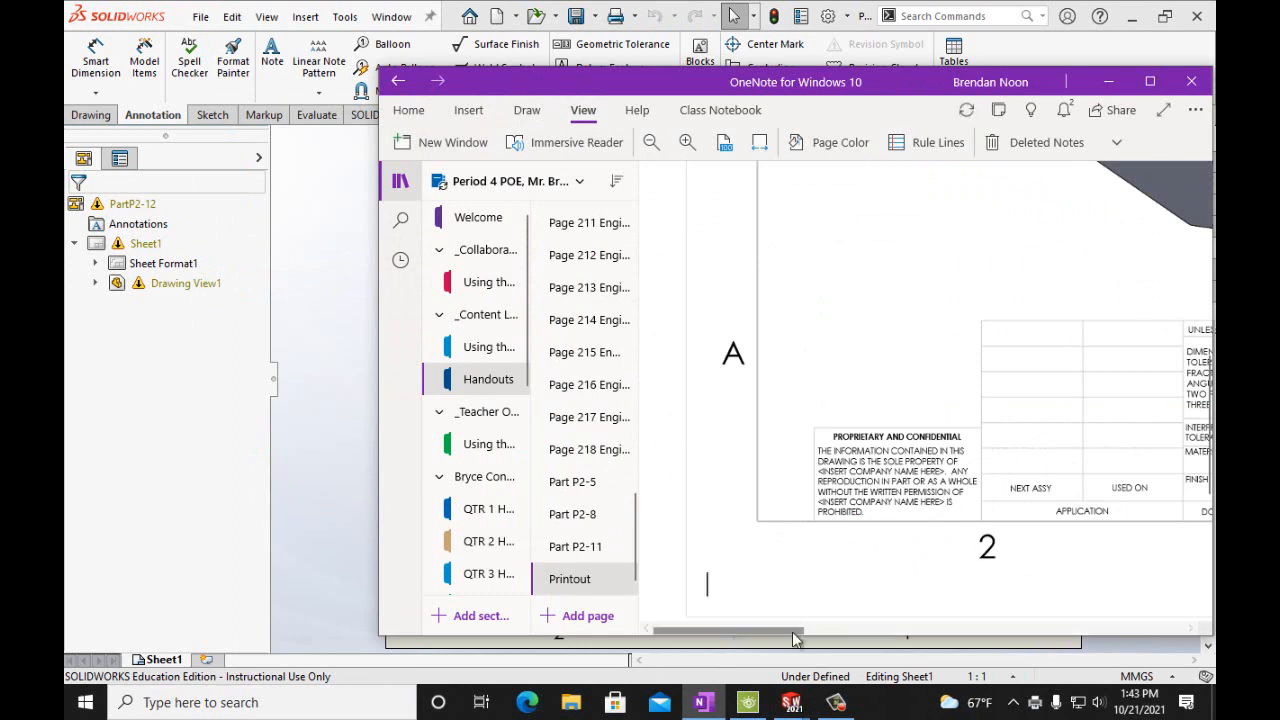
# Replace the title of the new printout page in OneNote with "Part P2-12"
pyautogui.moveTo(839, 632); pyautogui.dragTo(910, 634)
pyautogui.moveTo(909, 633)
pyautogui.mouseDown()
pyautogui.moveTo(983, 629)
pyautogui.moveTo(660, 603)
pyautogui.mouseUp()
pyautogui.scroll(2, 759, 477)
pyautogui.scroll(5, 759, 477)
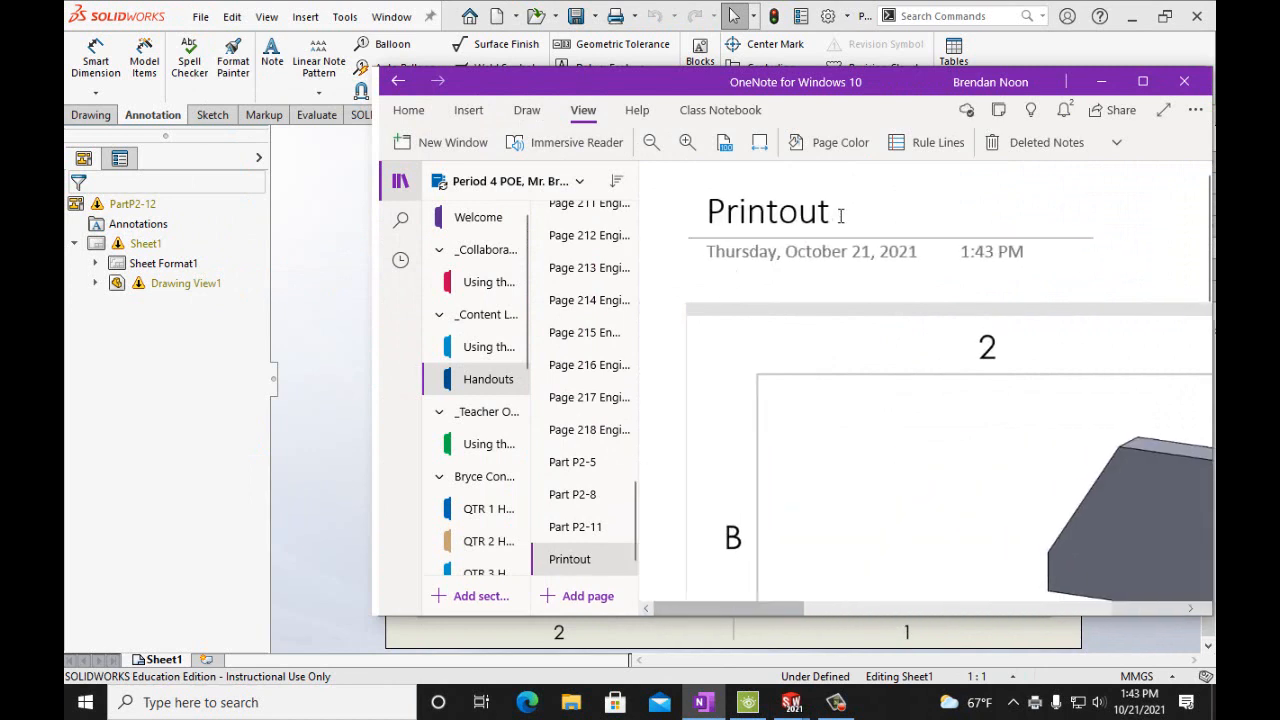
pyautogui.press('BackSpace')
pyautogui.press('BackSpace')
pyautogui.press('BackSpace')
pyautogui.press('BackSpace')
pyautogui.press('BackSpace')
pyautogui.press('BackSpace')
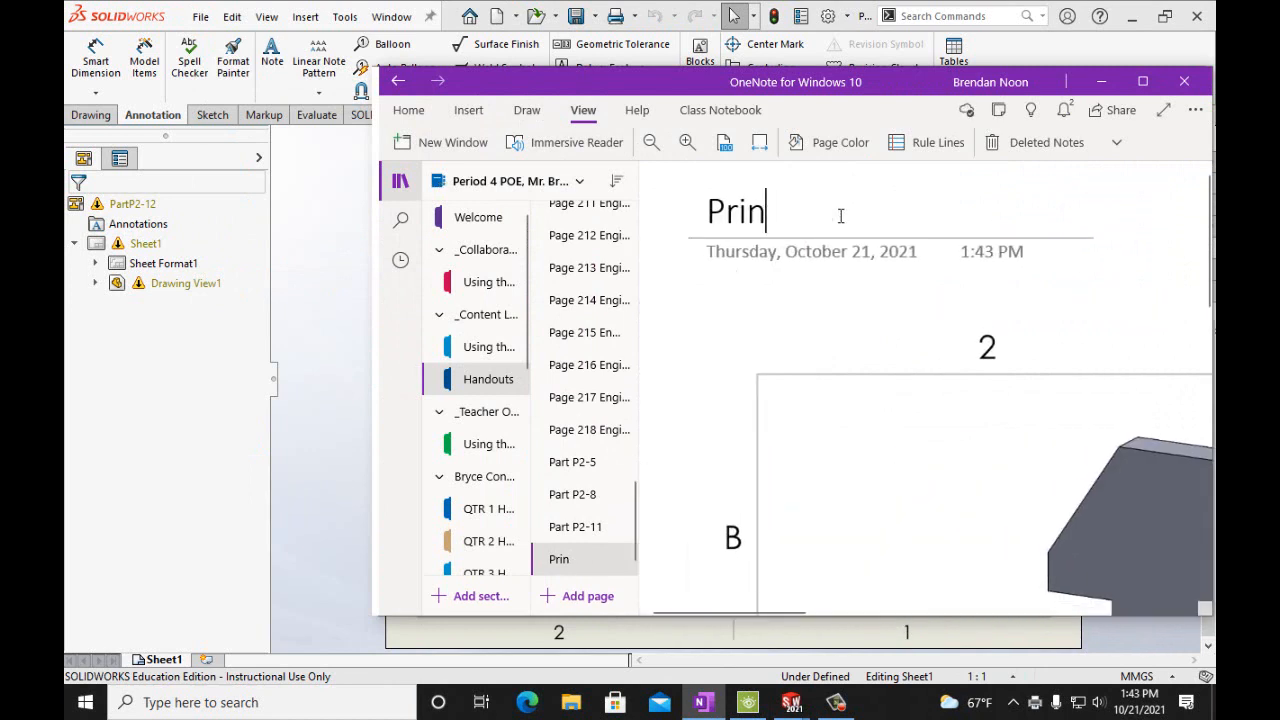
pyautogui.write('ar')
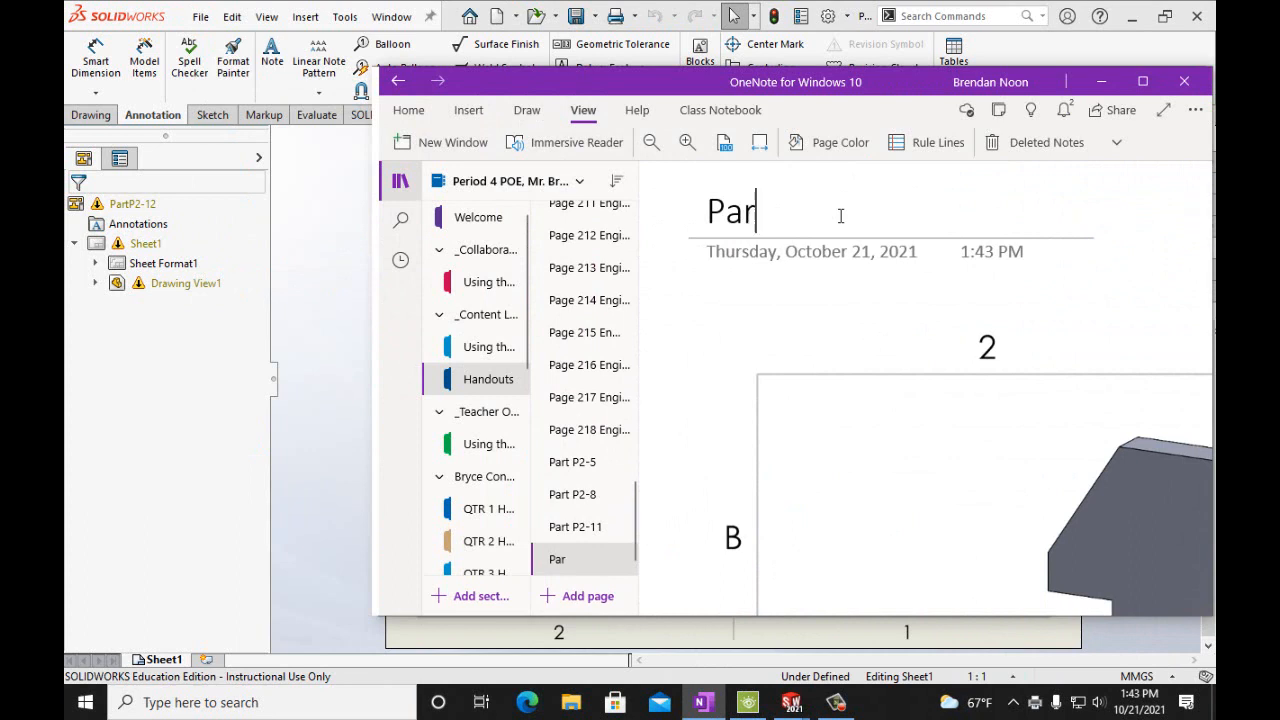
pyautogui.write('t P2')
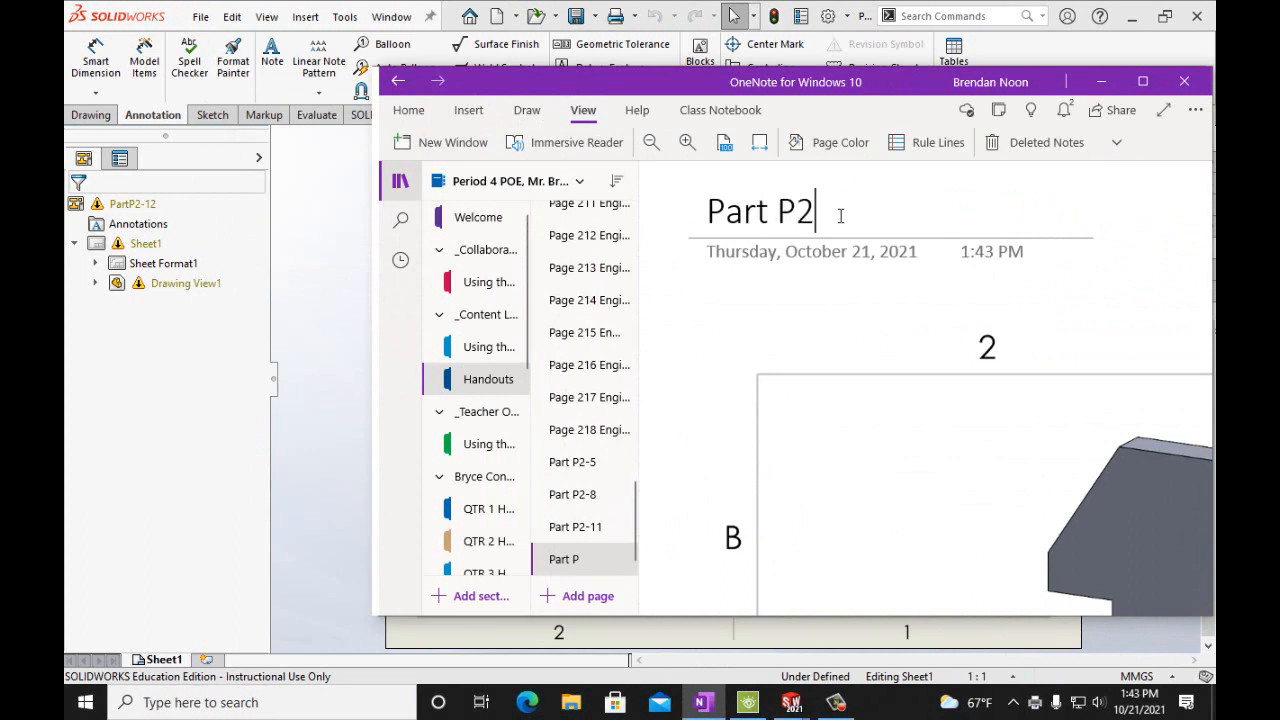
pyautogui.write('-12')
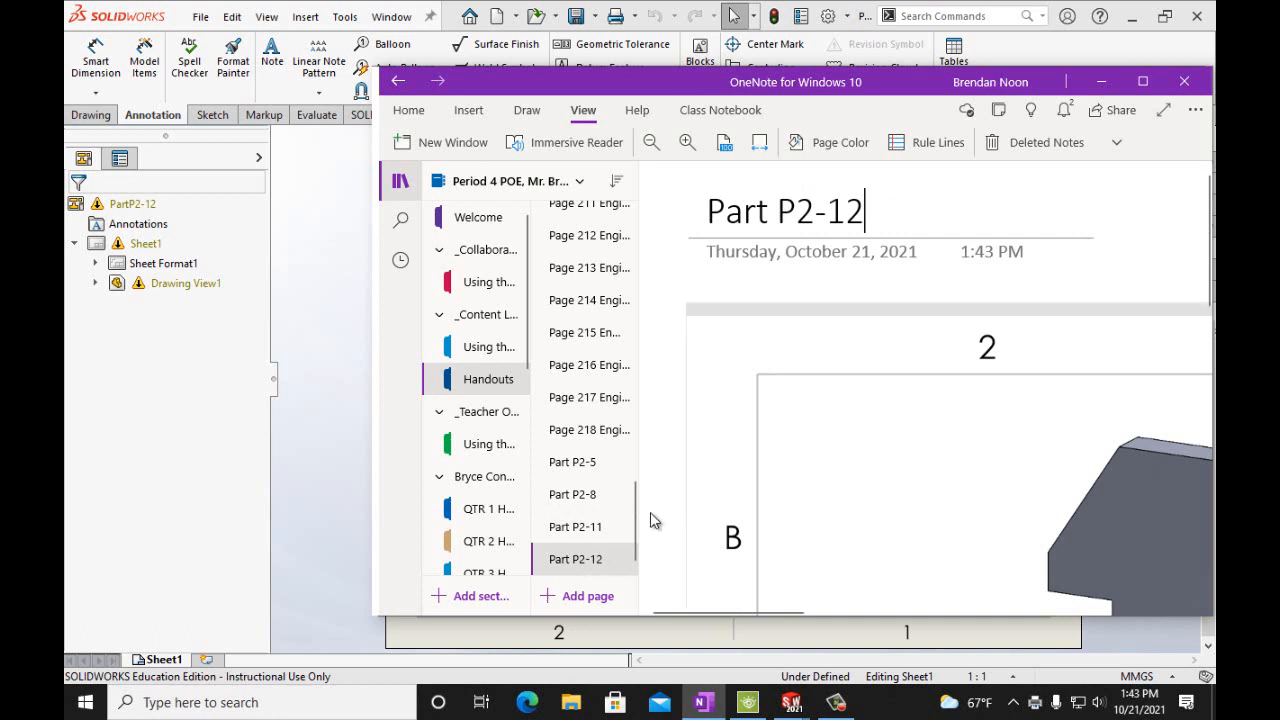
# Open the Page 116 Engineering Design page in the maximized OneNote window and review the exercise figures P2-9 to P2-14
pyautogui.moveTo(637, 541); pyautogui.dragTo(627, 406)
pyautogui.click(603, 347)
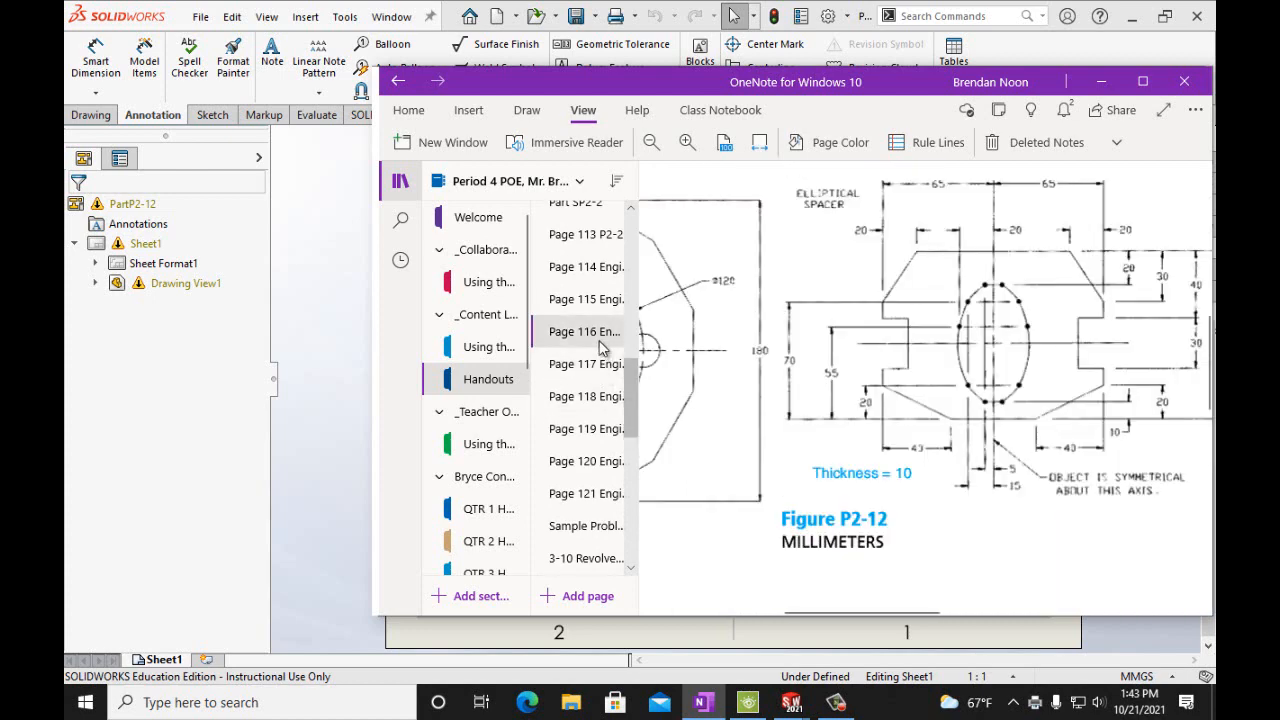
pyautogui.click(1142, 81)
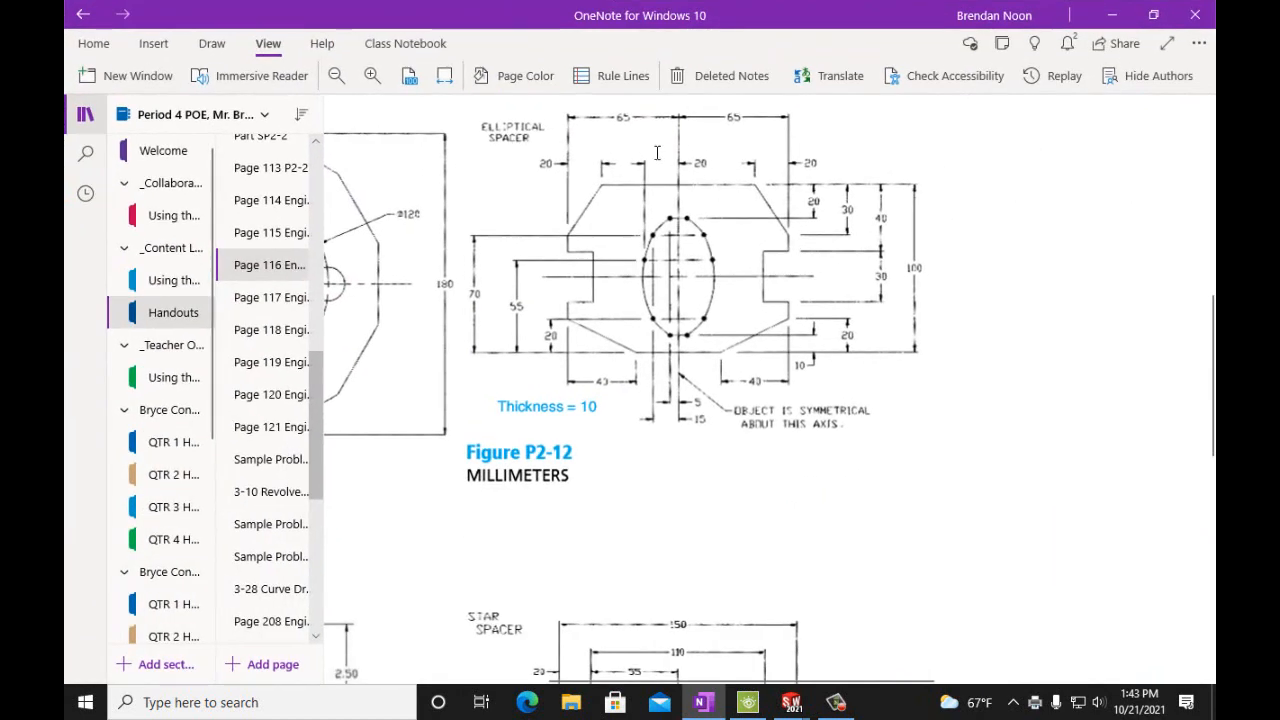
pyautogui.click(340, 76)
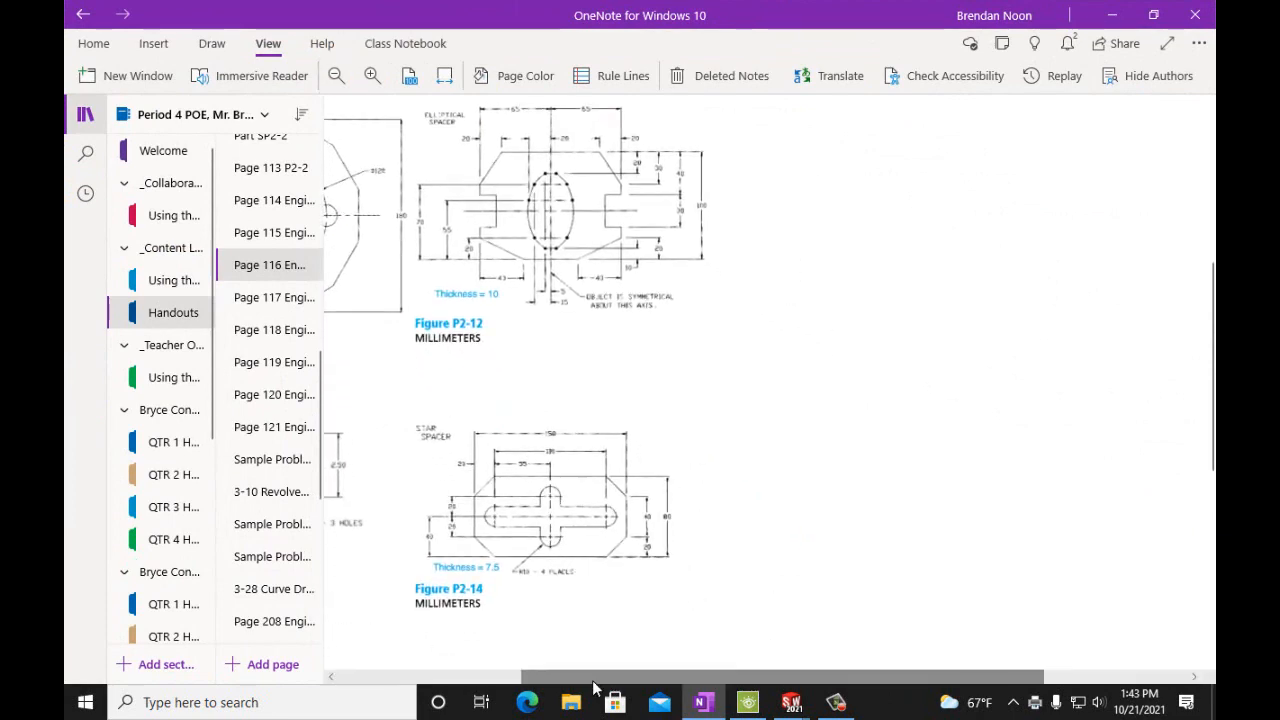
pyautogui.moveTo(593, 682); pyautogui.dragTo(435, 682)
pyautogui.scroll(2, 578, 541)
pyautogui.scroll(4, 578, 541)
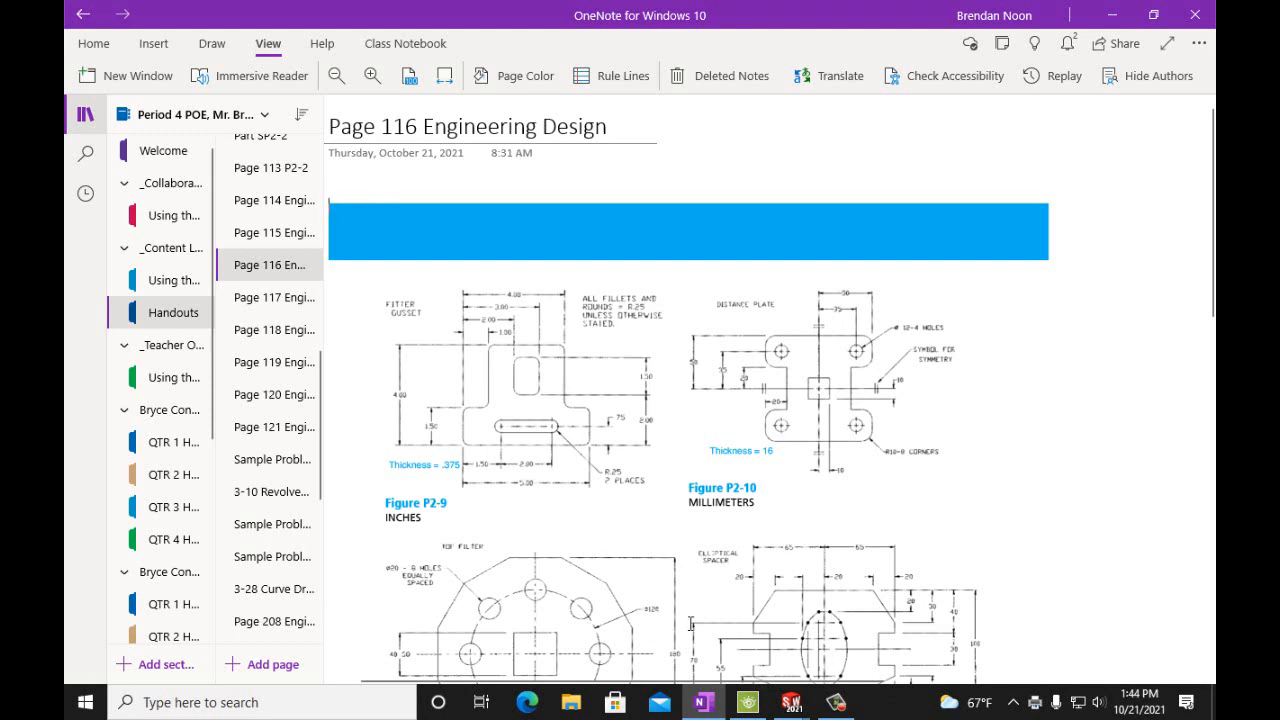
pyautogui.scroll(-3, 659, 563)
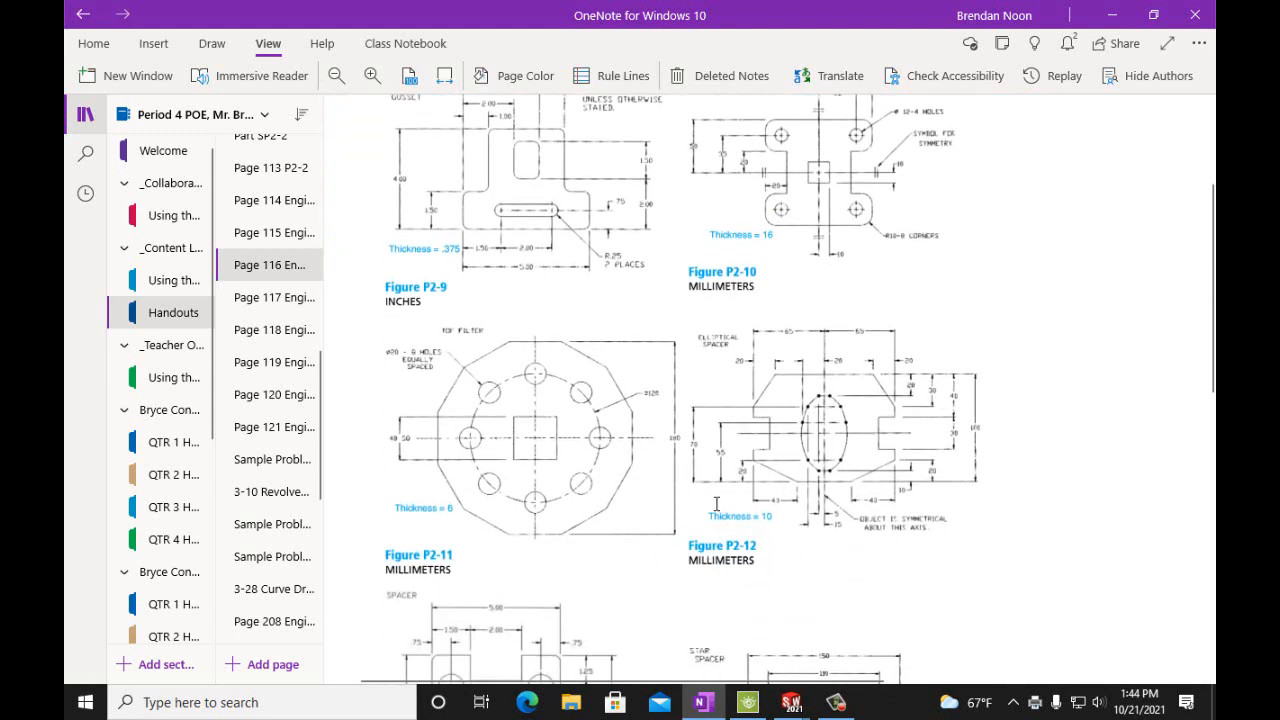
pyautogui.scroll(3, 455, 420)
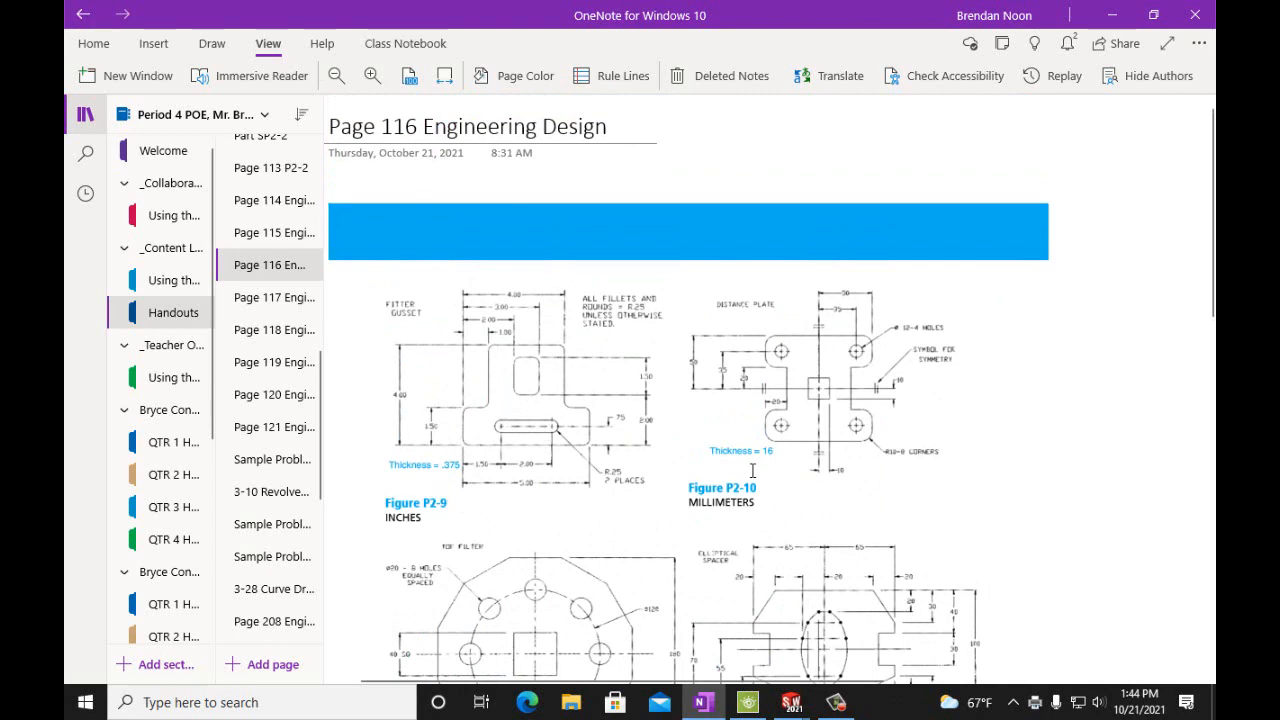
pyautogui.scroll(-10, 753, 470)
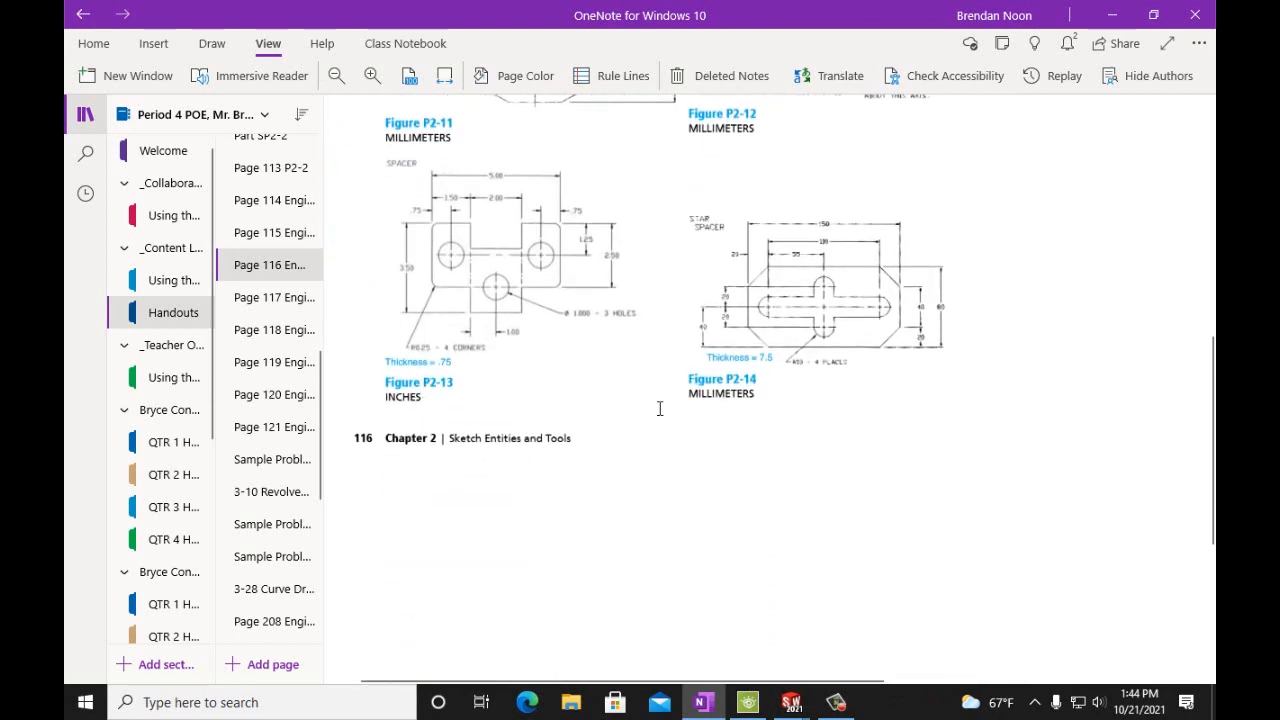
pyautogui.scroll(10, 752, 432)
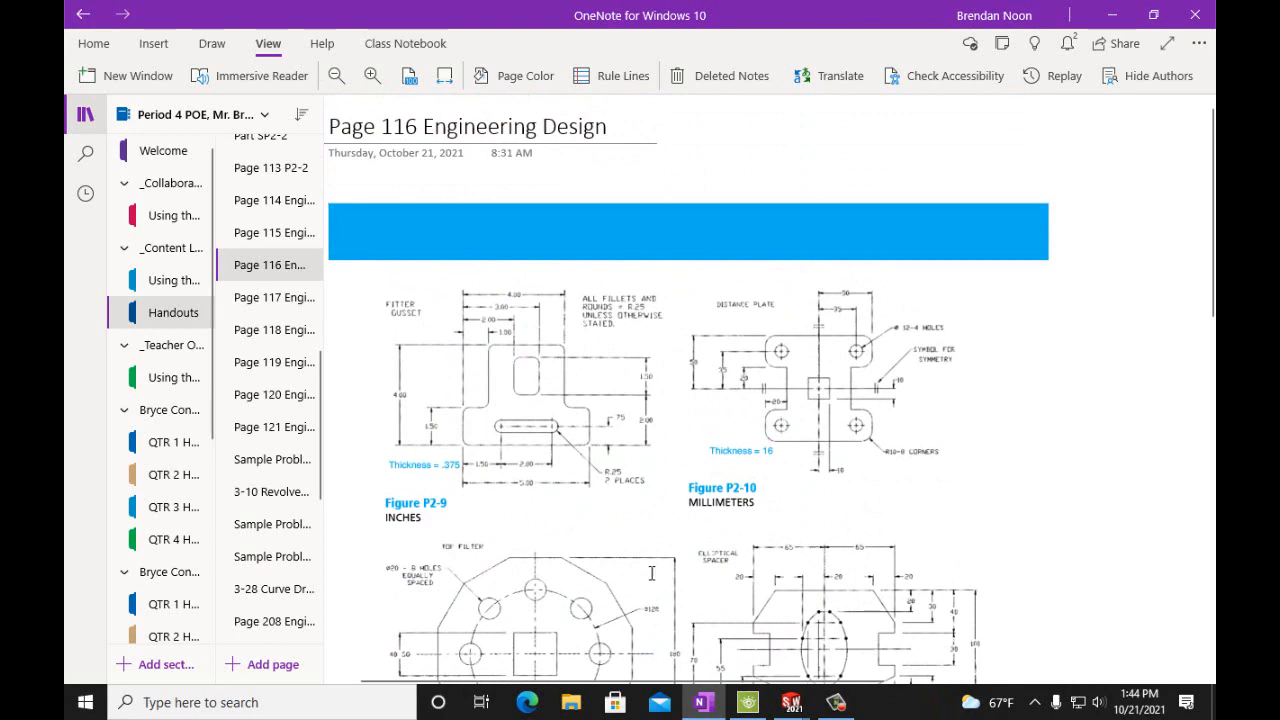
pyautogui.scroll(-10, 651, 573)
pyautogui.scroll(1, 721, 397)
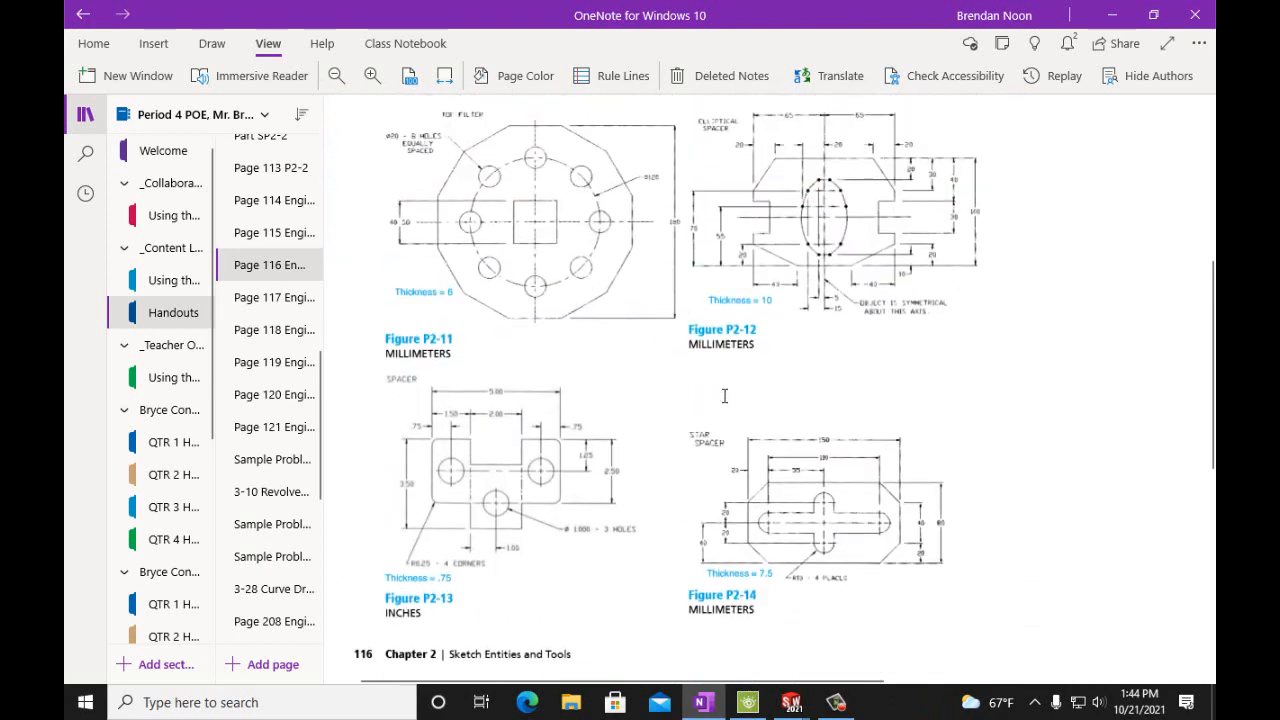